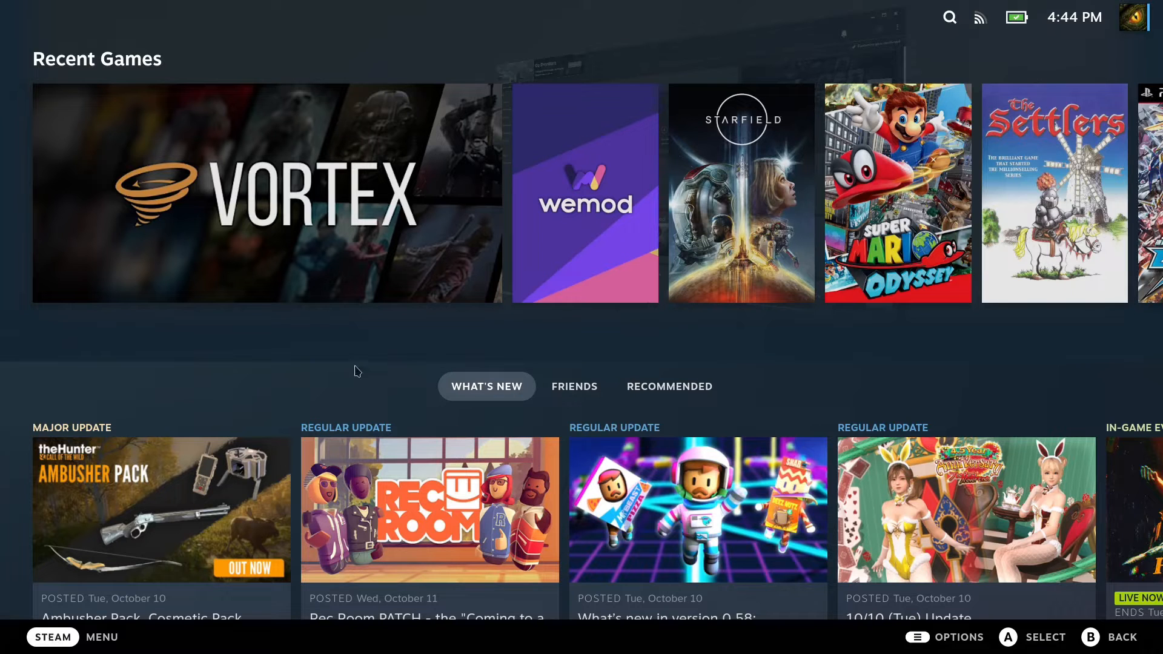
# - Open the system settings, review the OS version in the About section, and check for software updates
pyautogui.click(59, 636)
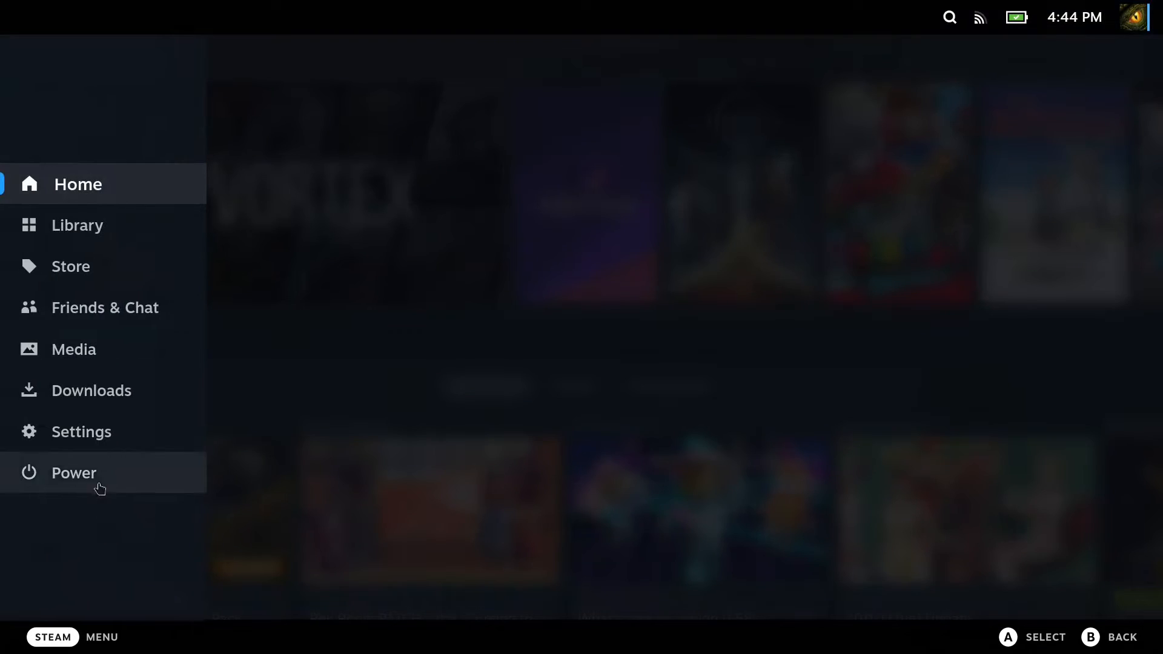
pyautogui.click(106, 442)
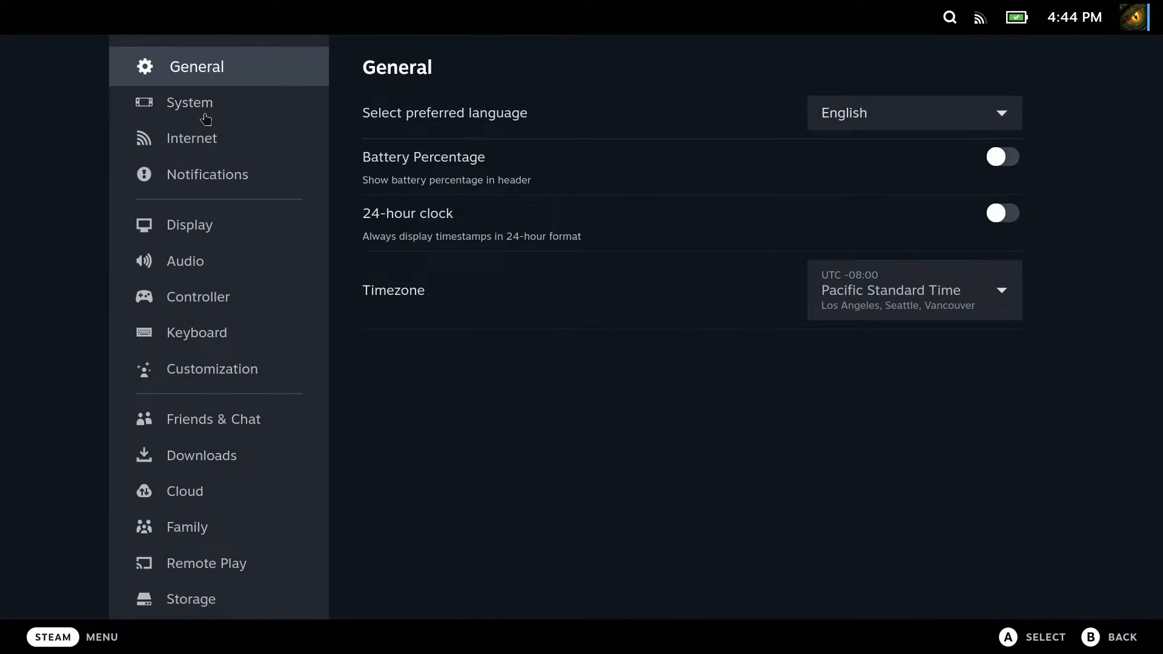
pyautogui.click(206, 118)
pyautogui.scroll(-6, 750, 320)
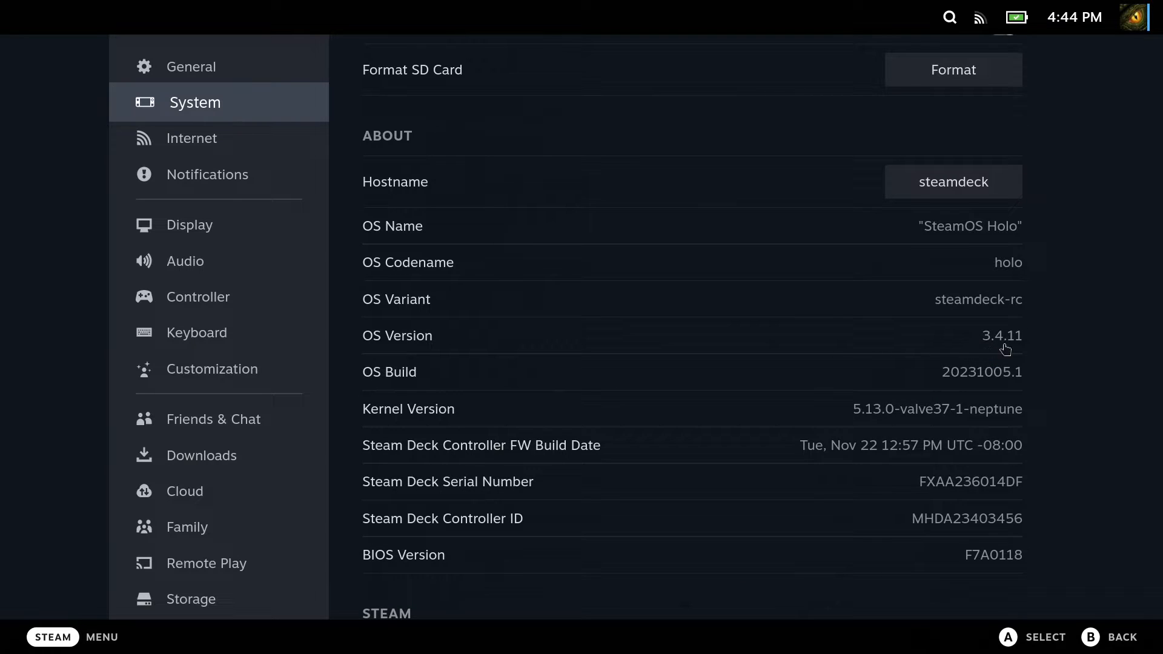
pyautogui.scroll(4, 877, 371)
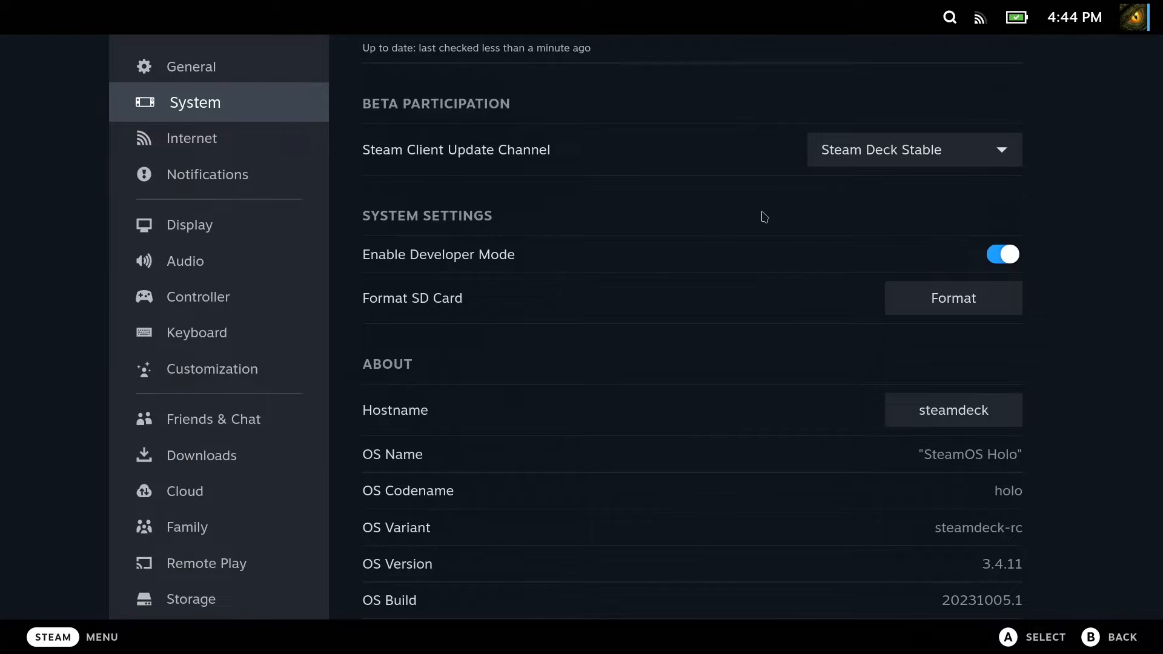
pyautogui.scroll(3, 854, 178)
pyautogui.click(880, 167)
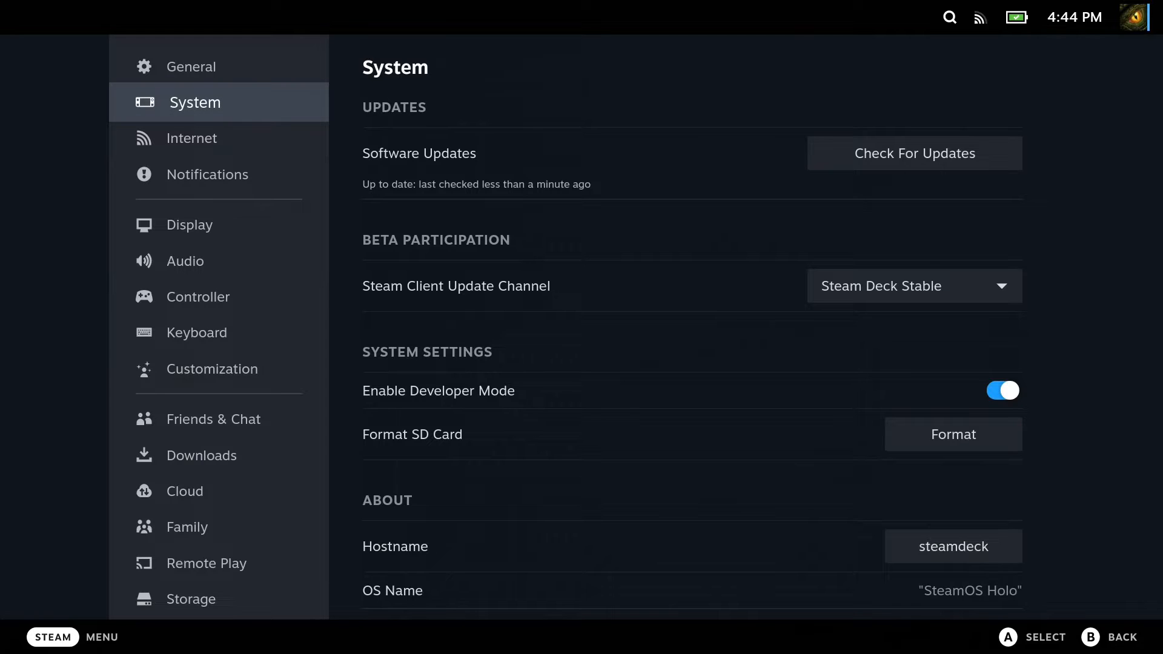
# - Exit Big Picture Mode and minimize the Steam desktop window
pyautogui.click(70, 641)
pyautogui.click(136, 475)
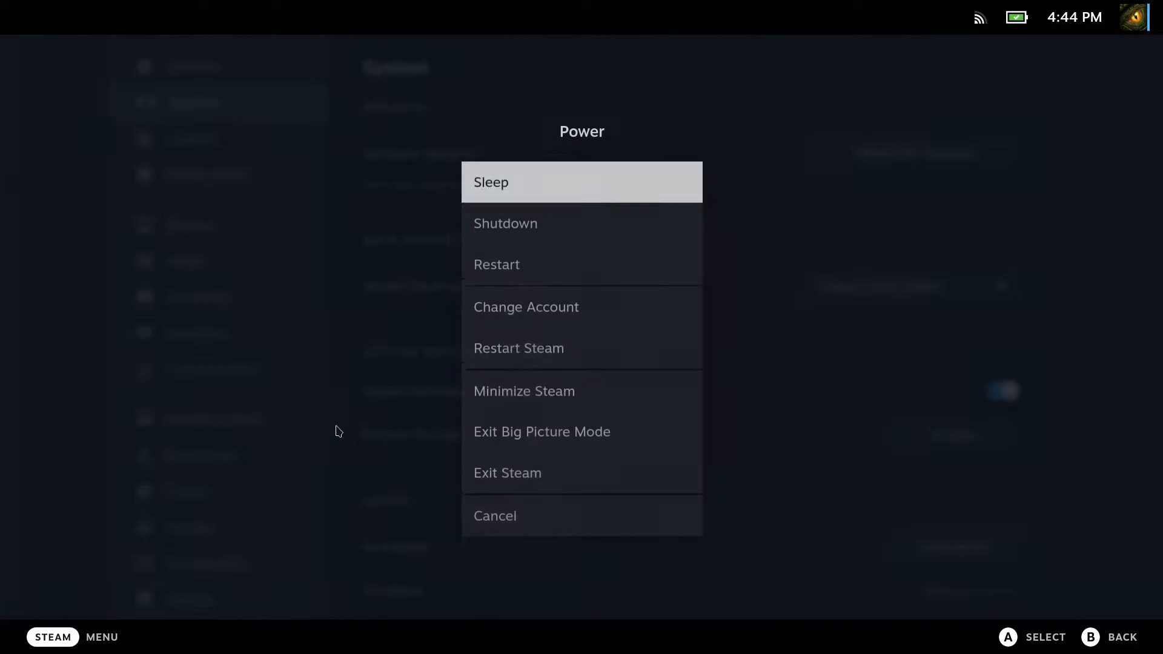
pyautogui.click(548, 424)
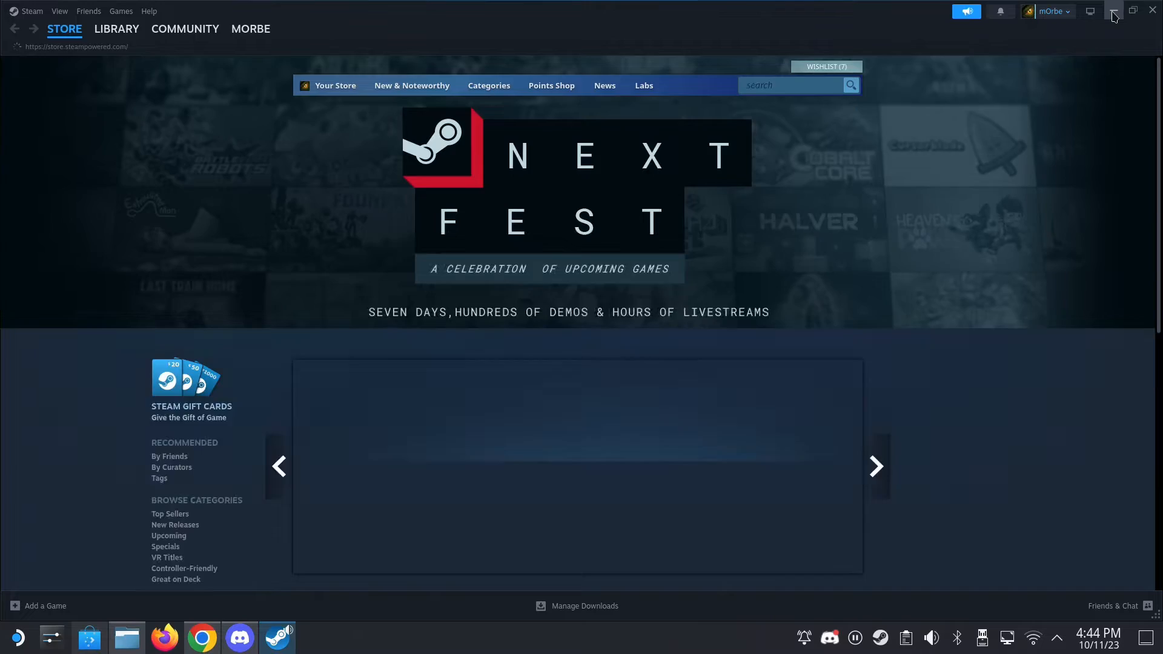
pyautogui.click(1113, 10)
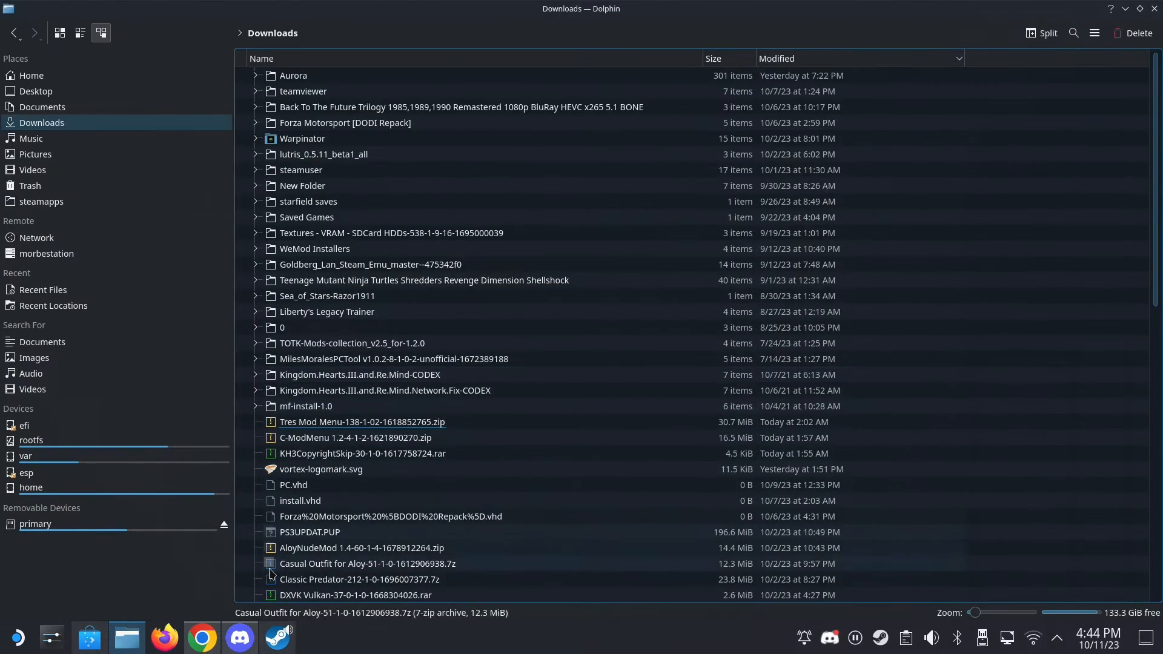
# - Switch to Chrome, download WeMod from the api.wemod.com/client/download link in the video description, and show the recent downloads
pyautogui.click(202, 637)
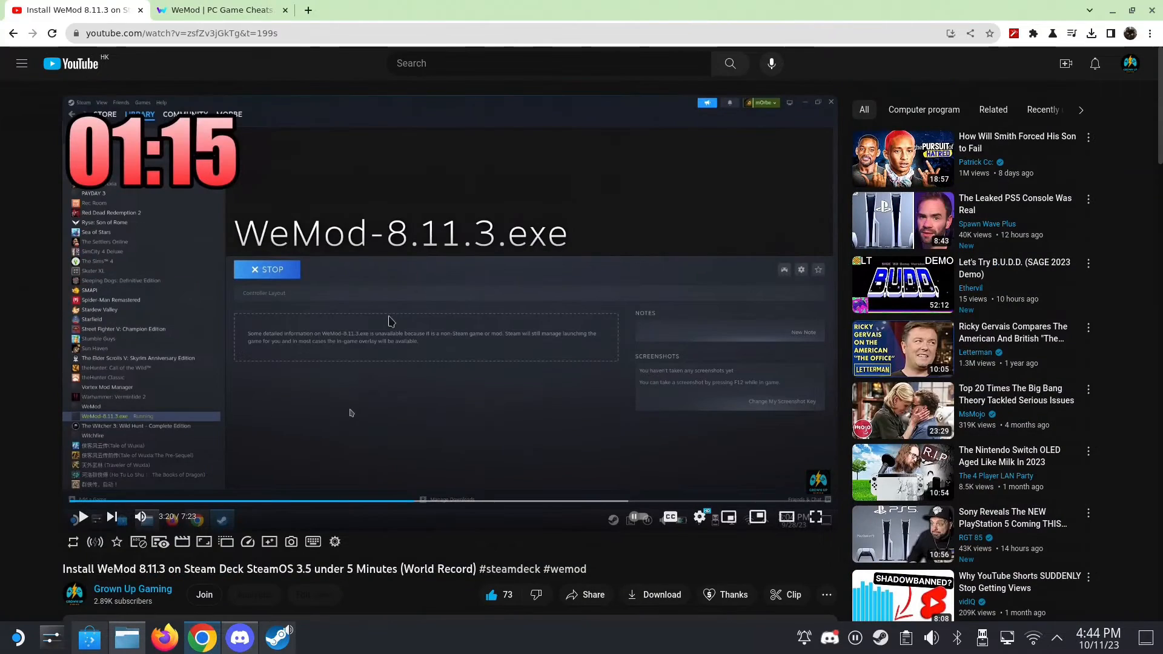
pyautogui.scroll(-2, 436, 320)
pyautogui.scroll(2, 436, 319)
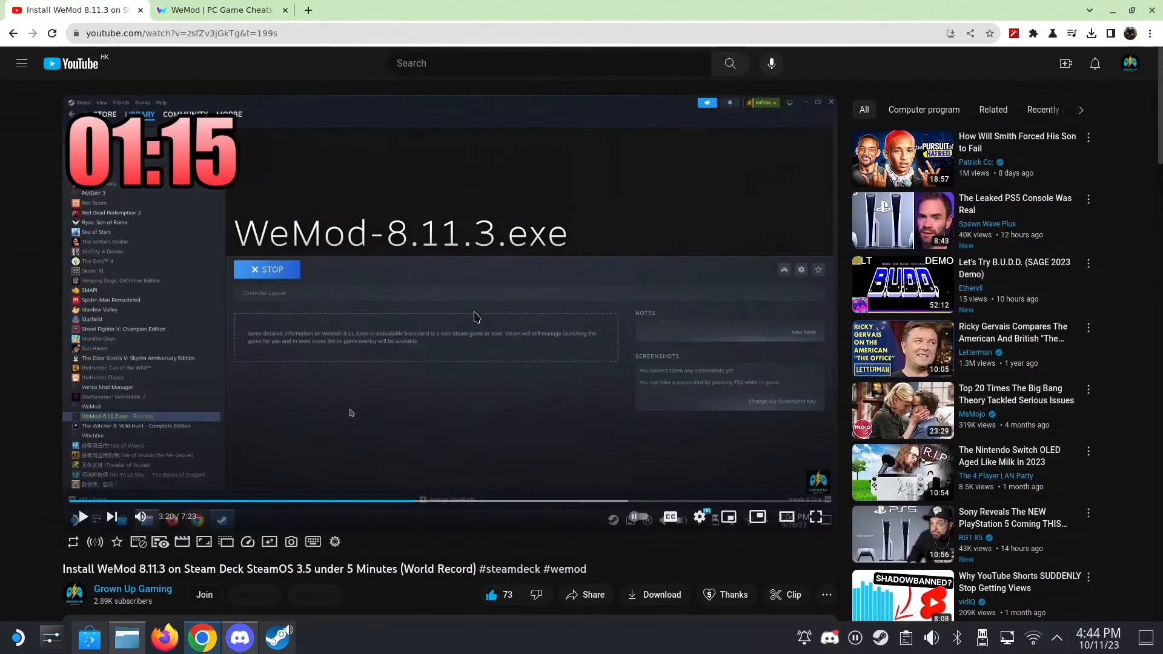
pyautogui.scroll(-3, 476, 317)
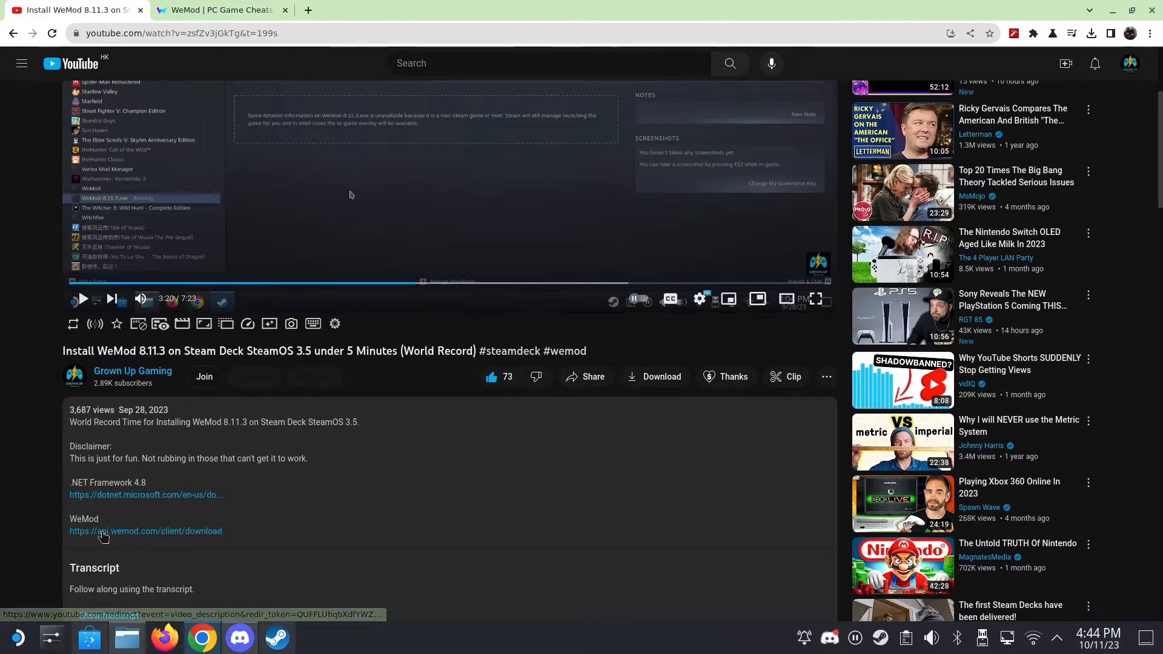
pyautogui.click(140, 538)
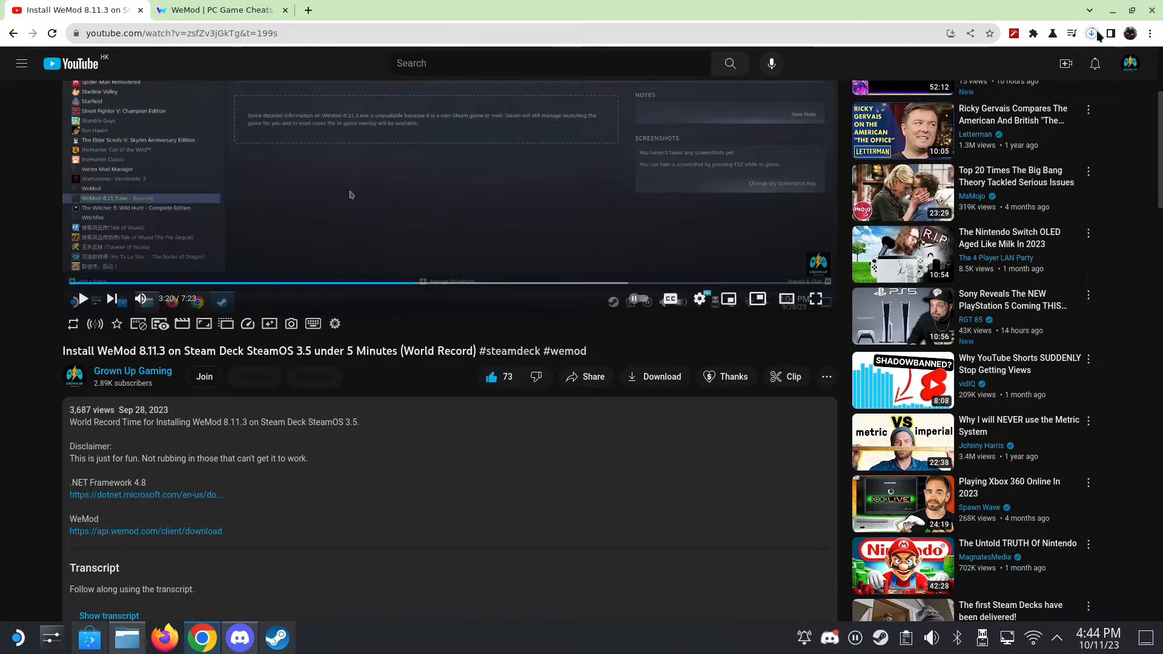
pyautogui.click(1091, 33)
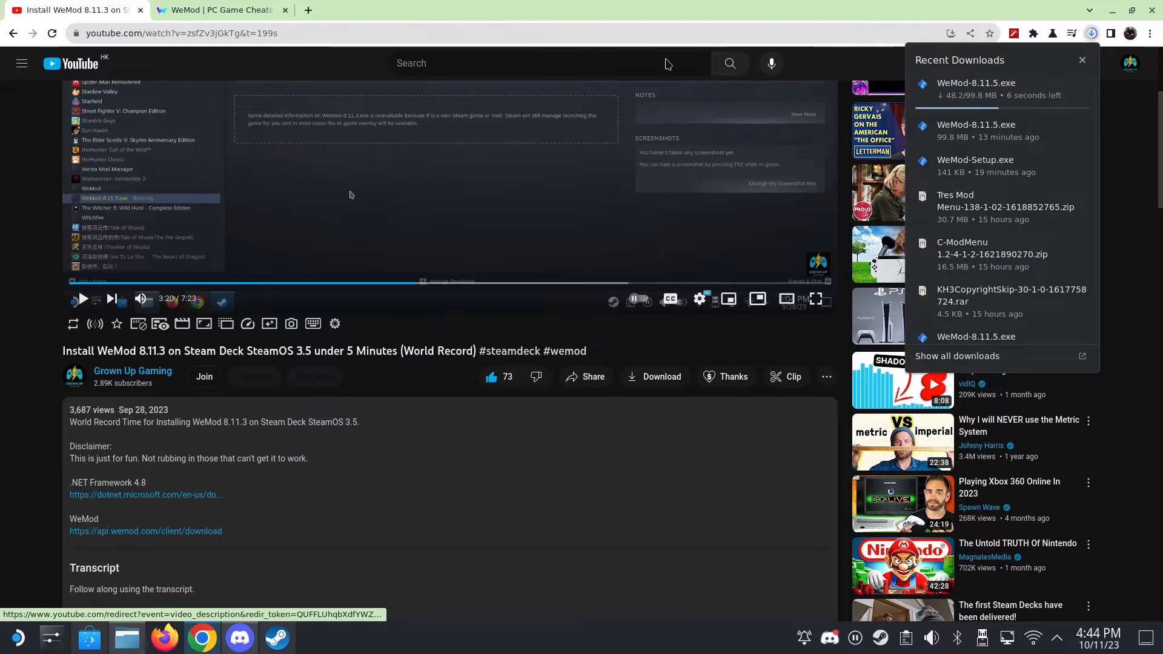
# - Switch to the Dolphin file manager and check the Downloads folder for the WeMod download
pyautogui.click(125, 643)
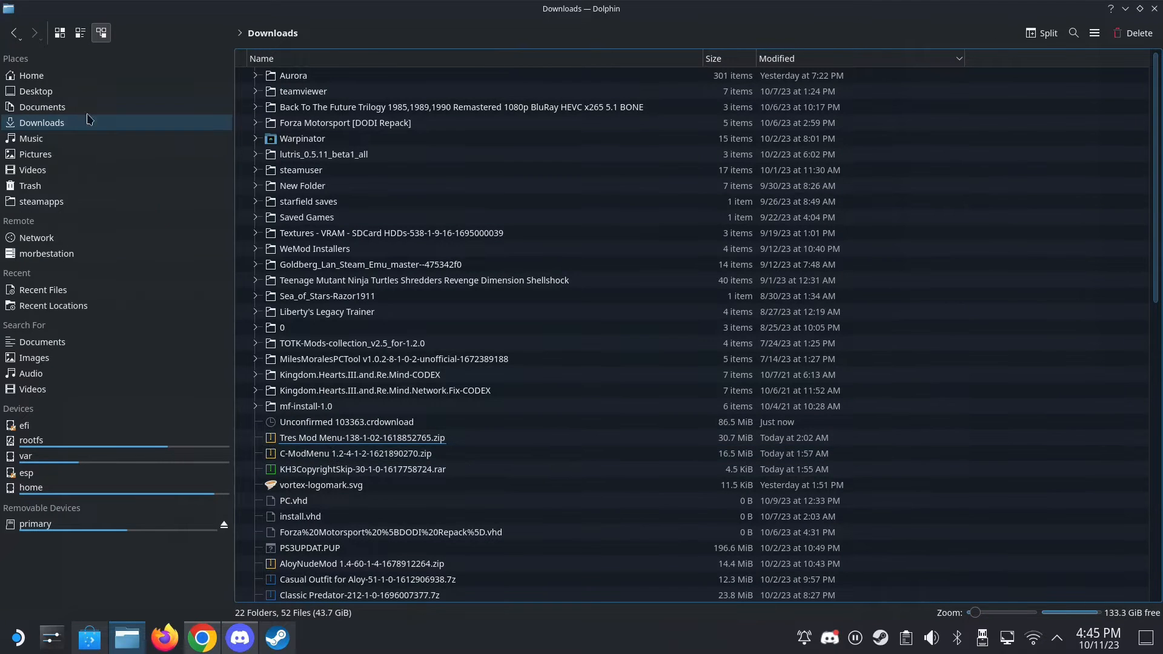
pyautogui.click(68, 123)
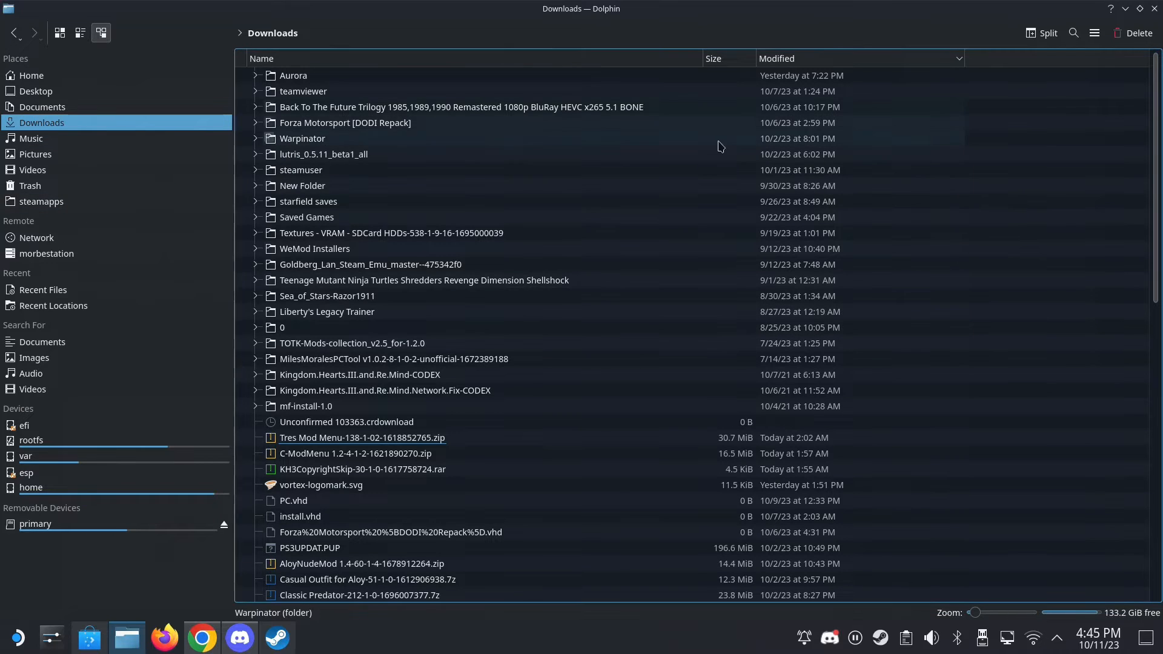
pyautogui.click(1125, 9)
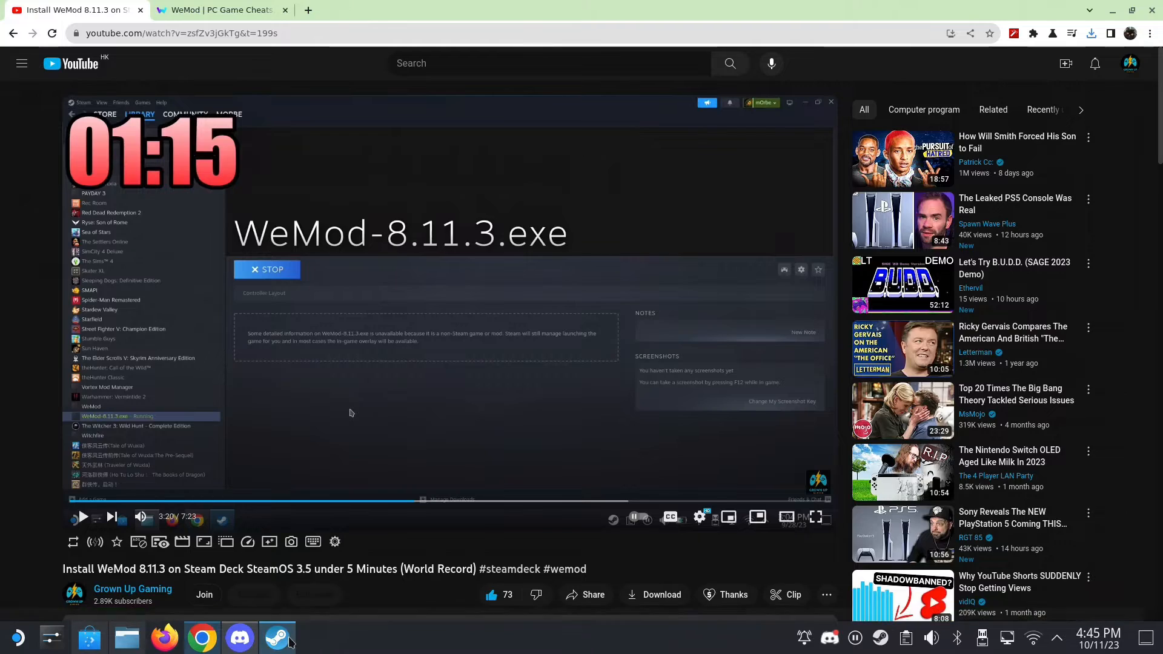
# - Switch to Steam and add WeMod-8.11.5.exe from the Downloads folder as a non-Steam game
pyautogui.click(277, 637)
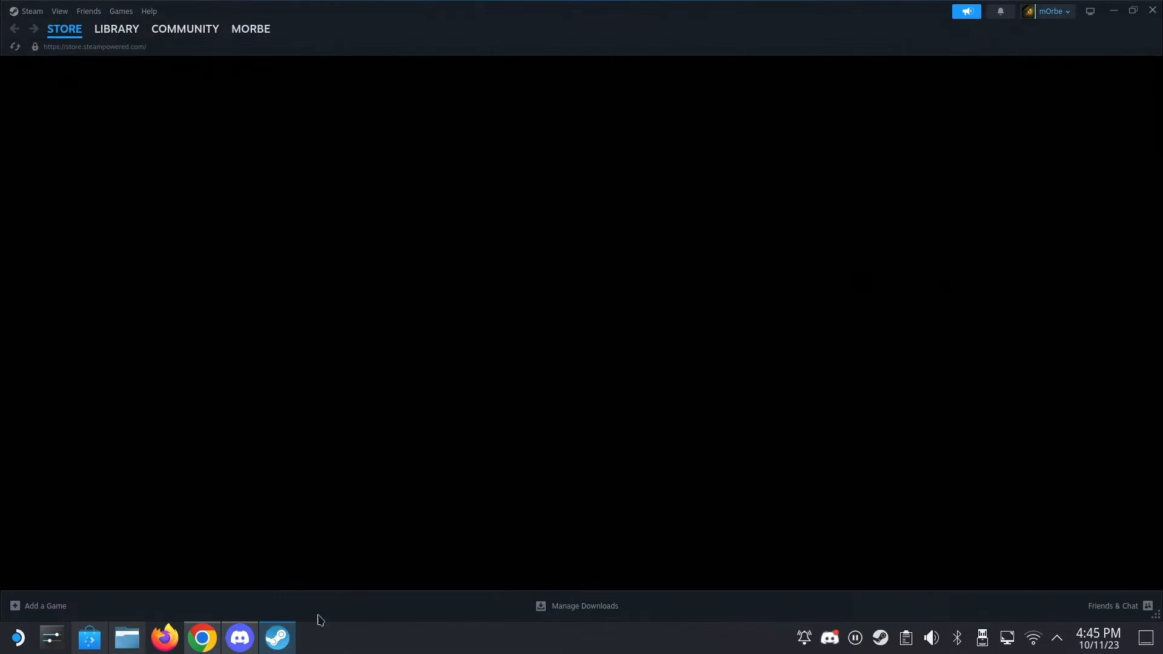
pyautogui.click(31, 607)
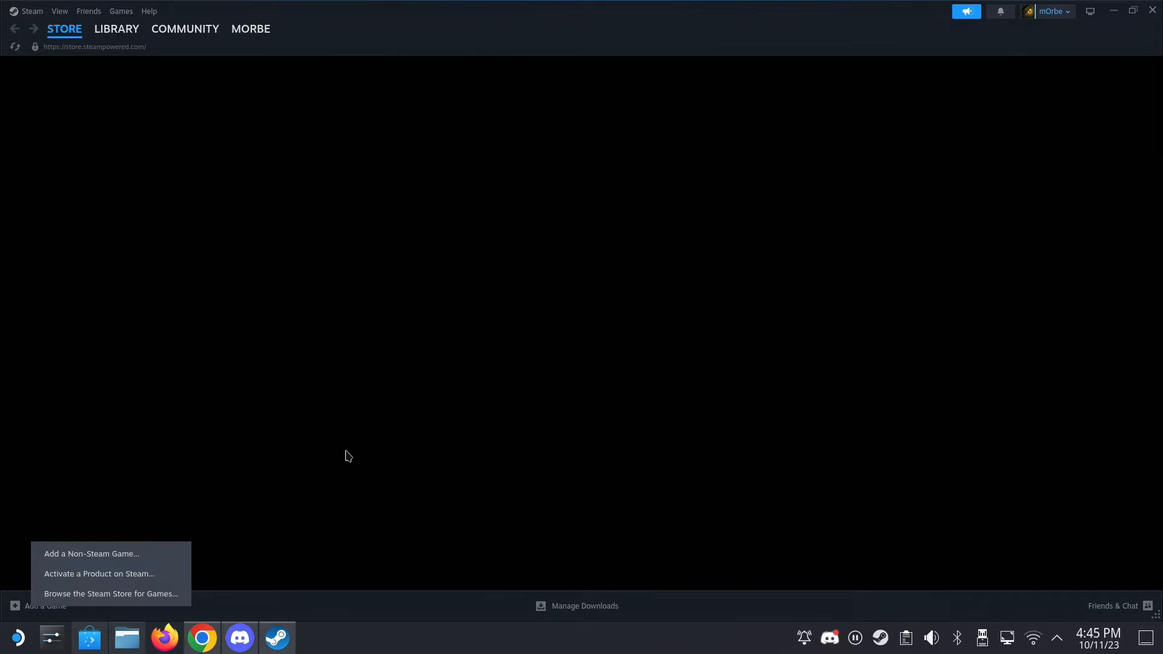
pyautogui.click(62, 562)
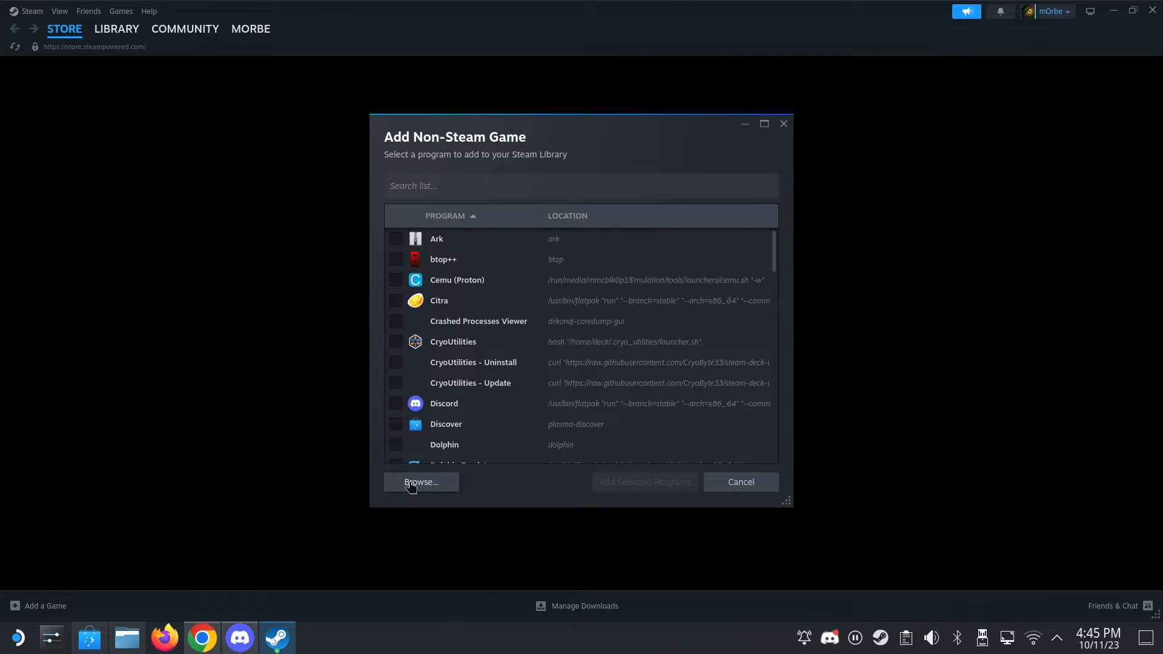
pyautogui.click(411, 482)
pyautogui.click(280, 222)
pyautogui.scroll(-10, 448, 271)
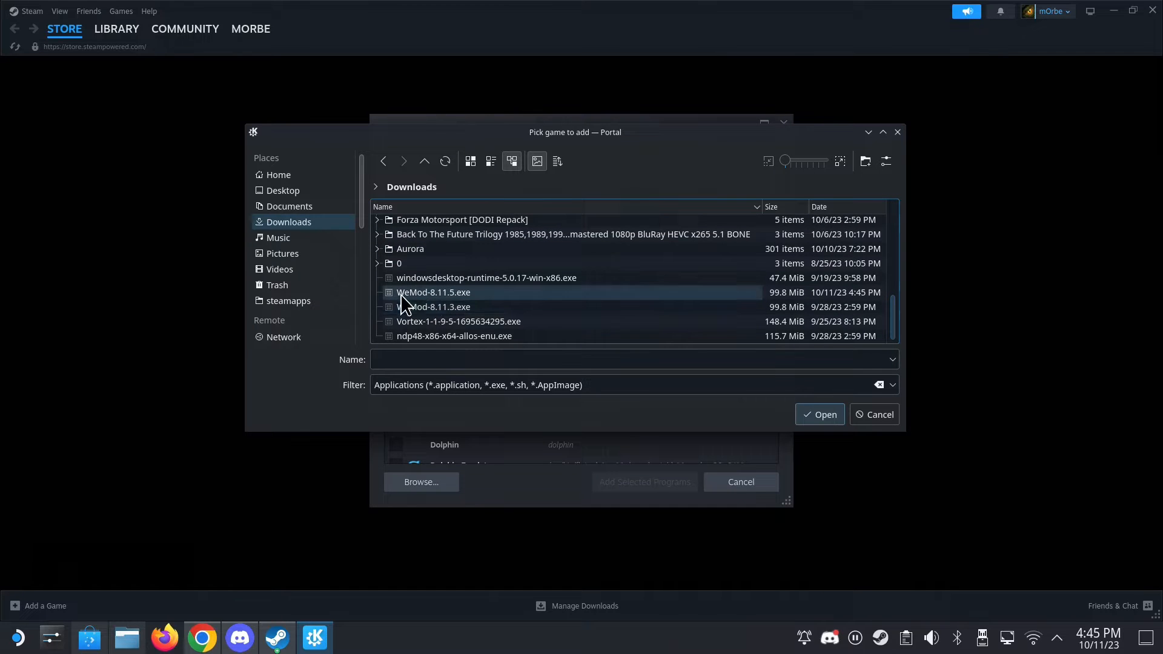
pyautogui.click(401, 294)
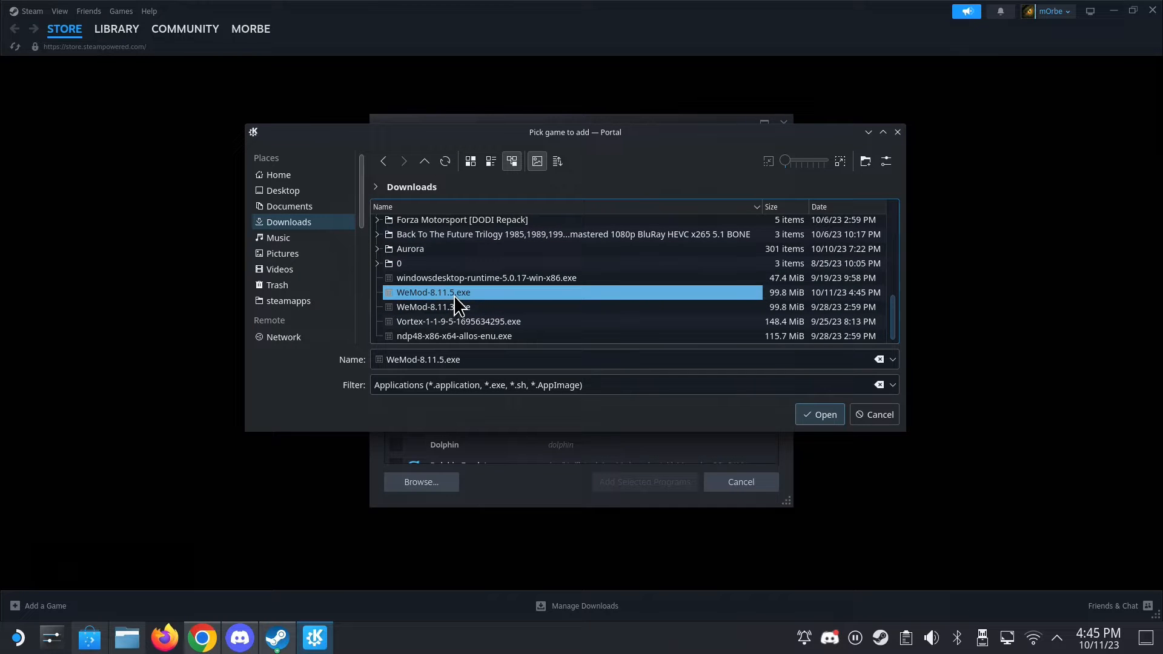
pyautogui.doubleClick(453, 296)
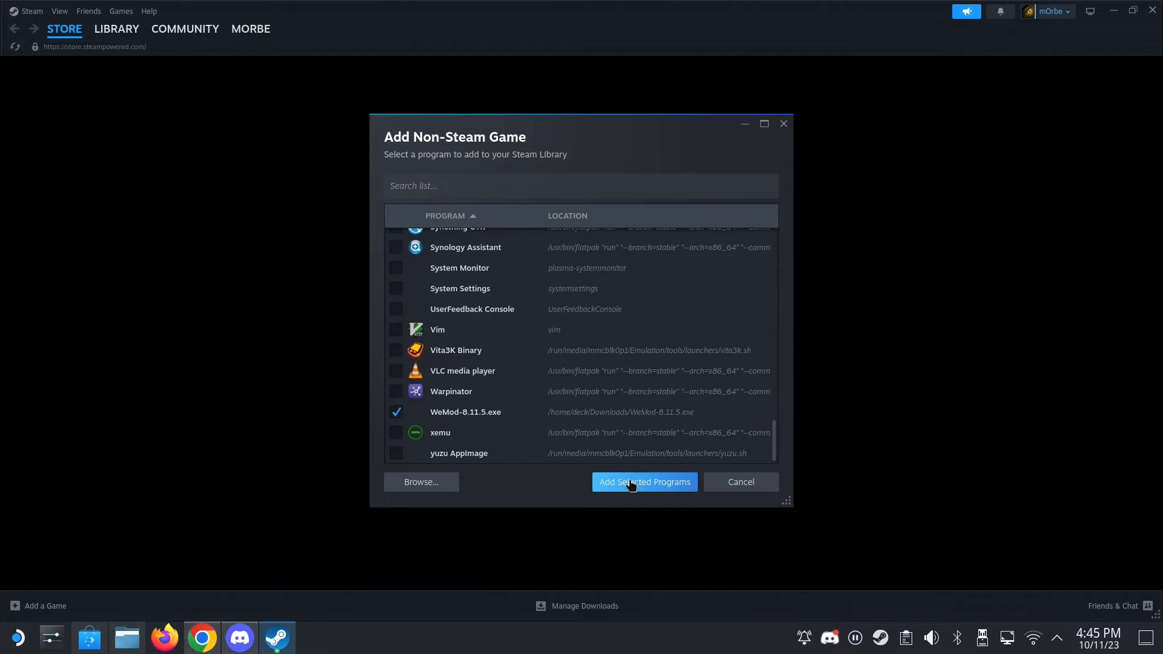
pyautogui.click(631, 484)
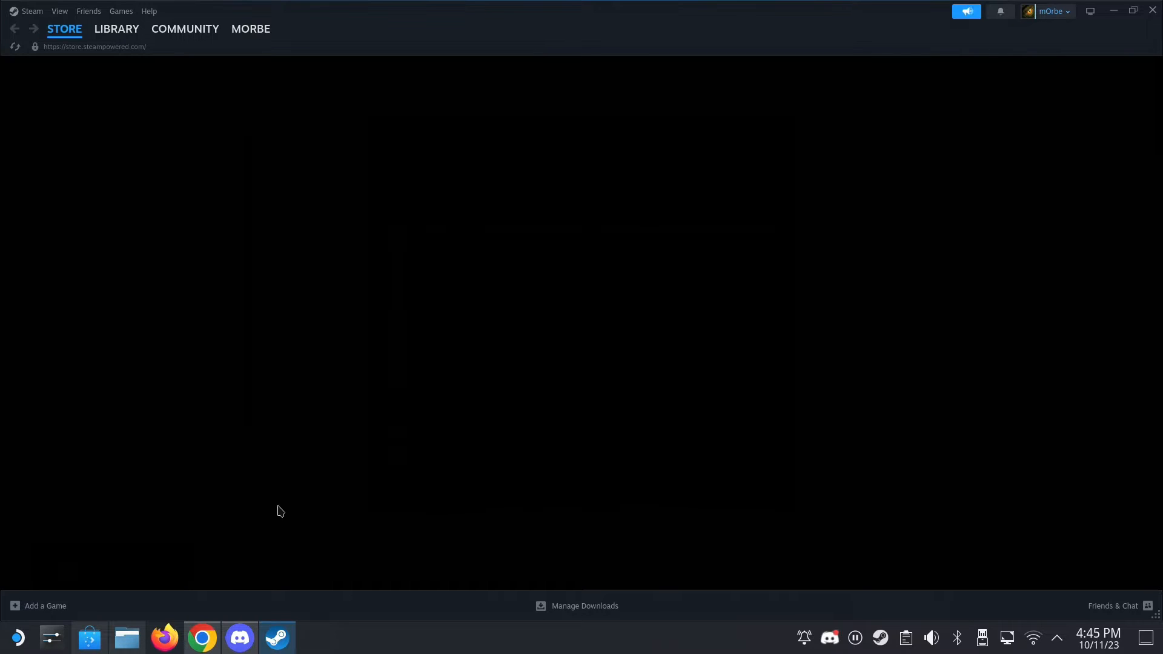
# - Open the library page of the newly added WeMod-8.11.5.exe shortcut
pyautogui.click(130, 35)
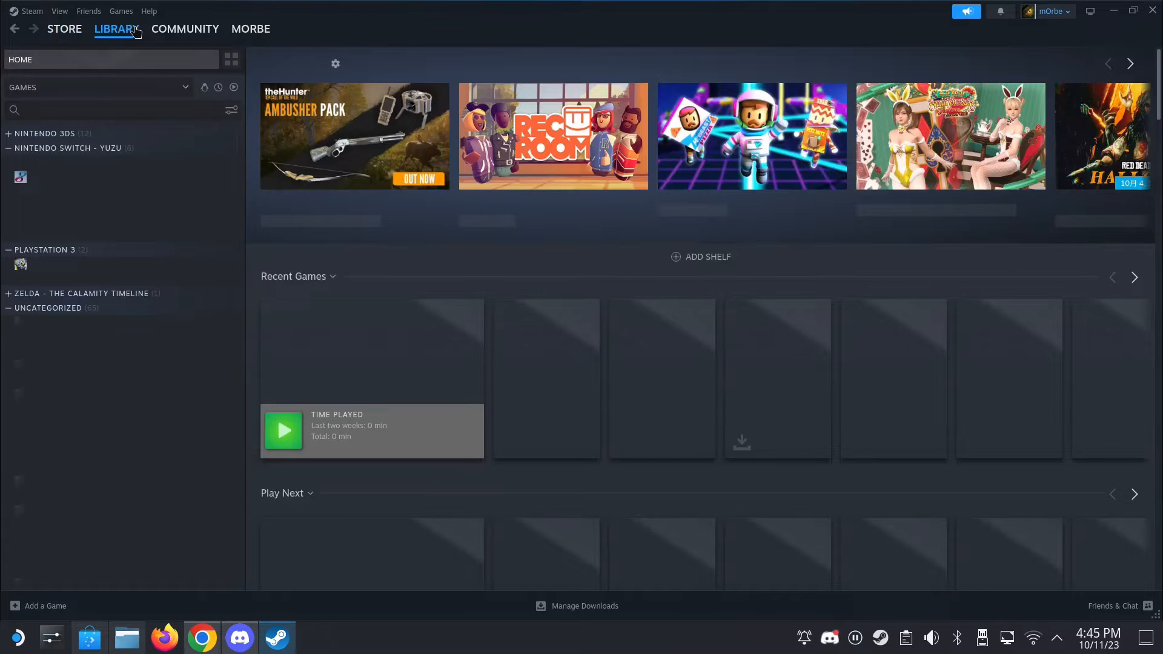
pyautogui.scroll(-5, 117, 459)
pyautogui.scroll(-10, 117, 459)
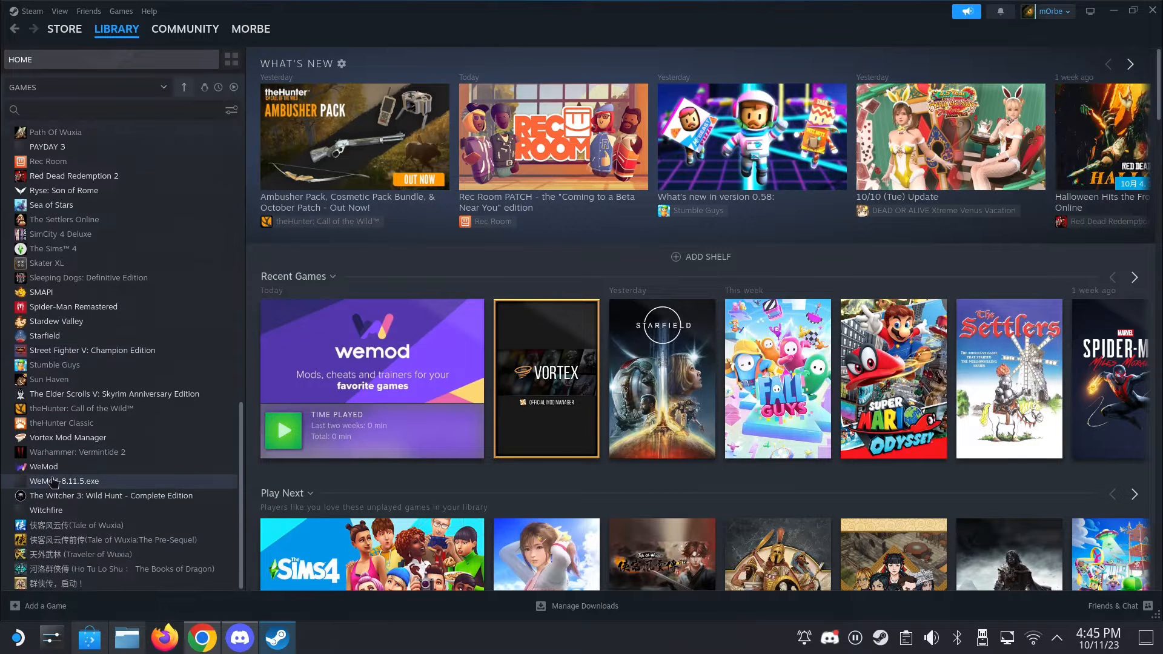
pyautogui.click(66, 485)
pyautogui.click(69, 470)
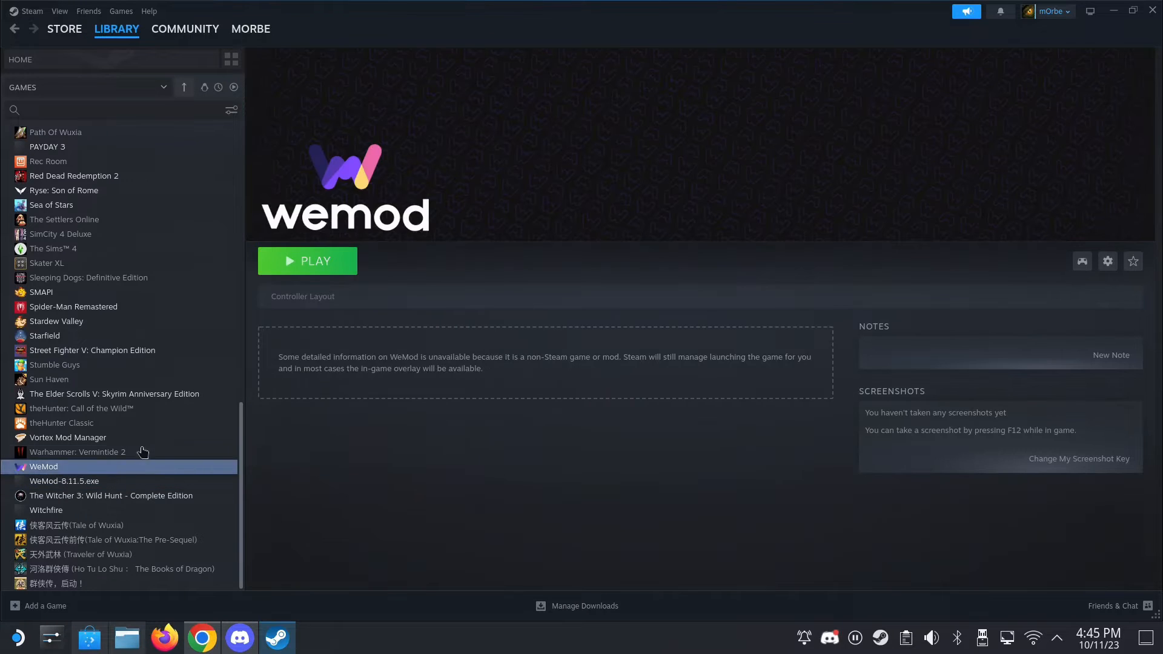
pyautogui.click(72, 483)
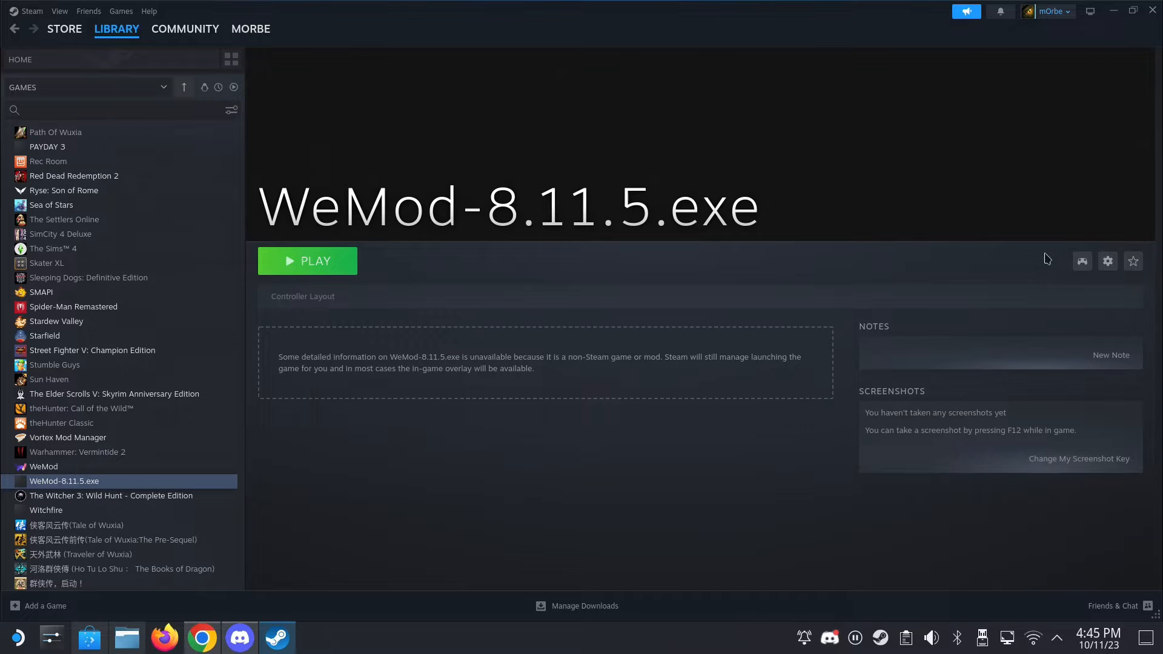
# - Force WeMod-8.11.5.exe to use the Proton-6.19-GE-2 compatibility tool and launch it
pyautogui.click(1108, 260)
pyautogui.click(1059, 344)
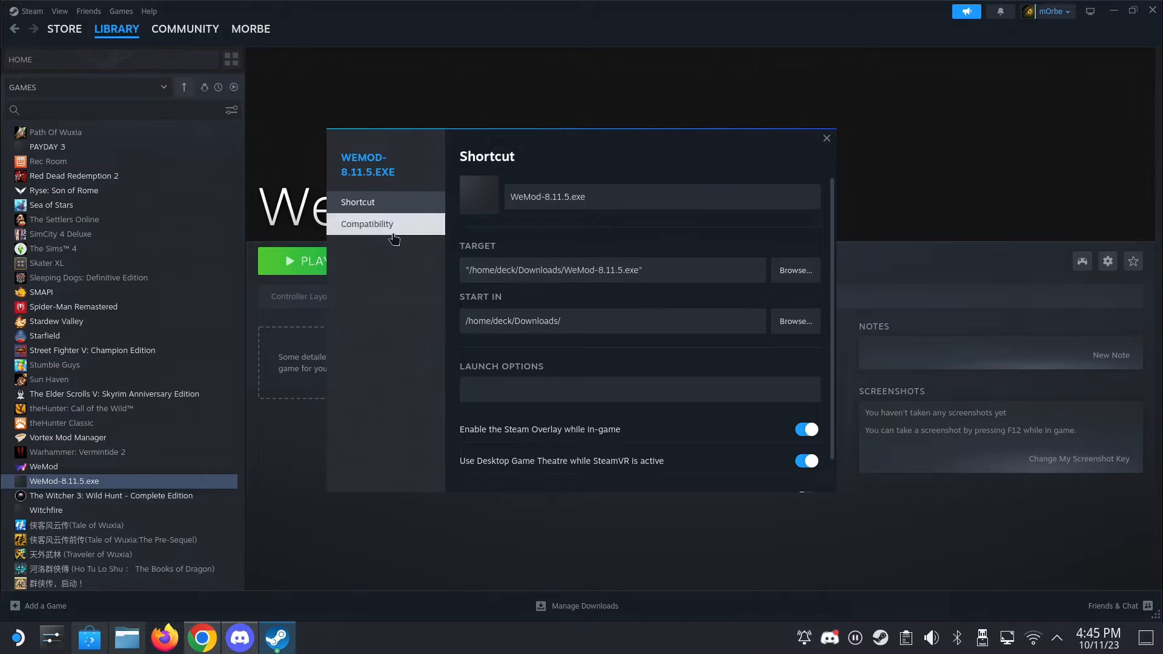
pyautogui.click(394, 239)
pyautogui.click(581, 189)
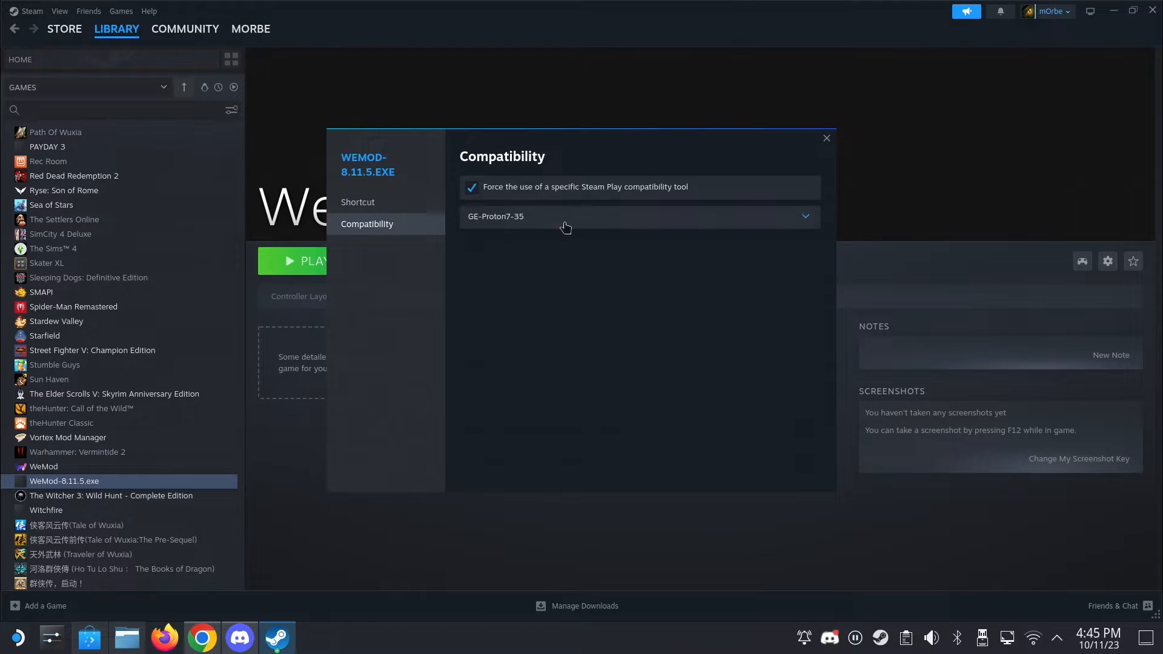
pyautogui.click(522, 230)
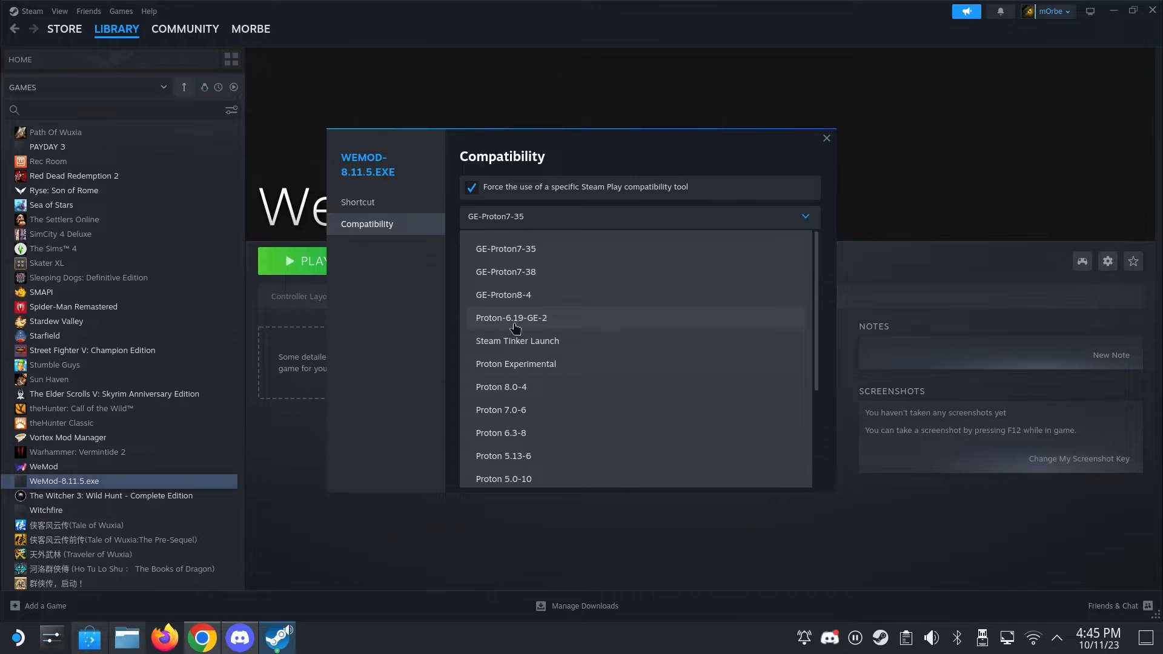
pyautogui.click(549, 319)
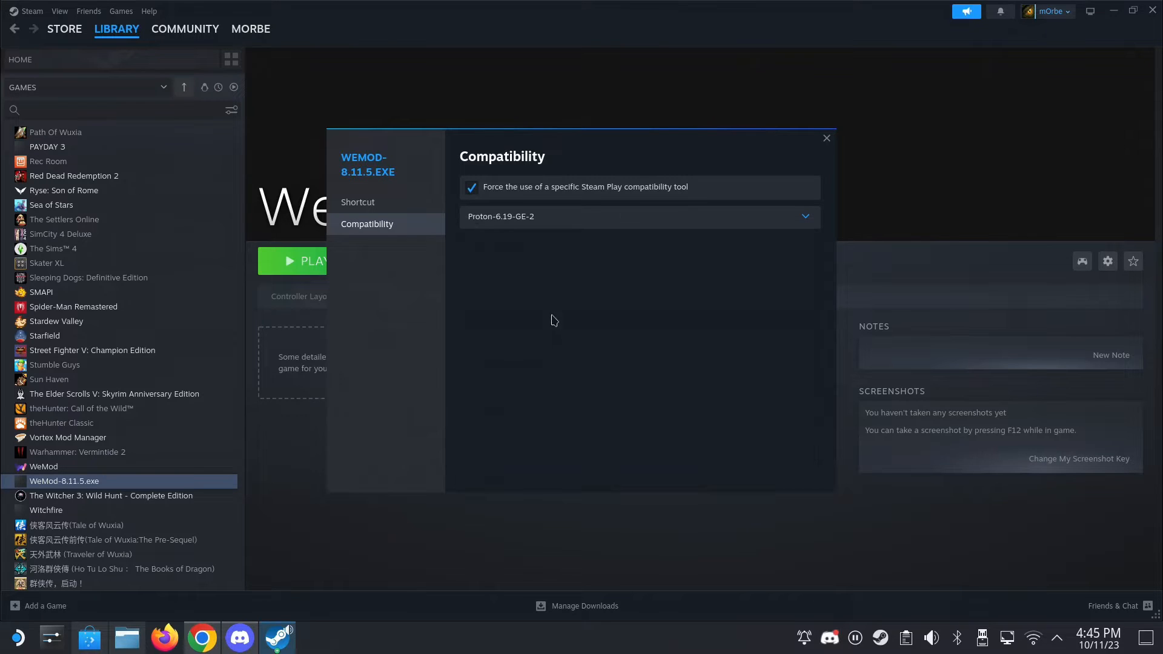
pyautogui.click(827, 138)
pyautogui.click(333, 271)
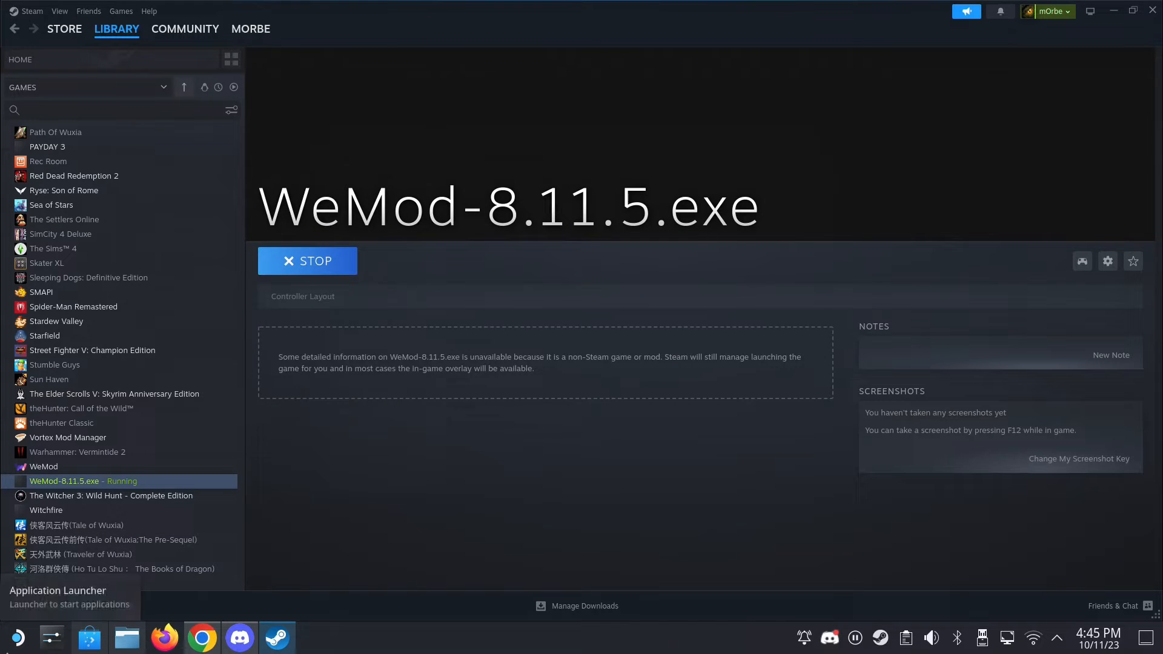
# - Switch to the Discover software store, search for "proton", and open the details of ProtonUp-Qt
pyautogui.click(18, 637)
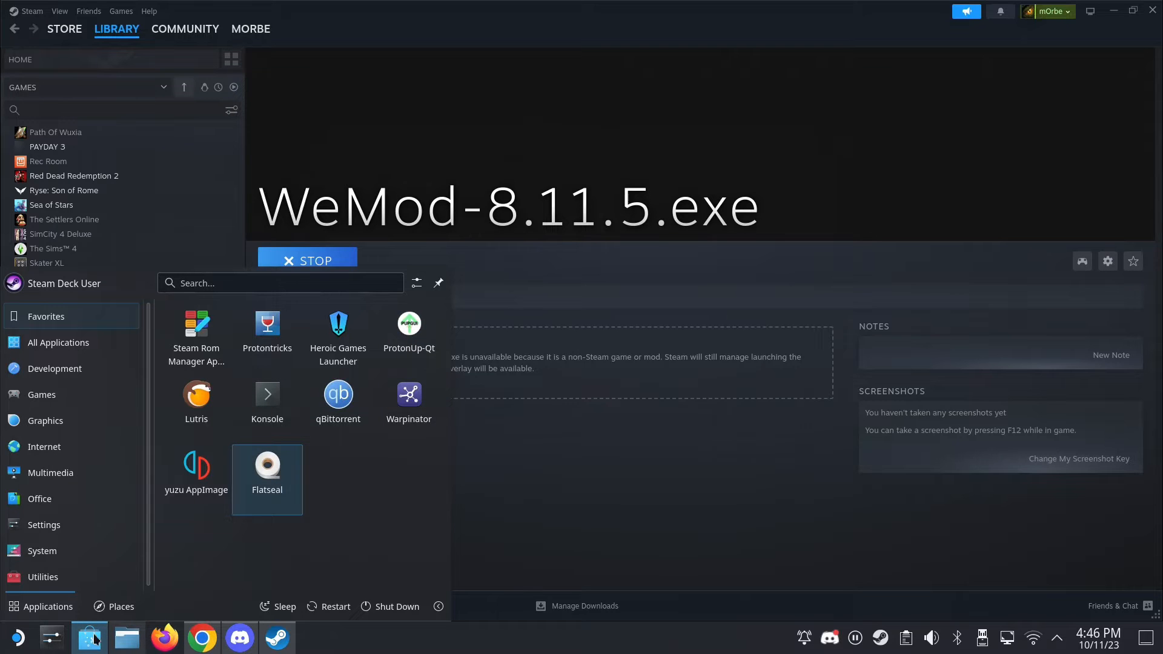
pyautogui.click(94, 635)
pyautogui.click(157, 32)
pyautogui.write('proton')
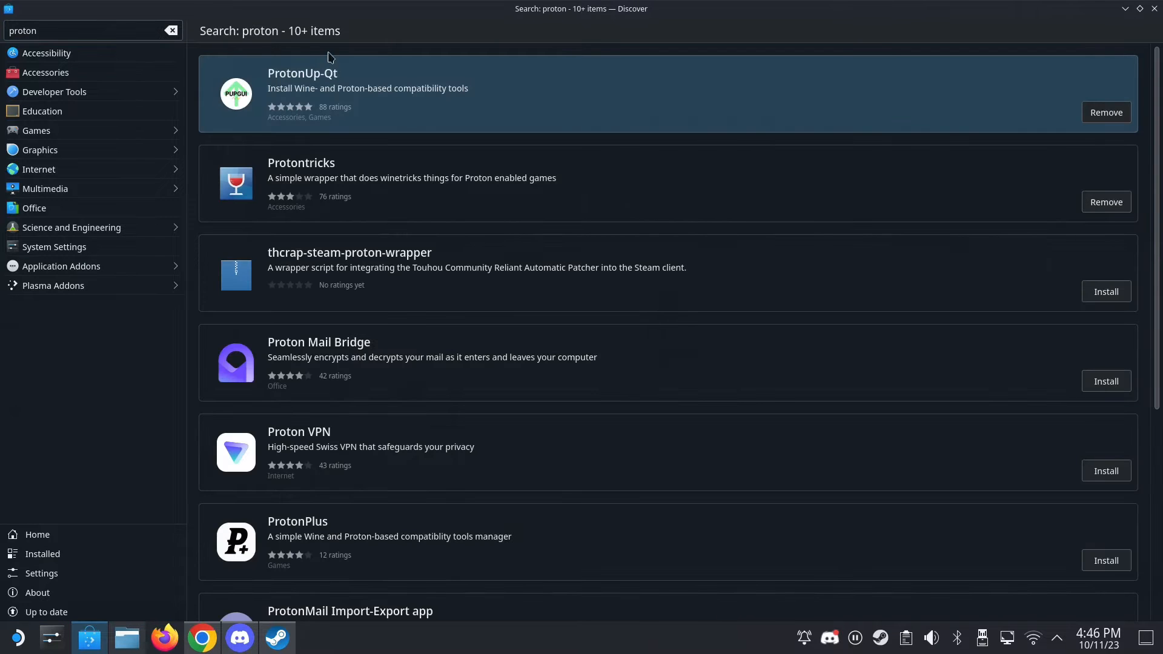
pyautogui.click(937, 88)
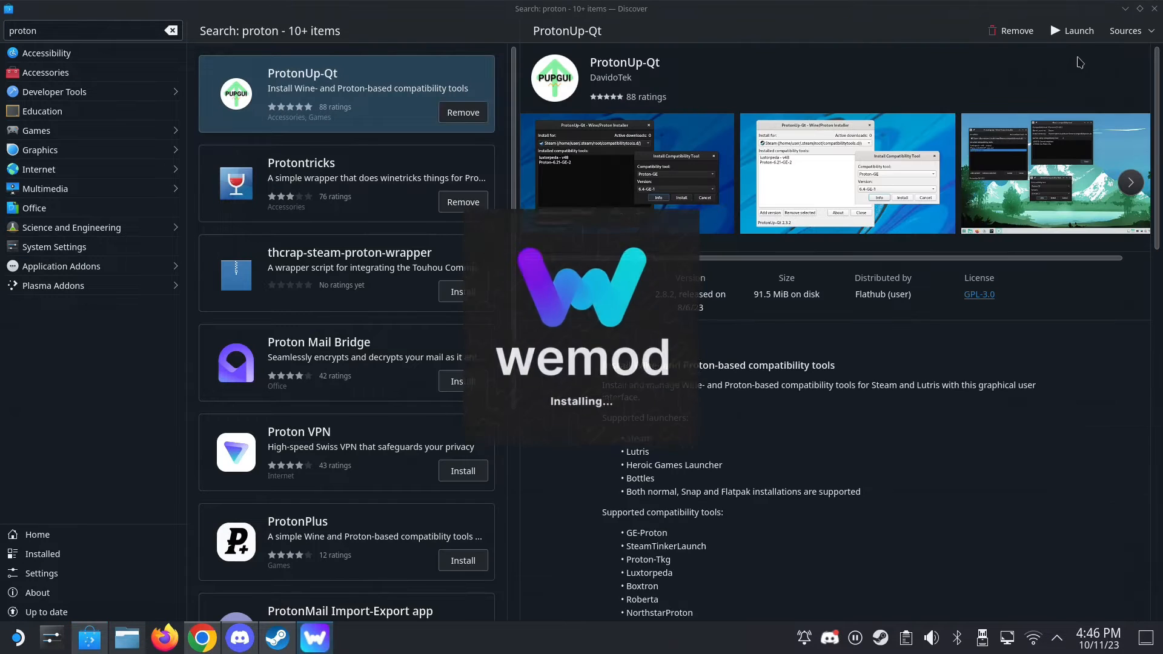
# - Launch ProtonUp-Qt from Discover, check the WeMod installation progress in Steam, and return to the ProtonUp-Qt window
pyautogui.click(1073, 30)
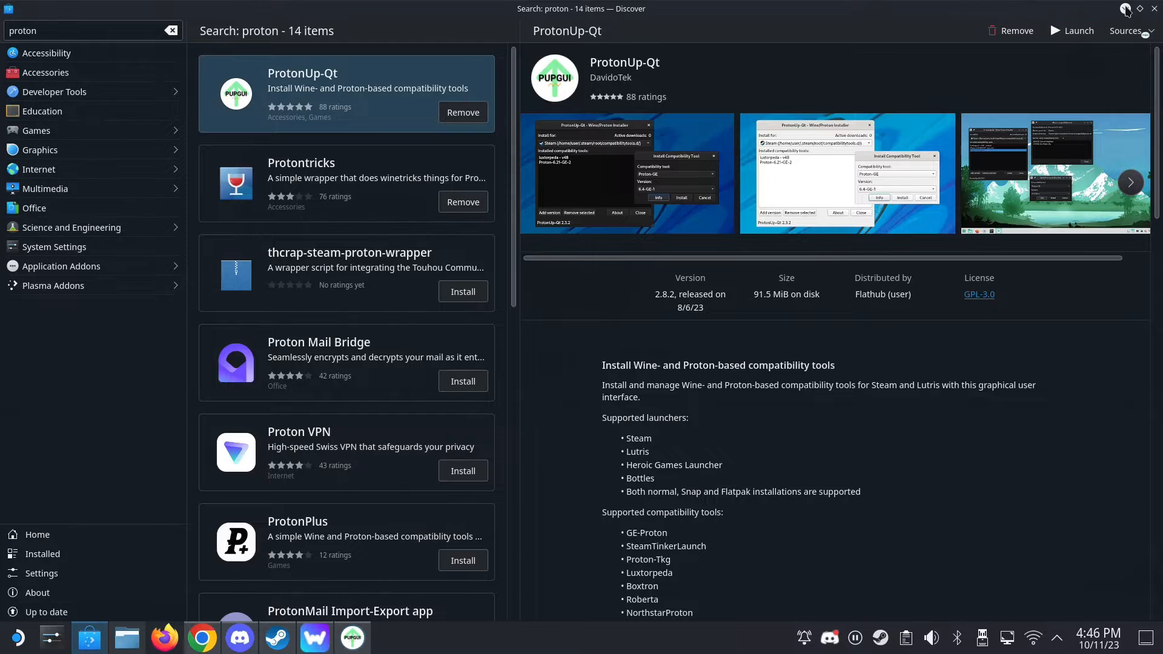
pyautogui.click(1125, 8)
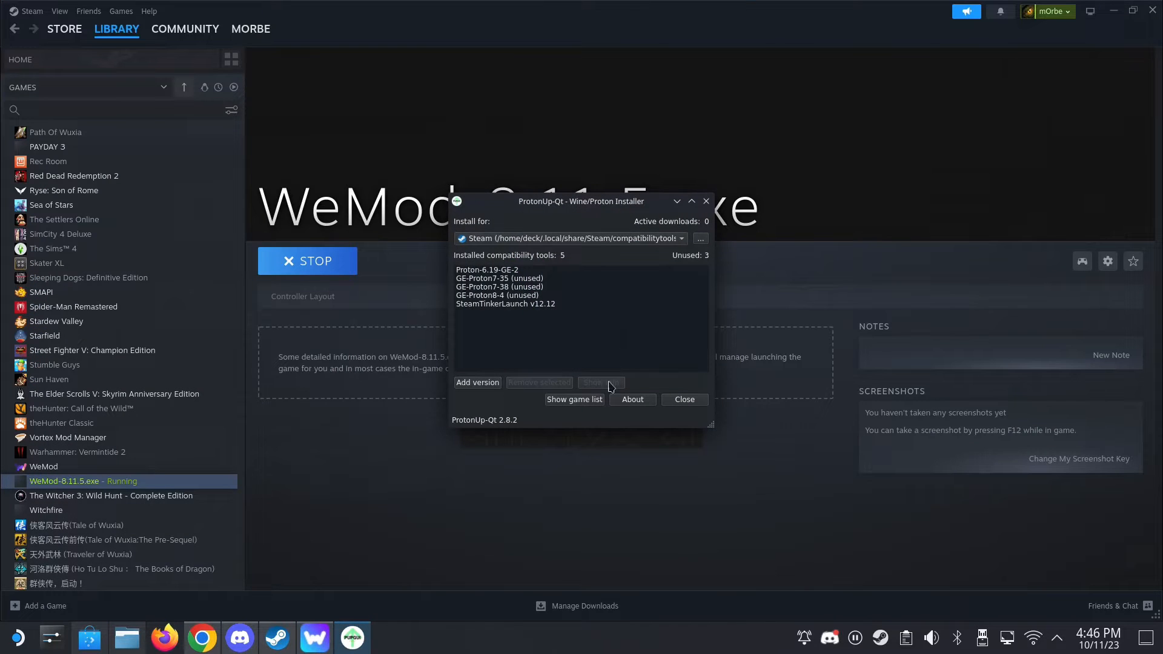
pyautogui.click(678, 202)
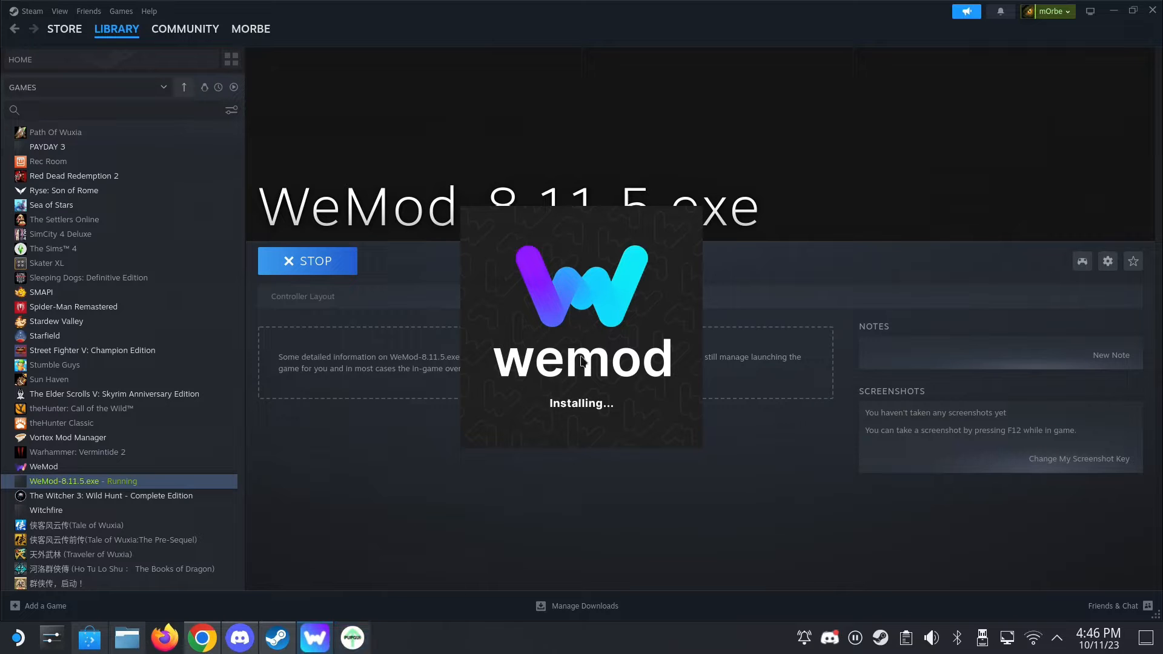
pyautogui.click(353, 637)
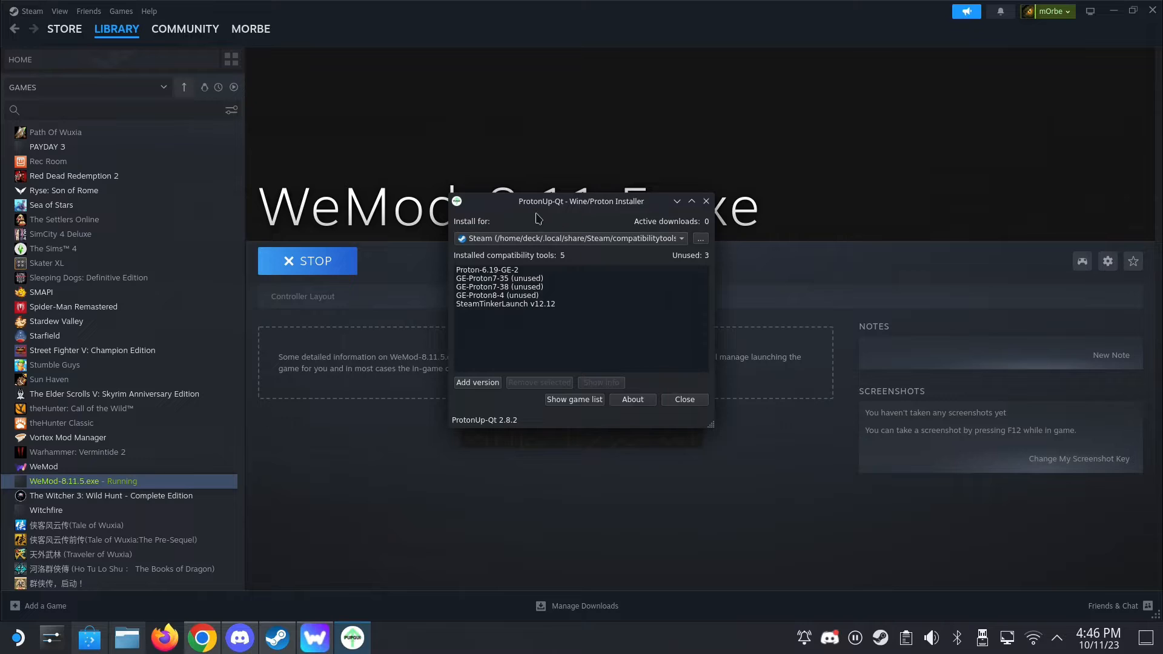
# - Choose version 6.19-GE-2 of GE-Proton as a compatibility tool to add, then cancel without installing and close ProtonUp-Qt
pyautogui.click(479, 382)
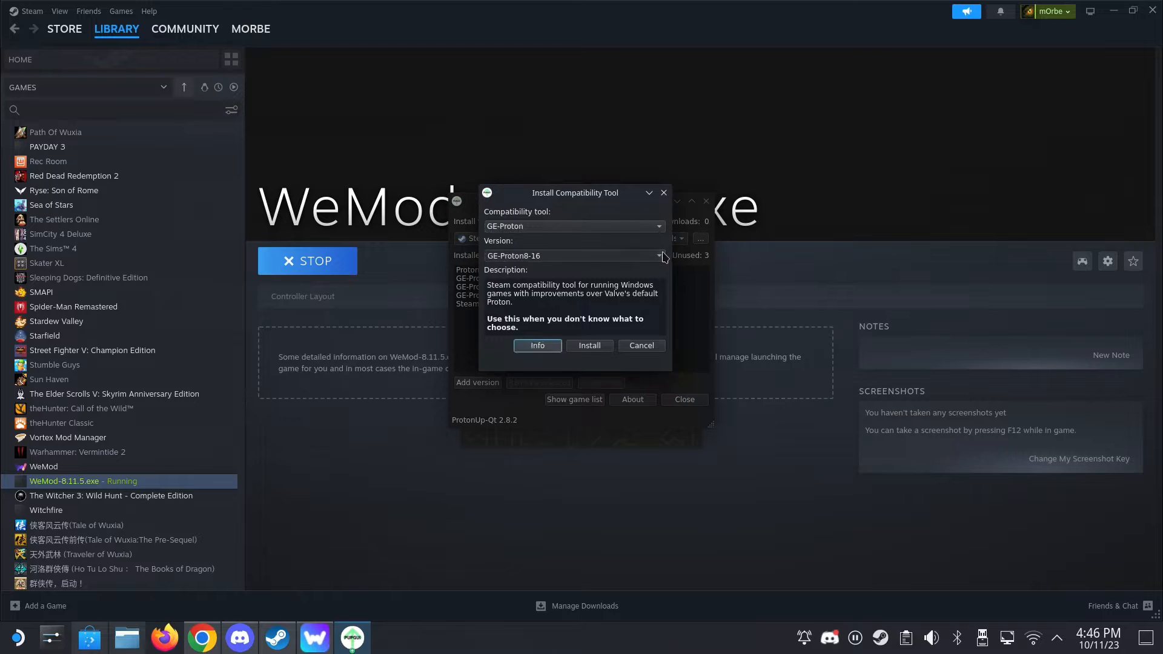
pyautogui.click(664, 256)
pyautogui.scroll(-5, 666, 297)
pyautogui.moveTo(664, 293); pyautogui.dragTo(680, 330)
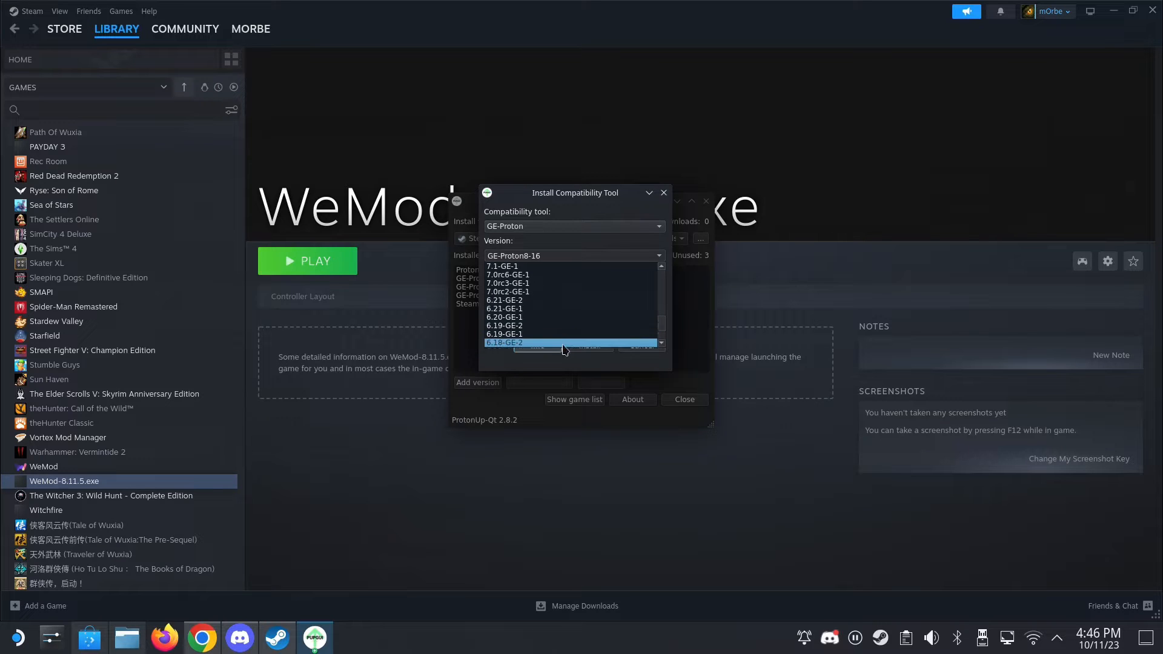
pyautogui.scroll(-1, 516, 325)
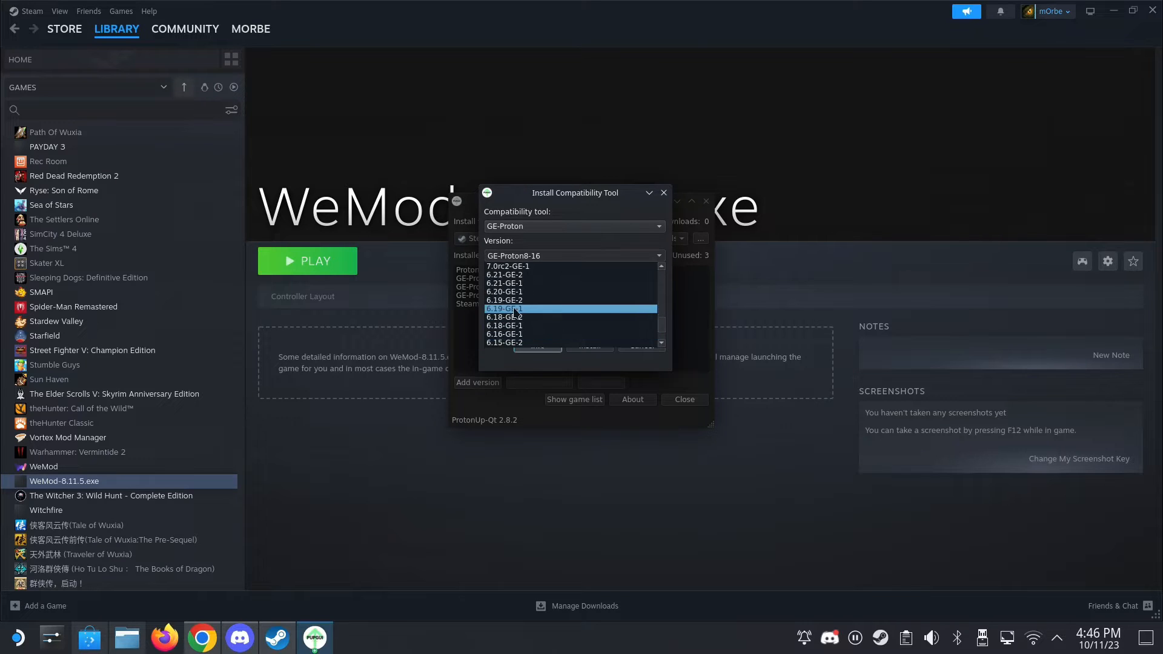
pyautogui.click(513, 301)
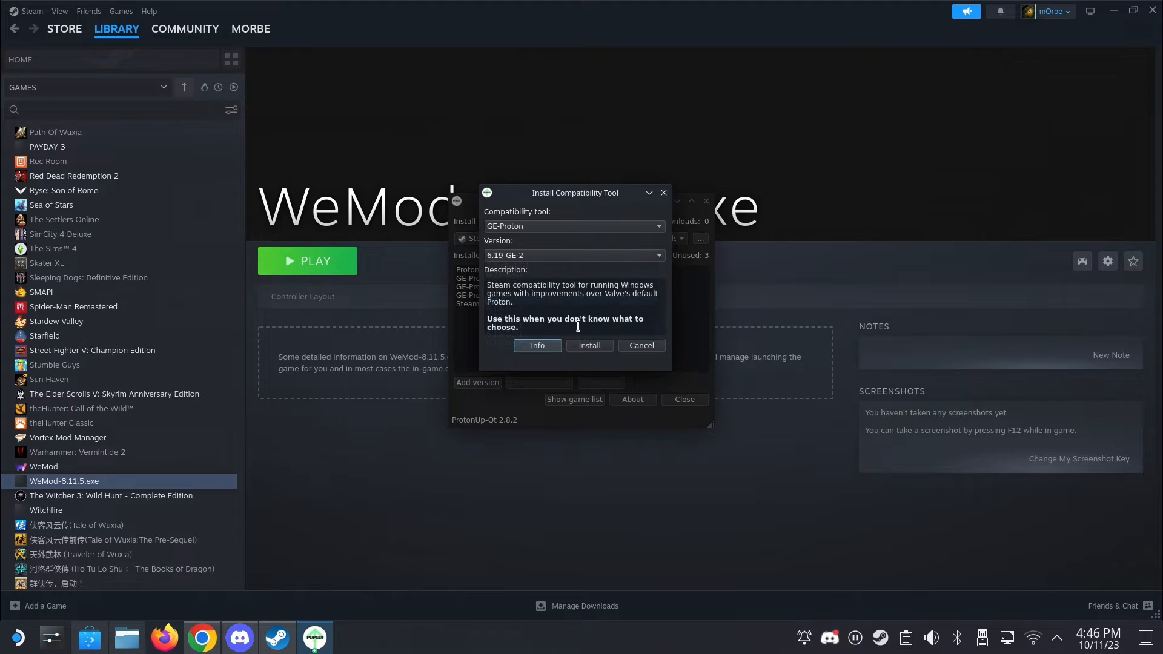
pyautogui.click(641, 346)
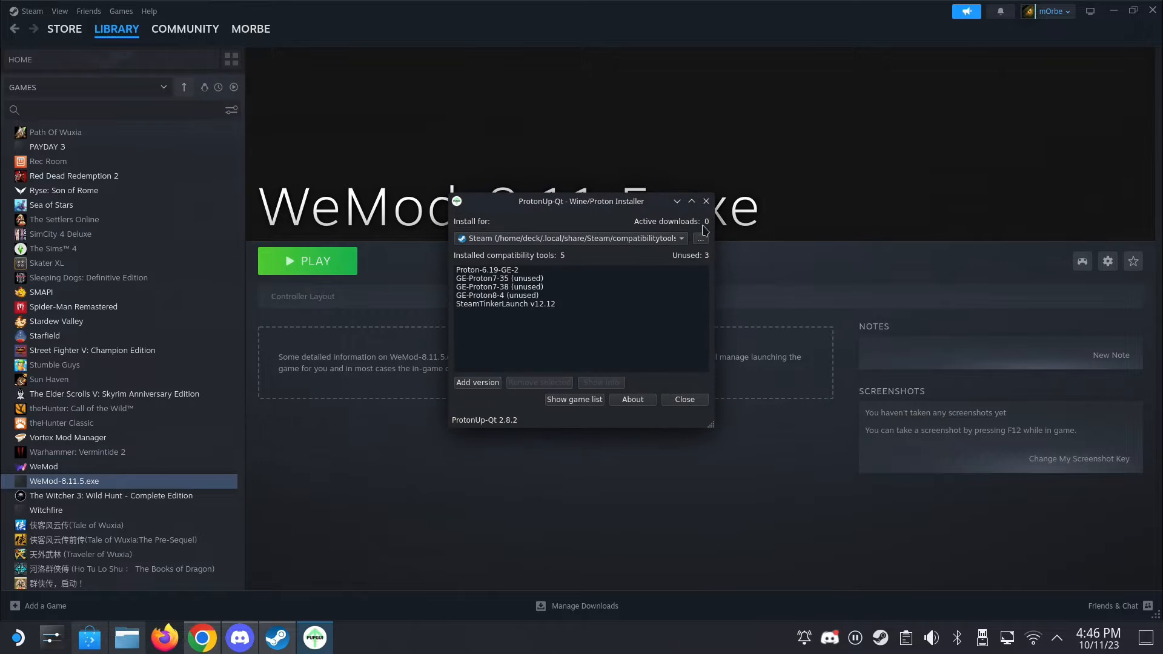
pyautogui.click(707, 201)
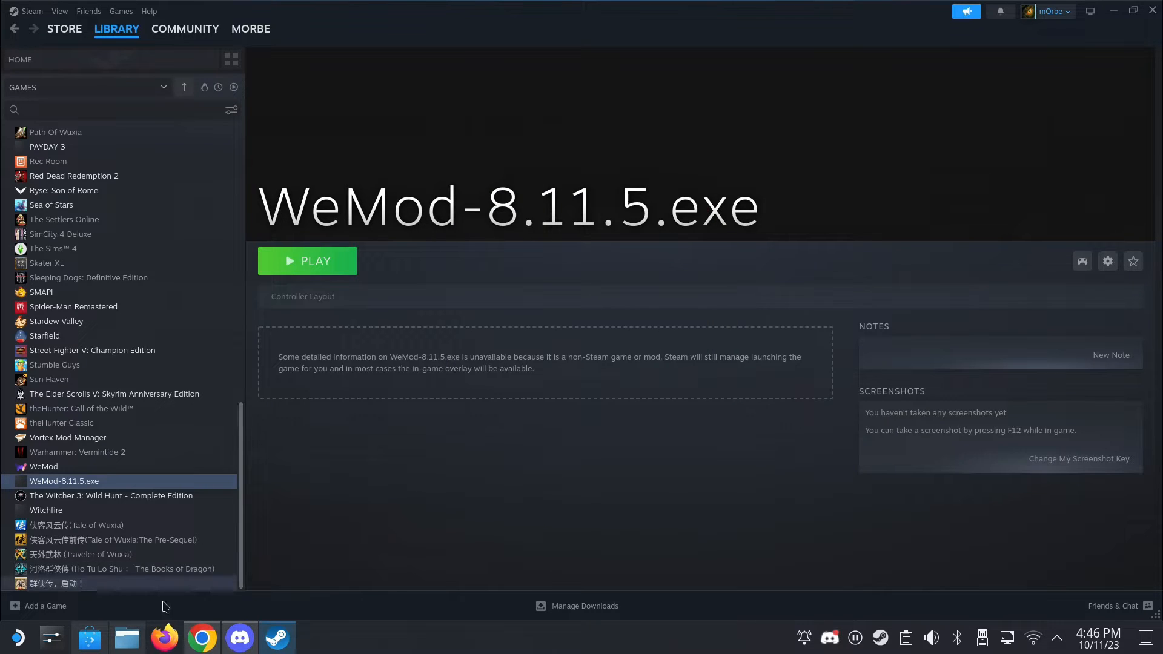
# - Switch to the Dolphin file manager, open the Home folder, and check that the Show Hidden Files option is enabled
pyautogui.click(126, 643)
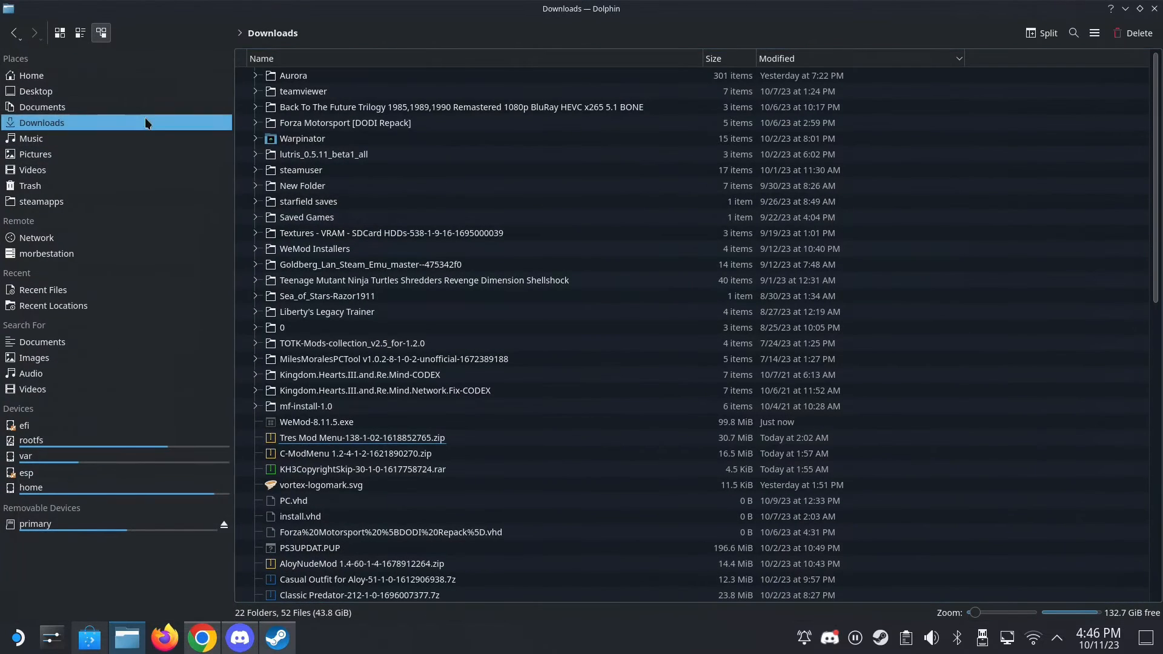
pyautogui.click(45, 78)
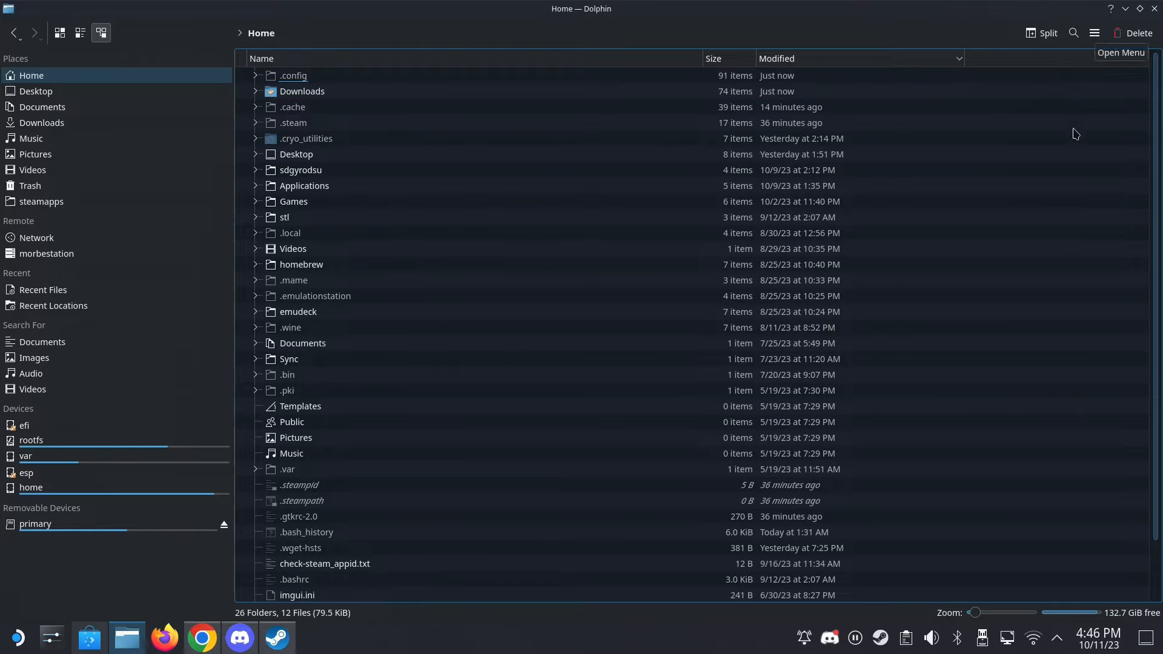
pyautogui.click(1094, 33)
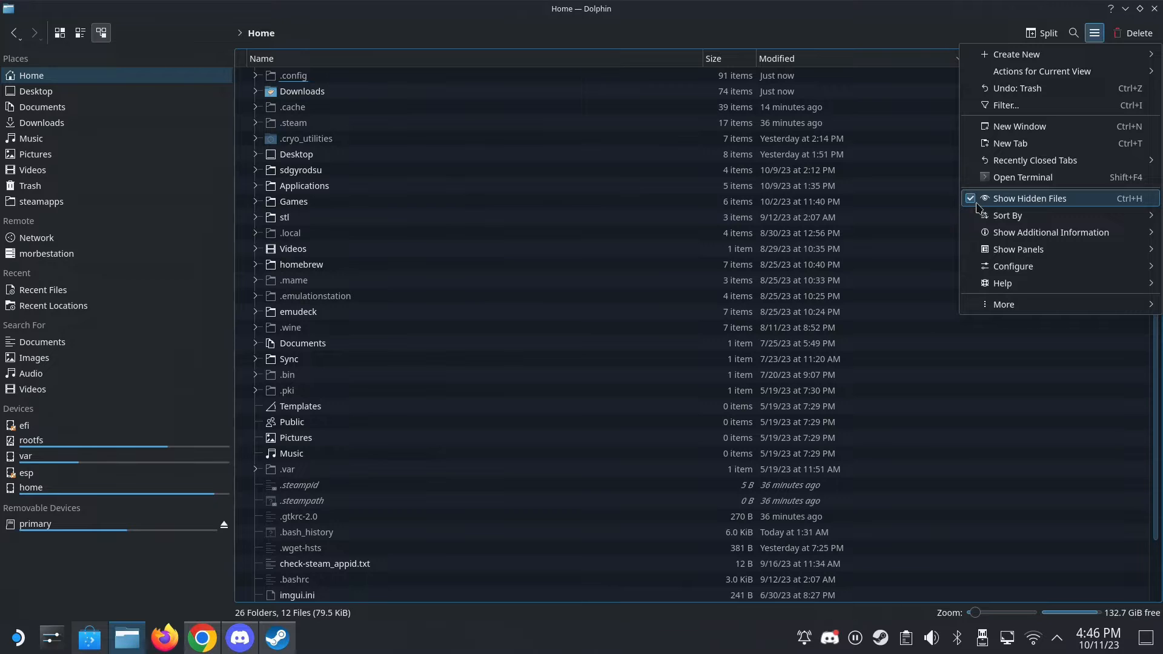
pyautogui.press('Escape')
# - Open the compatdata folder inside .steam/steam/steamapps
pyautogui.click(291, 123)
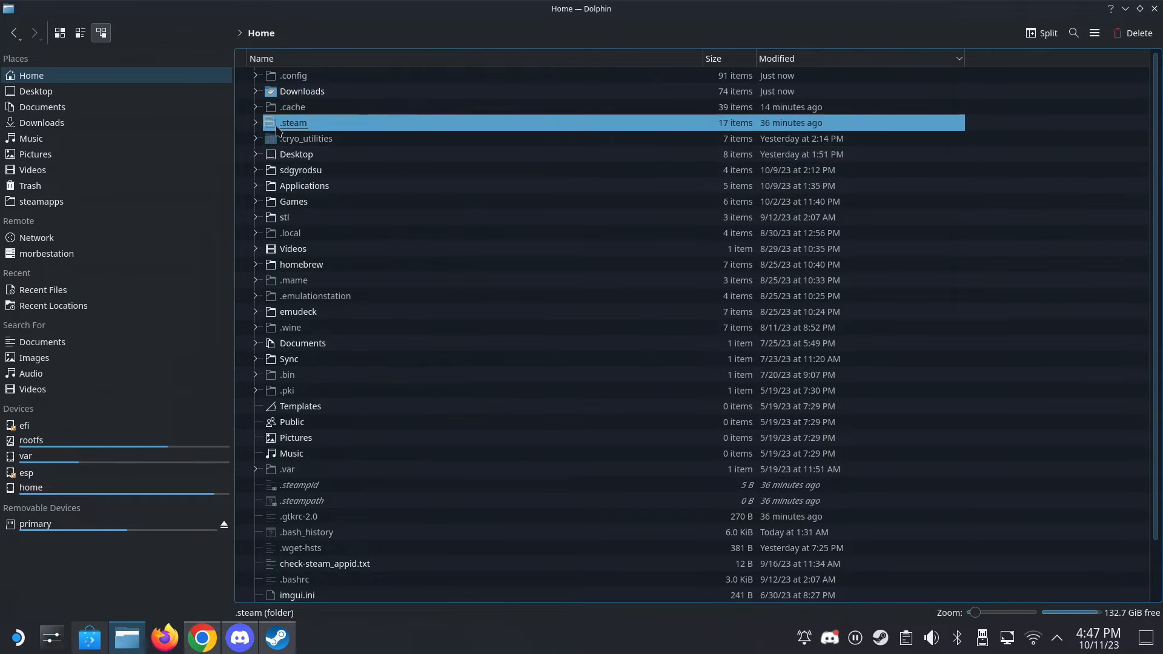
pyautogui.doubleClick(294, 124)
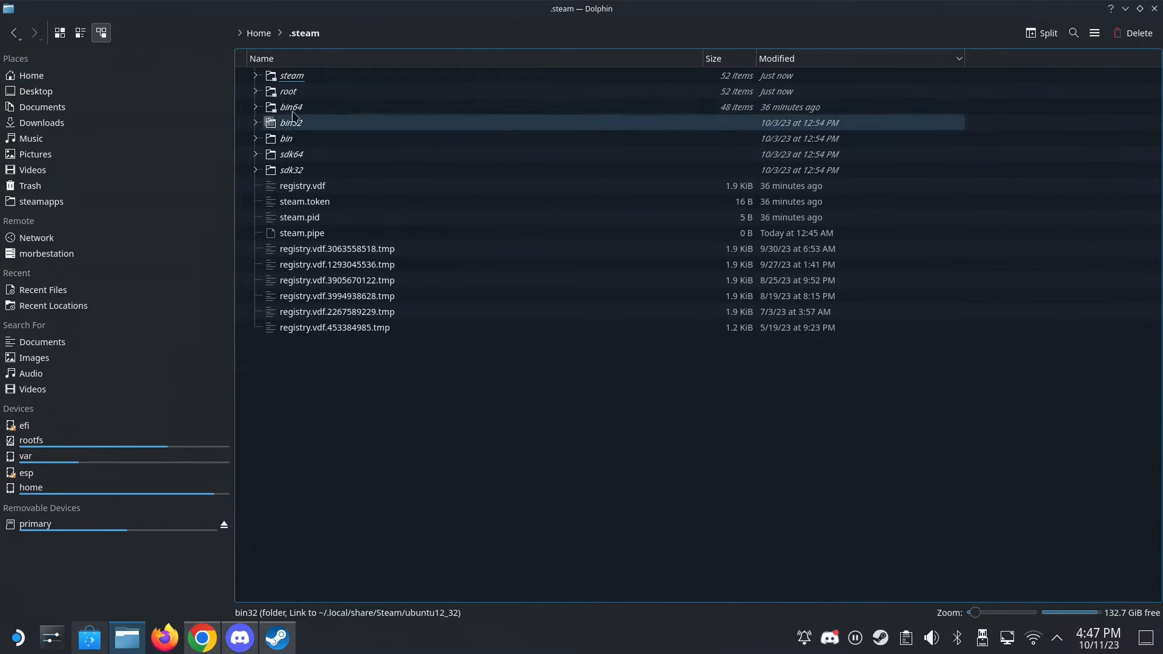
pyautogui.doubleClick(306, 76)
pyautogui.doubleClick(303, 139)
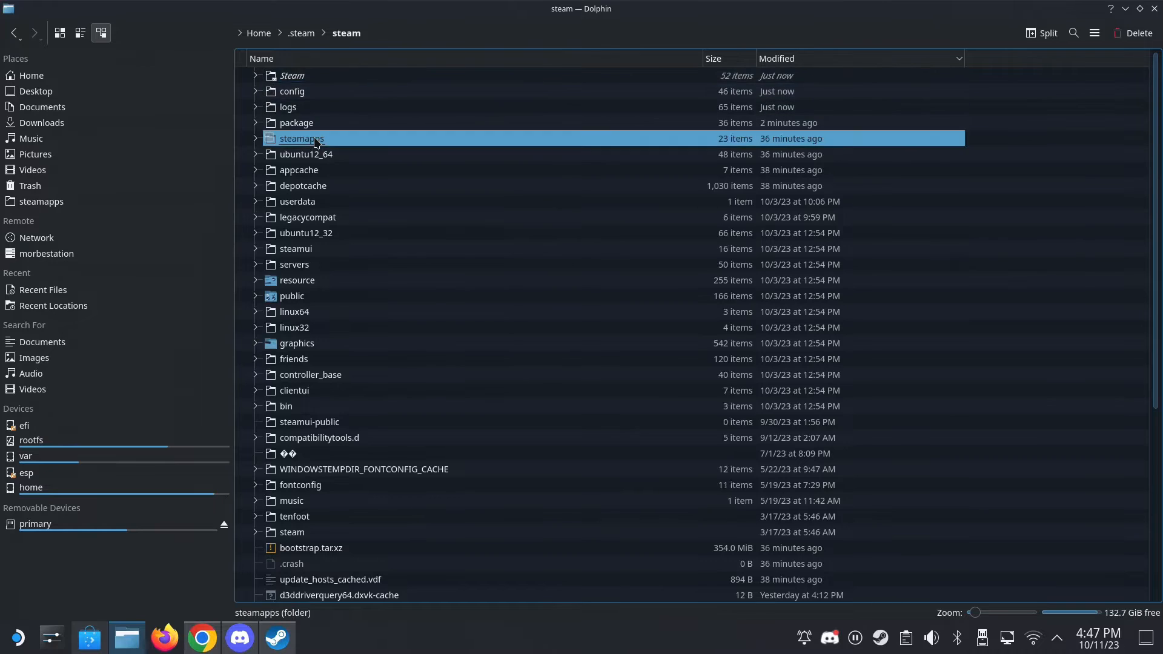
pyautogui.click(317, 97)
pyautogui.doubleClick(317, 97)
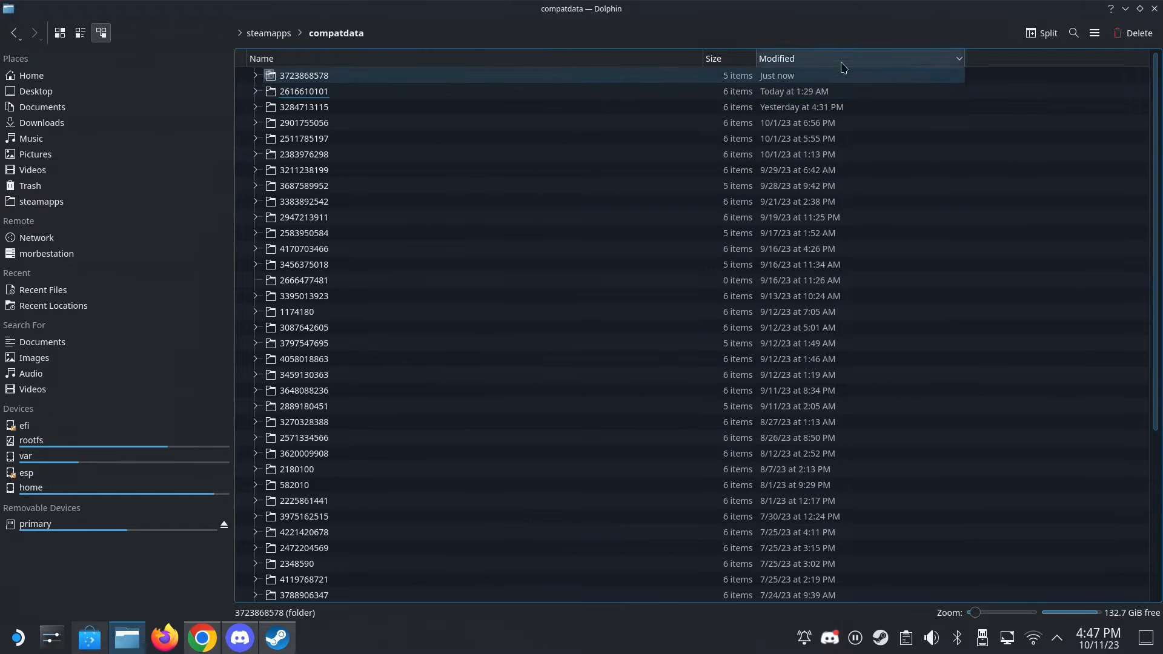
pyautogui.click(867, 52)
pyautogui.click(868, 52)
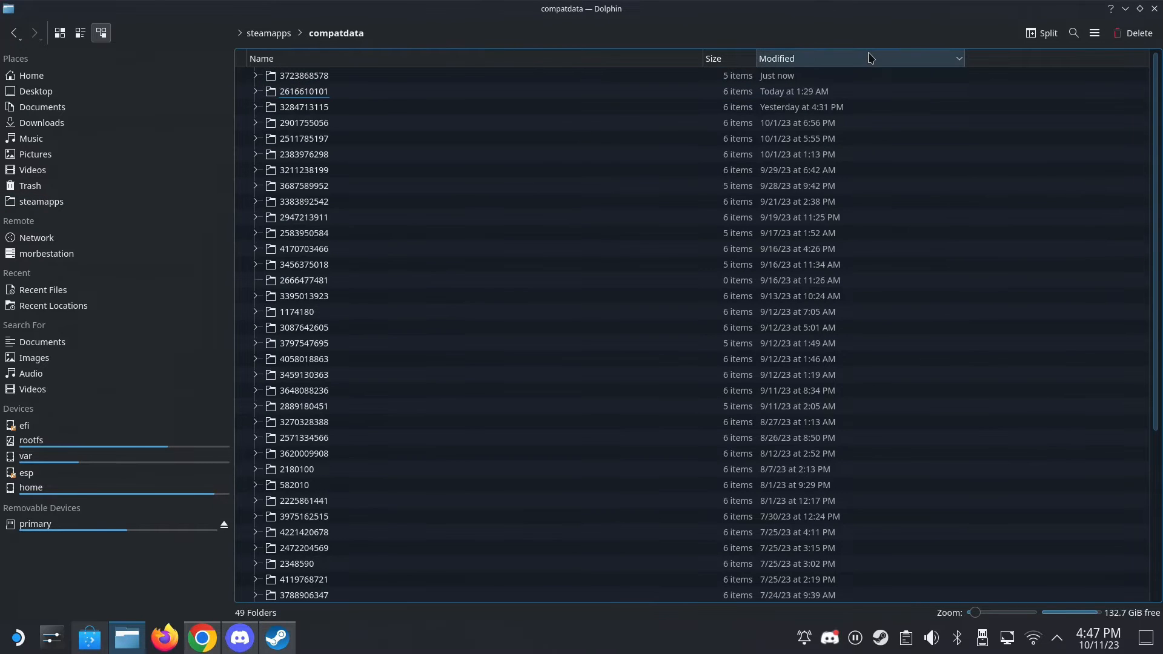
pyautogui.click(385, 77)
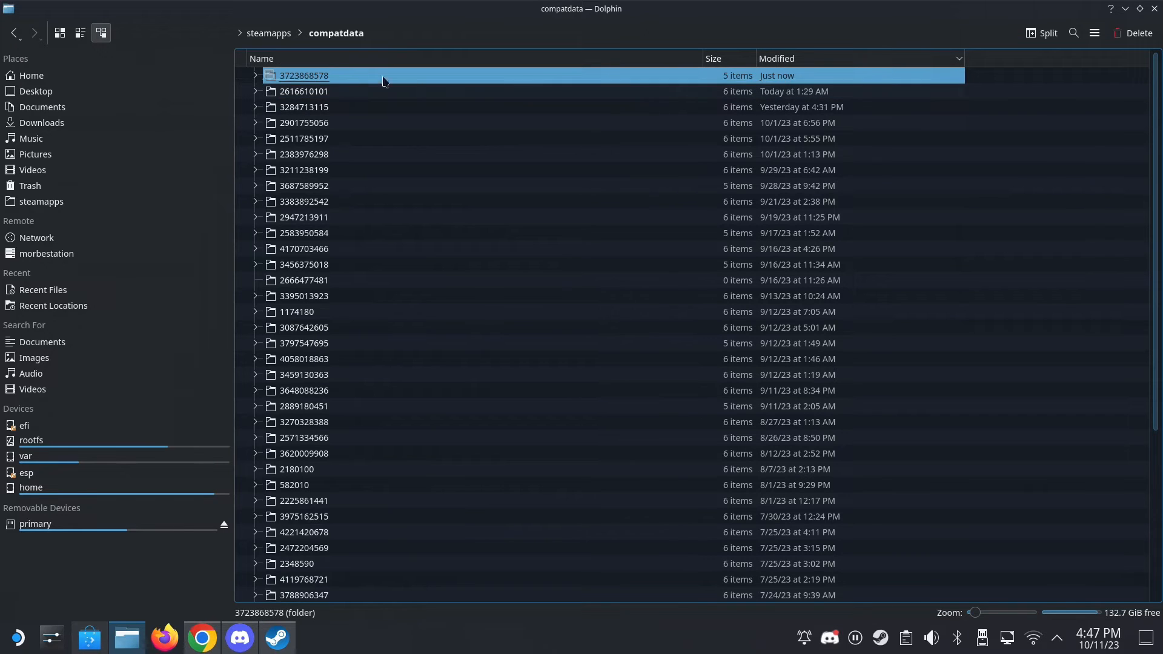
pyautogui.doubleClick(302, 76)
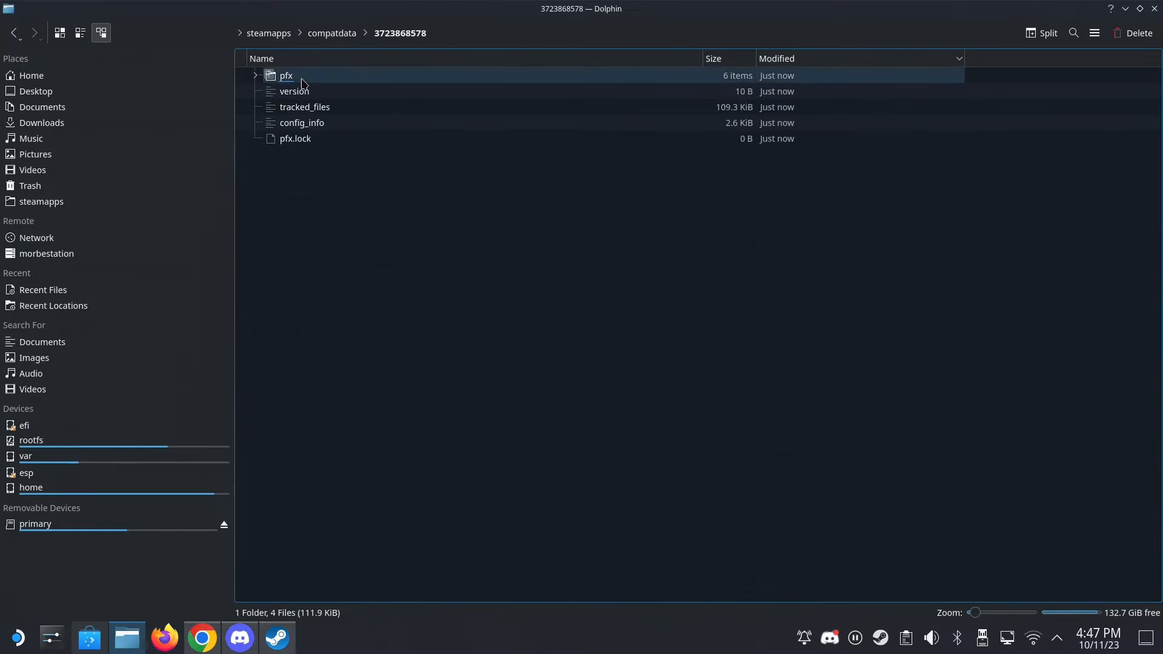
# - Browse through pfx/drive_c/users/steamuser/AppData/Local to open the installed WeMod folder
pyautogui.doubleClick(301, 78)
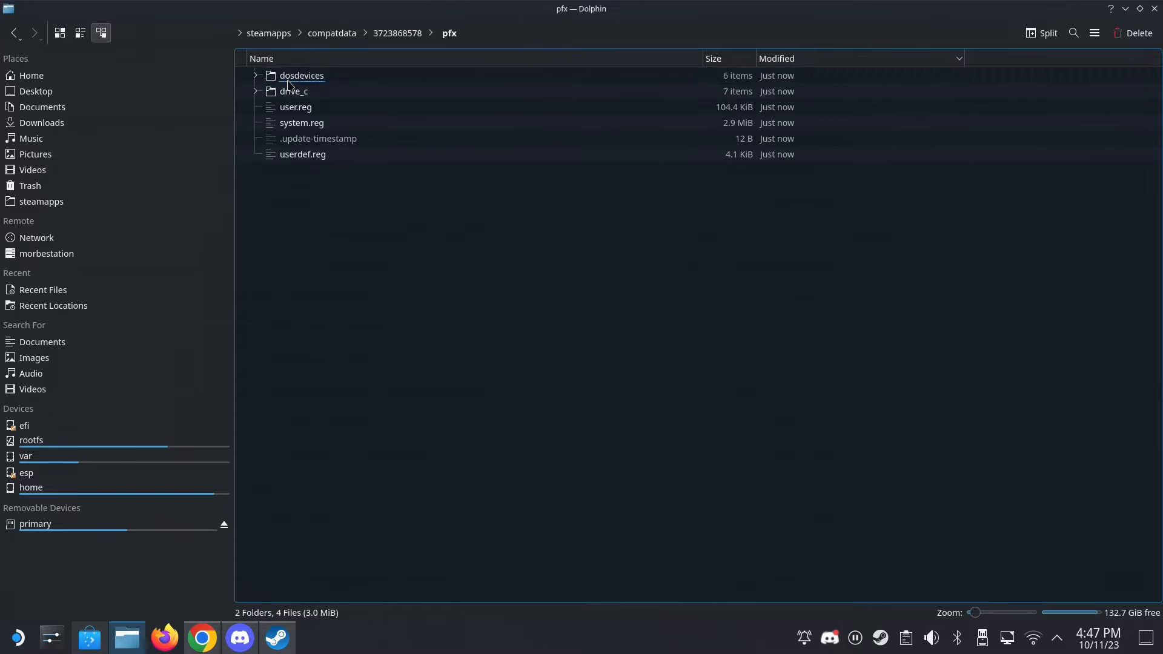
pyautogui.doubleClick(300, 97)
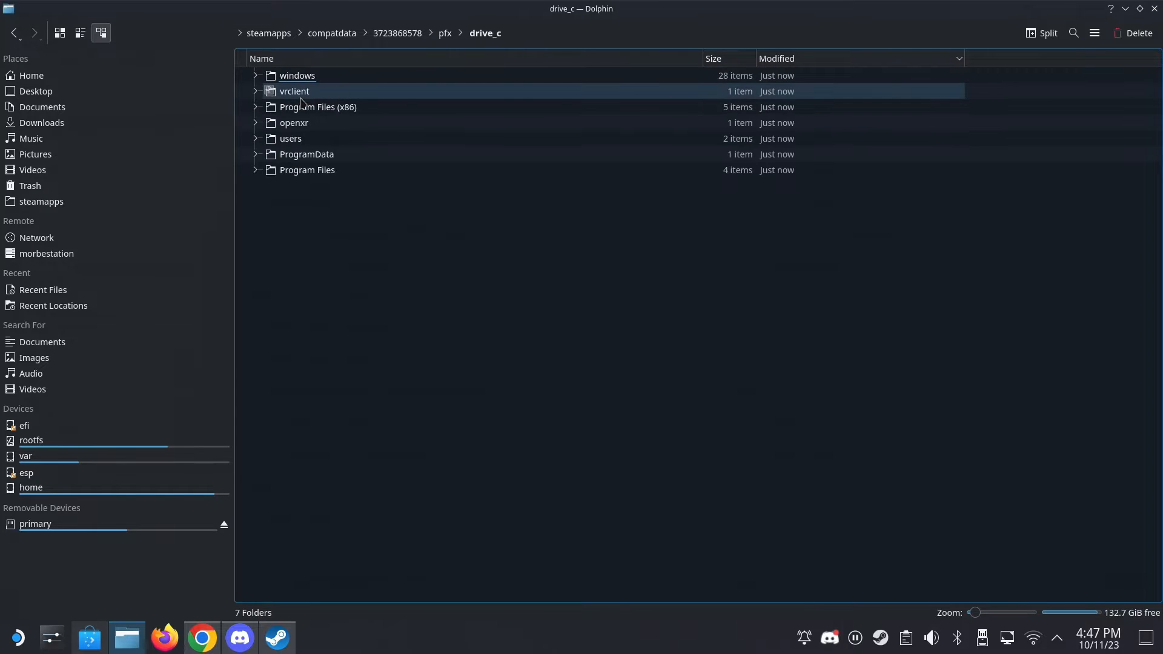
pyautogui.doubleClick(292, 140)
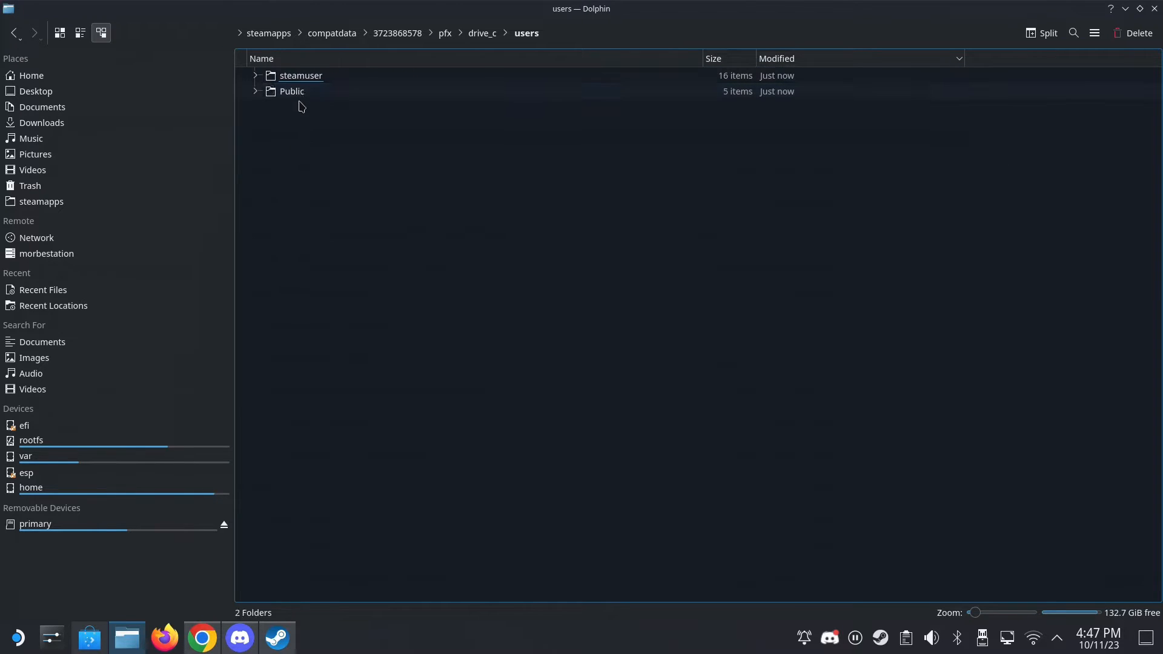
pyautogui.doubleClick(310, 82)
pyautogui.doubleClick(297, 312)
pyautogui.doubleClick(309, 79)
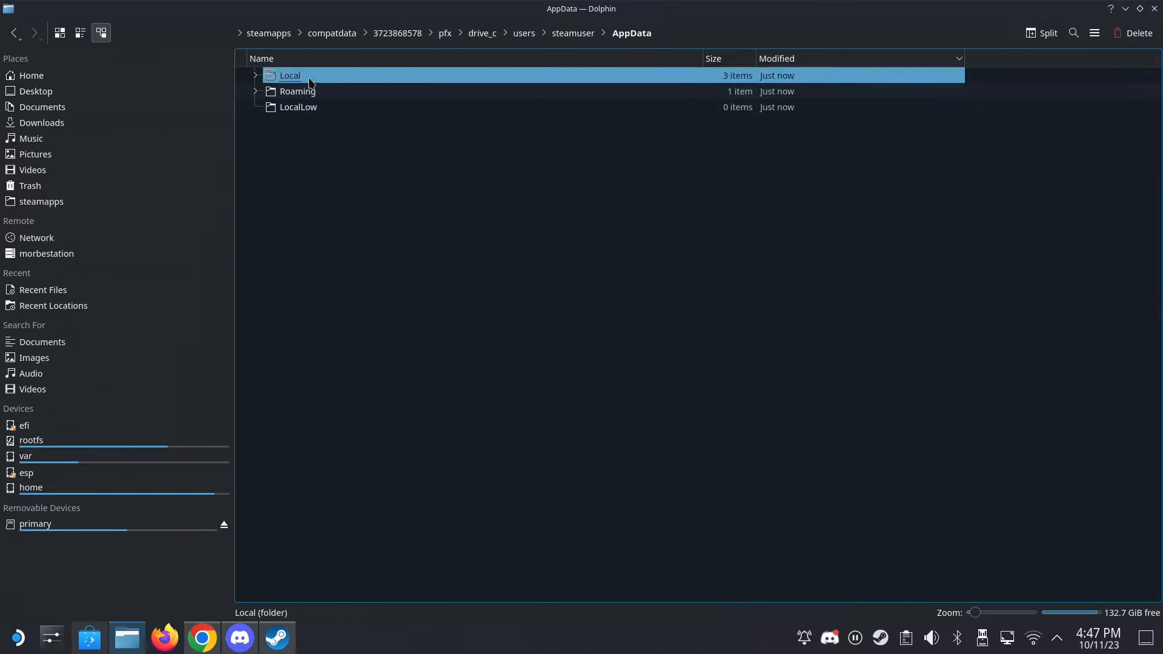
pyautogui.doubleClick(309, 78)
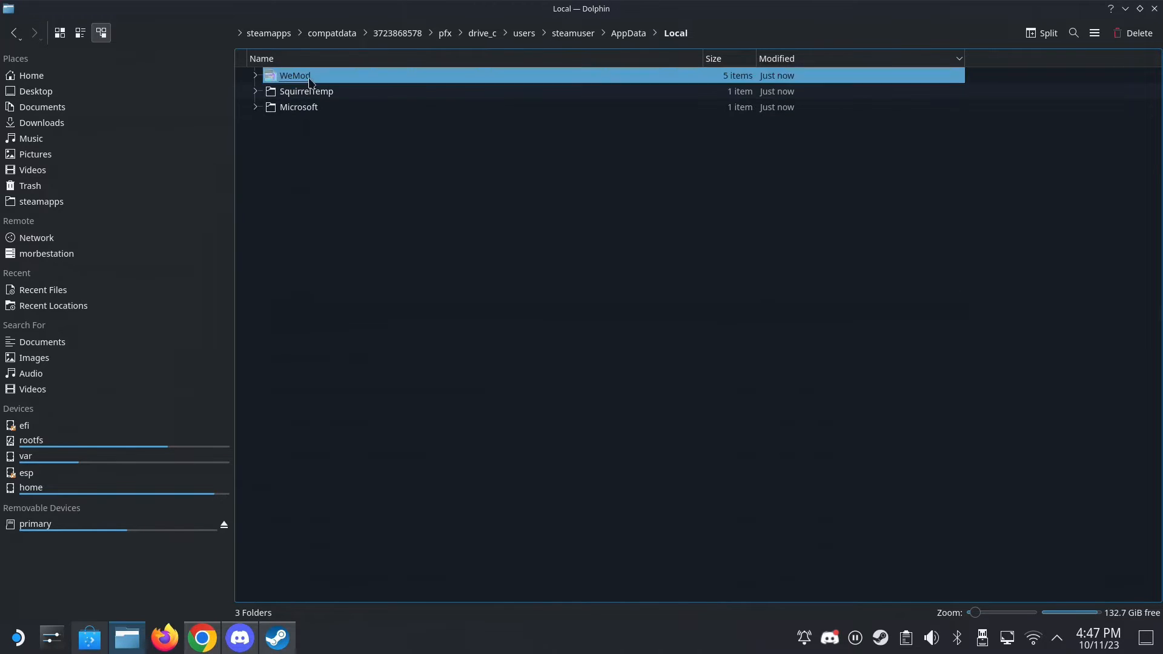
# - Copy the full path of the open WeMod folder to the clipboard
pyautogui.click(765, 28)
pyautogui.rightClick(665, 37)
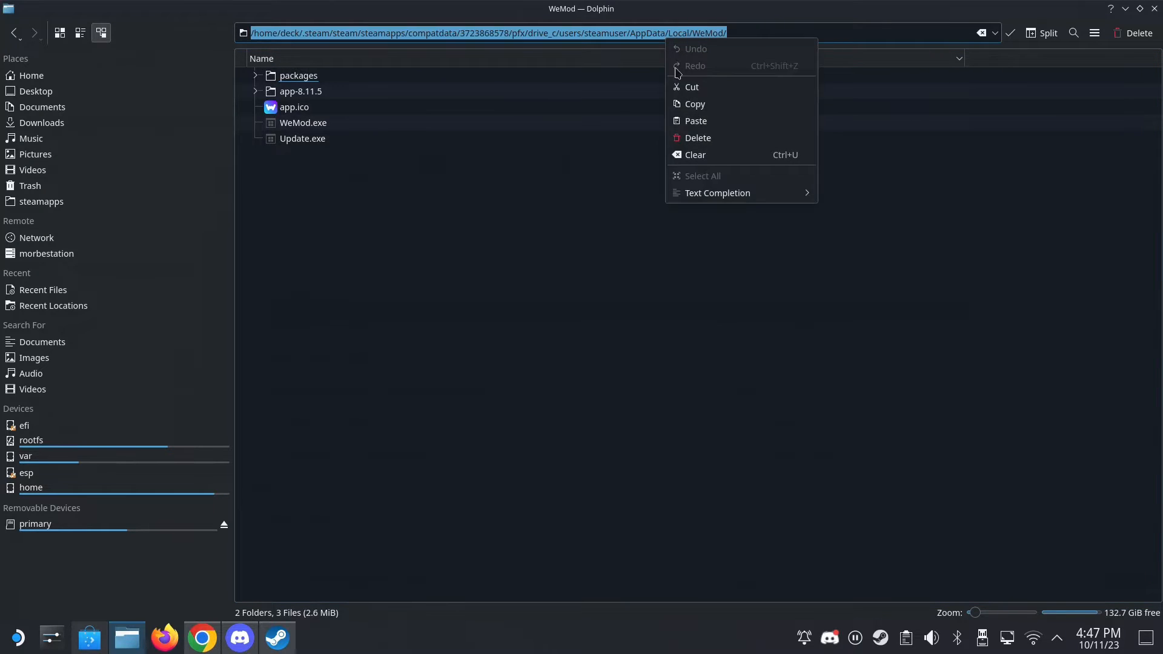
pyautogui.click(681, 104)
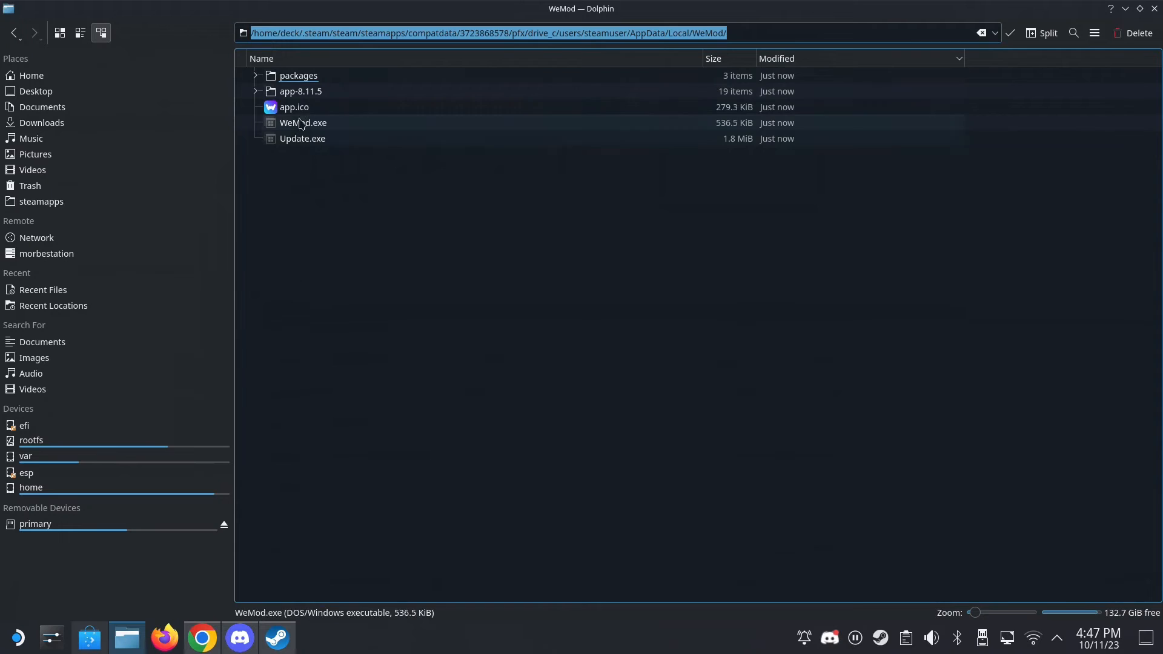
# - Switch to Steam and open the properties of the WeMod-8.11.5.exe shortcut
pyautogui.click(277, 637)
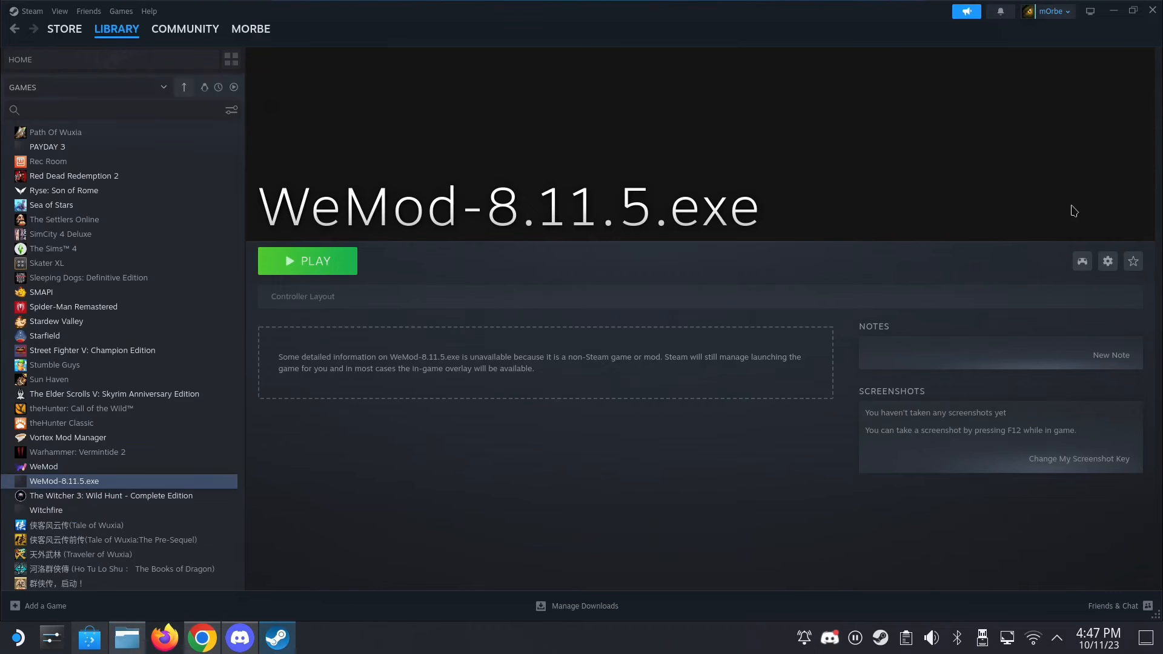
pyautogui.click(1107, 261)
pyautogui.click(1060, 365)
# - Set the shortcut's target to WeMod.exe, browsing to it through the copied WeMod folder path
pyautogui.click(796, 270)
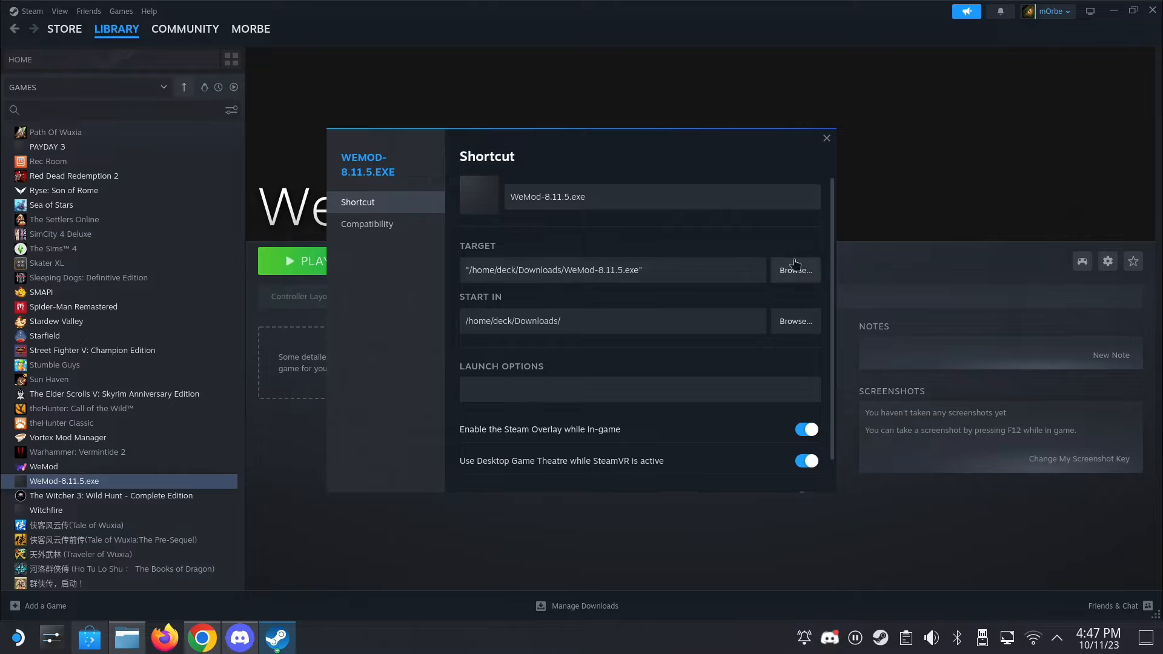
pyautogui.tripleClick(491, 186)
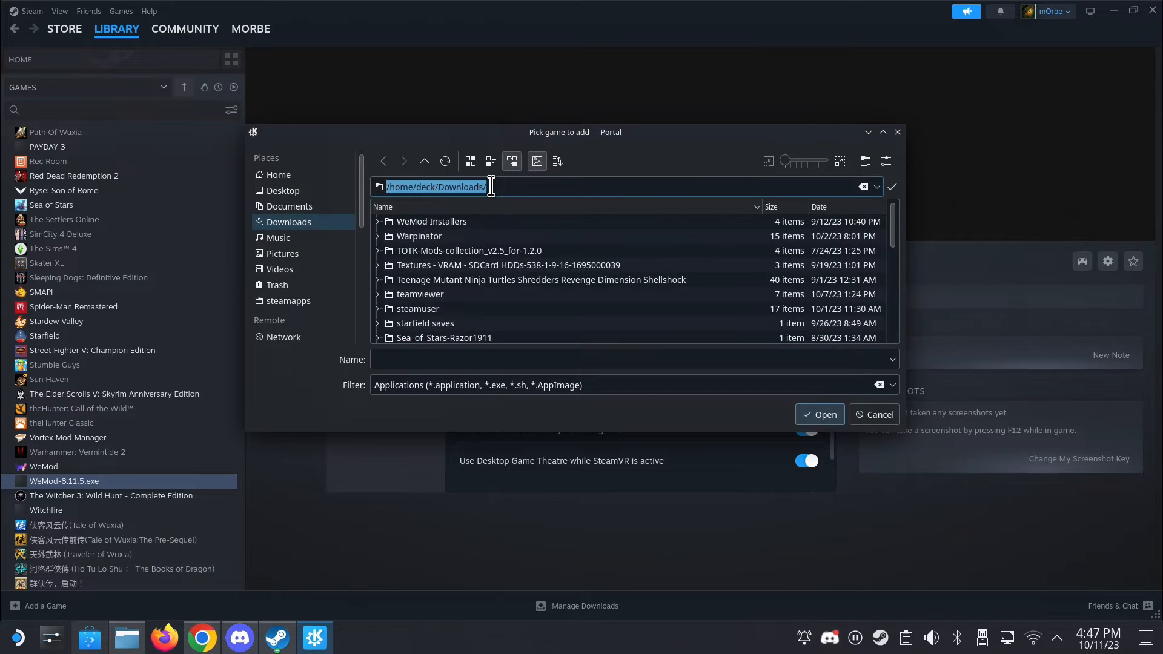
pyautogui.rightClick(467, 183)
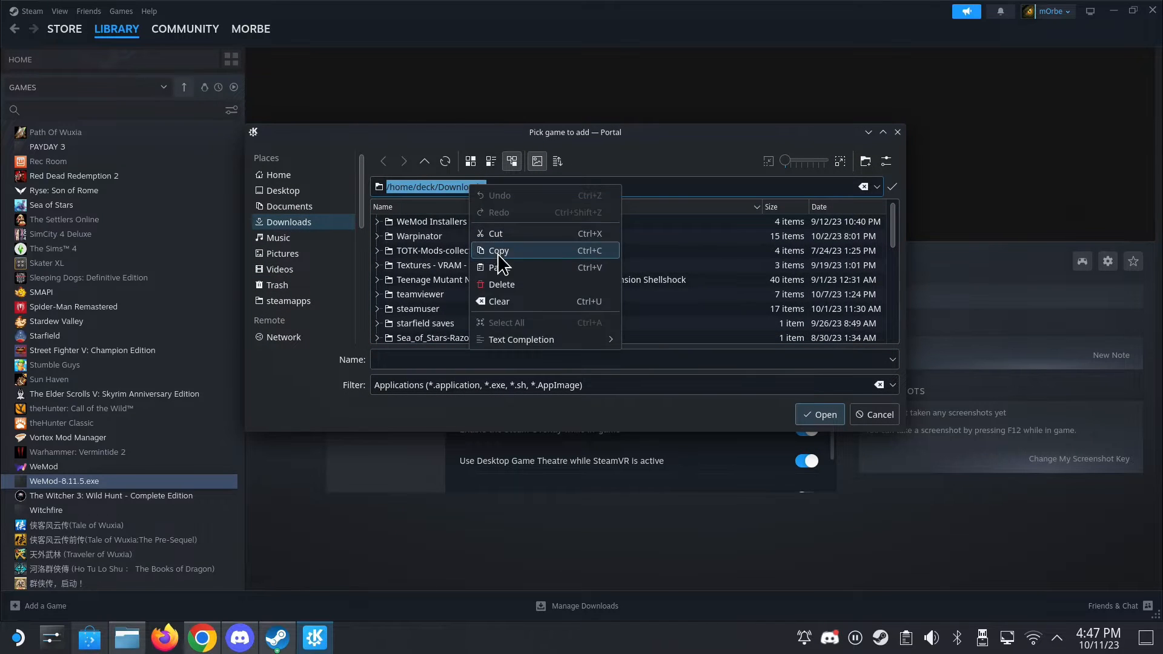
pyautogui.click(492, 271)
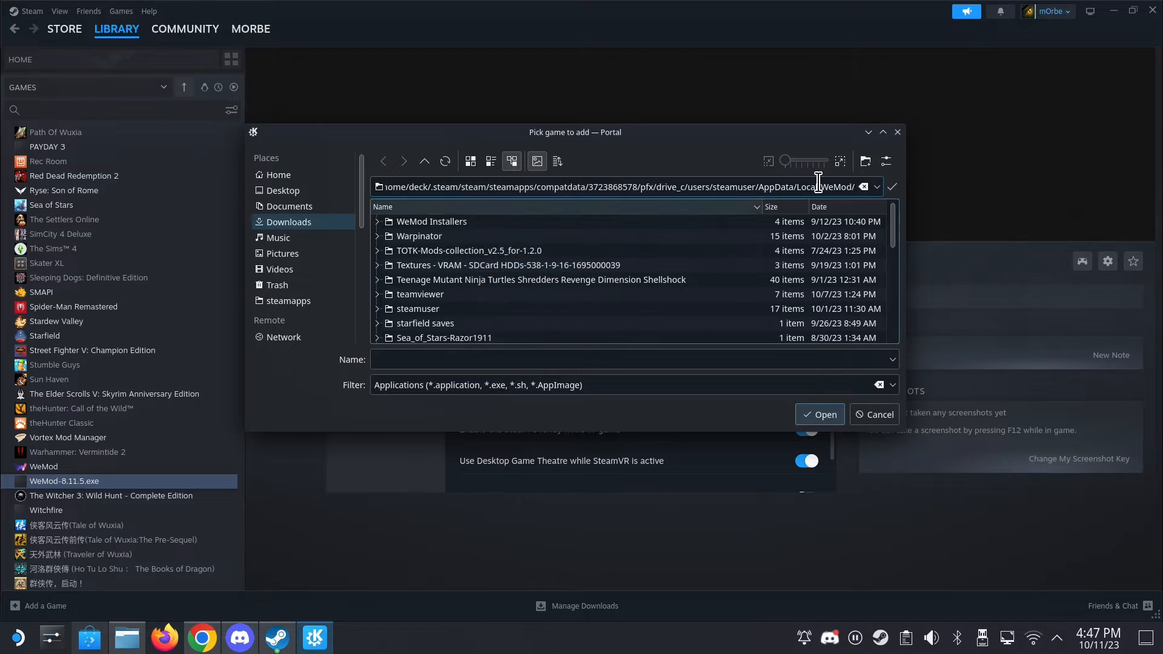
pyautogui.click(891, 187)
pyautogui.click(411, 255)
pyautogui.doubleClick(412, 255)
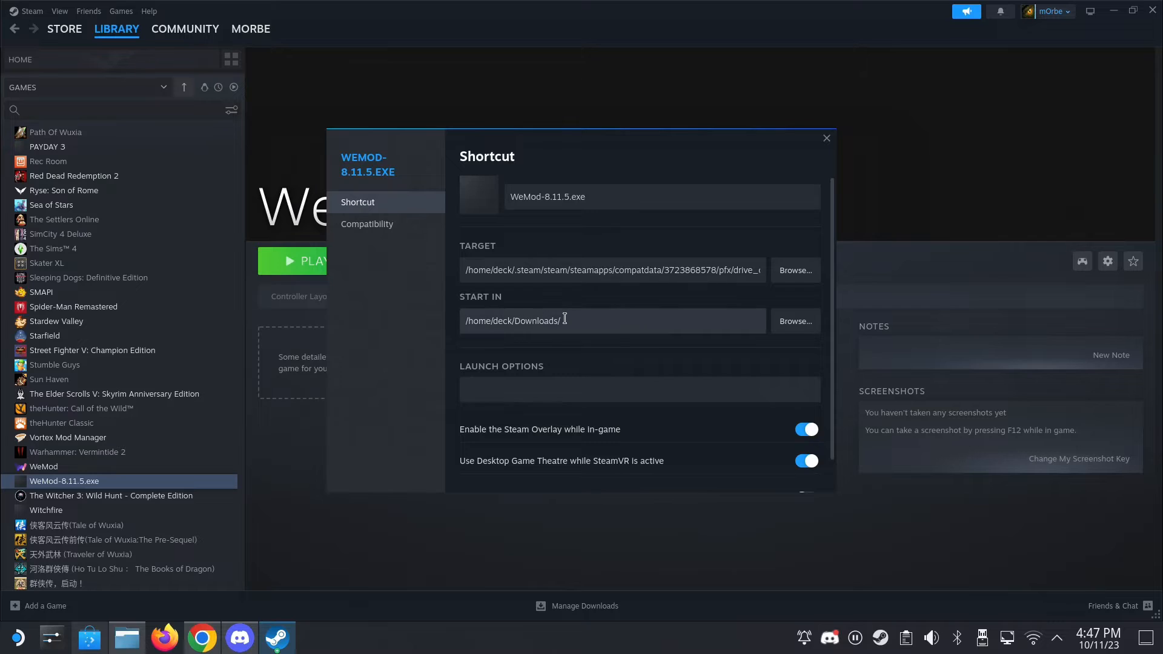
# - Replace the shortcut's Start In path with the copied path of the AppData/Local/WeMod folder
pyautogui.click(585, 317)
pyautogui.tripleClick(583, 316)
pyautogui.rightClick(541, 318)
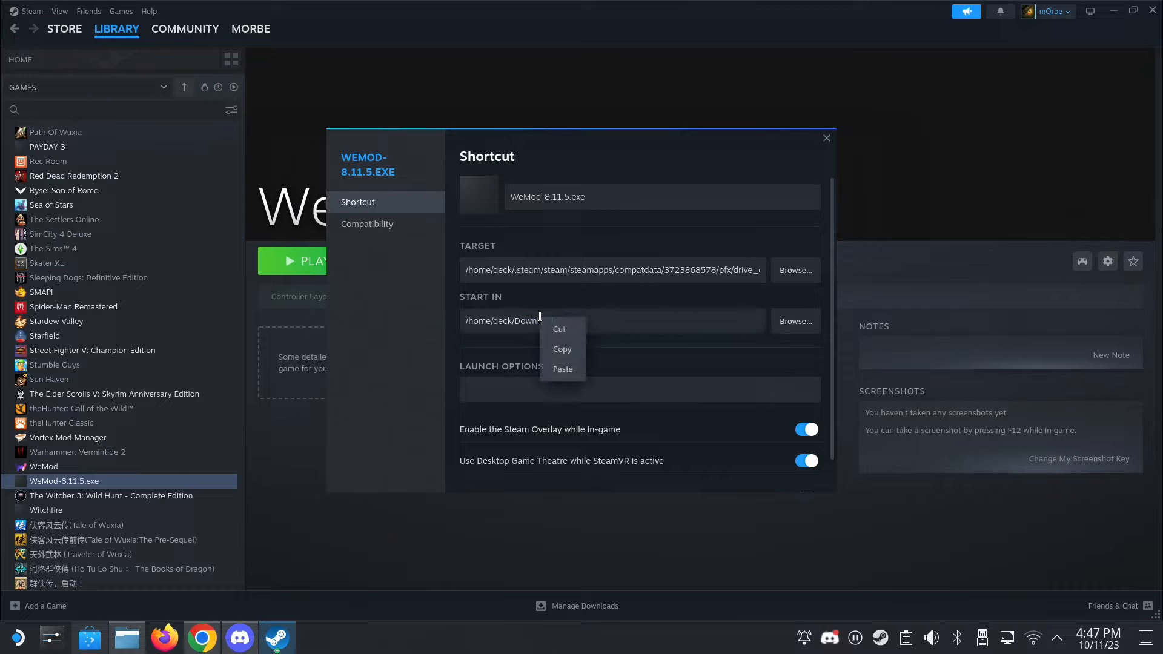
pyautogui.click(566, 371)
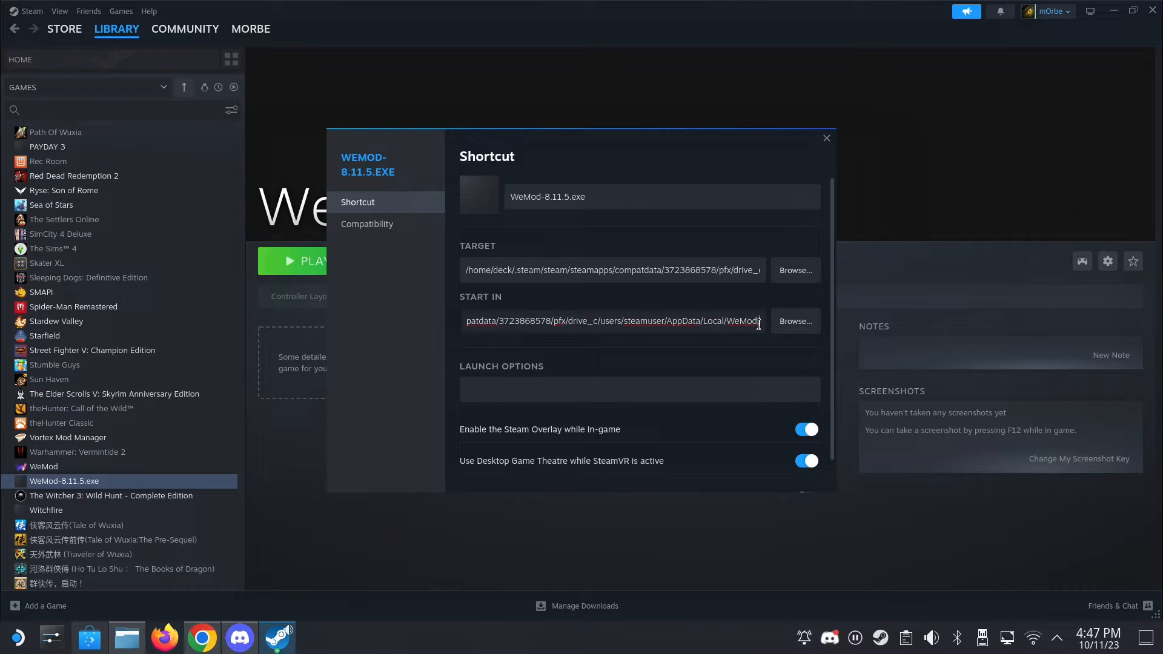
# - Enclose the shortcut's Target path in double quotation marks, then check its compatibility setting and close the properties
pyautogui.moveTo(760, 325); pyautogui.dragTo(453, 315)
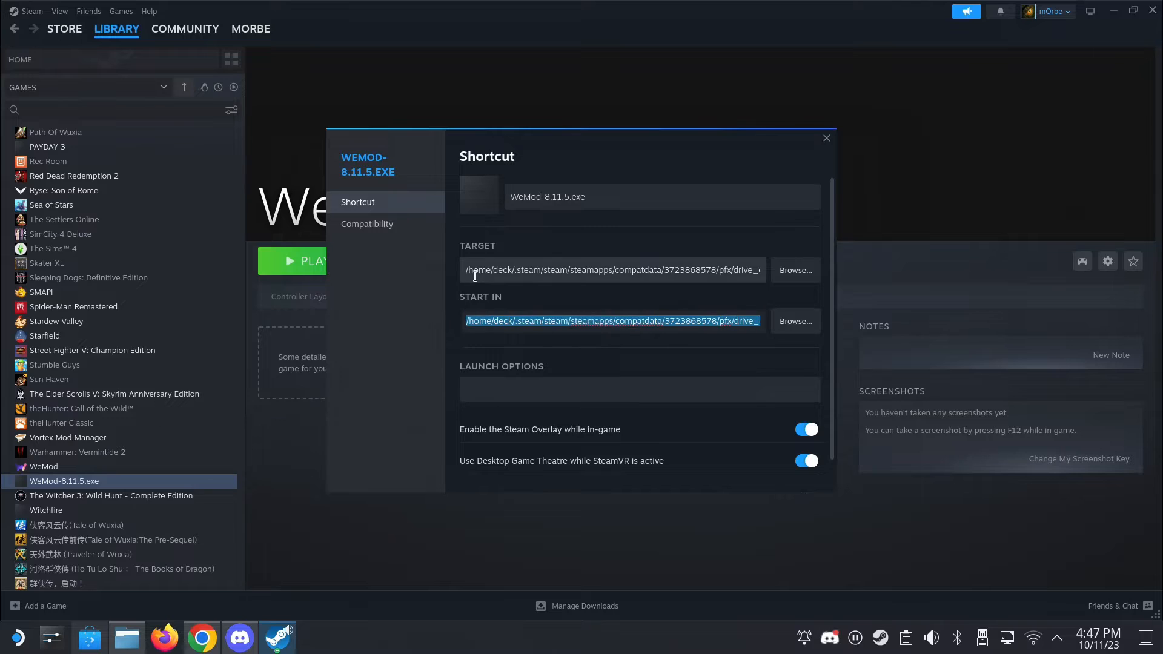
pyautogui.click(475, 274)
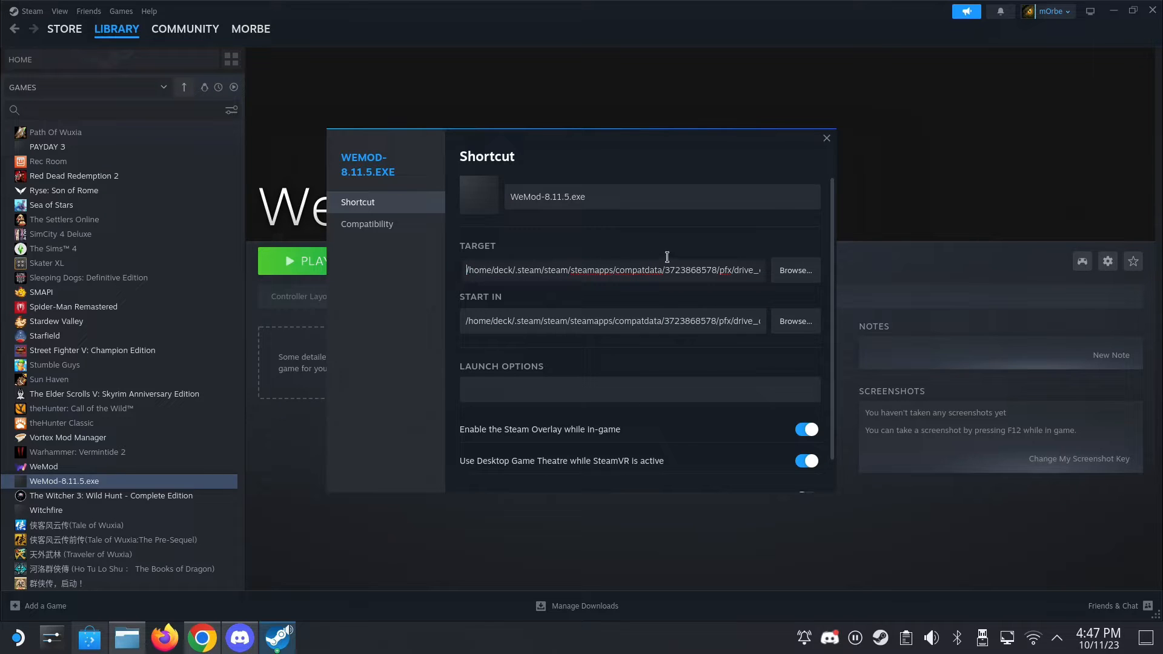
pyautogui.write('"')
pyautogui.moveTo(722, 275); pyautogui.dragTo(779, 287)
pyautogui.click(766, 274)
pyautogui.write('"')
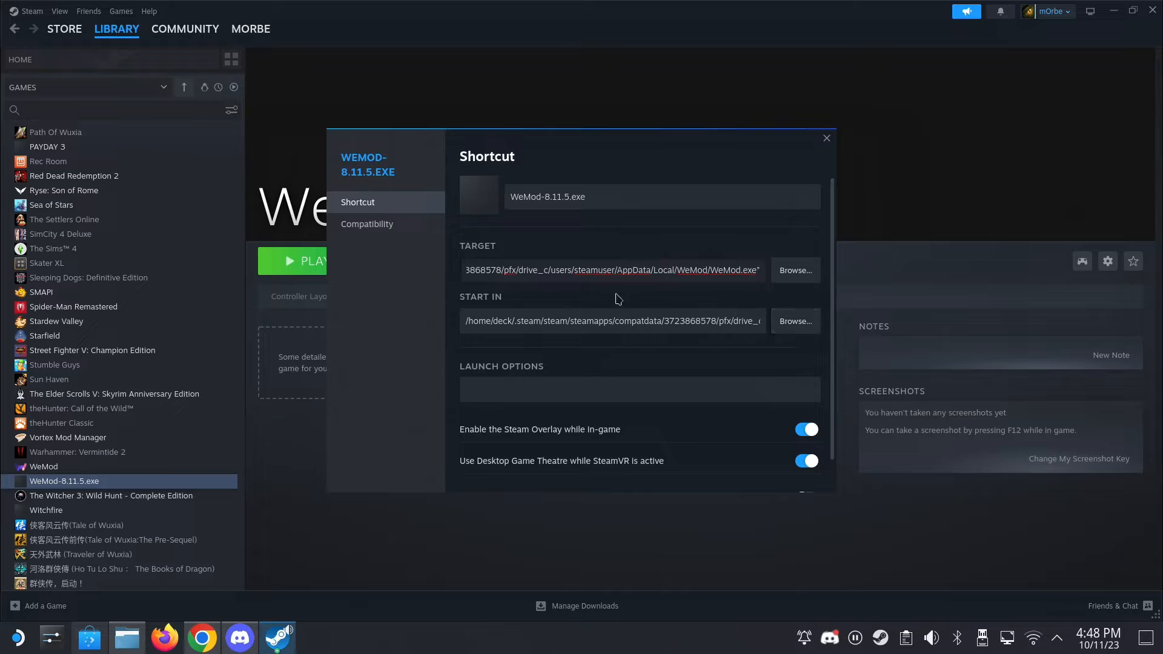
pyautogui.click(367, 224)
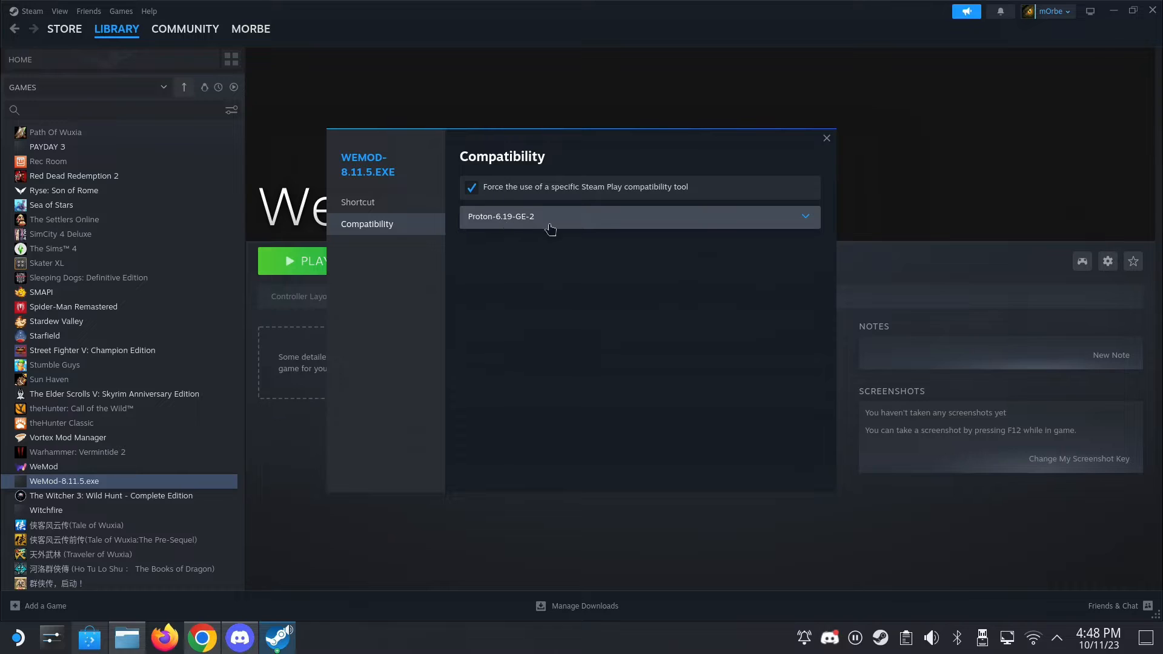
pyautogui.click(827, 138)
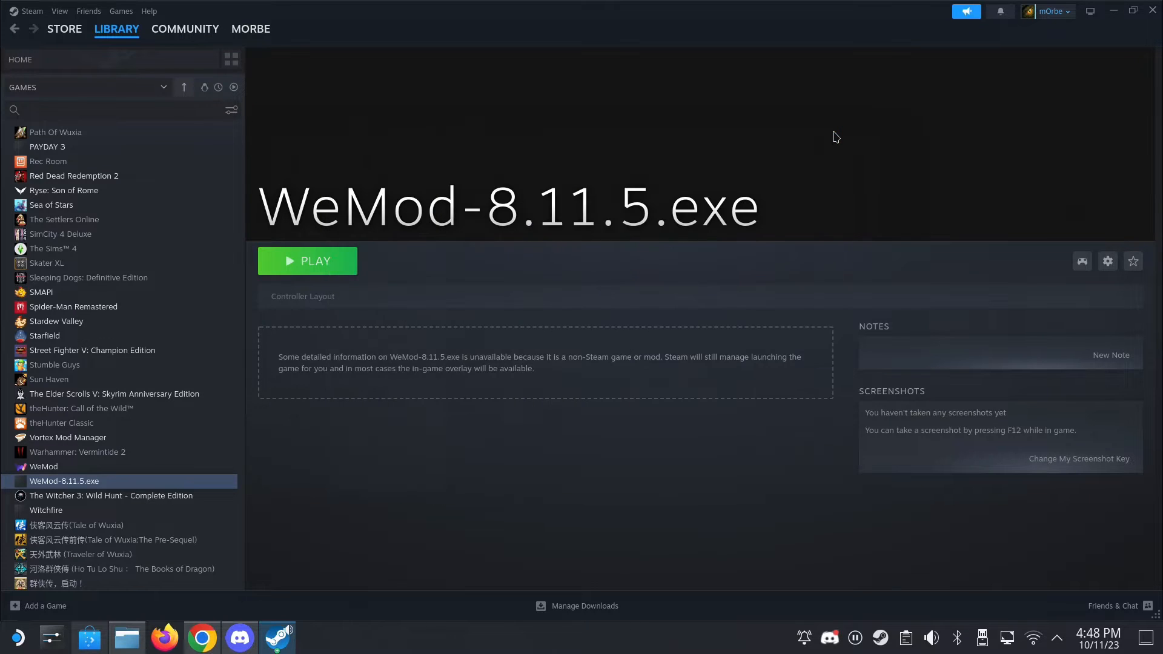
# - Launch Protontricks and find the WeMod-8.11.5.exe non-Steam shortcut in its app list
pyautogui.click(18, 638)
pyautogui.click(279, 342)
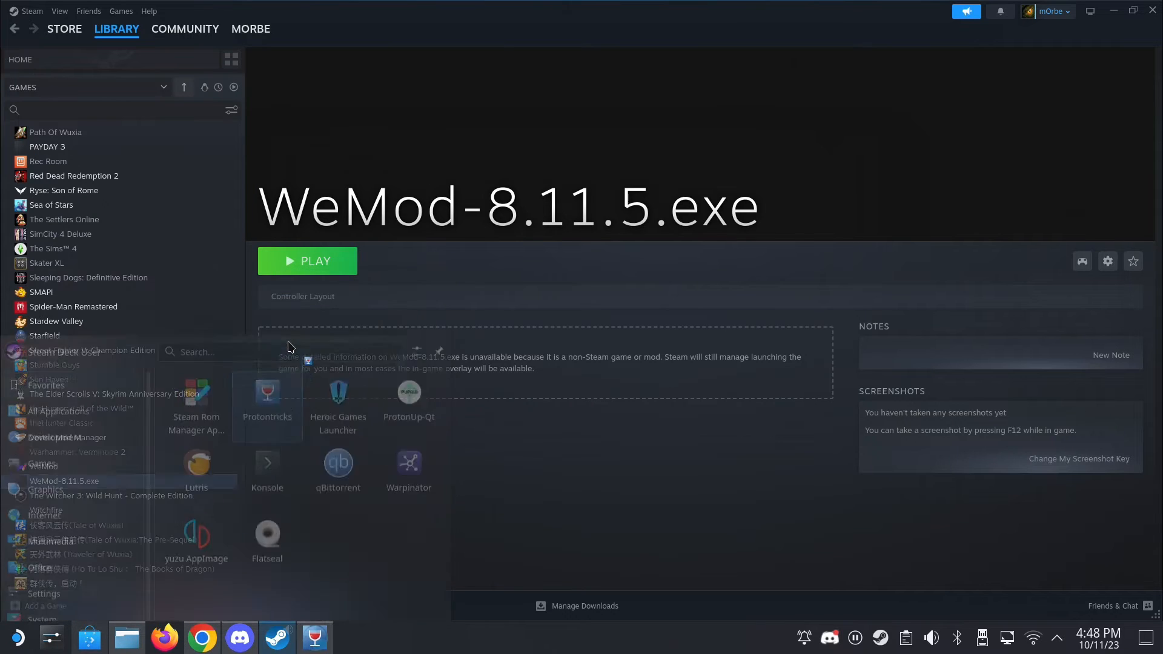
pyautogui.scroll(-8, 585, 321)
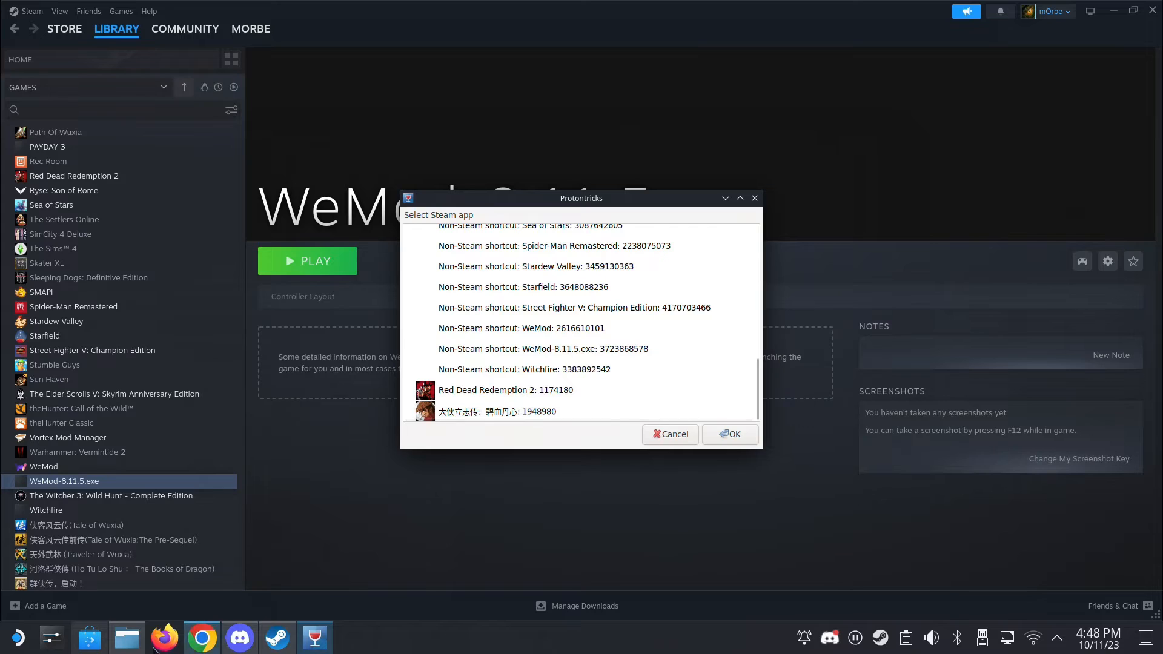
# - View the Protontricks page in the Discover software centre, then minimize Discover
pyautogui.click(89, 638)
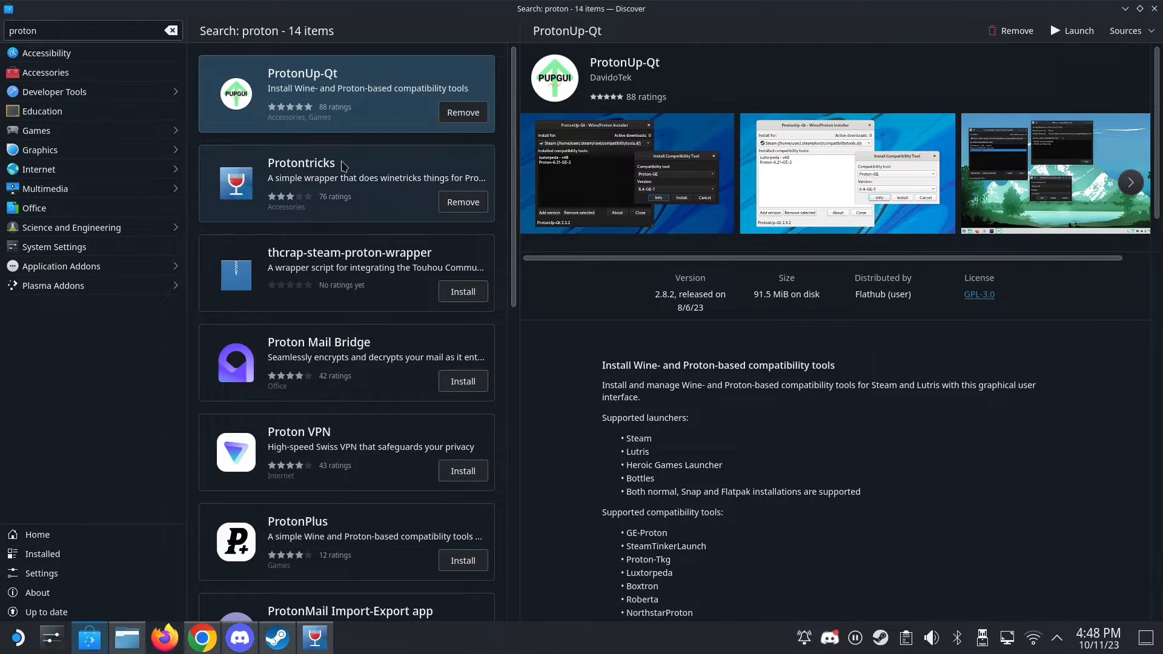
pyautogui.click(376, 166)
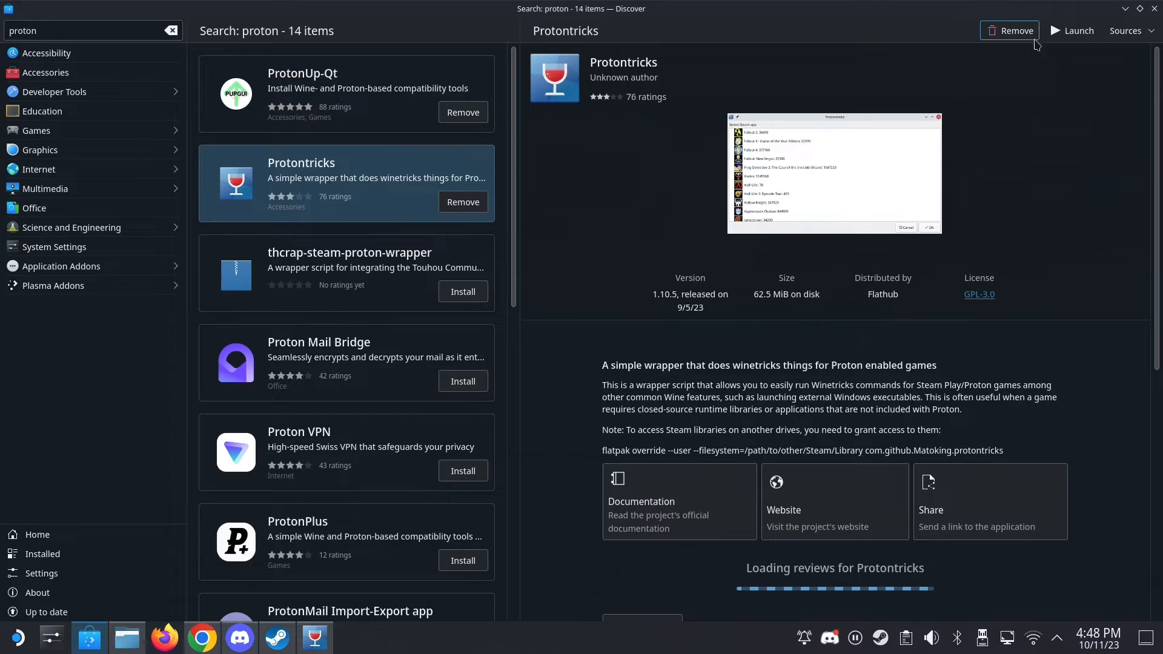
pyautogui.click(1124, 10)
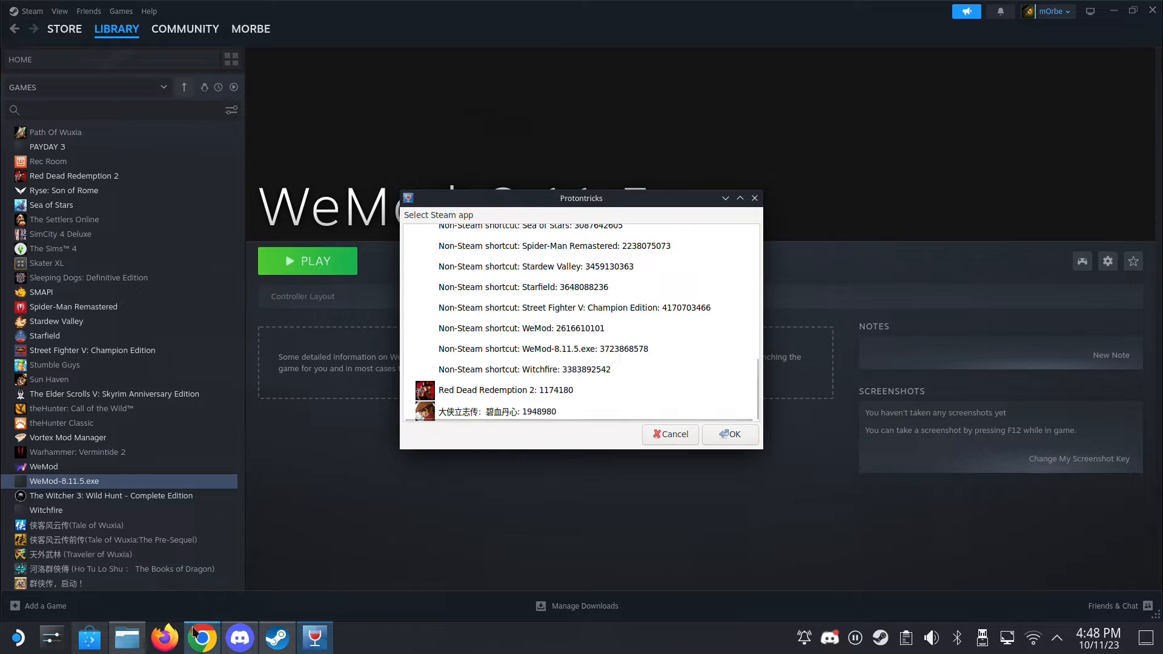
# - Compare the prefix number in the WeMod folder path and open the WeMod-8.11.5.exe shortcut in Protontricks, dismissing the winetricks warning
pyautogui.click(143, 644)
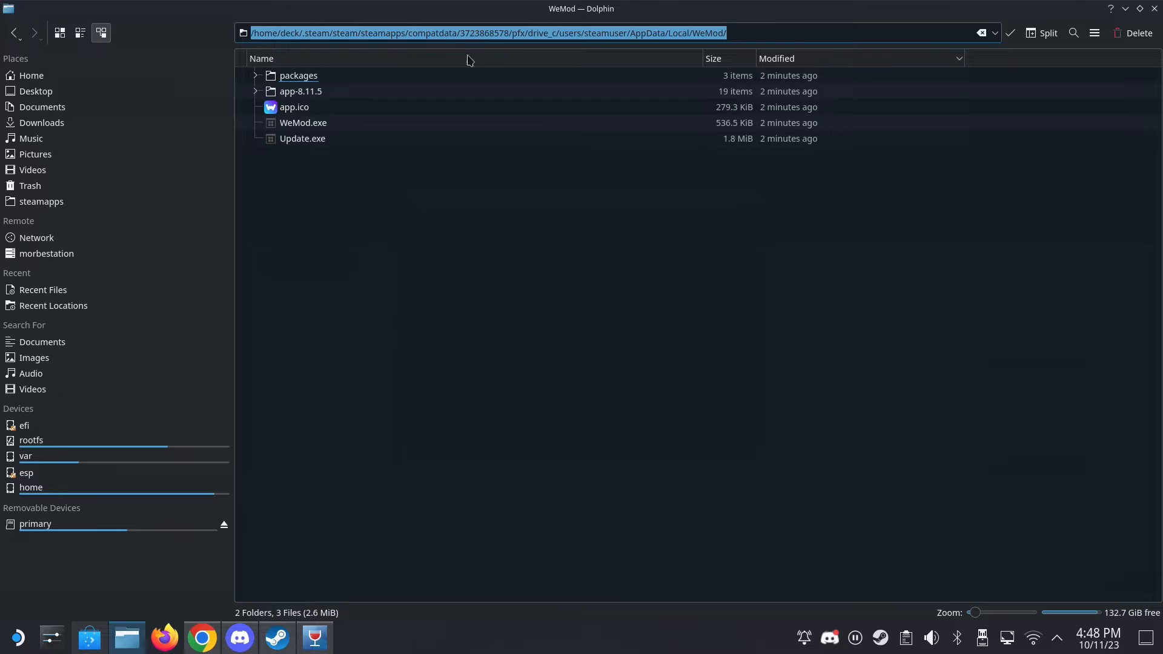
pyautogui.click(314, 638)
pyautogui.click(626, 352)
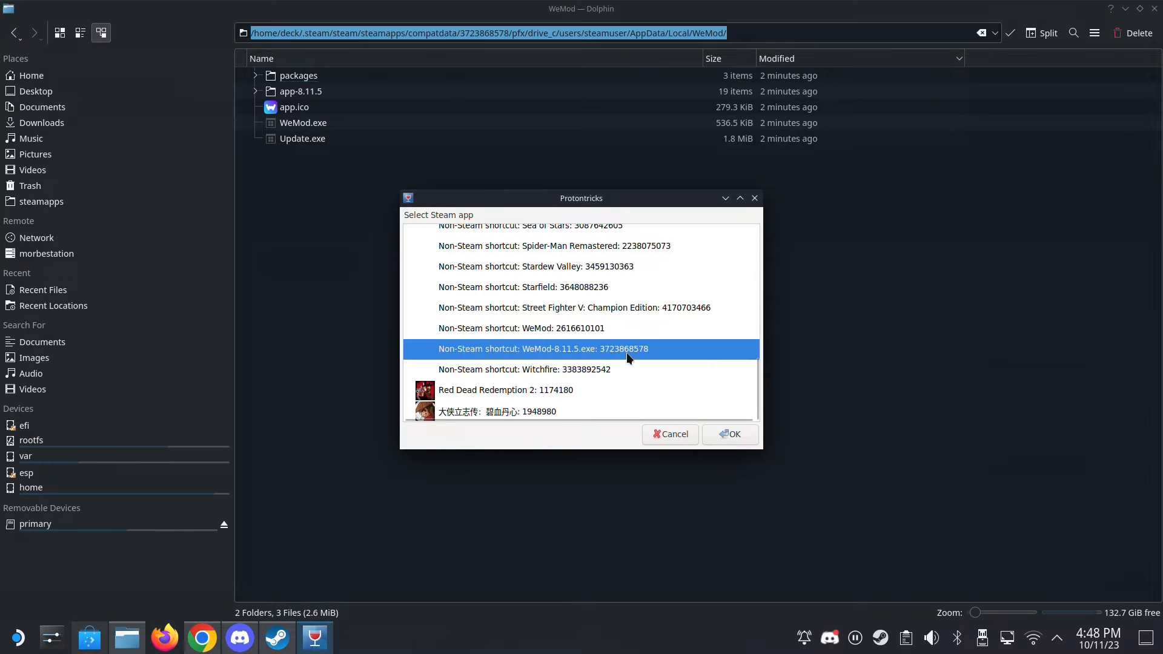
pyautogui.doubleClick(634, 348)
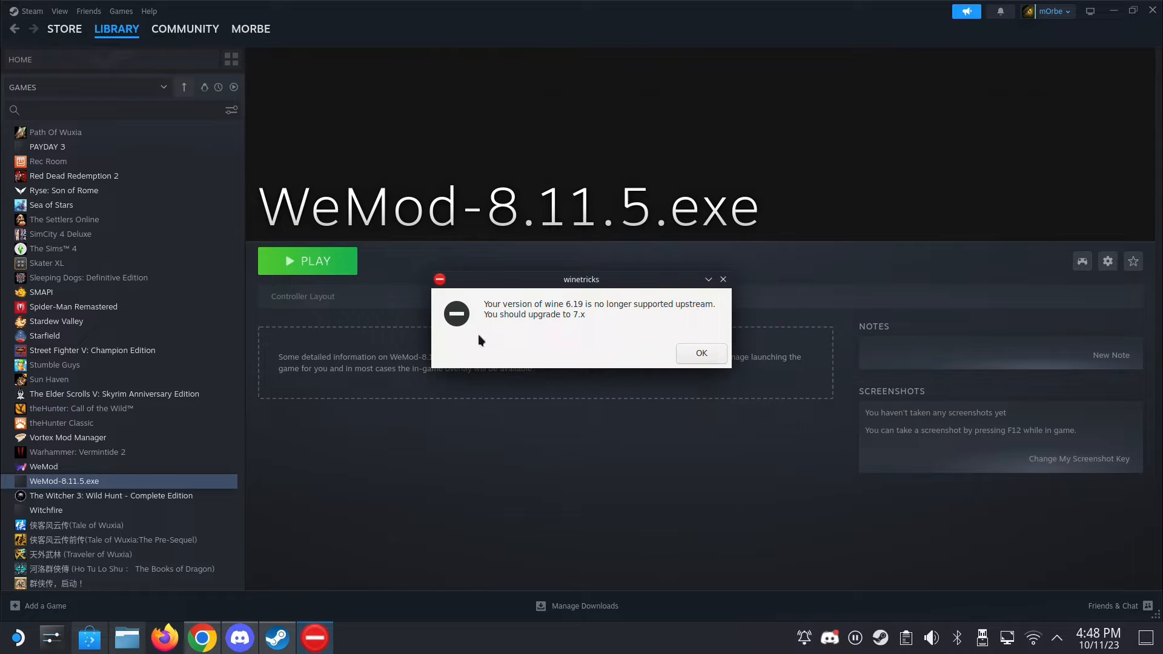
pyautogui.click(704, 350)
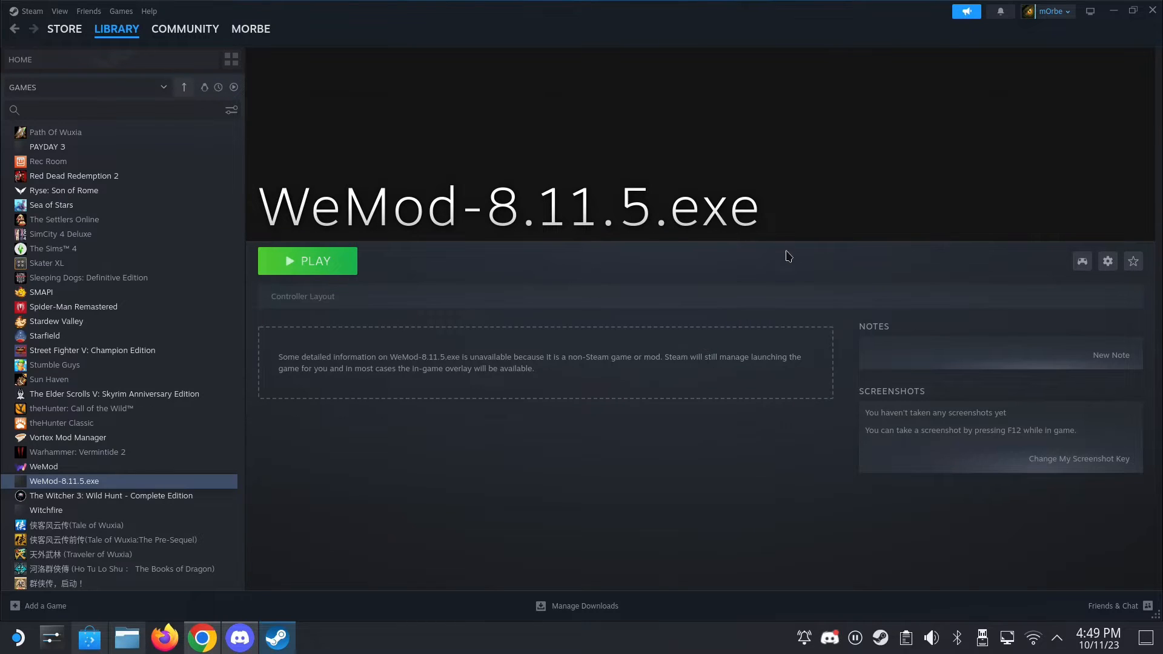
# - Minimize the Steam, browser and Discord windows to clear the desktop around Winetricks
pyautogui.click(1113, 10)
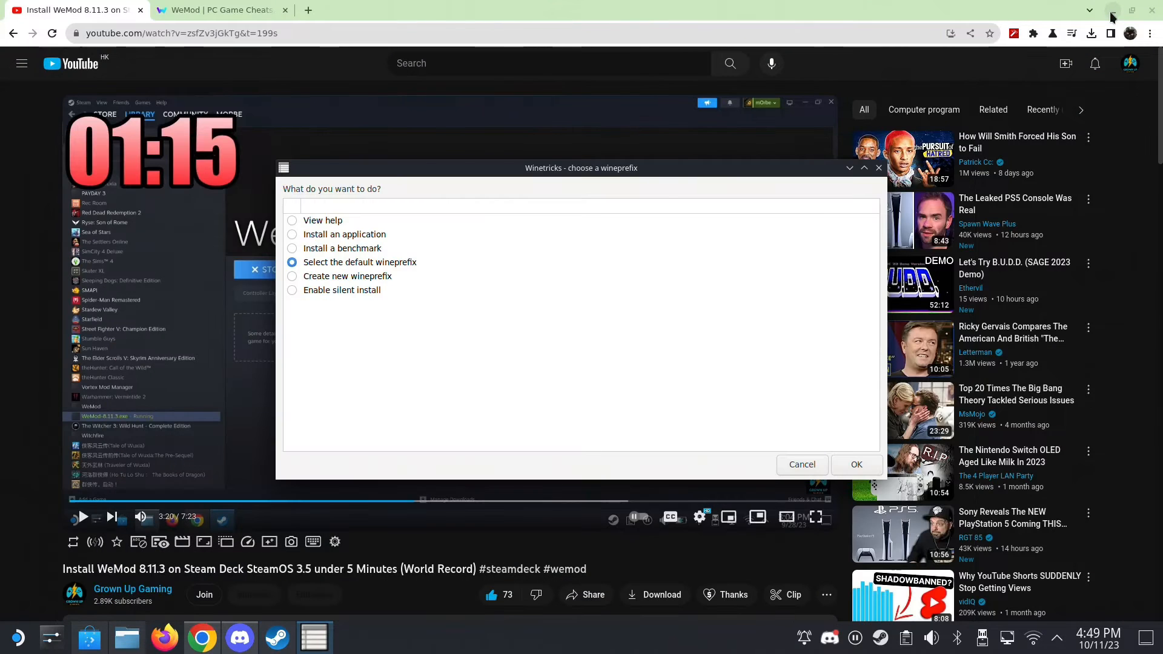
pyautogui.click(1113, 10)
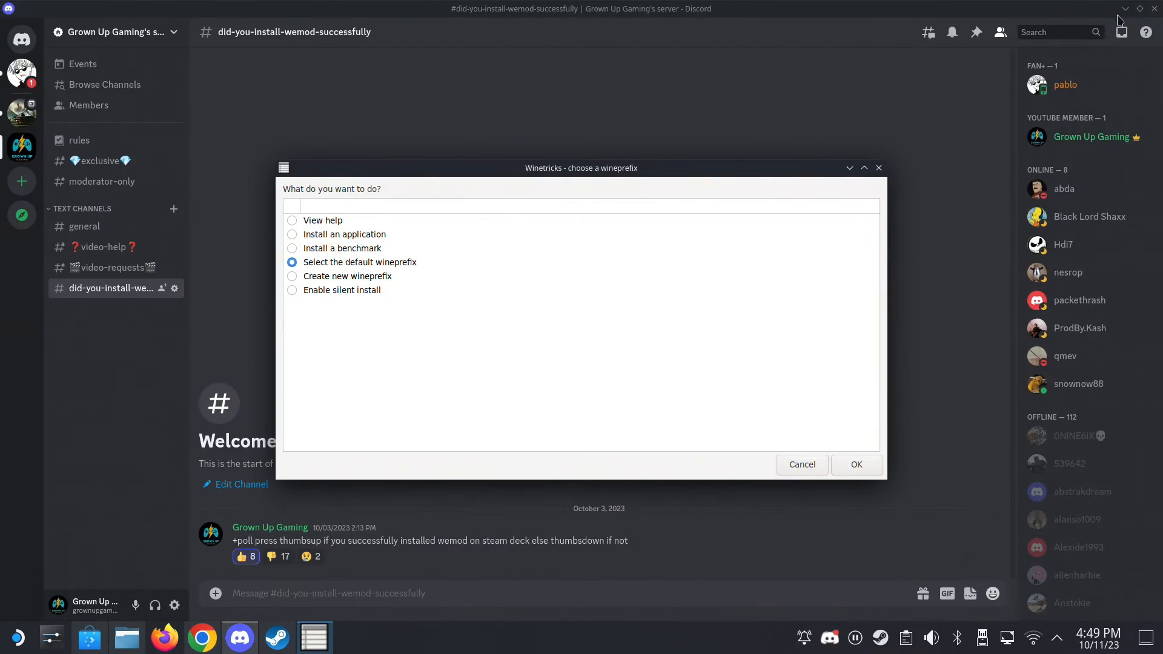
pyautogui.click(1125, 9)
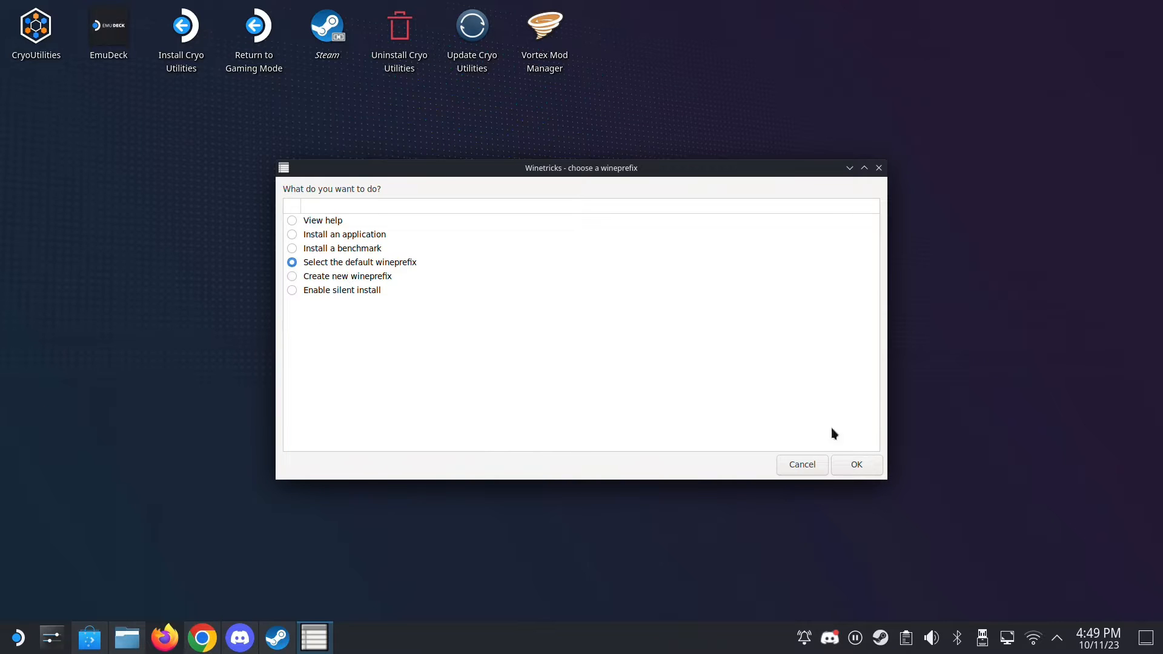
# - Run winecfg on the default wineprefix and set its Windows version to Windows 7
pyautogui.click(870, 463)
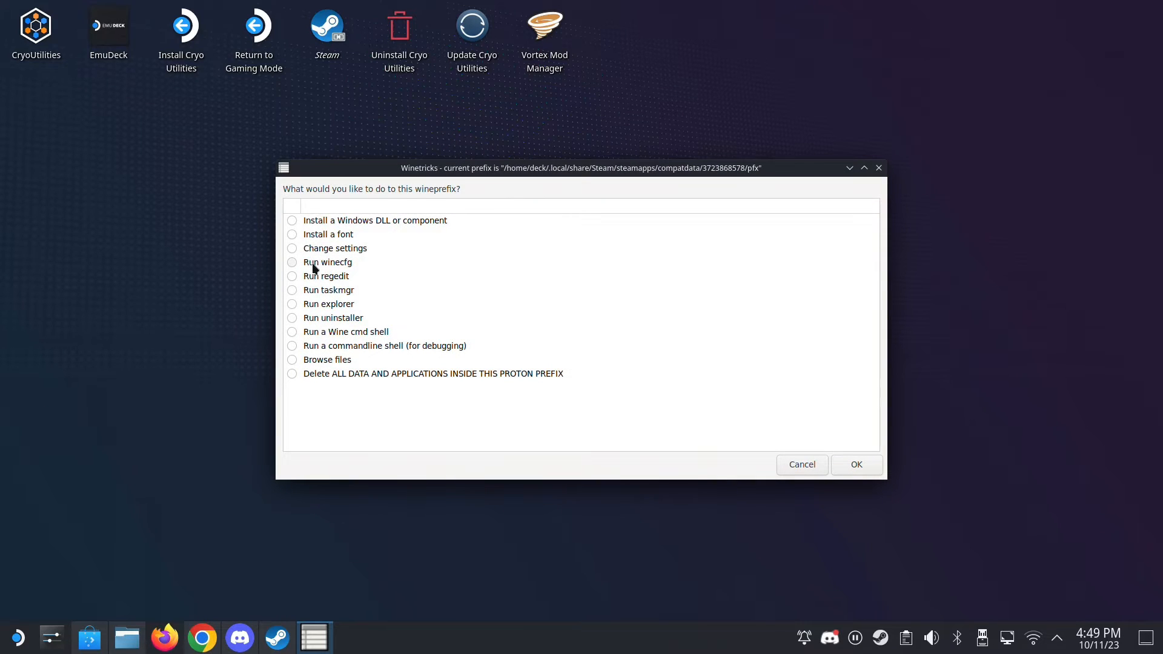
pyautogui.click(290, 266)
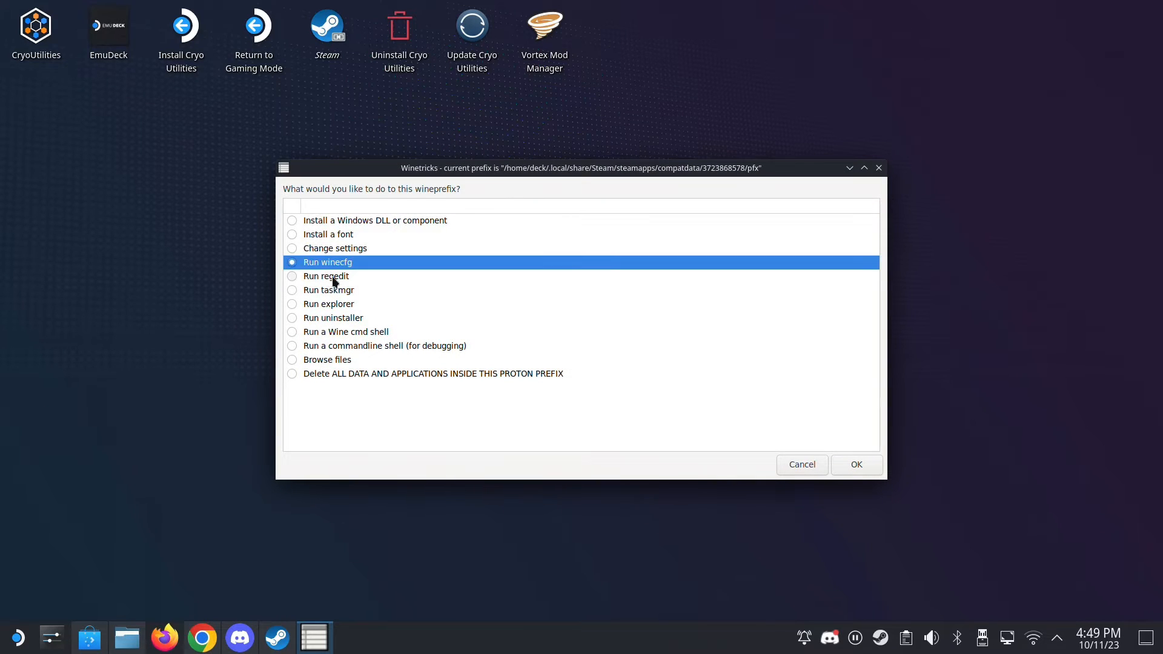
pyautogui.click(854, 467)
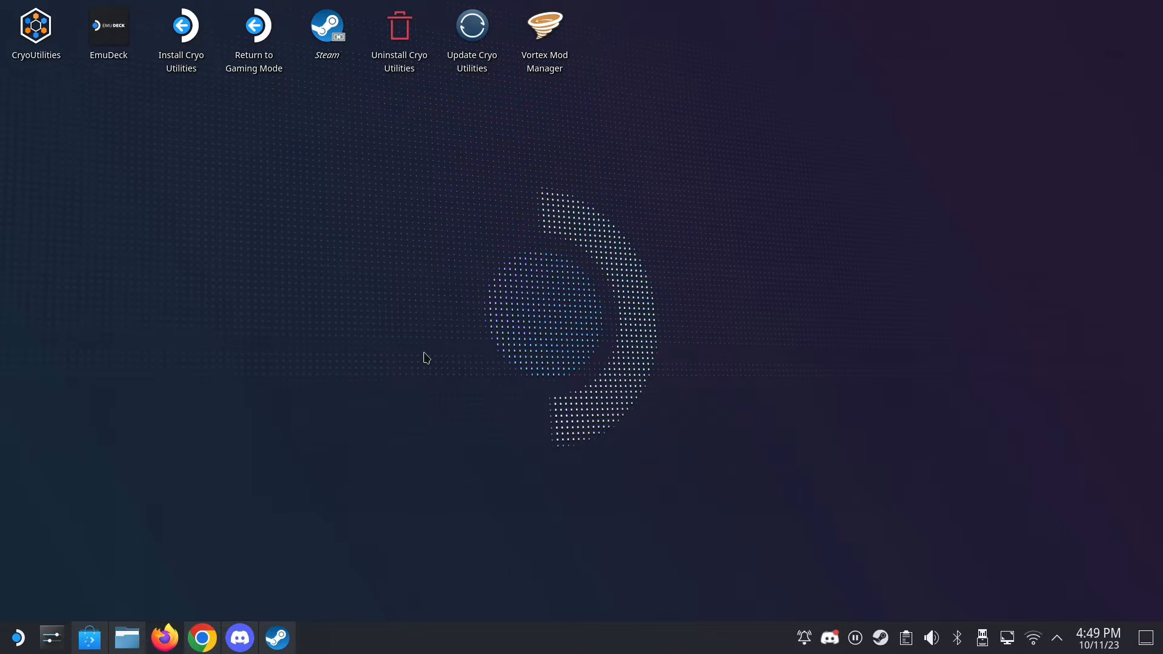
pyautogui.click(148, 243)
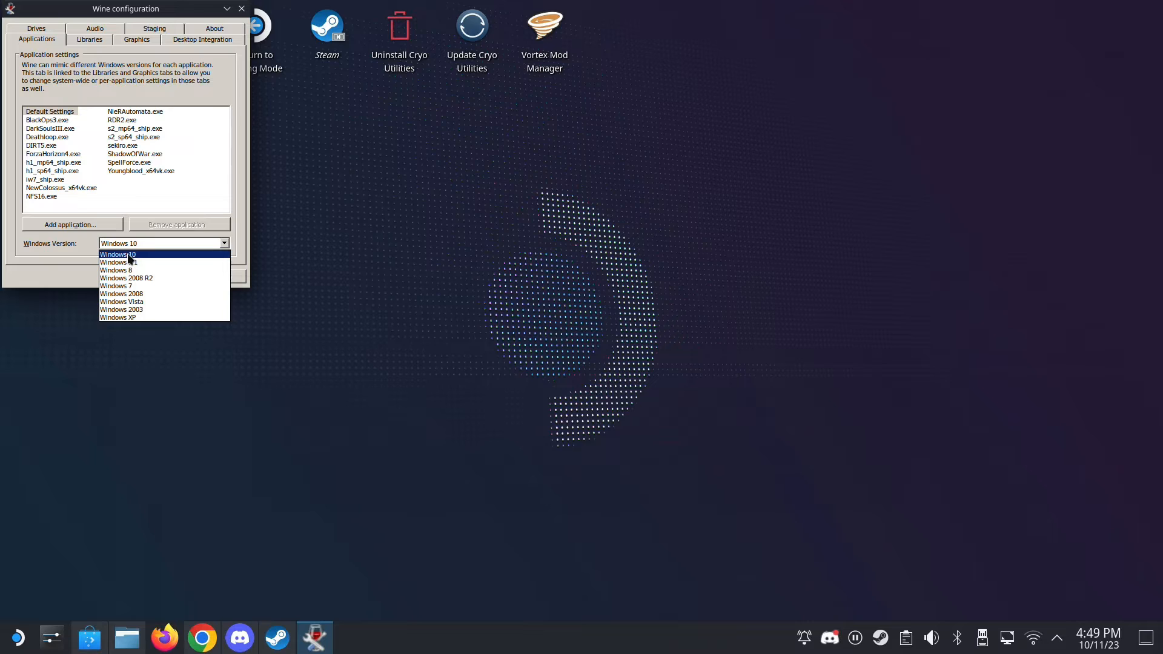
pyautogui.click(123, 286)
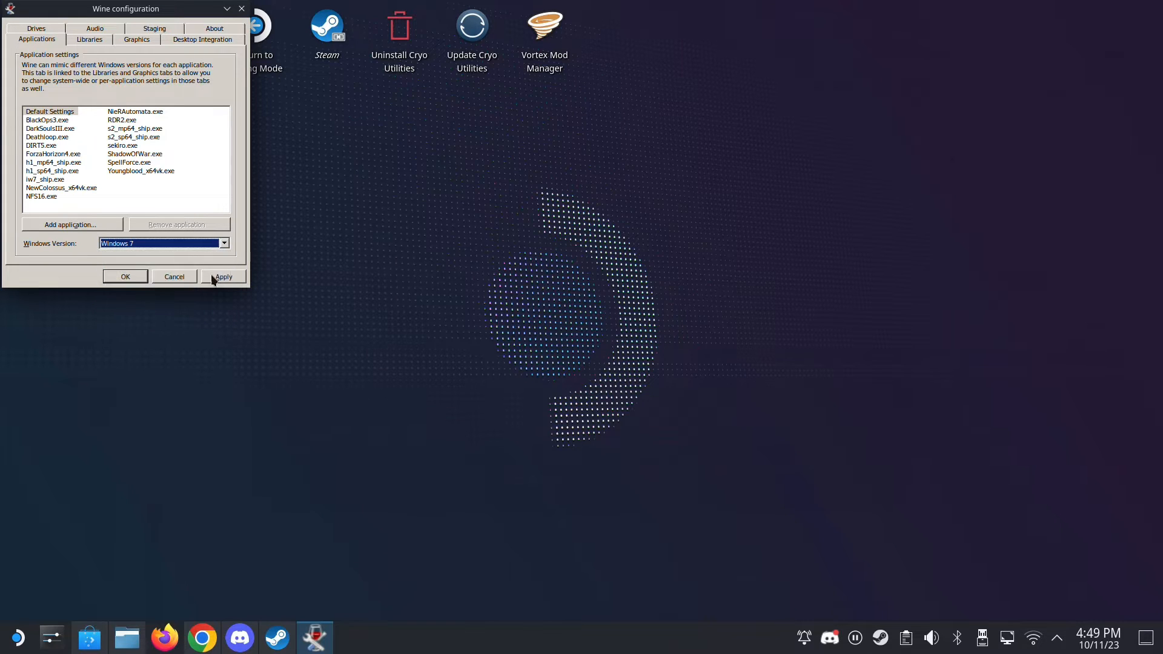
pyautogui.click(218, 277)
pyautogui.click(134, 280)
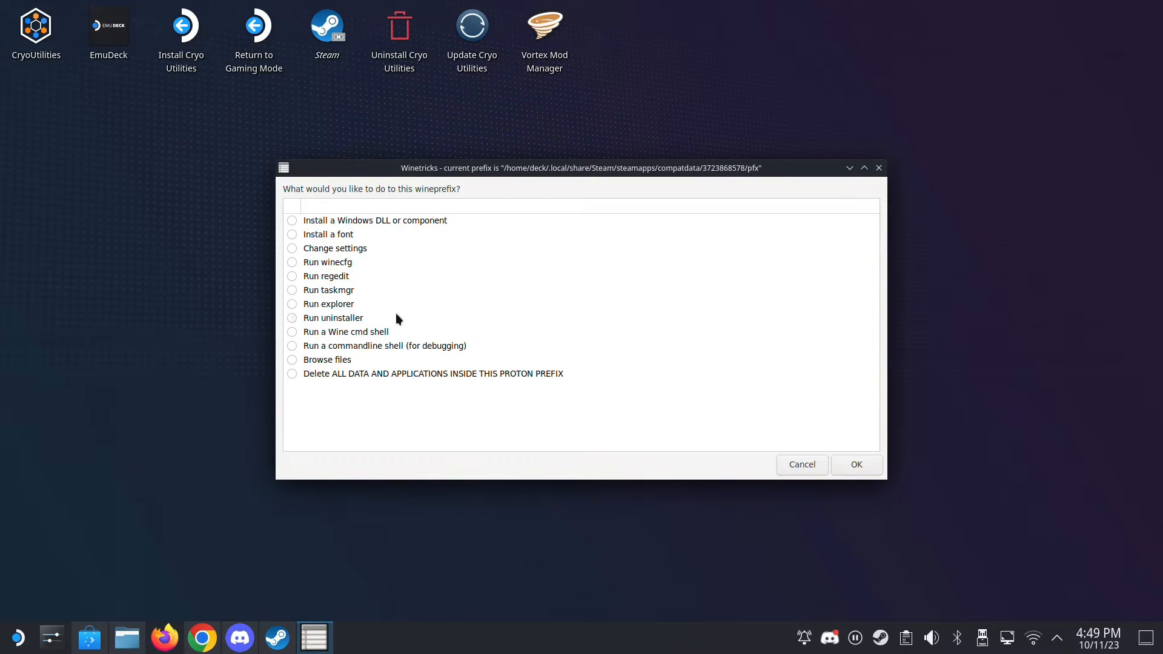
# - Run the wineprefix's uninstaller and select the WeMod entry in the installed programs list
pyautogui.click(292, 318)
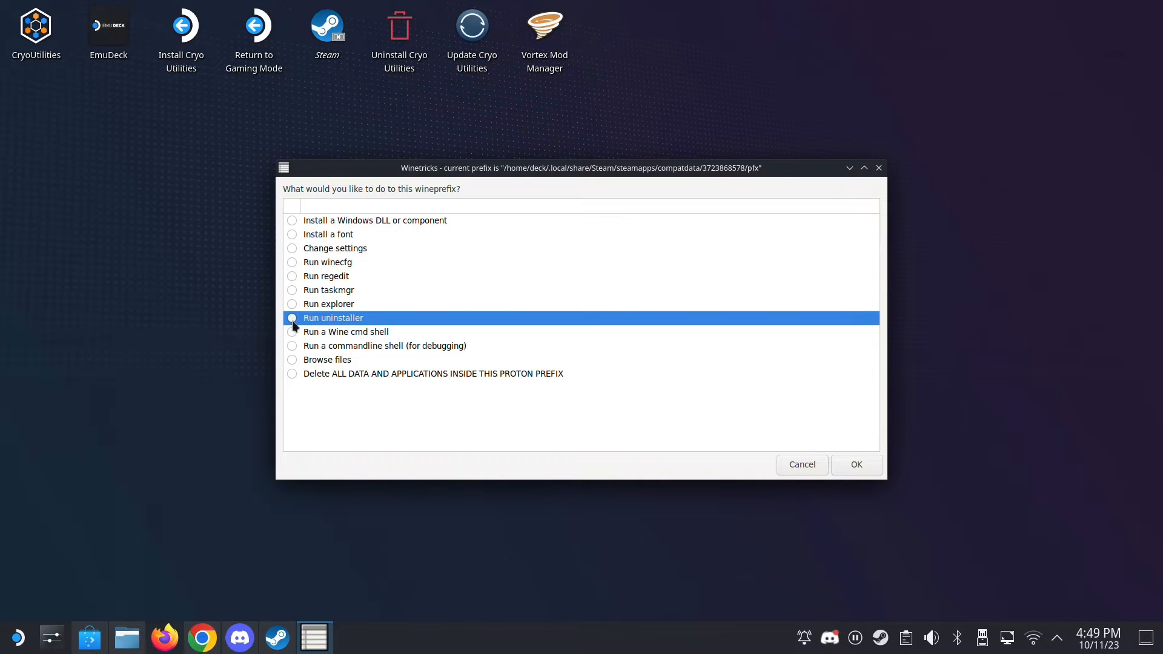
pyautogui.click(856, 469)
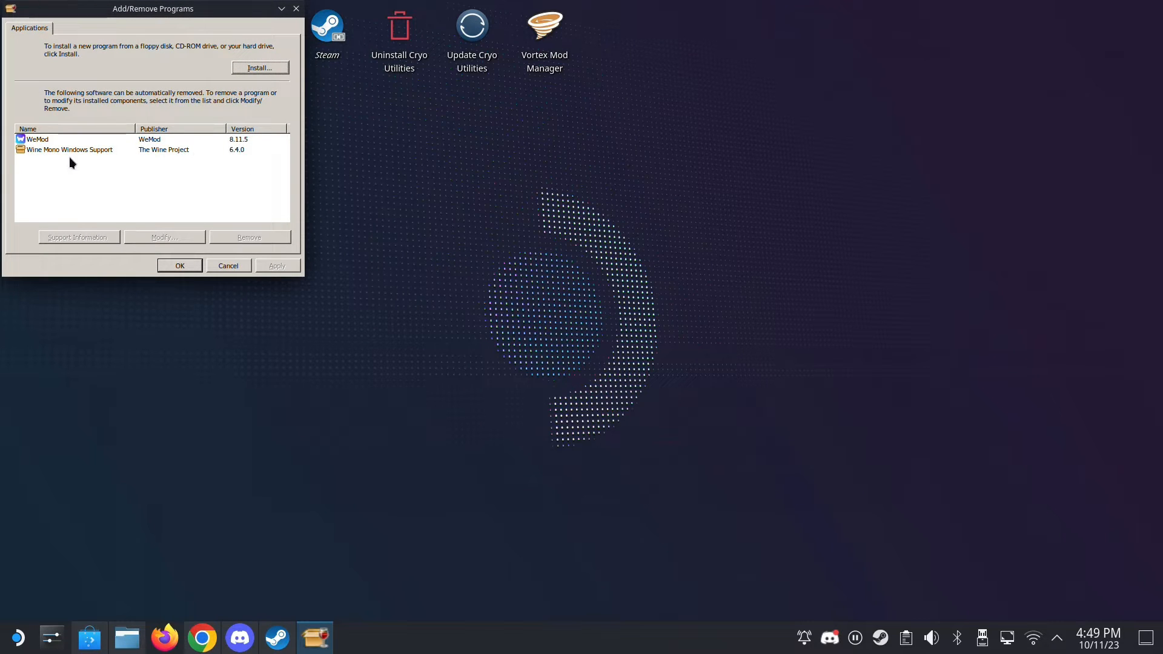
pyautogui.click(245, 141)
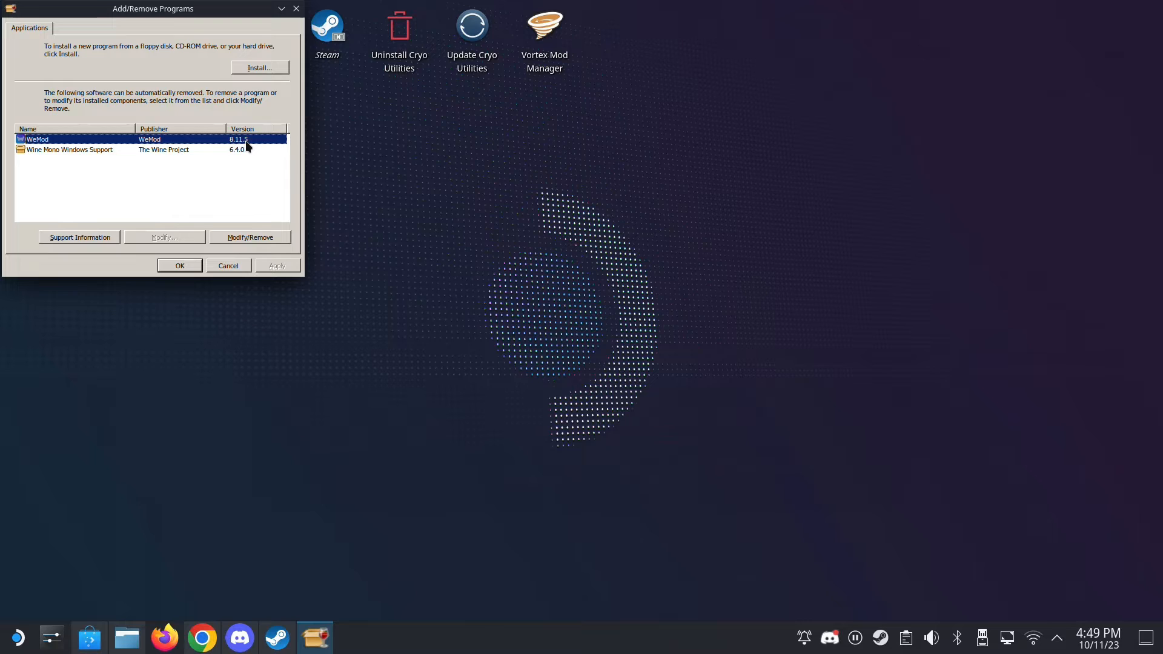
# - Start installing ndp48-x86-x64-allos-enu.exe from the Downloads folder, with the file type filter set to Programs (*.exe)
pyautogui.click(249, 68)
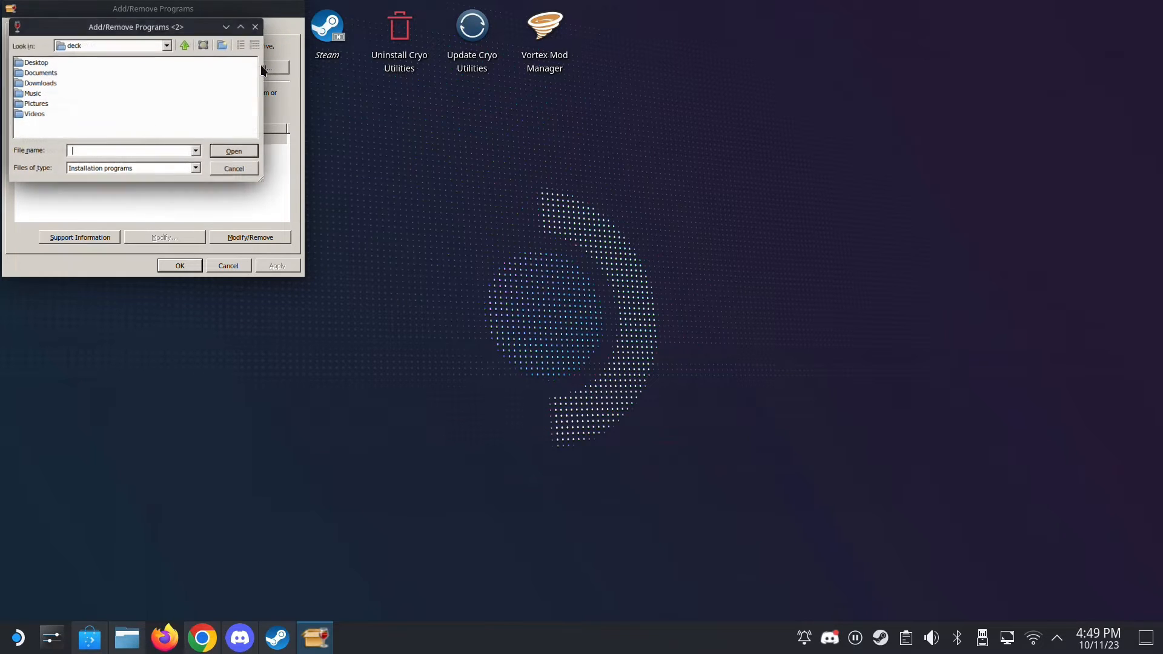
pyautogui.doubleClick(38, 83)
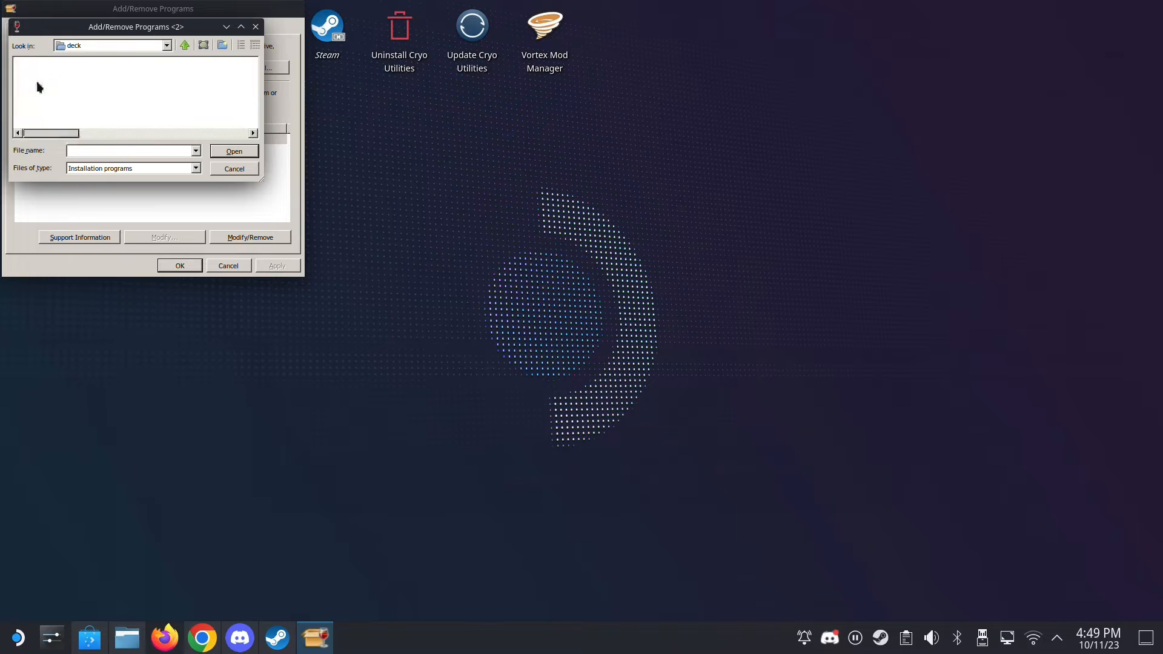
pyautogui.click(109, 167)
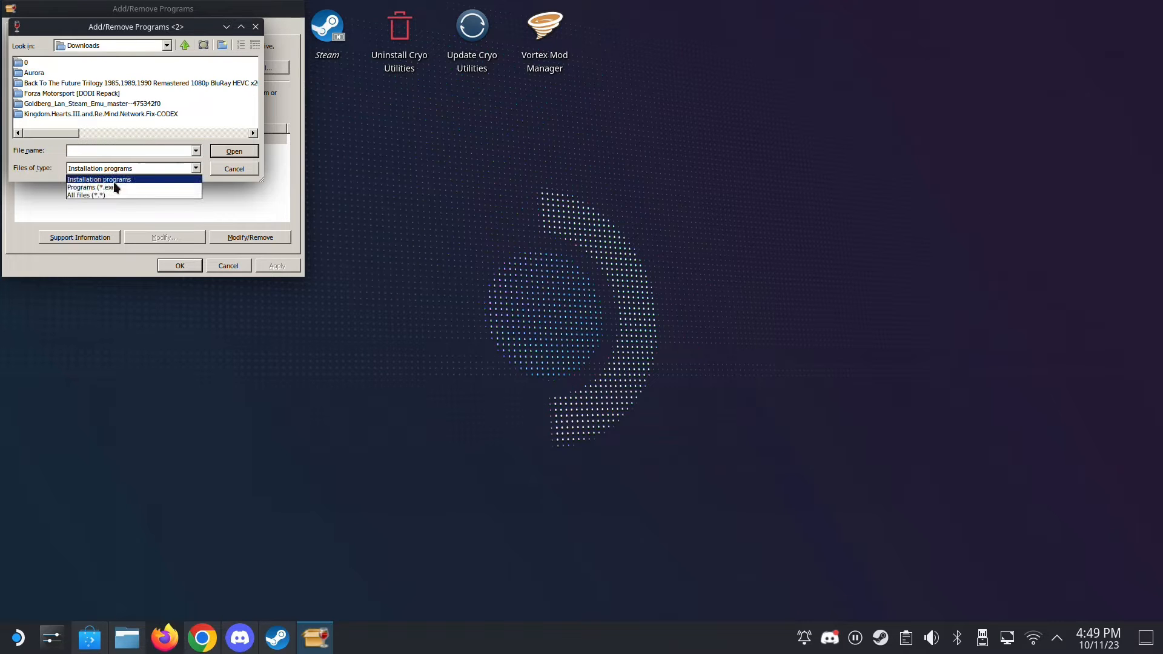
pyautogui.click(38, 175)
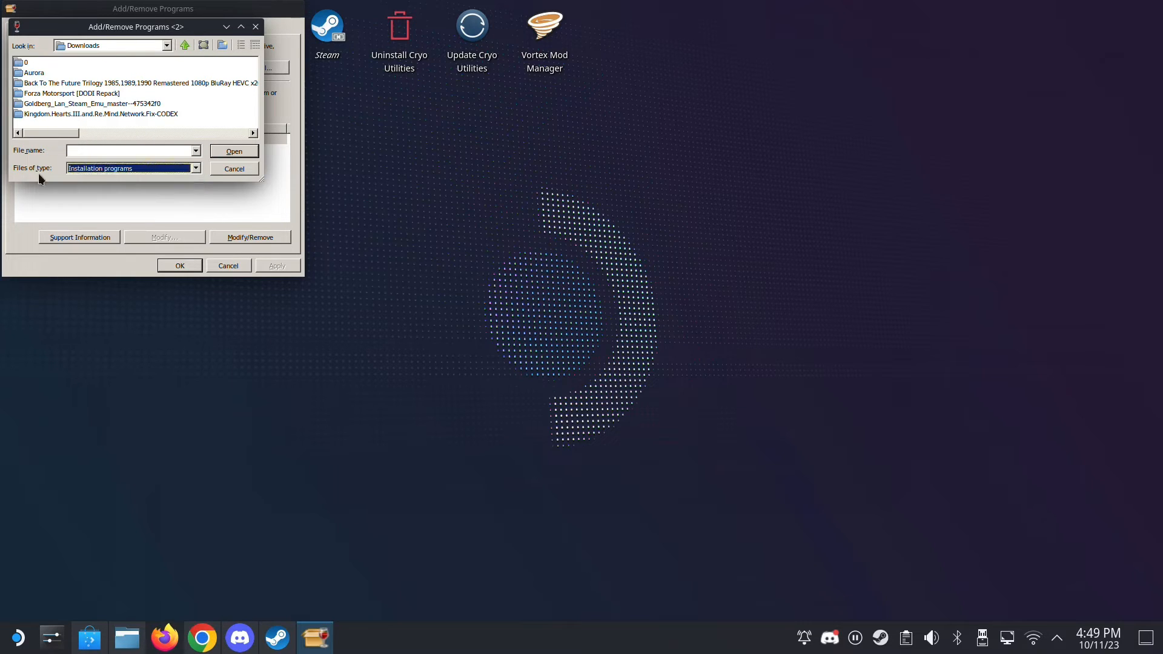
pyautogui.click(122, 170)
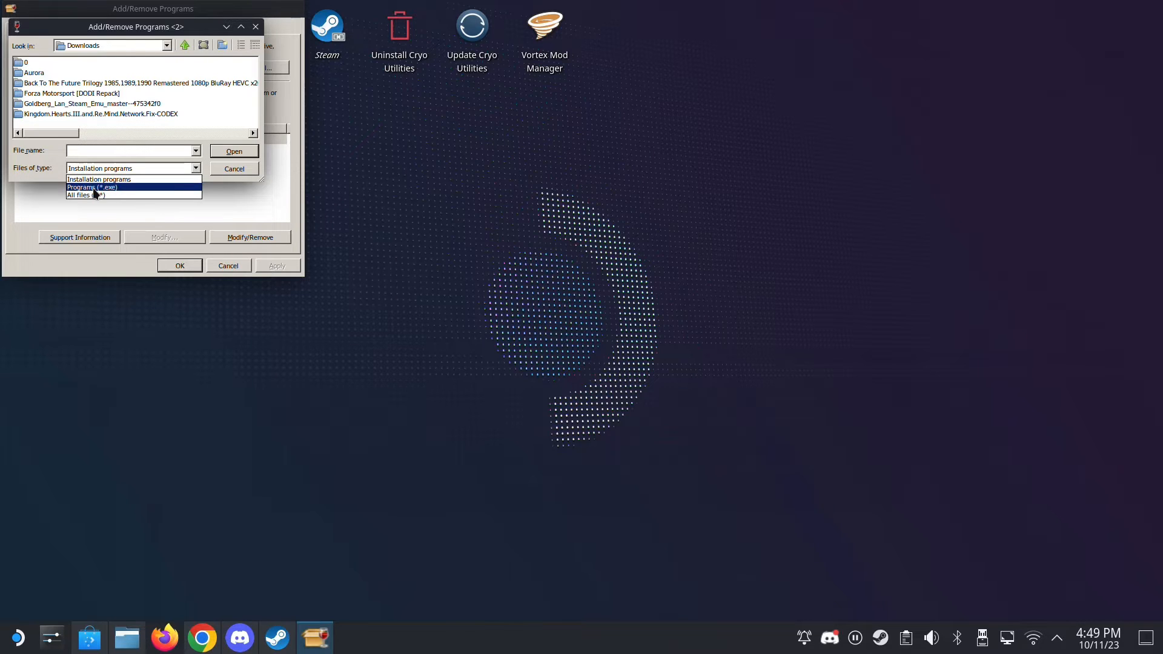
pyautogui.click(94, 188)
pyautogui.moveTo(37, 135); pyautogui.dragTo(176, 119)
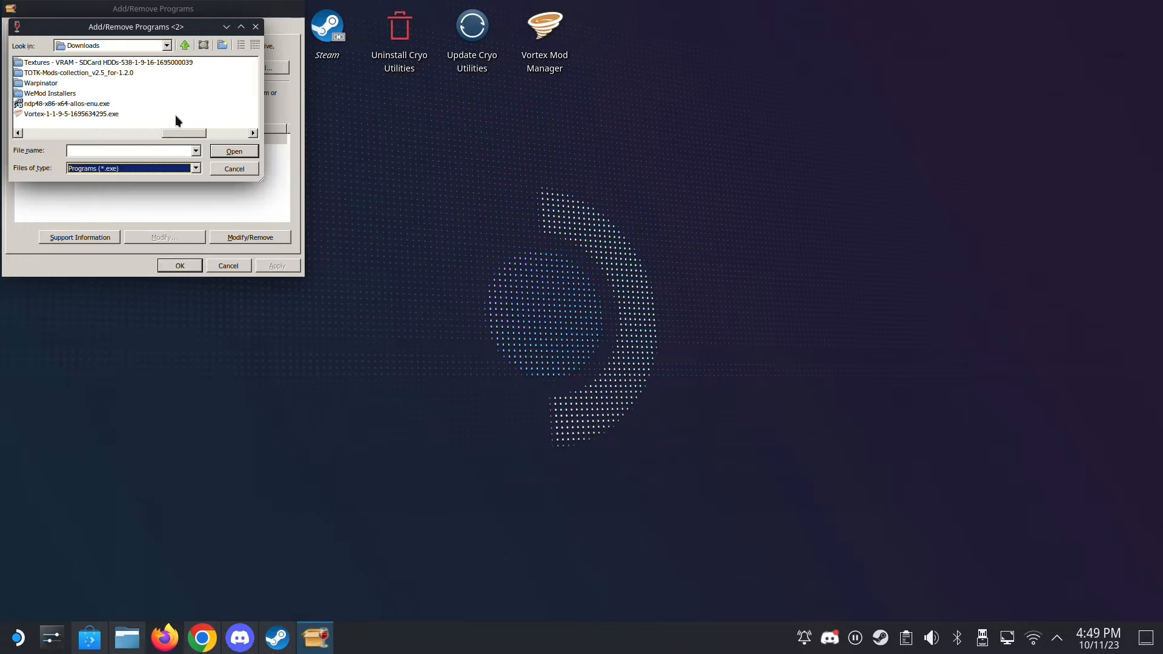
pyautogui.click(89, 104)
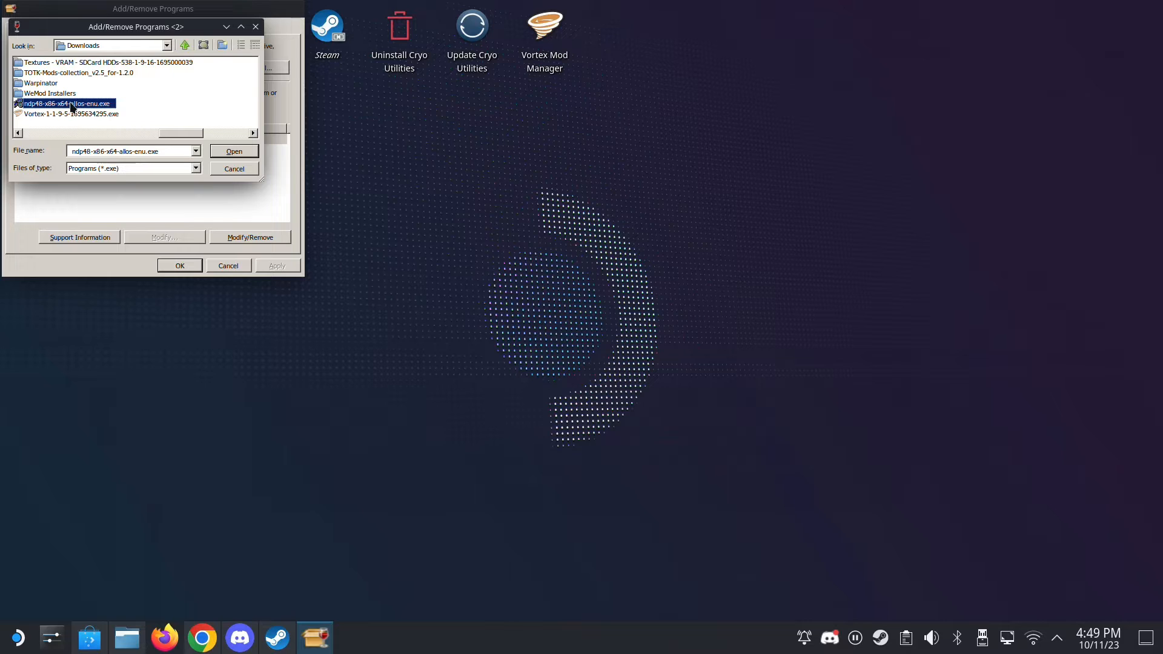
pyautogui.doubleClick(102, 107)
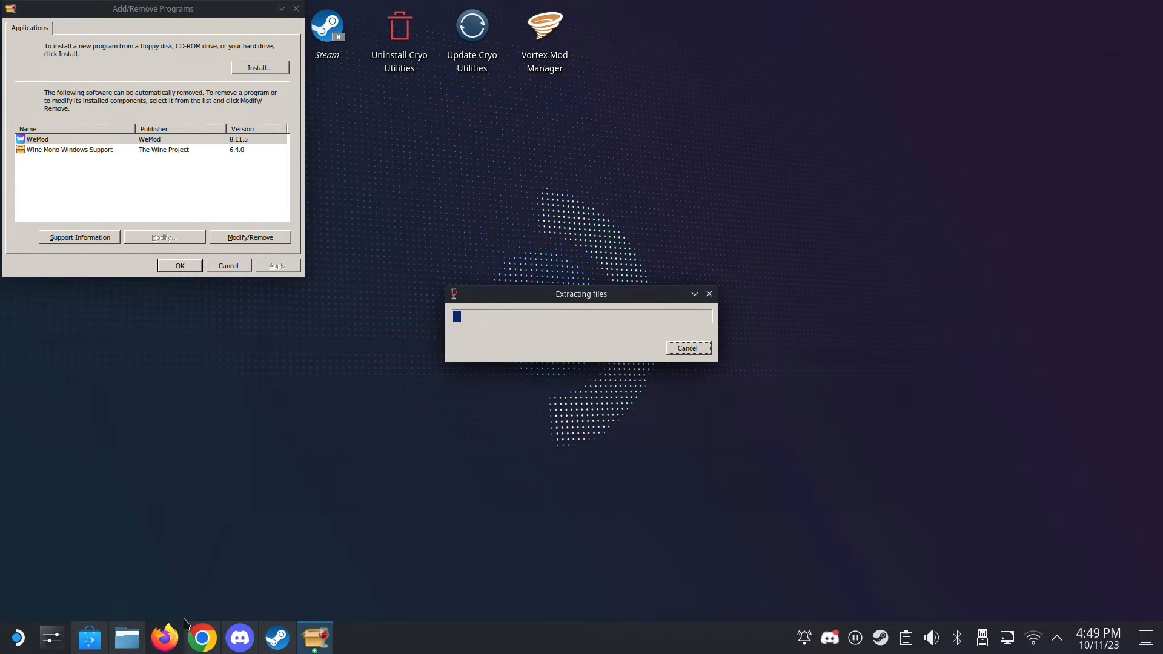
# - Switch to Chrome and look up the .NET Framework 4.8 download link in the YouTube video's description
pyautogui.click(202, 637)
pyautogui.scroll(-5, 404, 266)
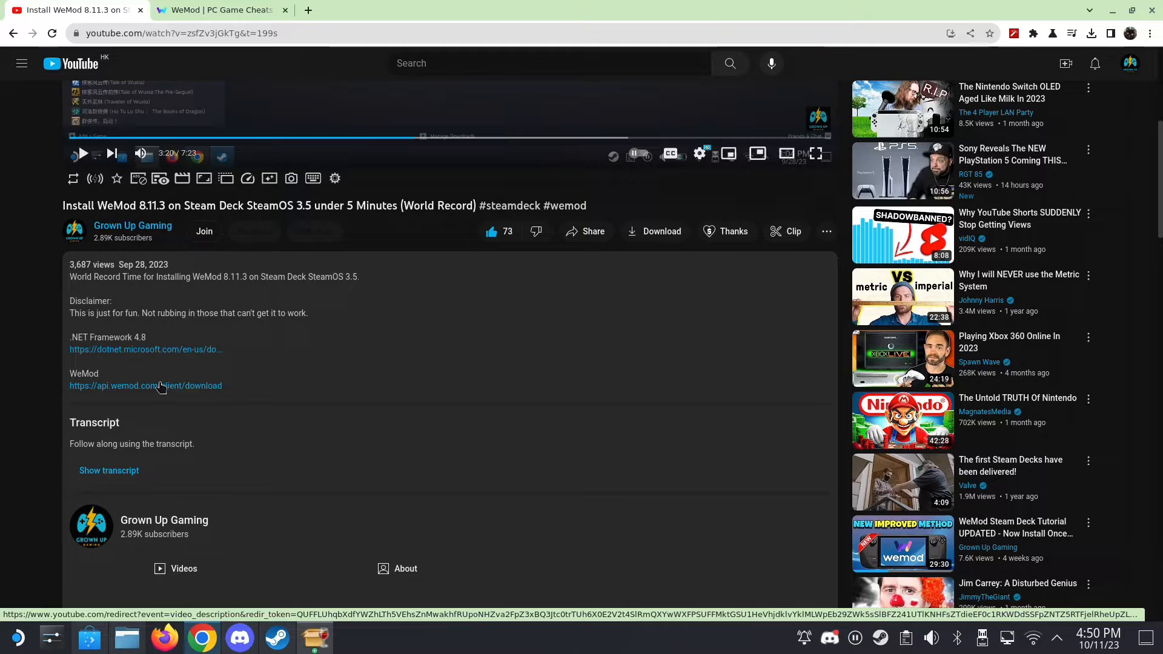
# - Return to the .NET Framework 4.8 setup, continue past its warning, accept the license terms and complete the installation
pyautogui.click(1114, 11)
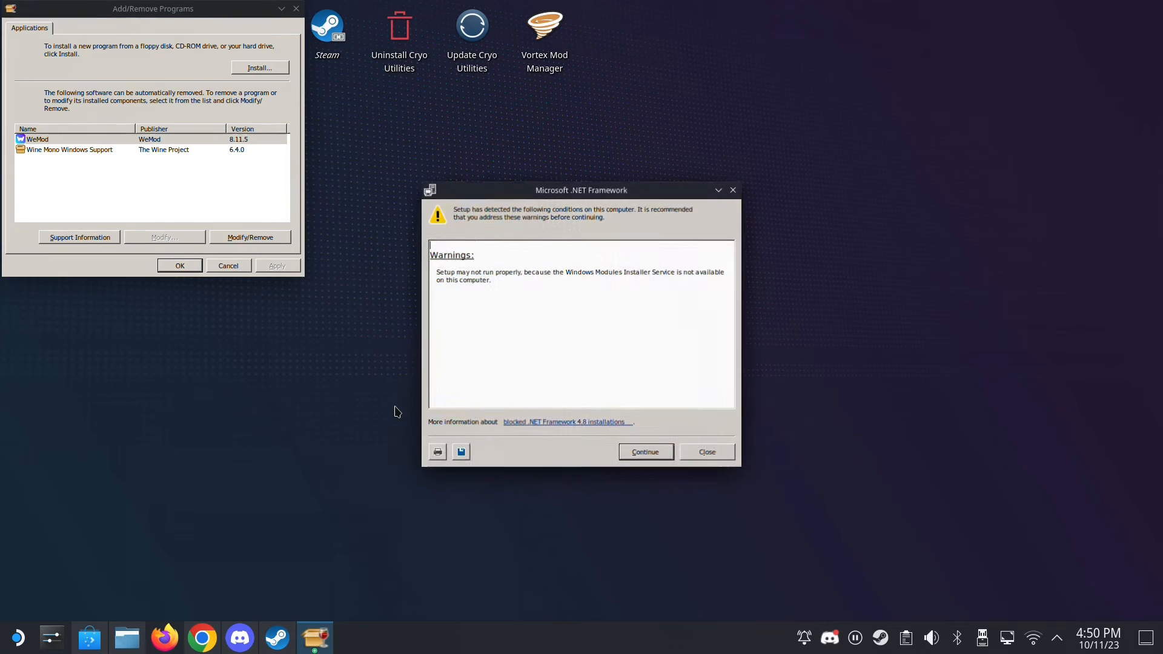
pyautogui.click(645, 452)
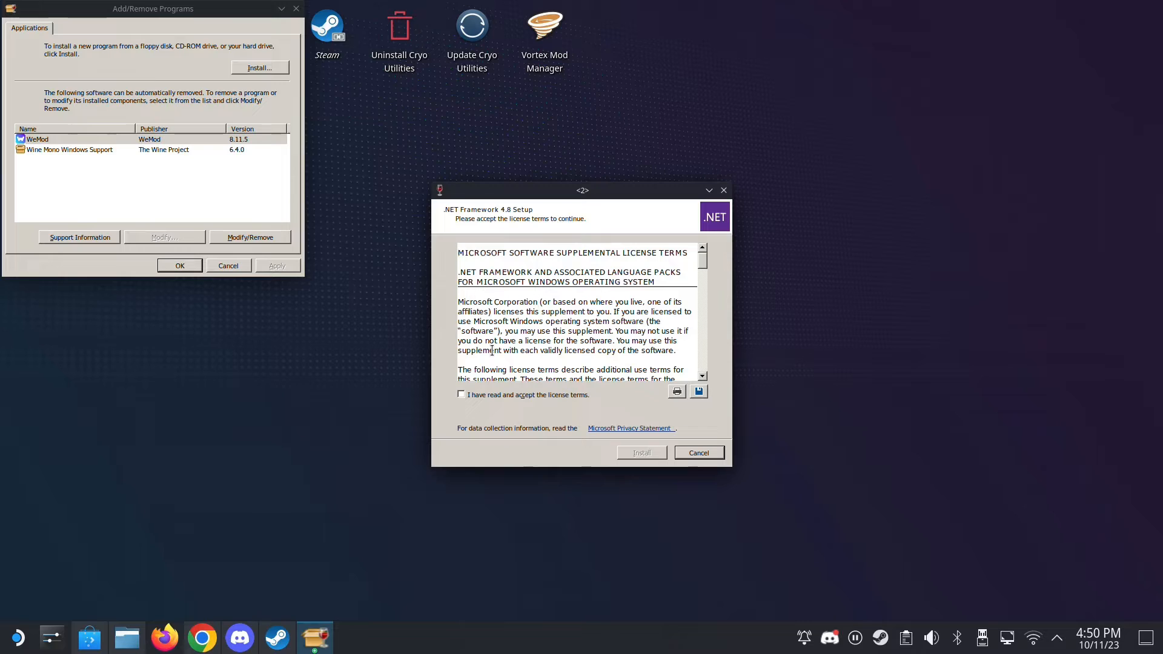
pyautogui.click(472, 395)
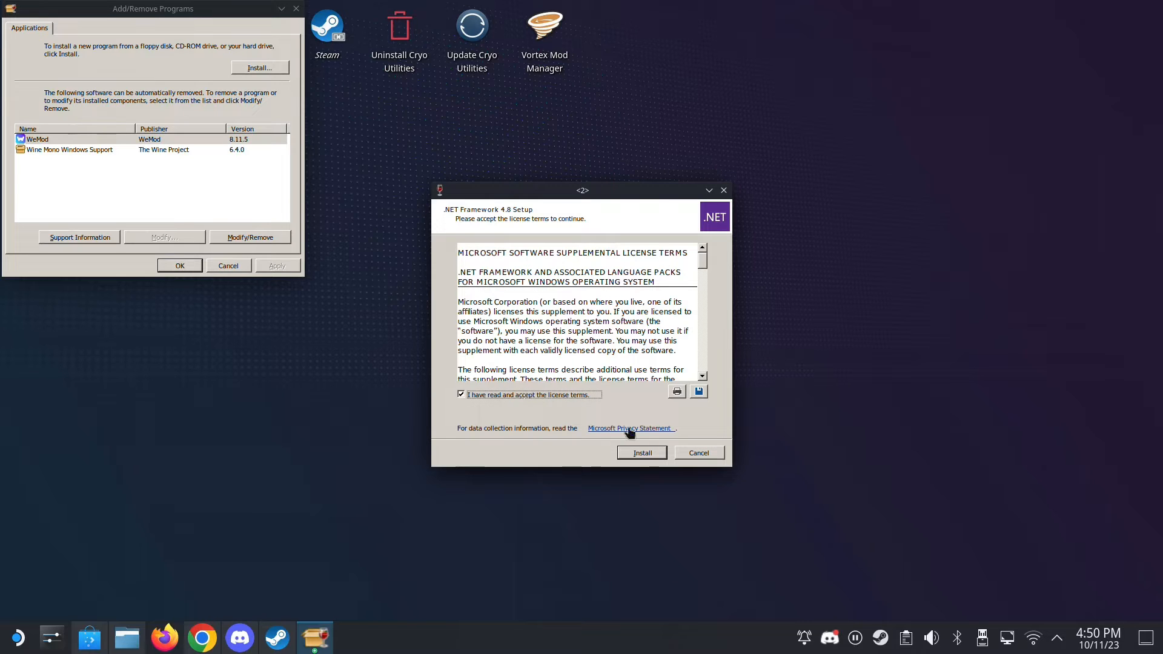
pyautogui.click(652, 456)
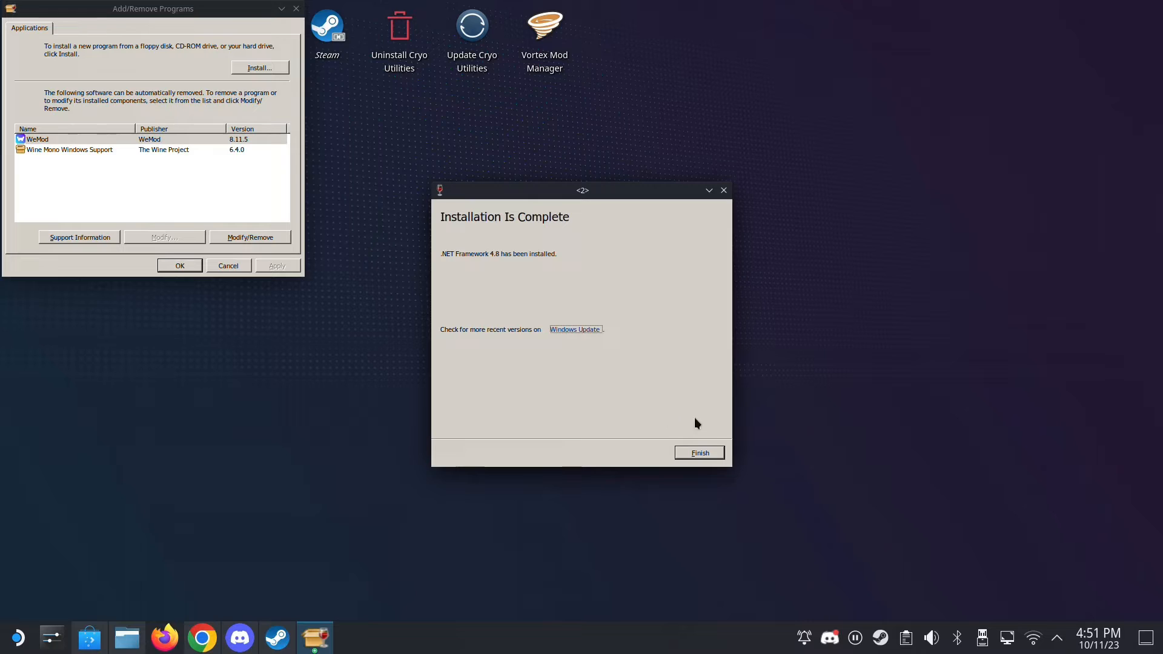
pyautogui.click(718, 453)
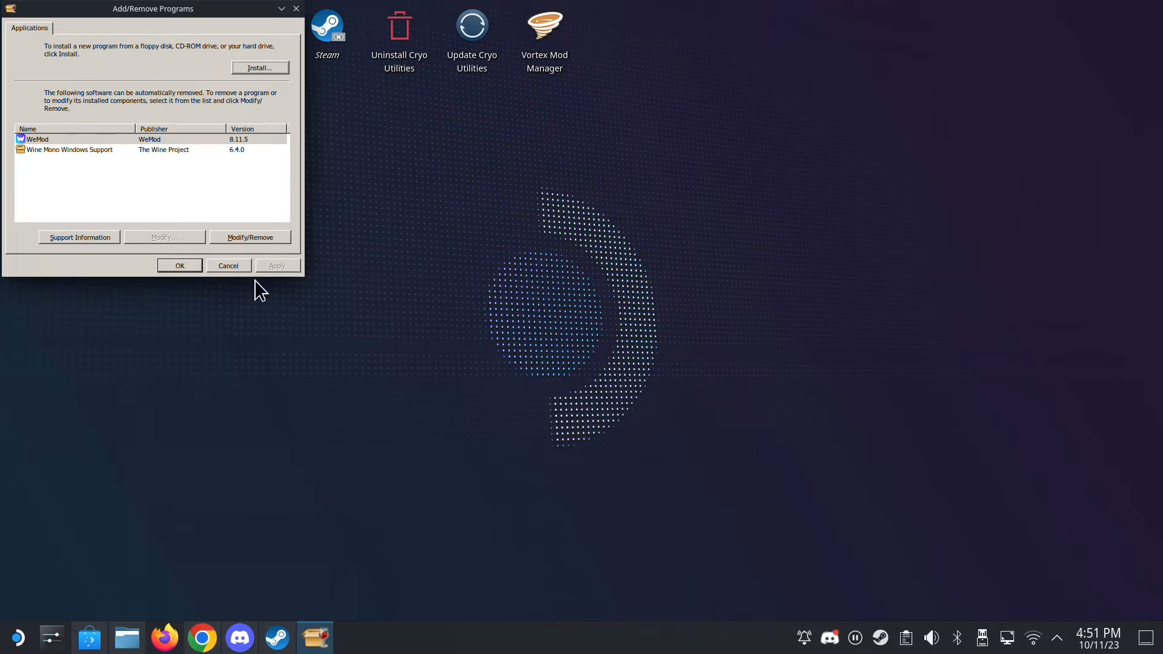
# - Close the Add/Remove Programs dialog and exit Winetricks
pyautogui.click(177, 266)
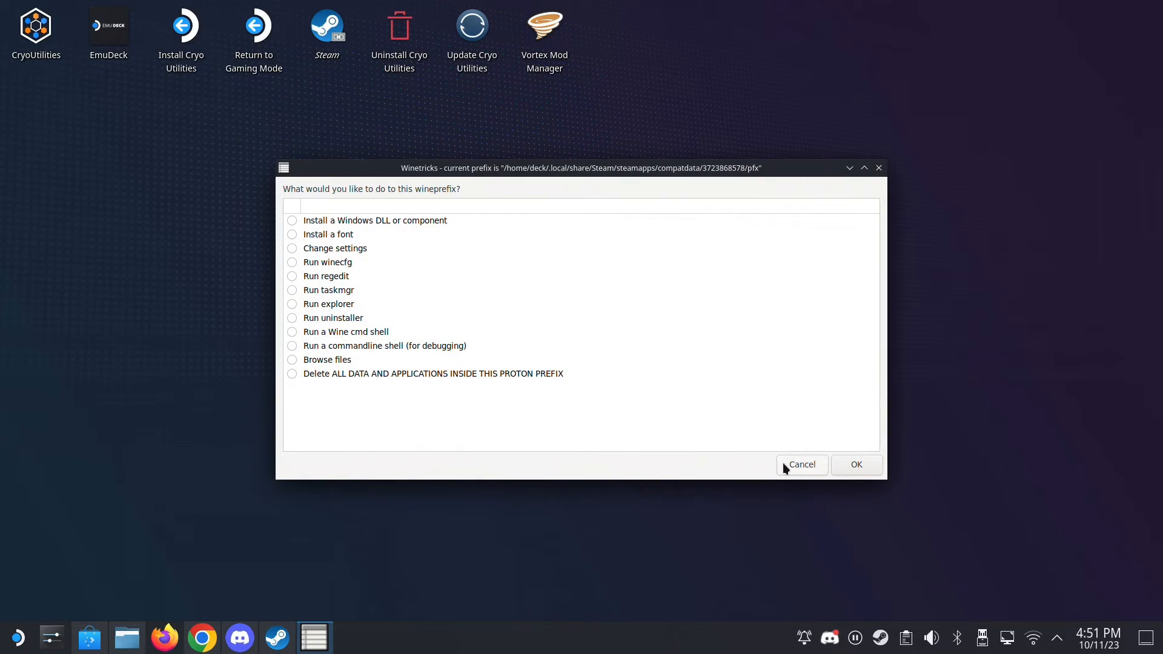
pyautogui.click(783, 463)
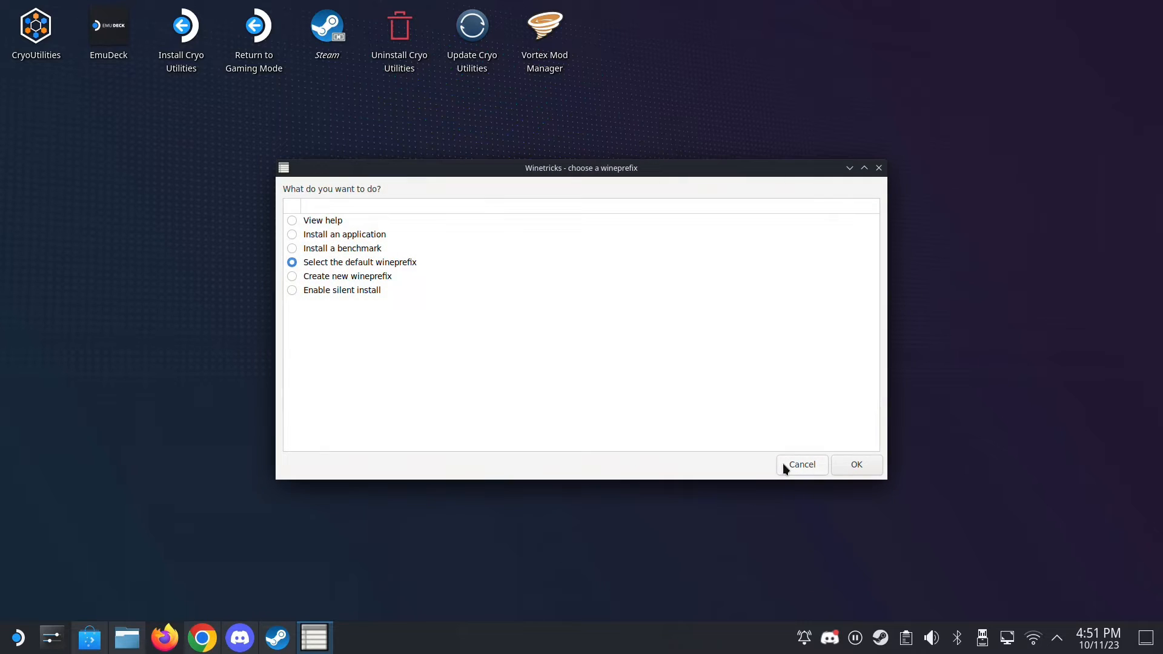
pyautogui.click(783, 463)
# - Switch to Steam and force the WeMod-8.11.5.exe shortcut to use Proton Experimental as its compatibility tool
pyautogui.click(277, 638)
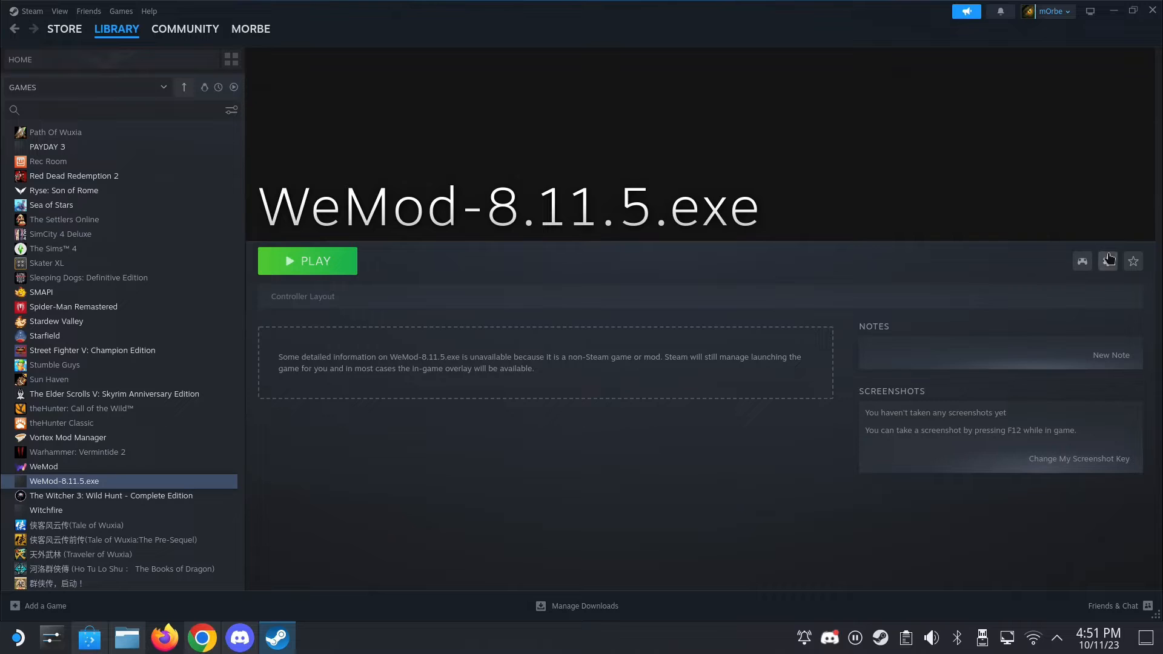
pyautogui.click(1108, 261)
pyautogui.click(1042, 366)
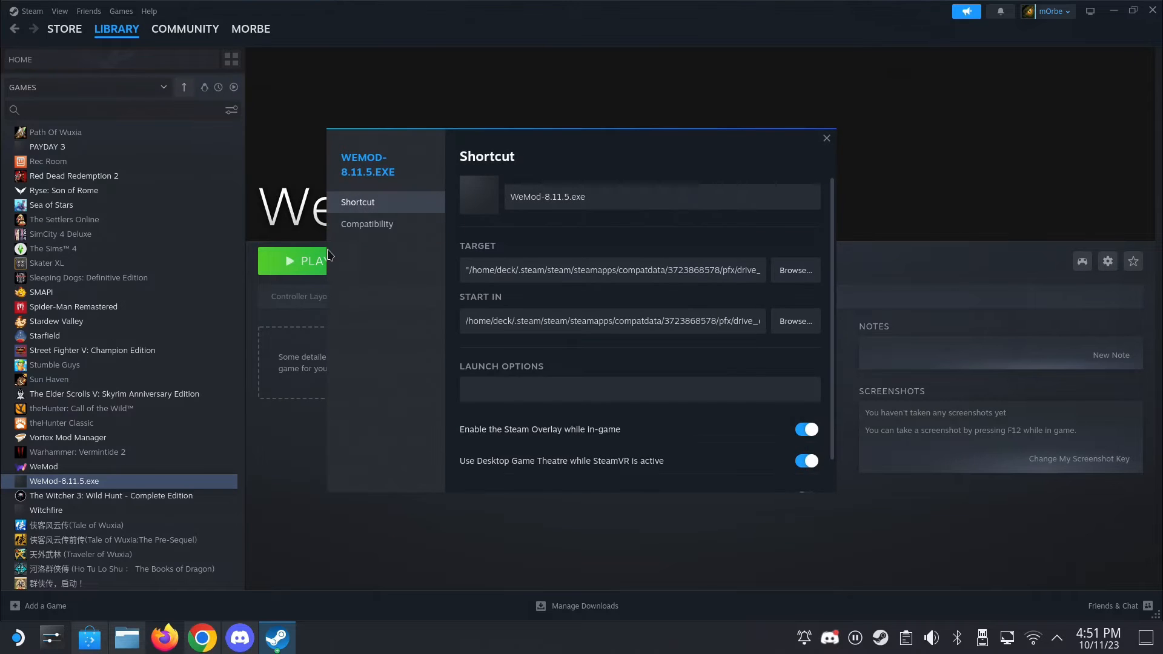
pyautogui.click(366, 224)
pyautogui.click(514, 225)
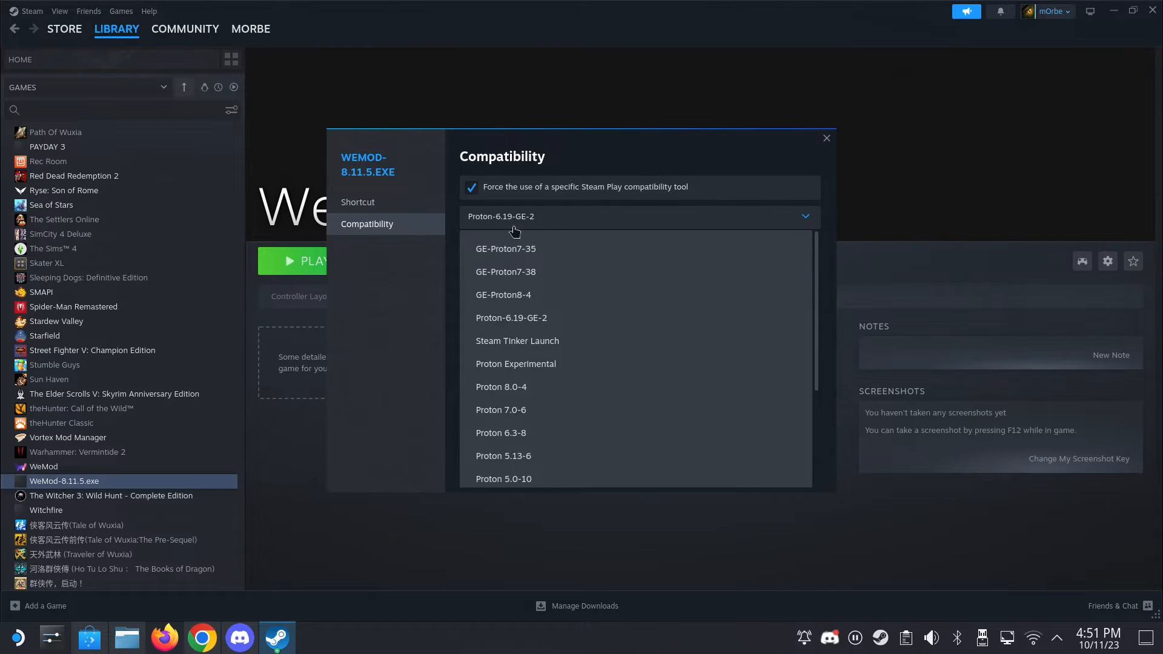
pyautogui.click(562, 366)
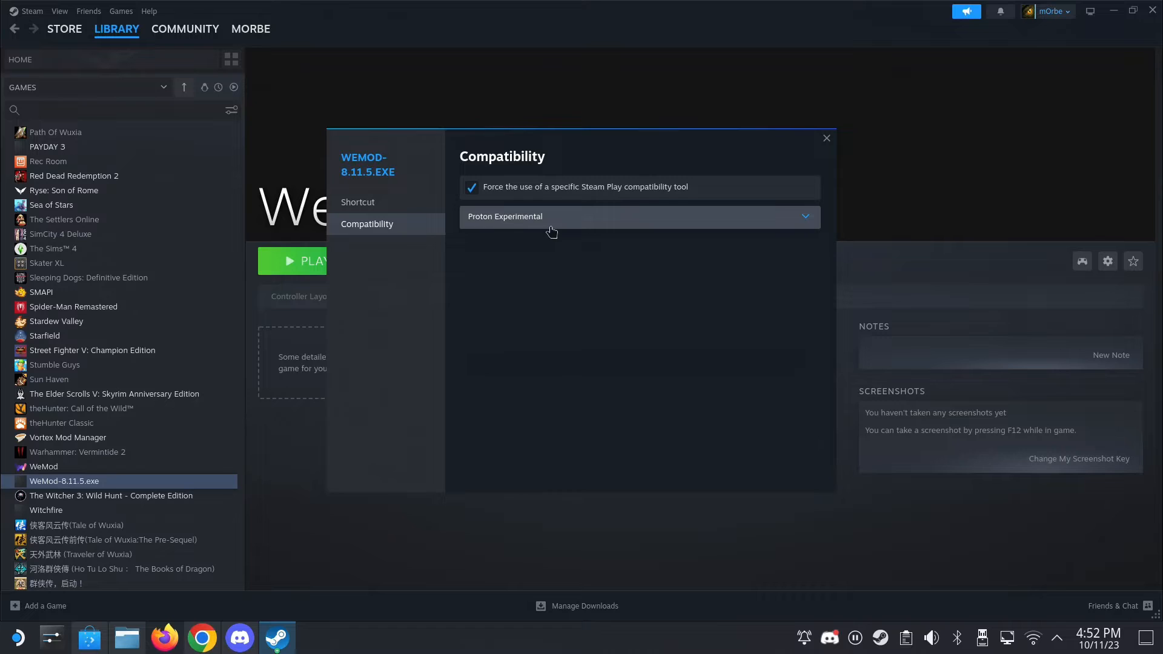
pyautogui.click(828, 138)
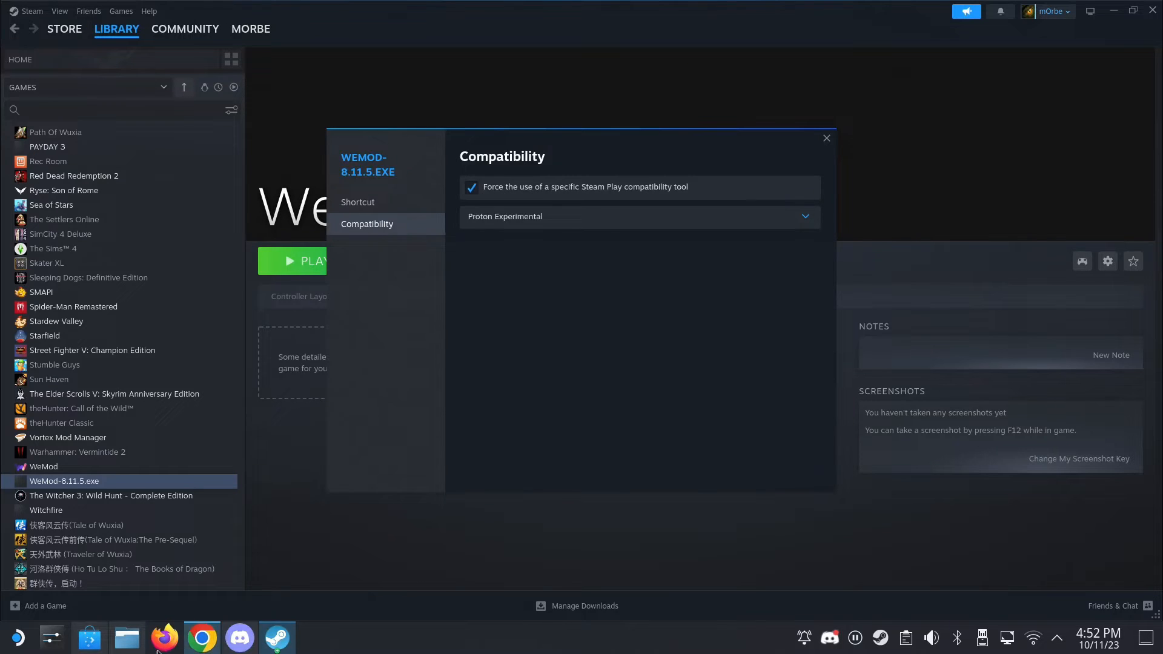
# - Launch Protontricks and choose the non-Steam shortcut WeMod-8.11.5.exe as the app to manage
pyautogui.click(18, 637)
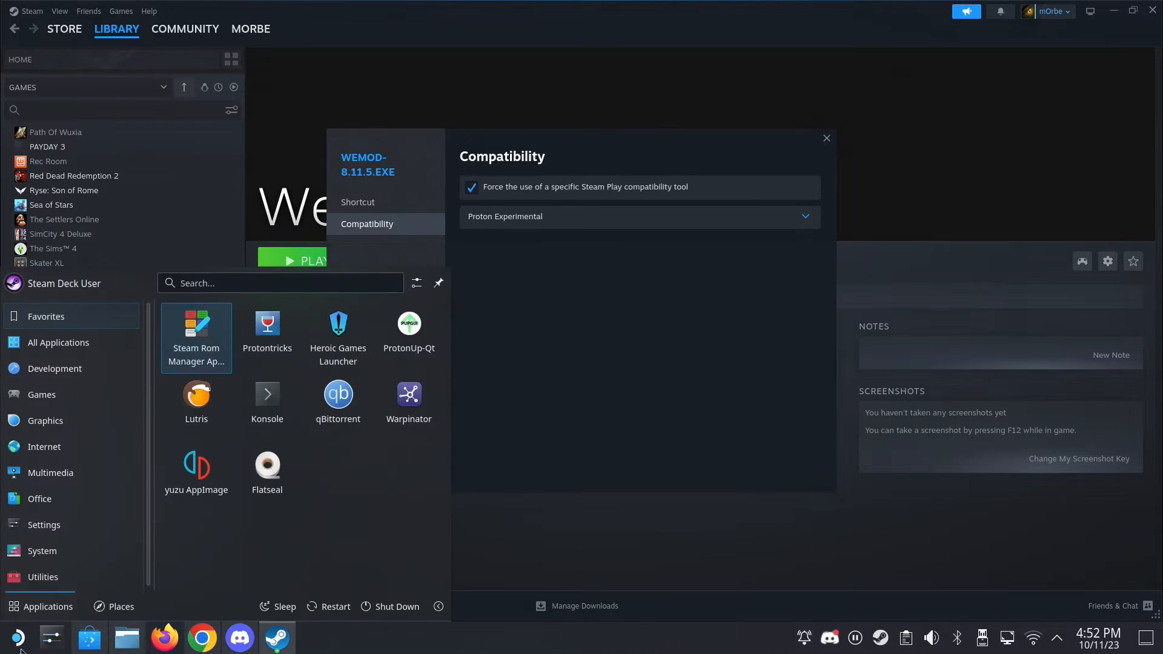
pyautogui.click(294, 354)
pyautogui.click(827, 139)
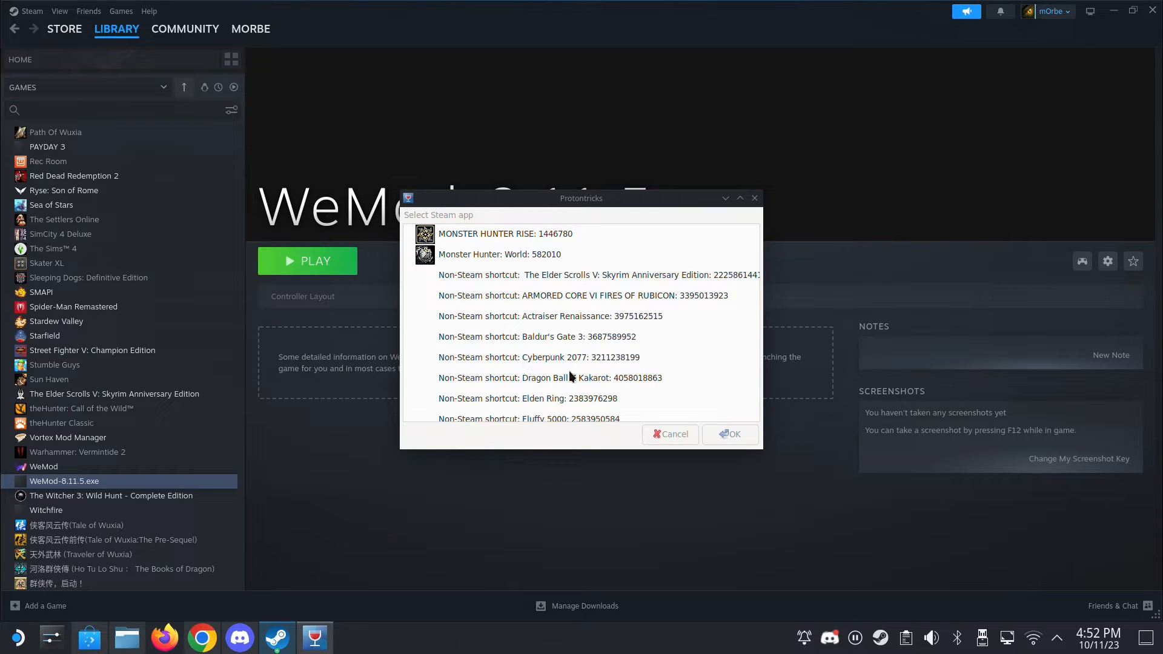
pyautogui.scroll(-10, 537, 414)
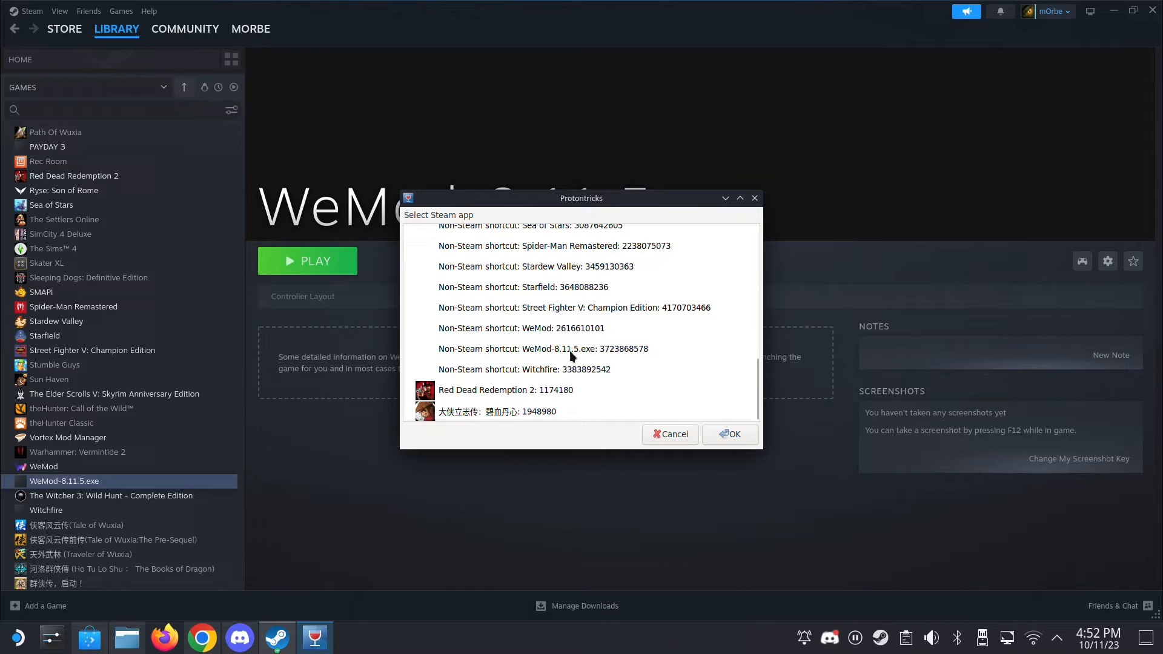
pyautogui.click(569, 350)
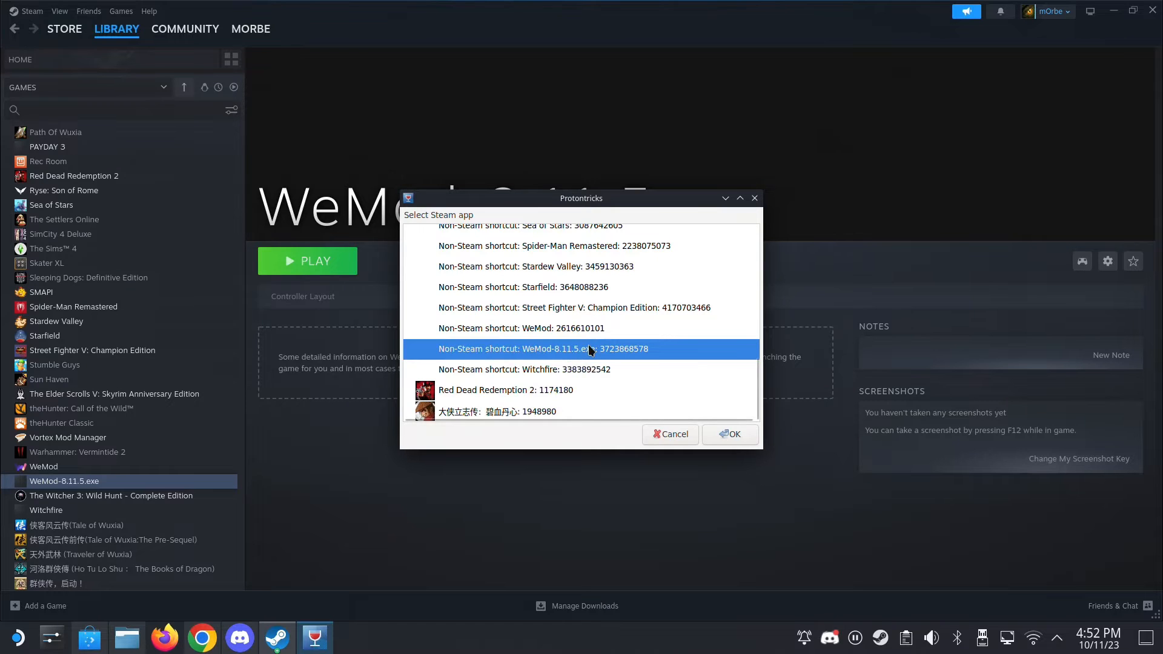
pyautogui.doubleClick(588, 346)
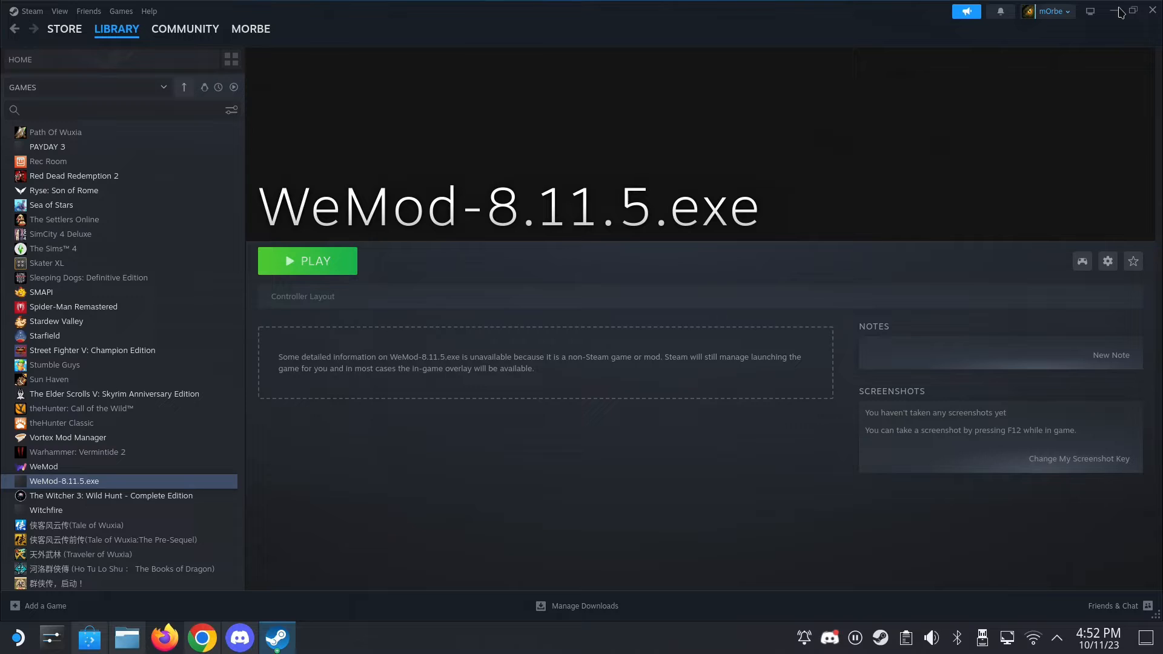
pyautogui.click(294, 639)
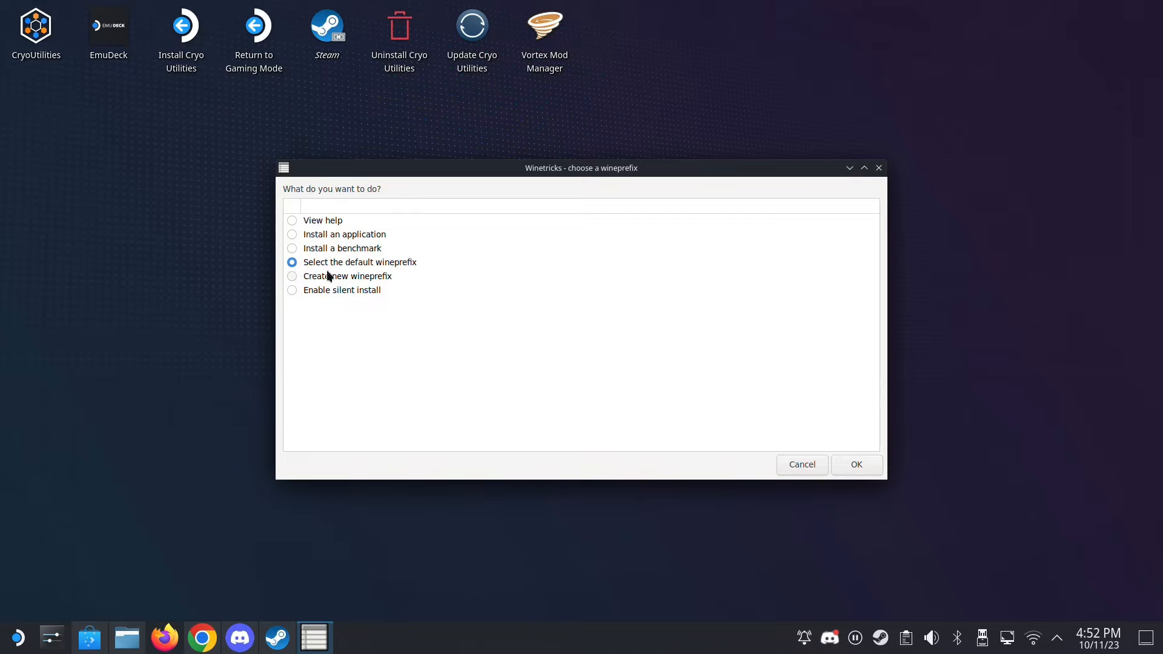
# - Select the default wineprefix and run its uninstaller
pyautogui.click(845, 471)
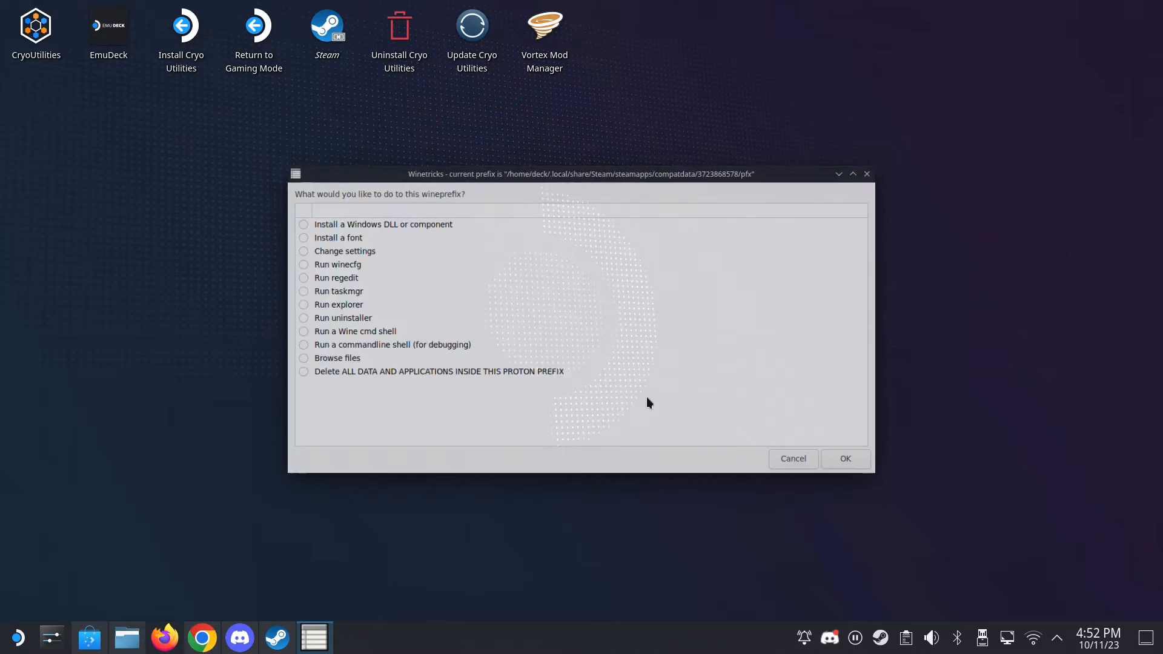
pyautogui.click(314, 318)
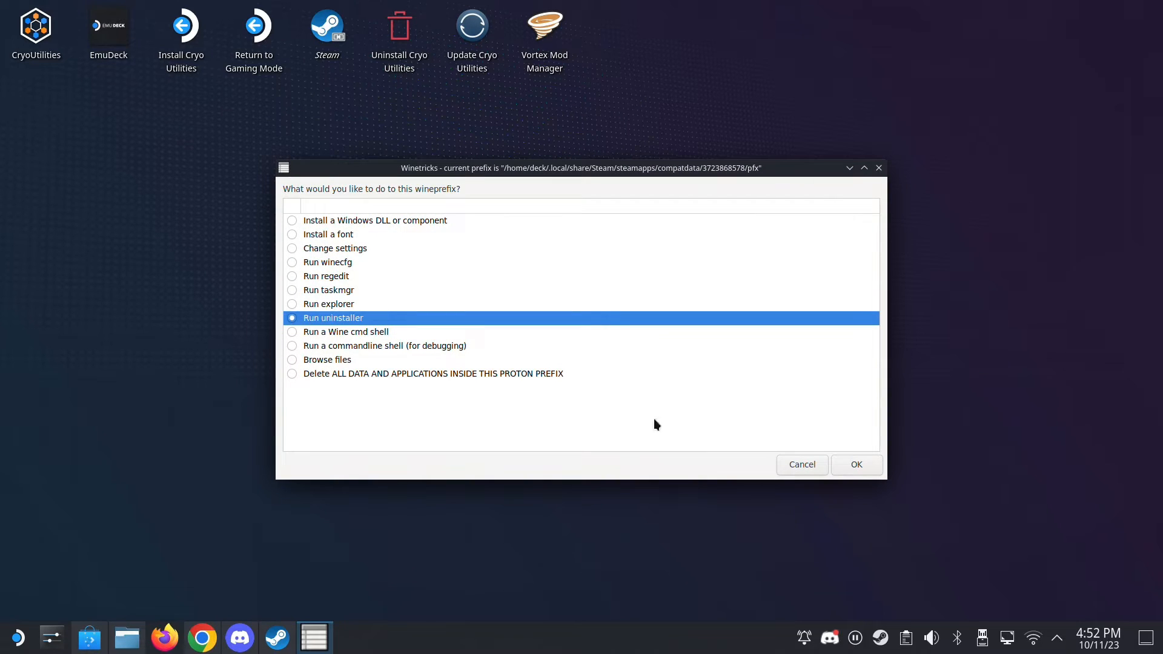
pyautogui.click(854, 462)
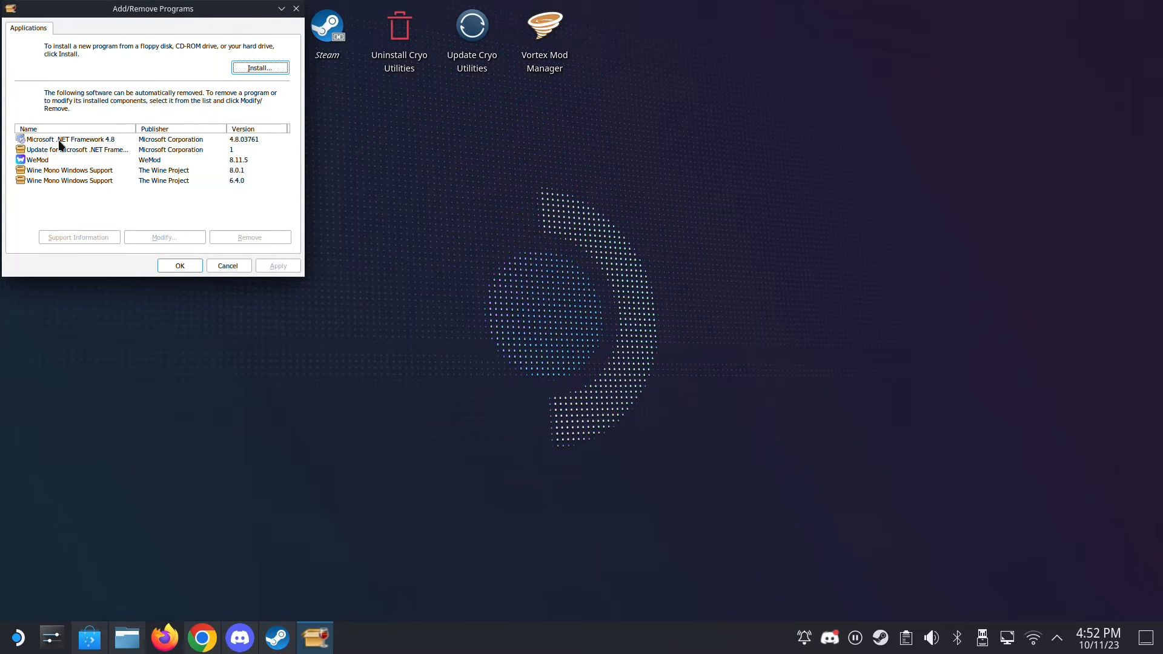
# - Remove Microsoft .NET Framework 4.8 from the wineprefix, continuing past the warnings and finishing the removal wizard
pyautogui.click(55, 143)
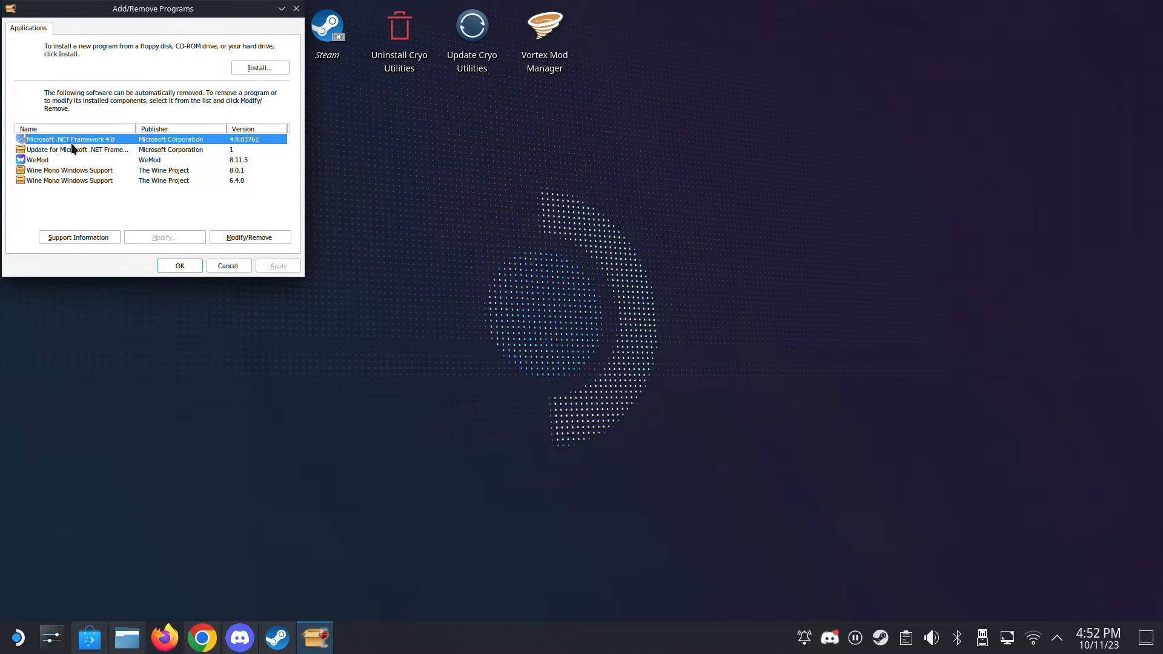
pyautogui.click(67, 149)
pyautogui.click(92, 140)
pyautogui.click(249, 237)
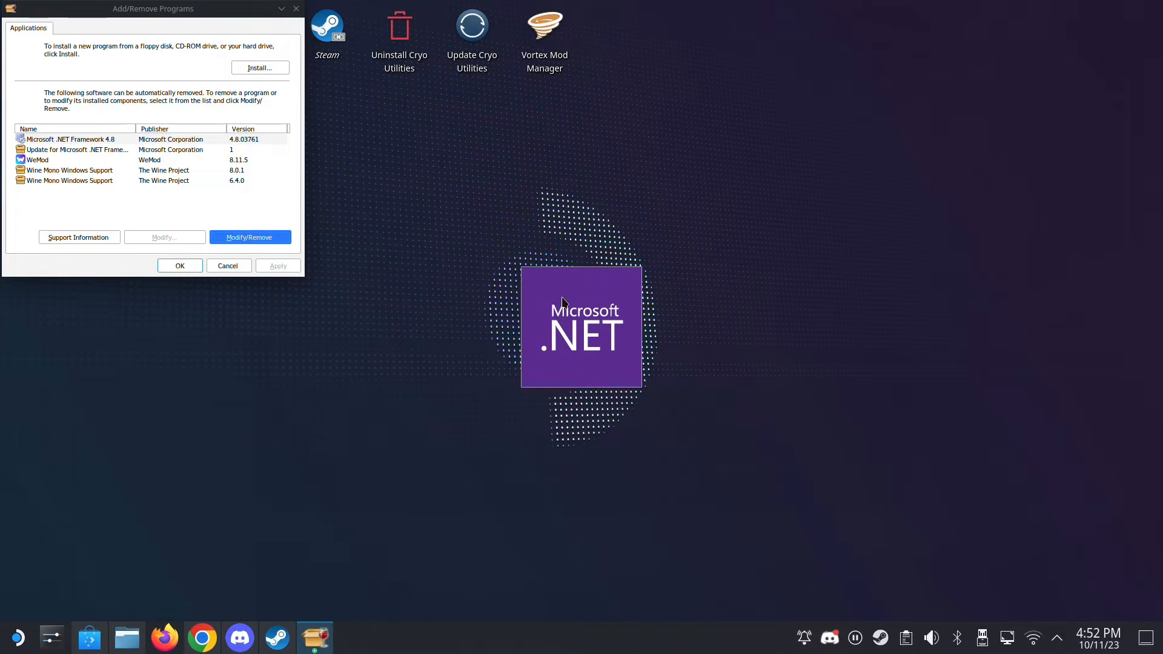
pyautogui.click(456, 326)
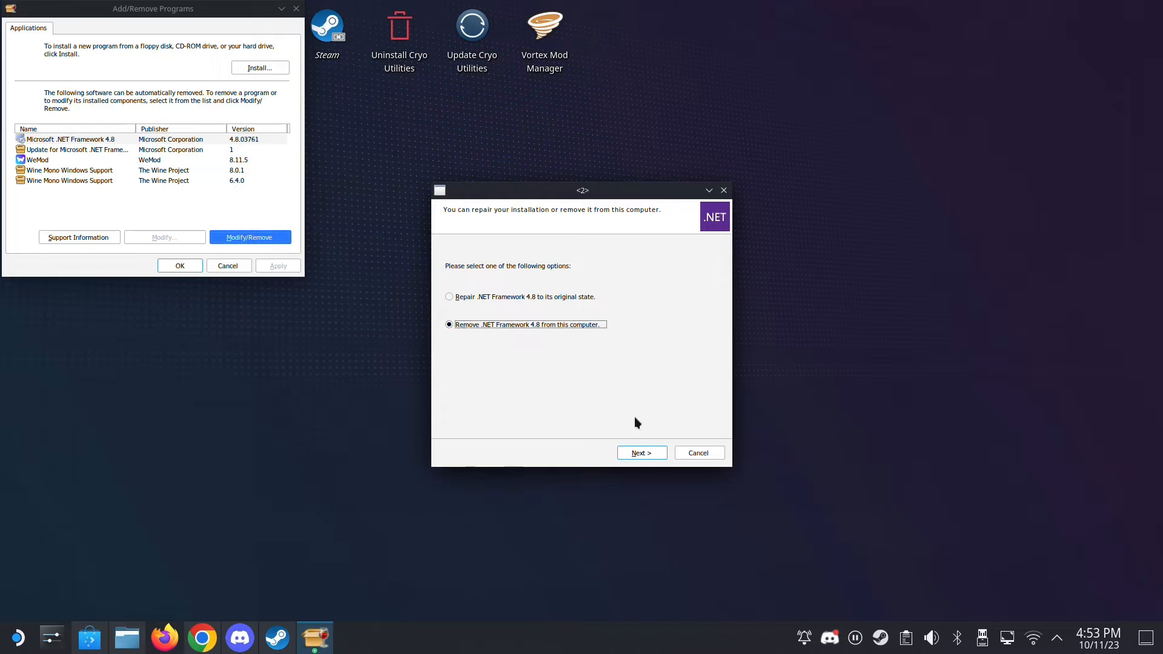
pyautogui.click(636, 455)
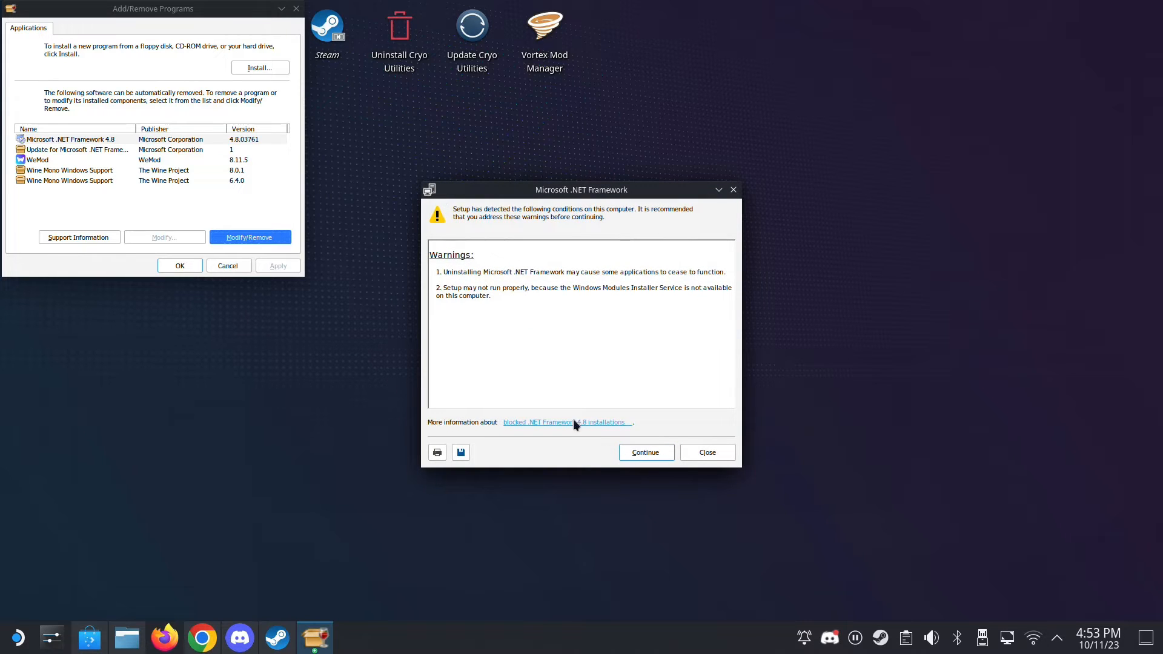
pyautogui.click(651, 459)
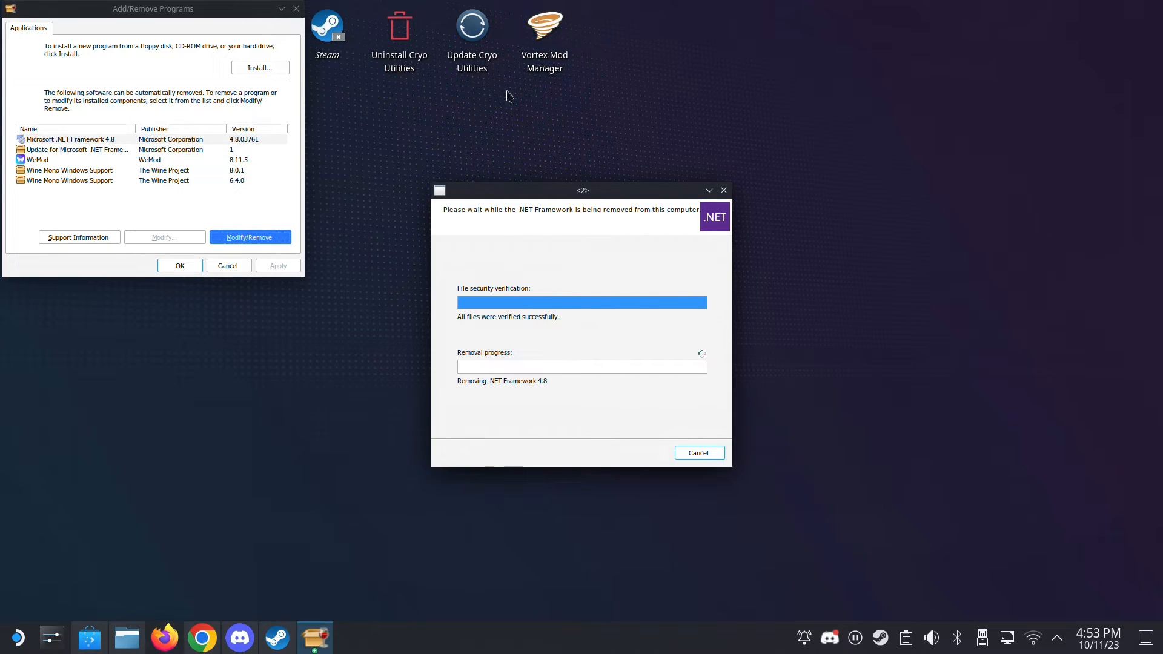
pyautogui.click(134, 627)
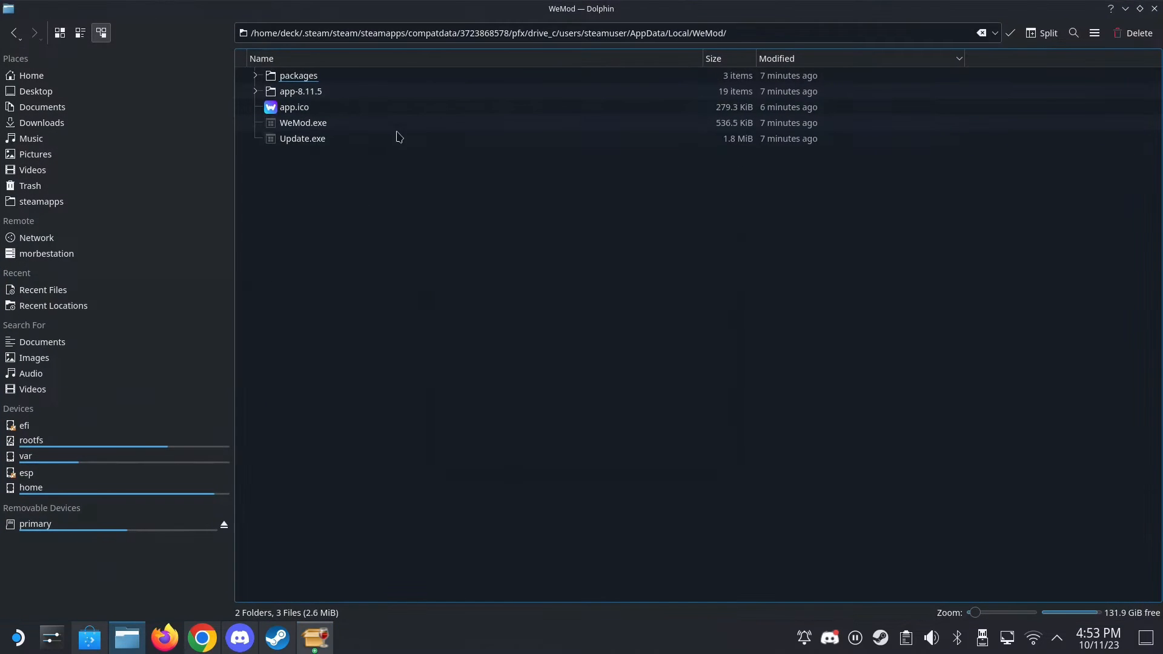
pyautogui.click(1125, 8)
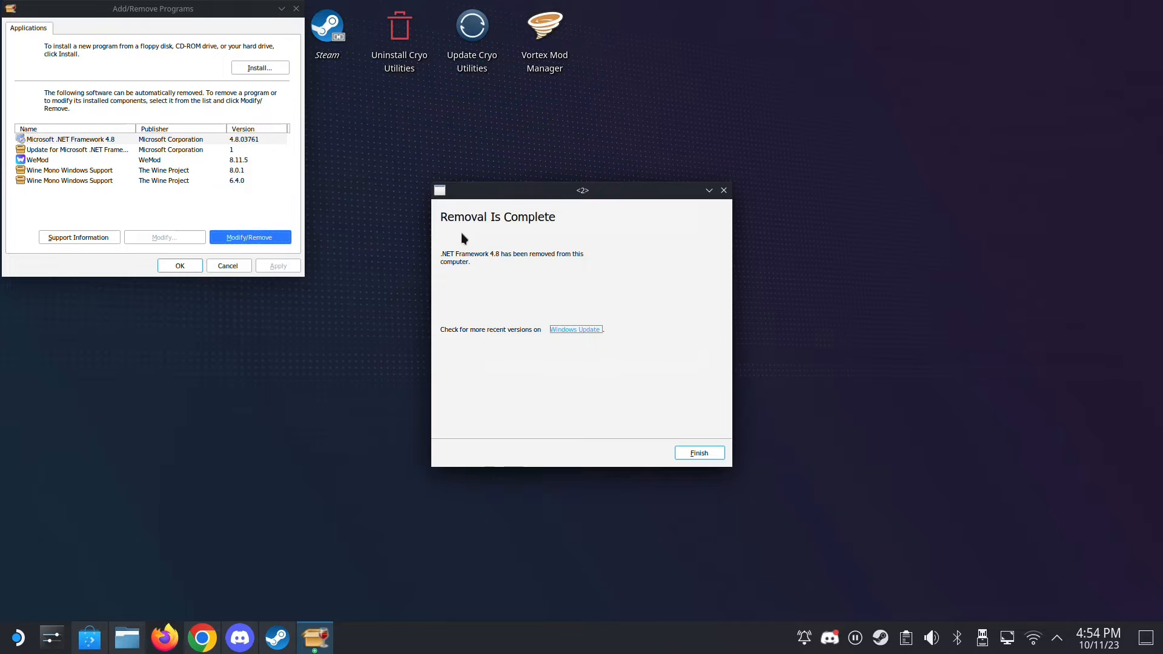
pyautogui.click(712, 453)
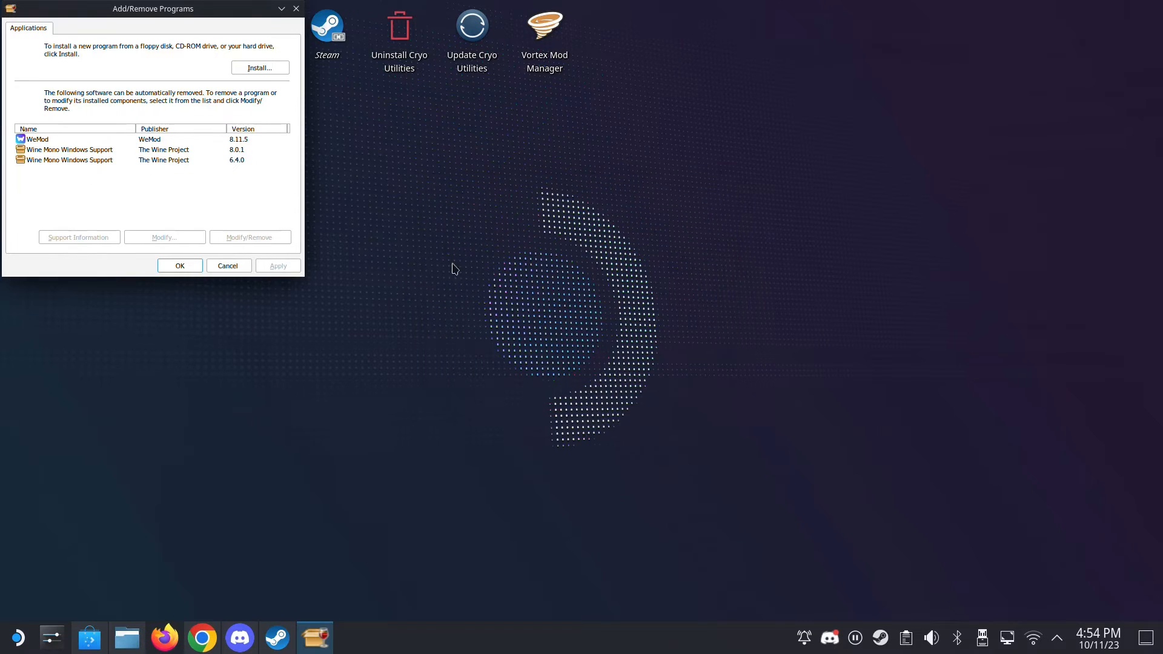
# - Run the .NET Framework 4.8 installer ndp48-x86-x64-allos-enu.exe from Downloads in the wineprefix, filtering for Programs (*.exe)
pyautogui.click(255, 68)
pyautogui.click(121, 169)
pyautogui.click(82, 187)
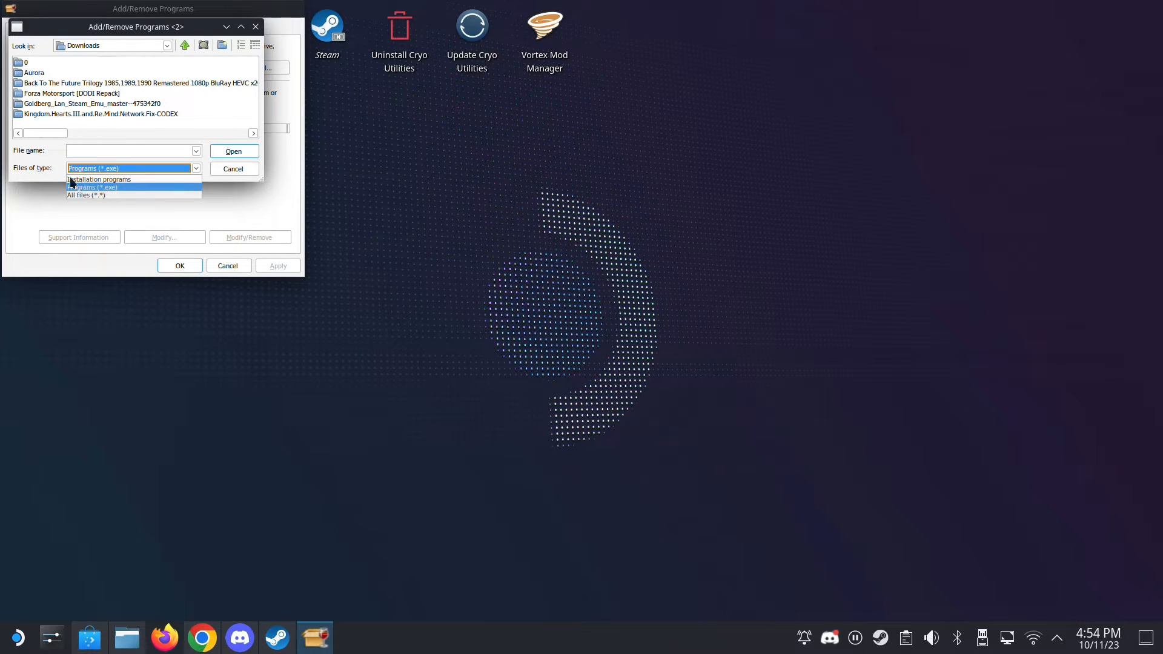
pyautogui.click(56, 126)
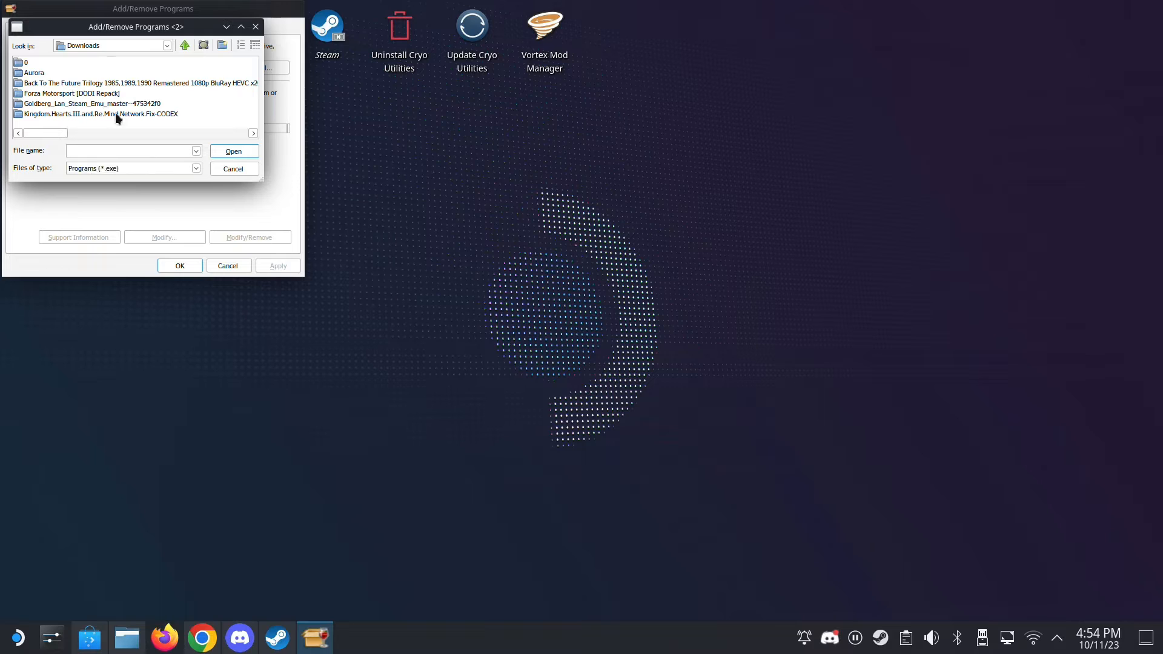
pyautogui.scroll(-3, 149, 131)
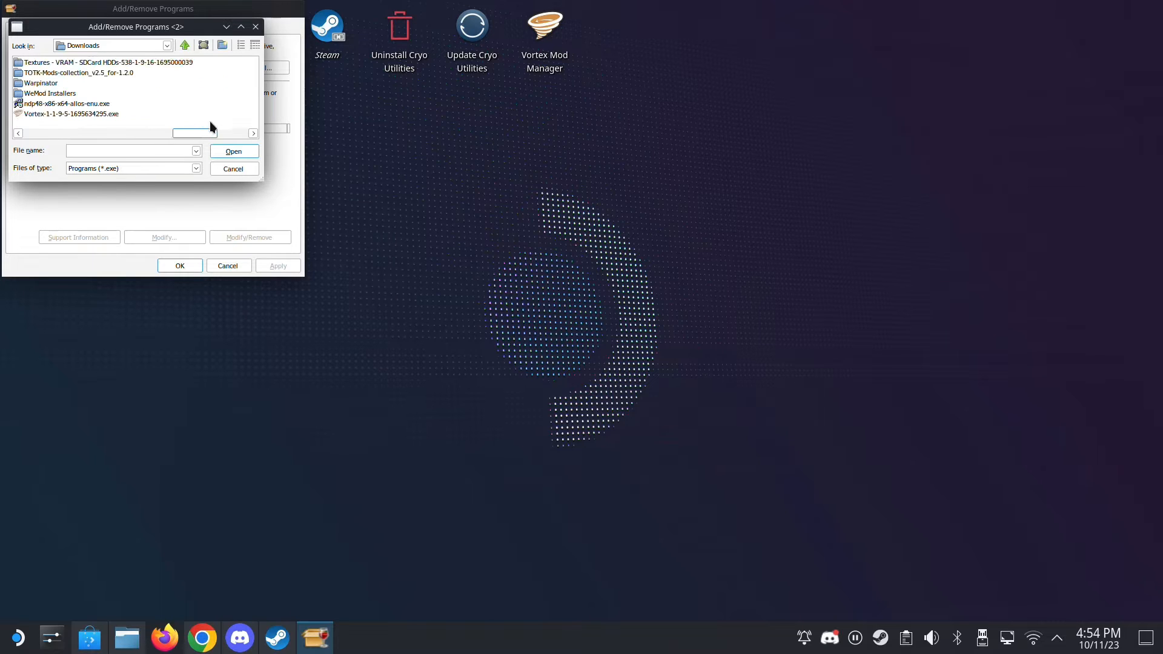
pyautogui.click(67, 106)
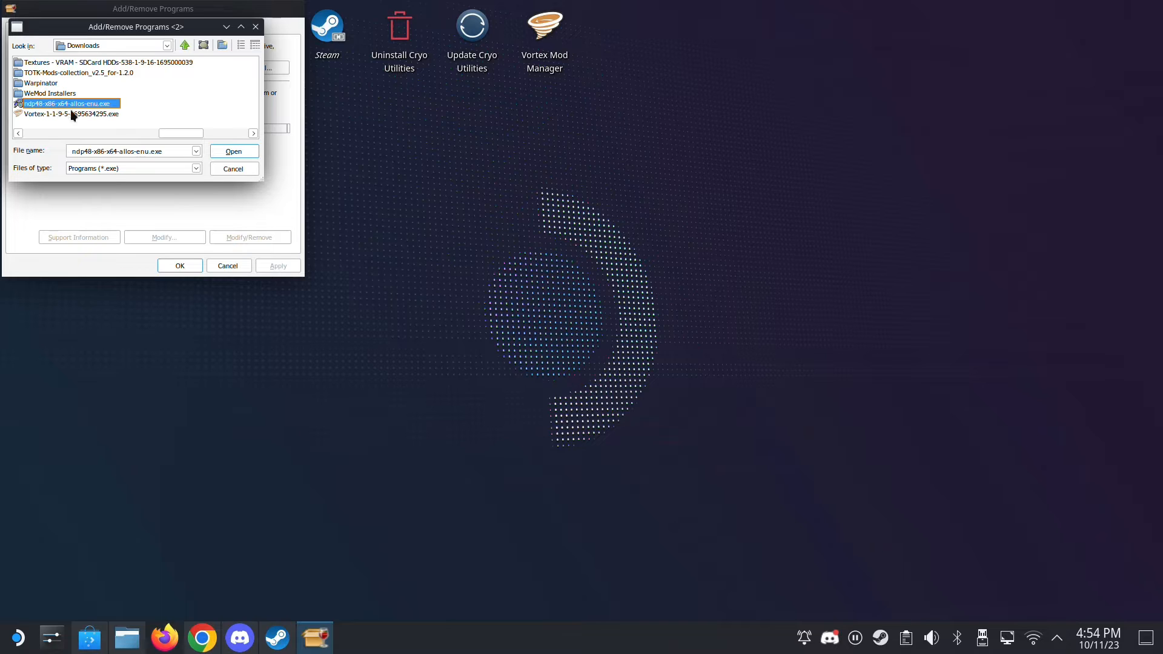
pyautogui.click(237, 151)
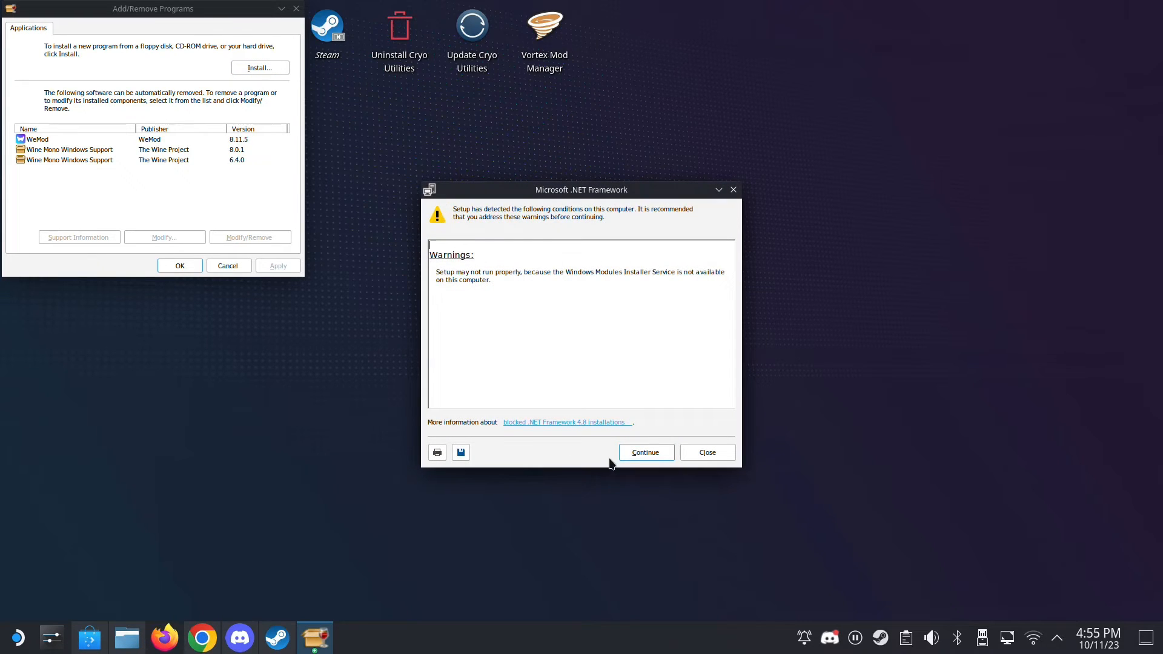
# - Install .NET Framework 4.8, continuing past the setup warnings, accepting the license terms and finishing the wizard
pyautogui.click(634, 455)
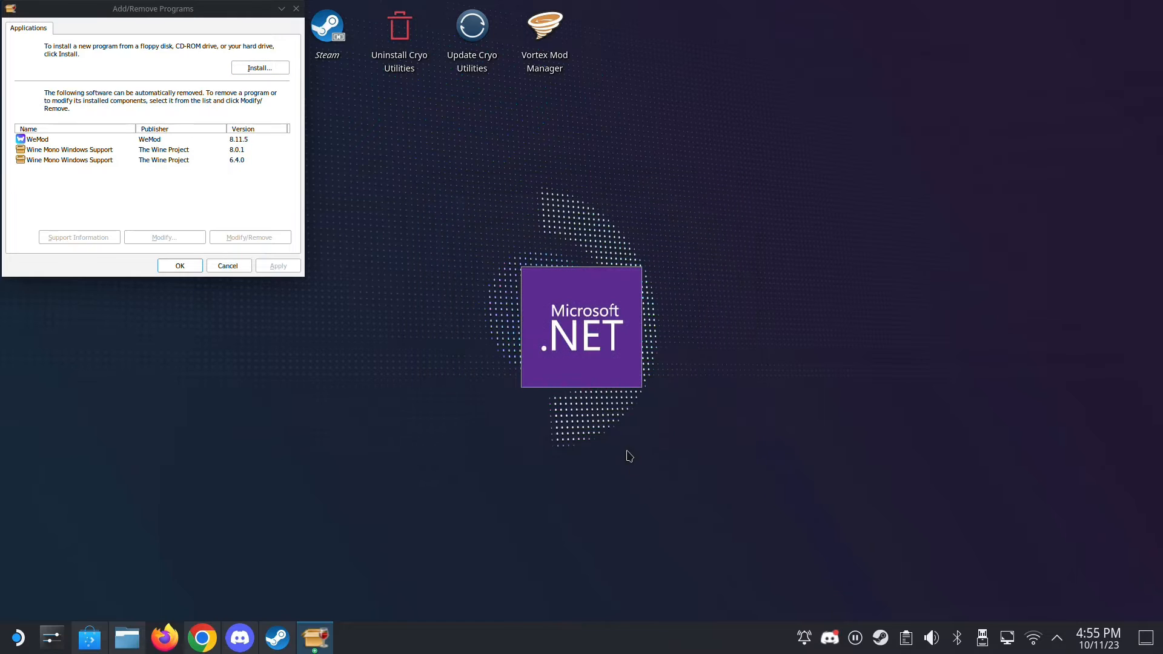
pyautogui.click(500, 395)
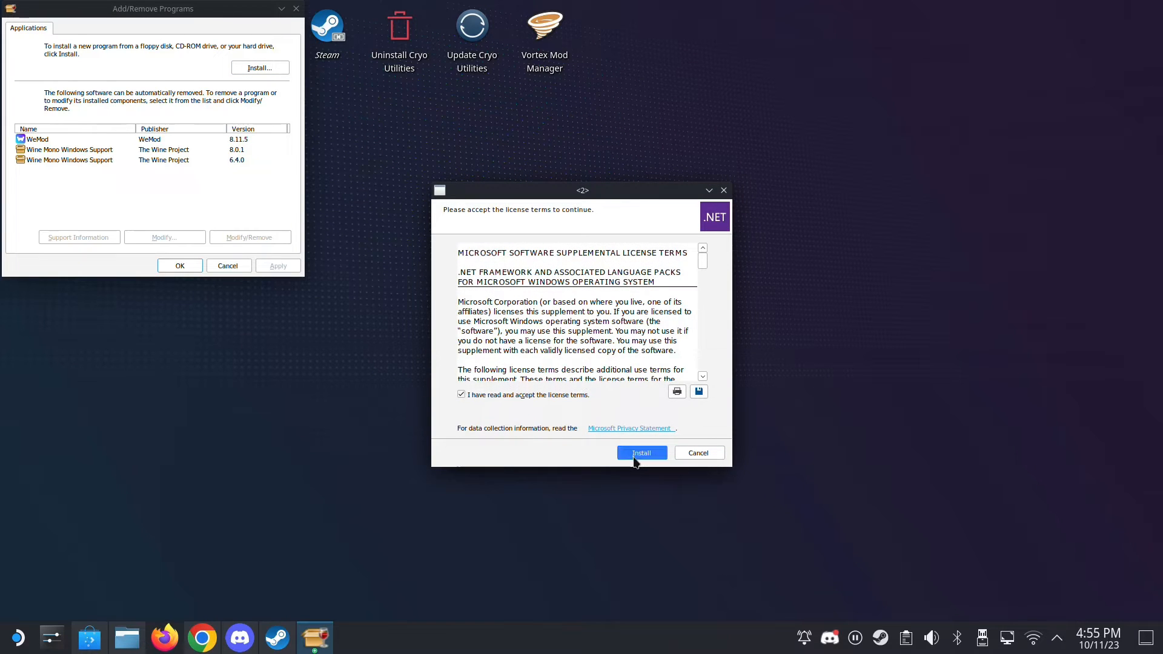
pyautogui.click(635, 454)
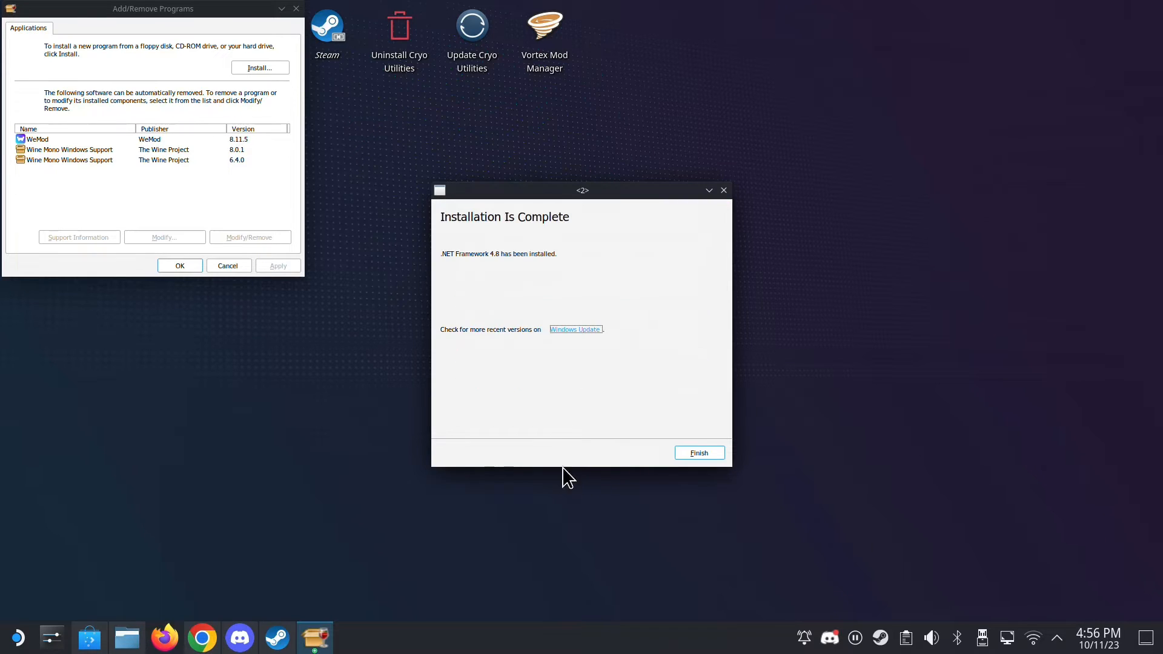
pyautogui.click(684, 458)
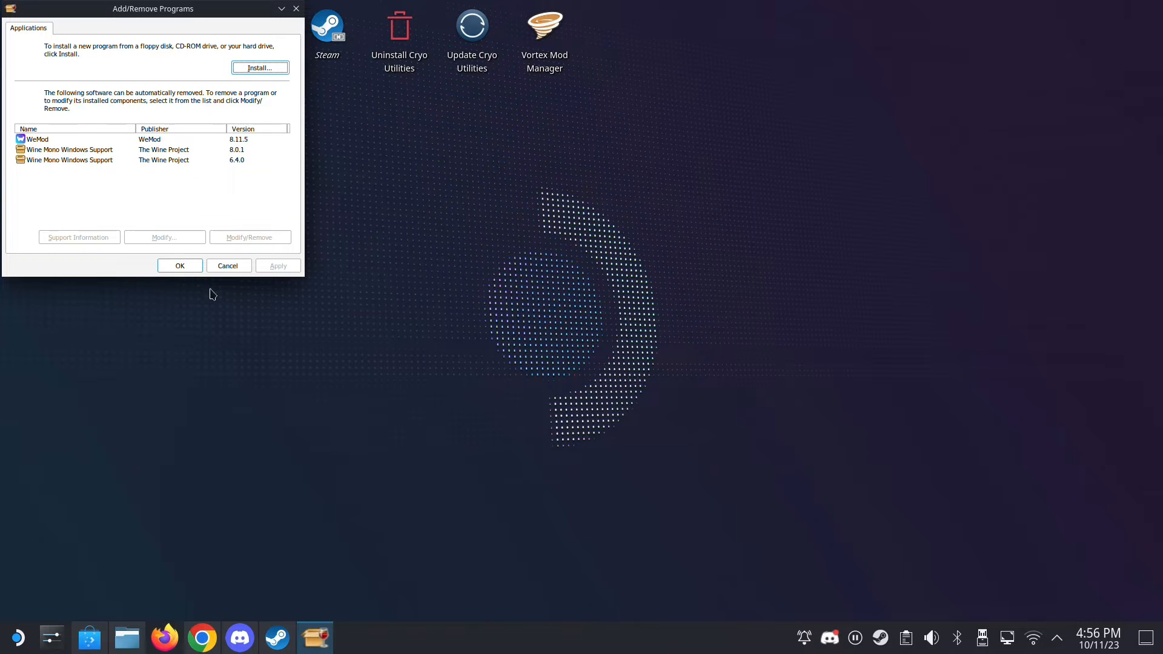
# - Close the Wine uninstaller and exit the Winetricks dialogs
pyautogui.click(190, 274)
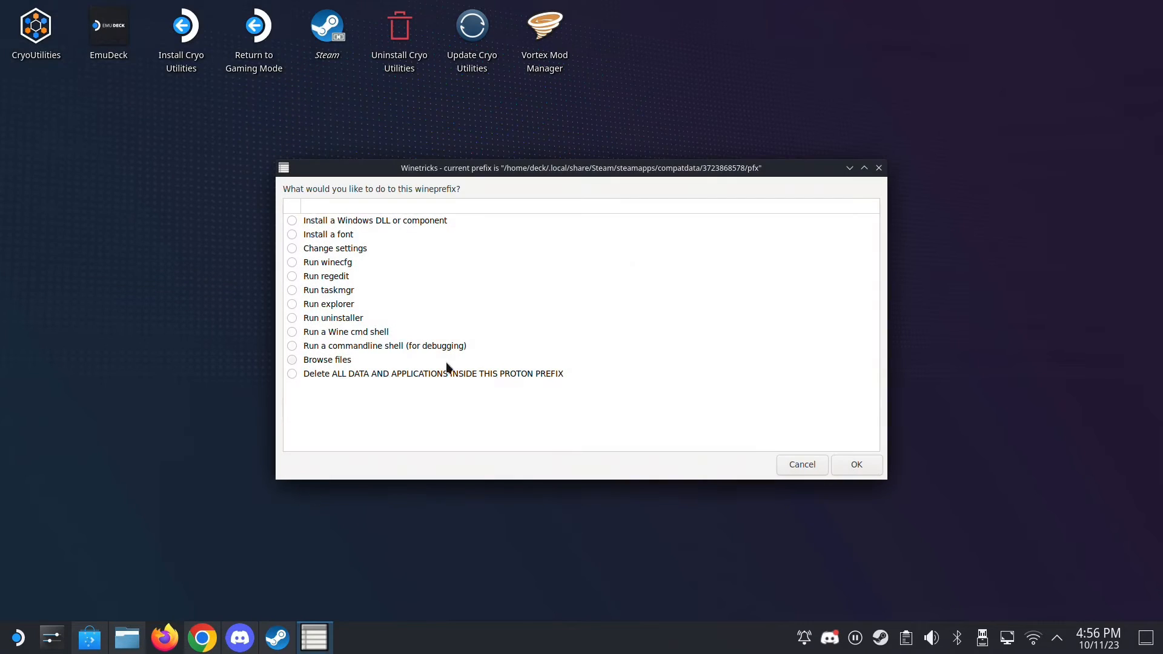
pyautogui.click(784, 466)
pyautogui.click(784, 464)
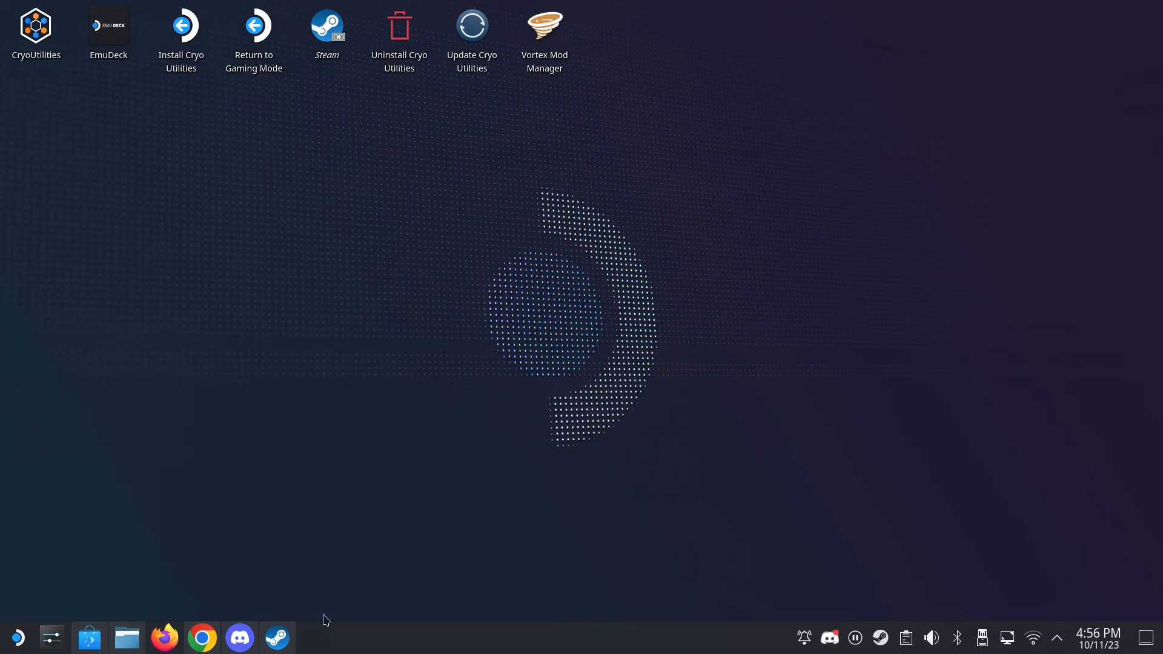
# - Launch WeMod-8.11.5.exe from the Steam library and log in with the account's e-mail and password
pyautogui.click(277, 637)
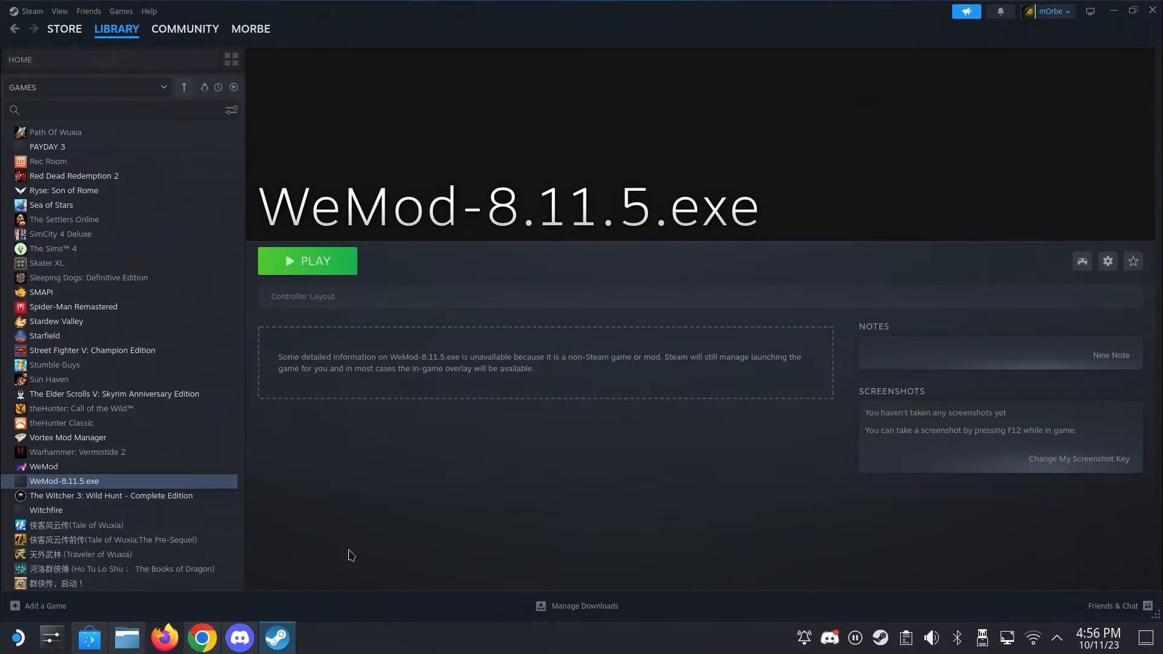
pyautogui.click(328, 266)
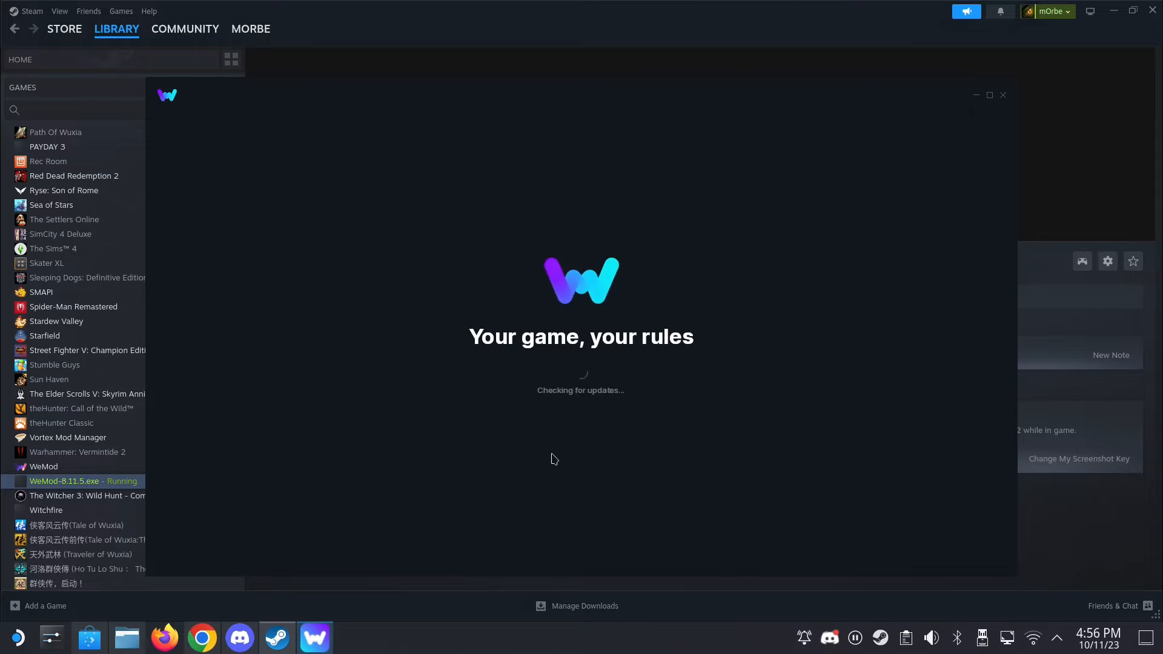
pyautogui.click(571, 469)
pyautogui.click(526, 313)
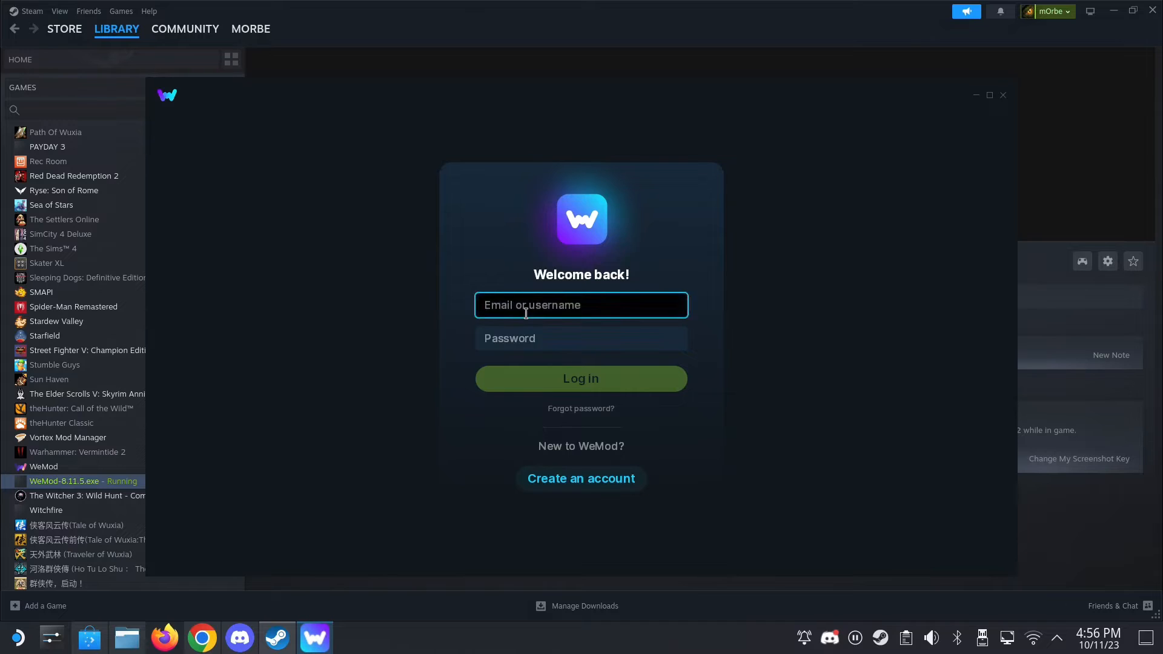
pyautogui.press('Tab')
pyautogui.write('*********')
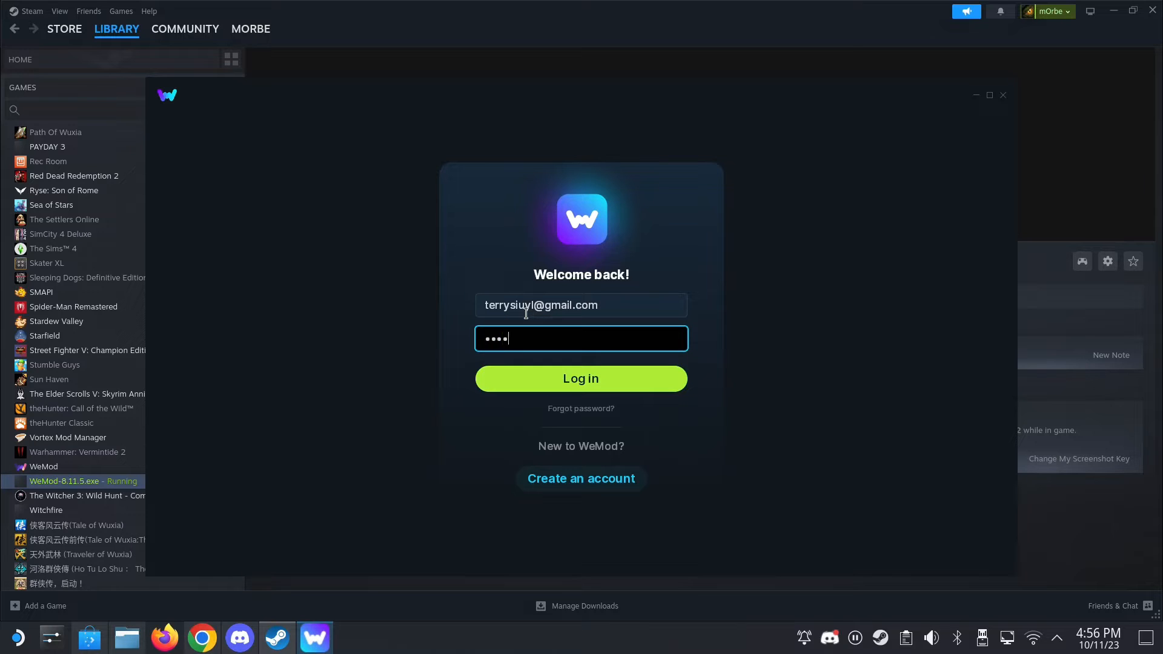
pyautogui.press('Return')
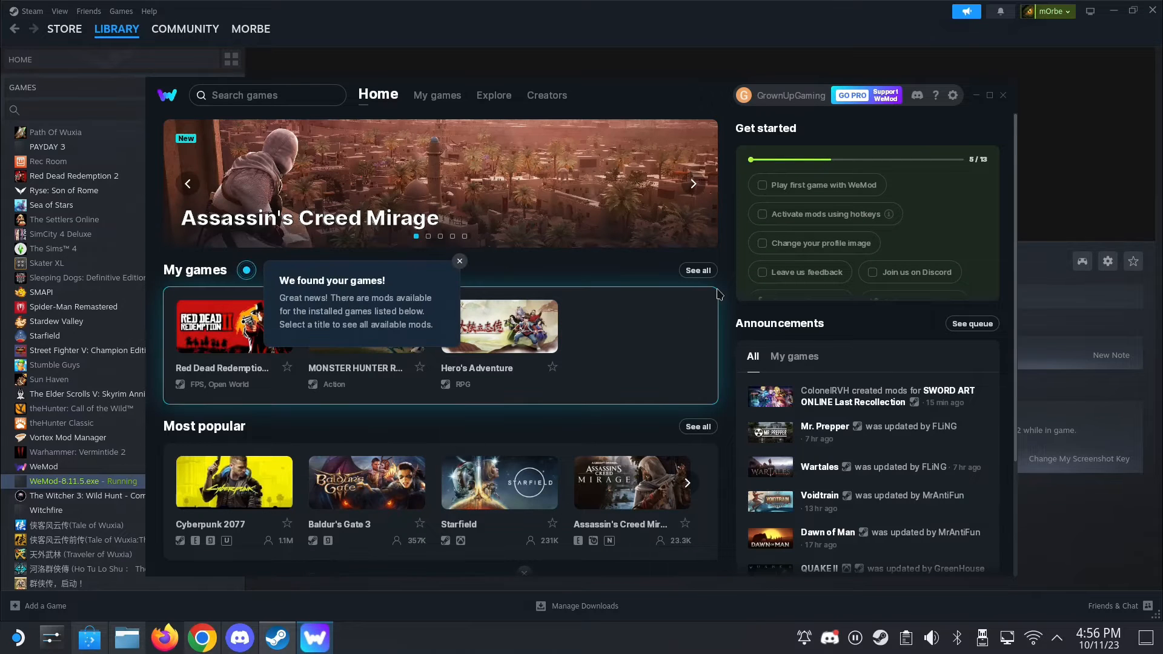
# - Minimize WeMod and stop the running WeMod-8.11.5.exe shortcut from Steam, confirming the stop
pyautogui.click(976, 95)
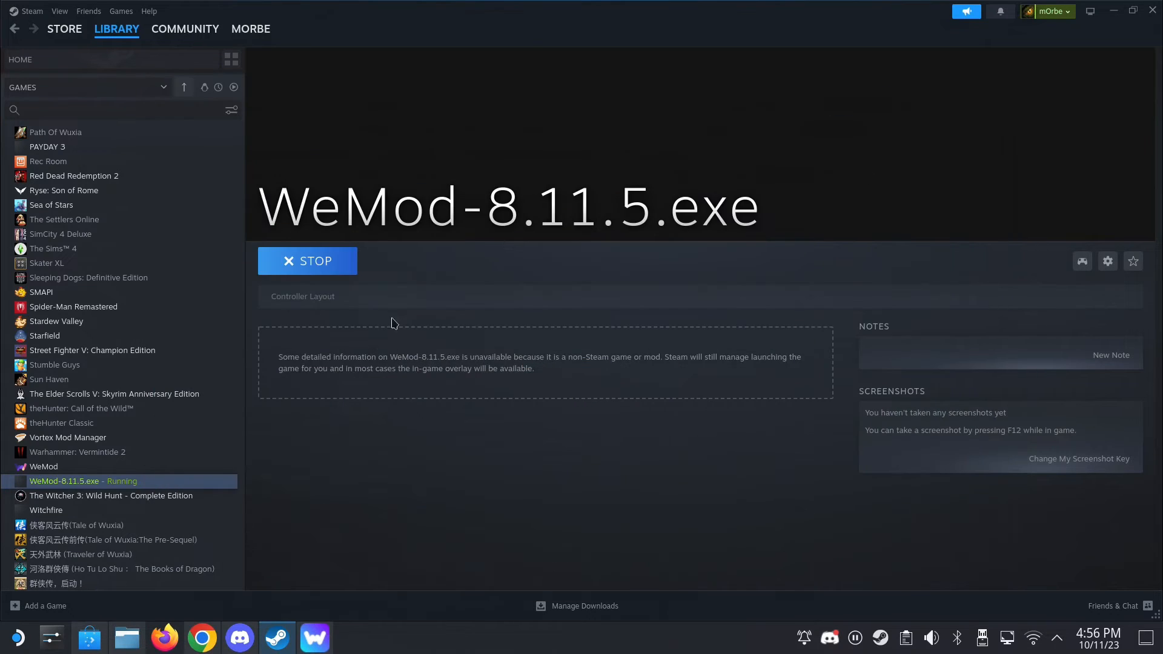
pyautogui.click(335, 263)
pyautogui.click(556, 355)
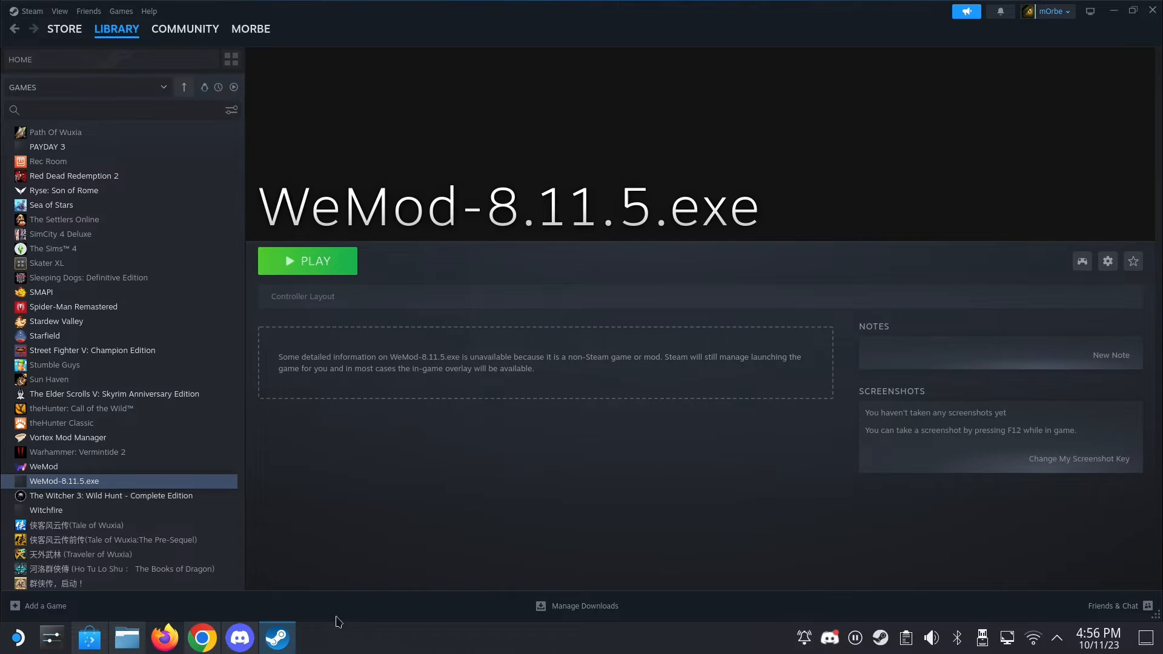
pyautogui.click(35, 608)
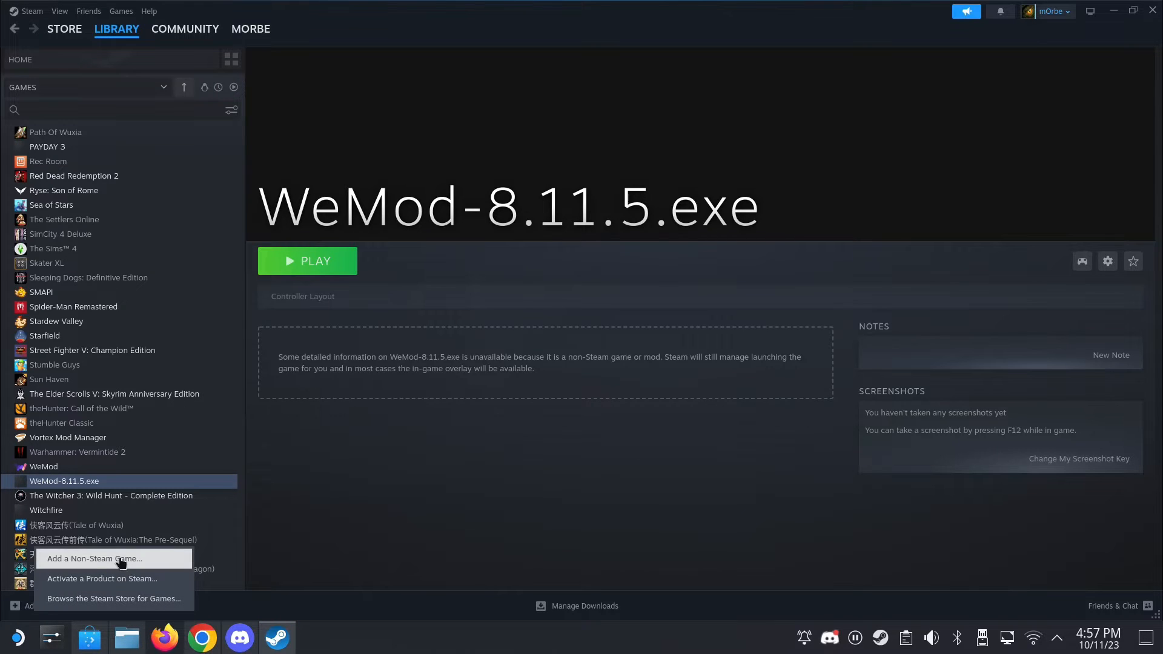
pyautogui.click(127, 647)
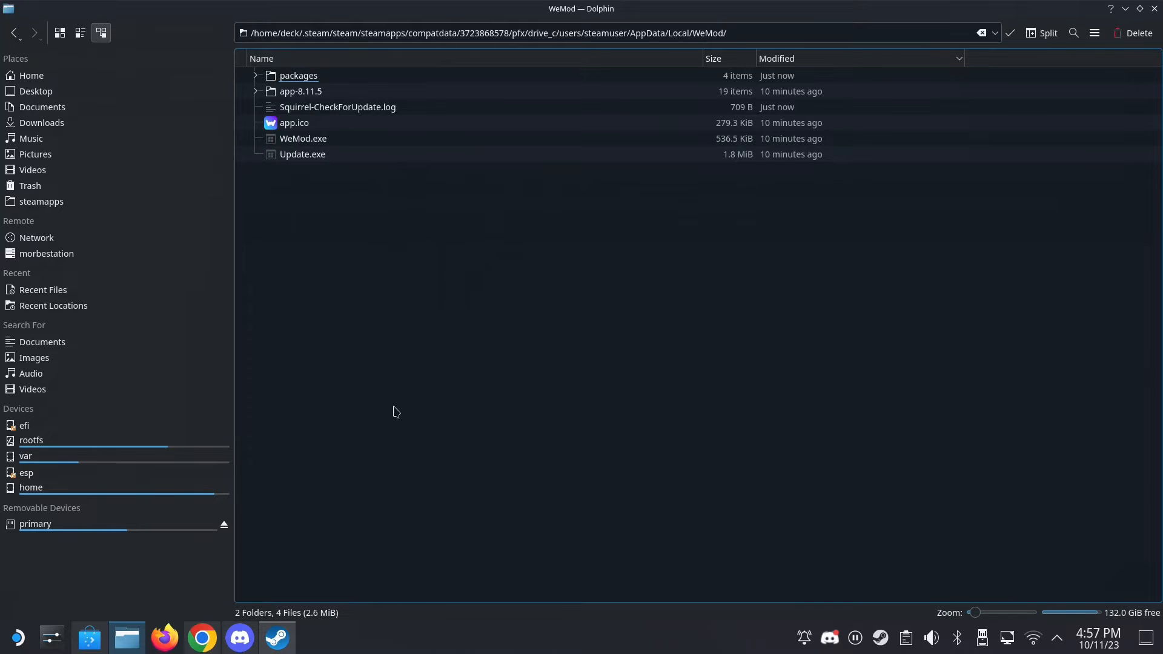
pyautogui.click(273, 647)
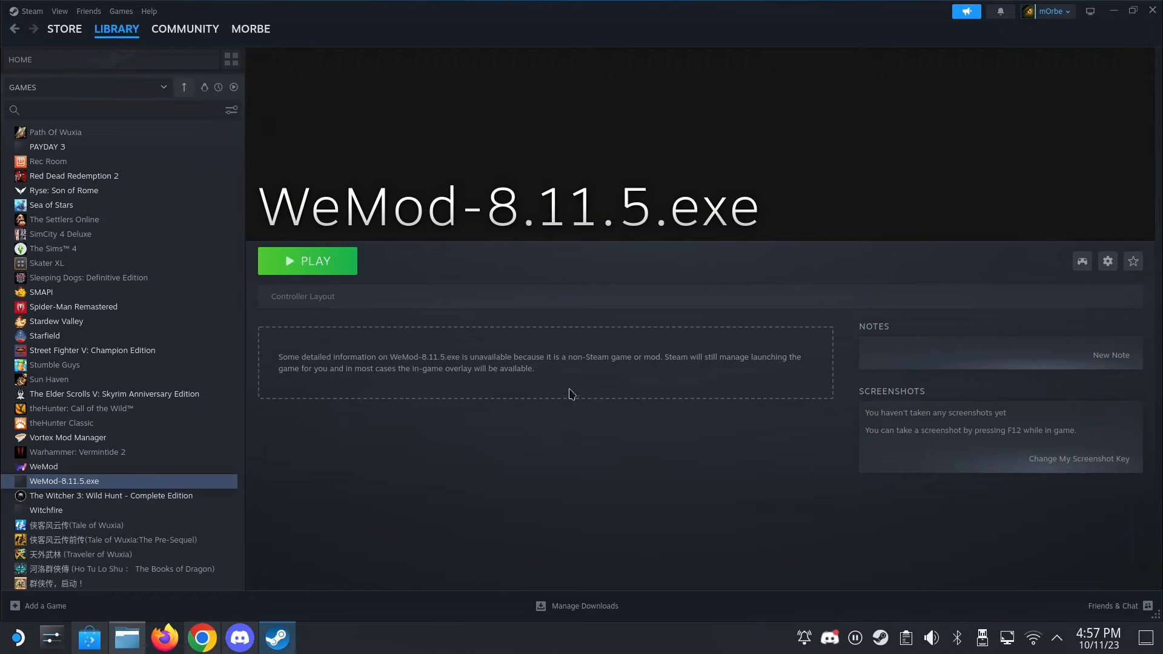
# - Launch Lutris, and look up lutris in the Discover software center while it starts
pyautogui.click(19, 638)
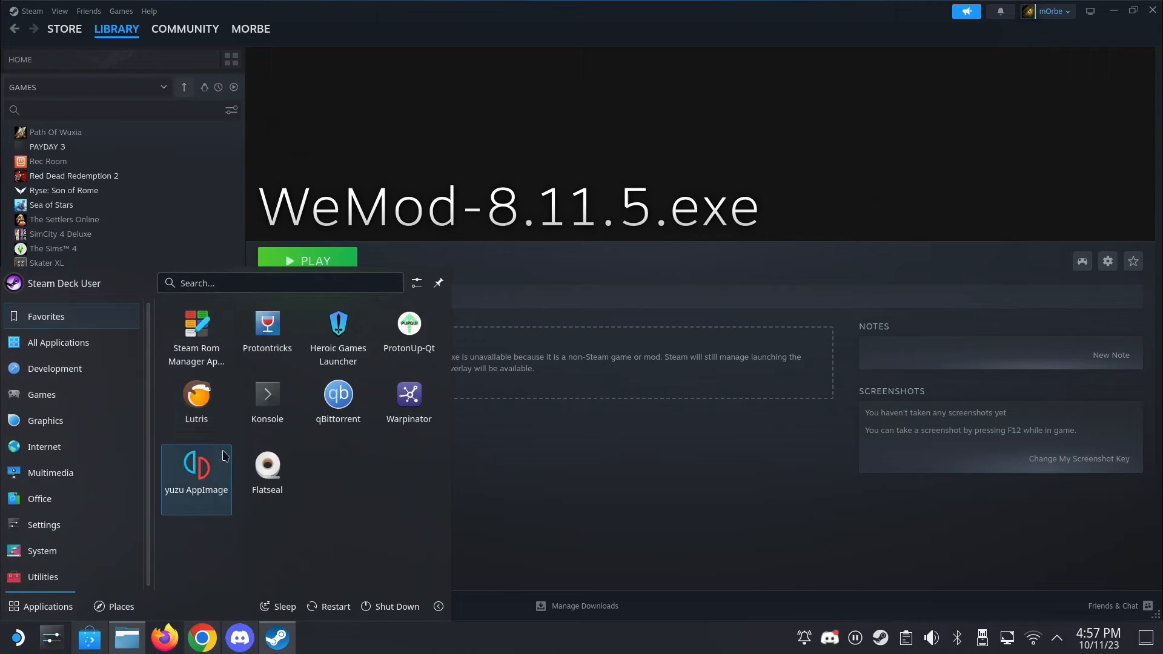
pyautogui.click(222, 427)
pyautogui.click(89, 638)
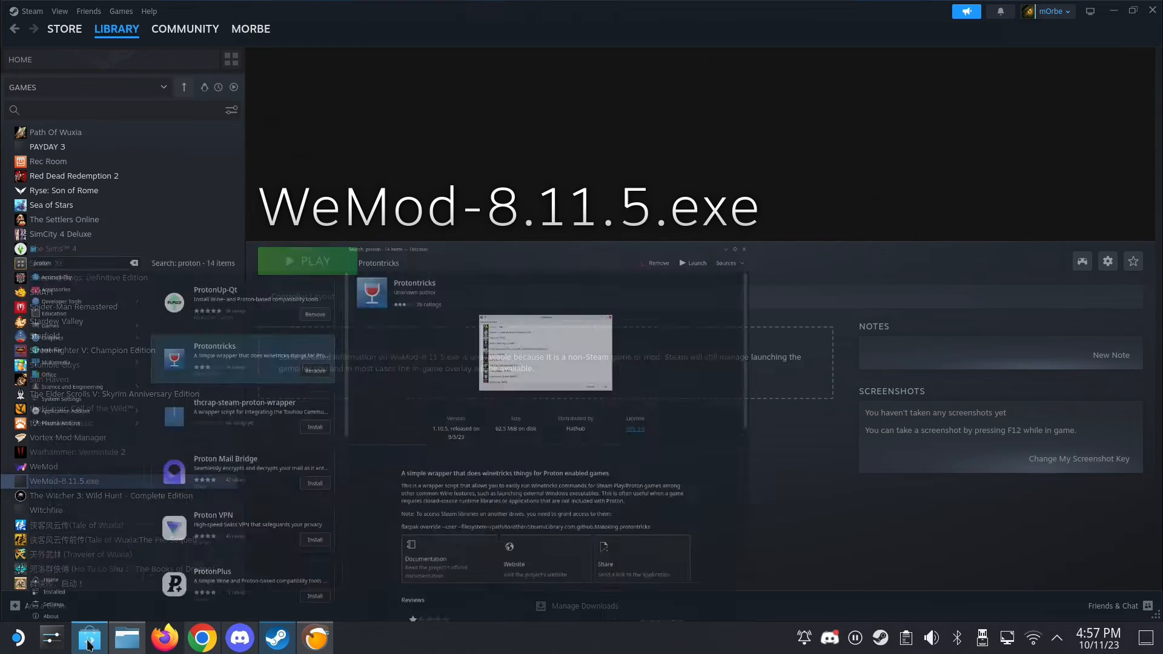
pyautogui.doubleClick(86, 25)
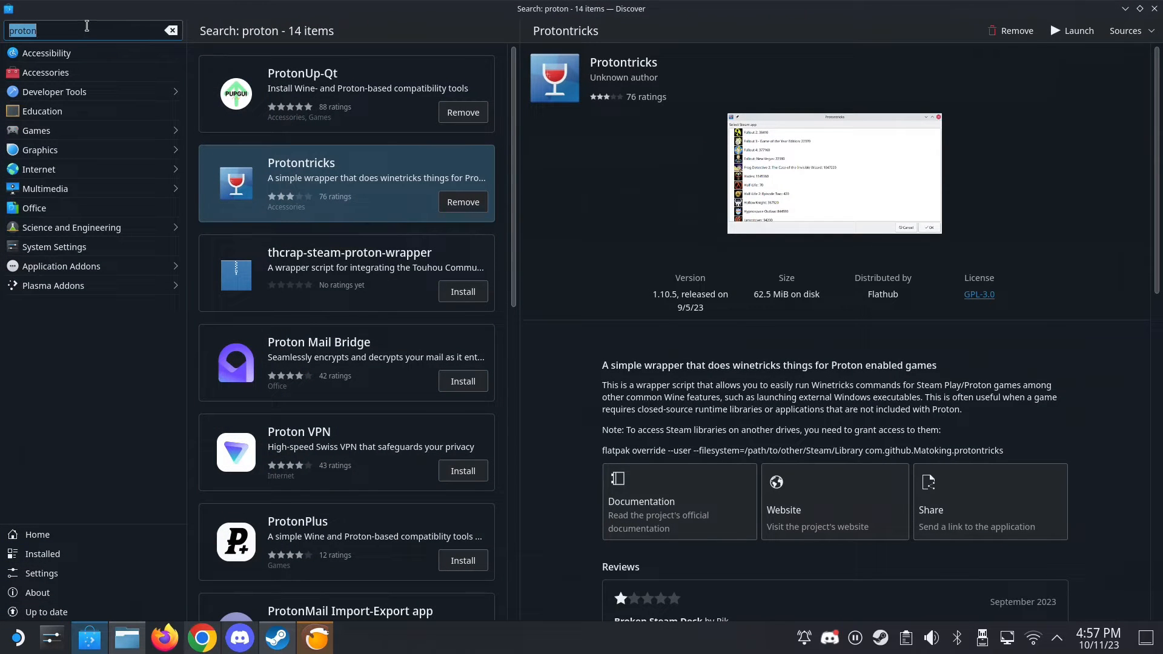
pyautogui.write('lutris')
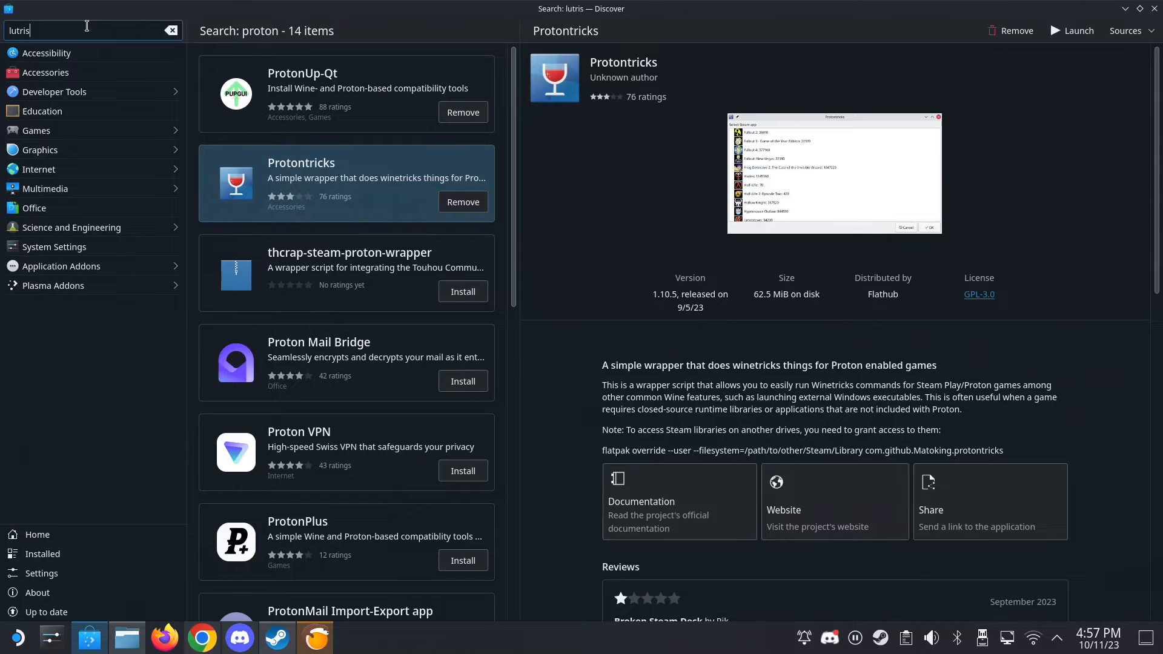
pyautogui.click(1126, 8)
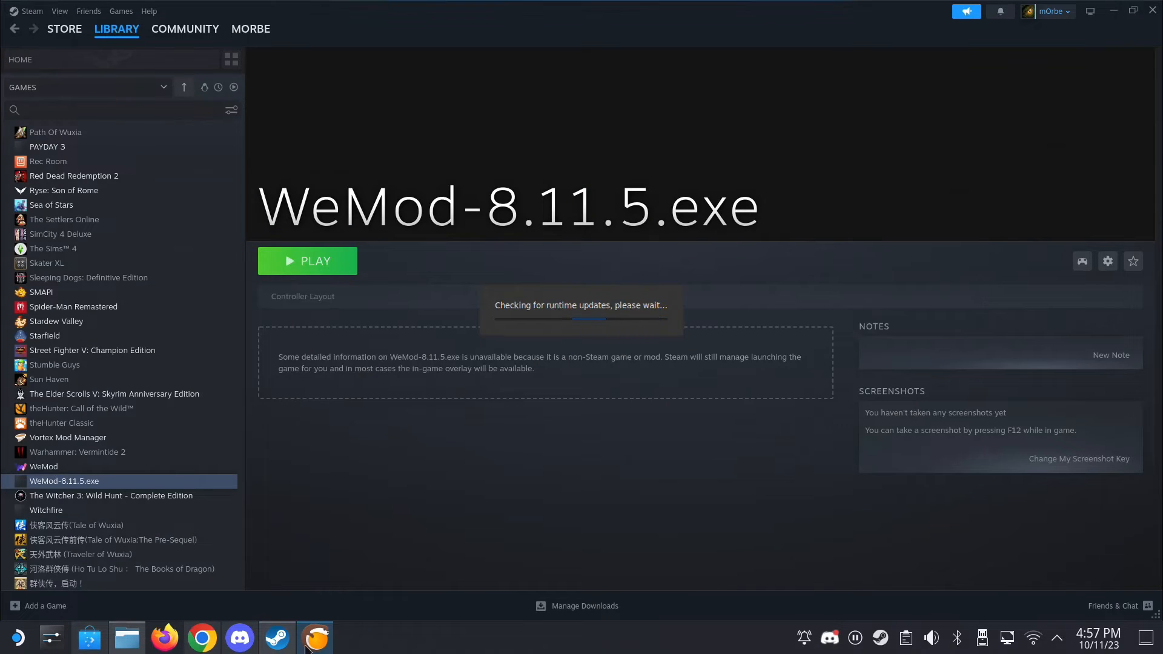
# - Add a locally installed game to Lutris named vortex_testing with Wine (Runs Windows games) as its runner
pyautogui.click(656, 192)
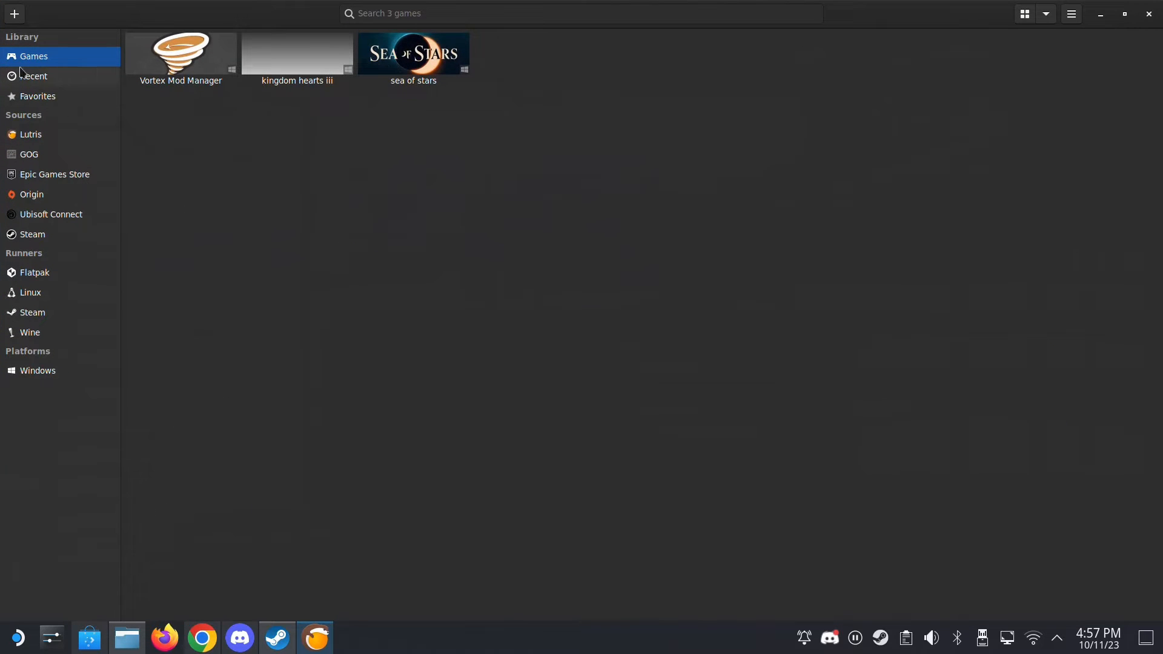
pyautogui.click(14, 14)
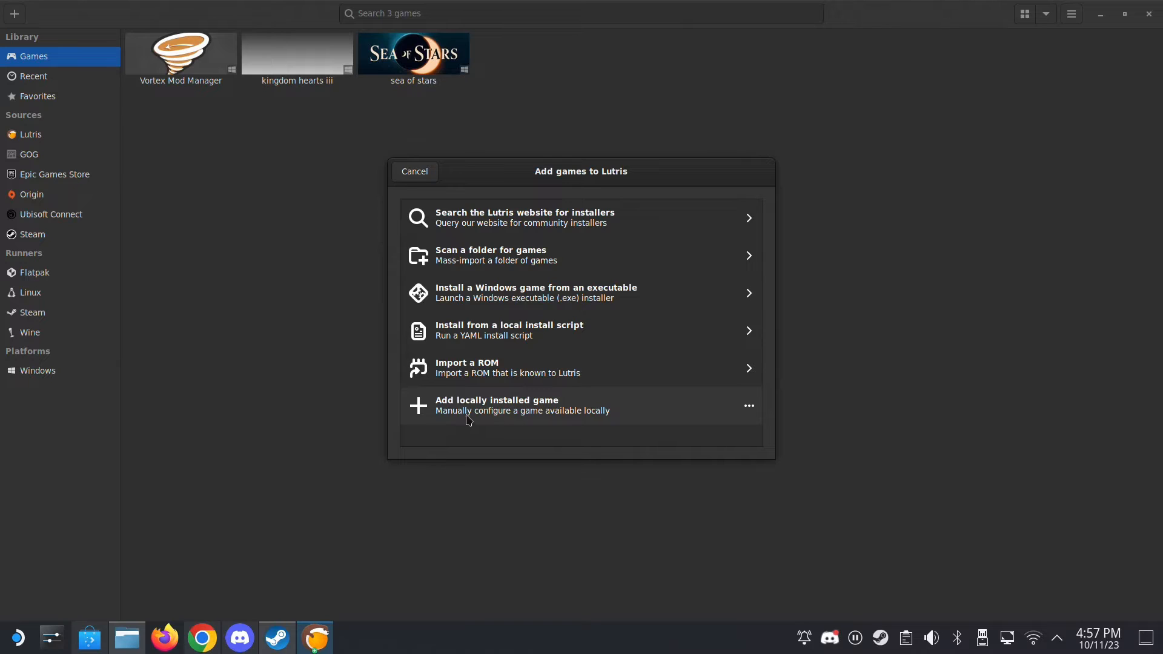
pyautogui.click(517, 408)
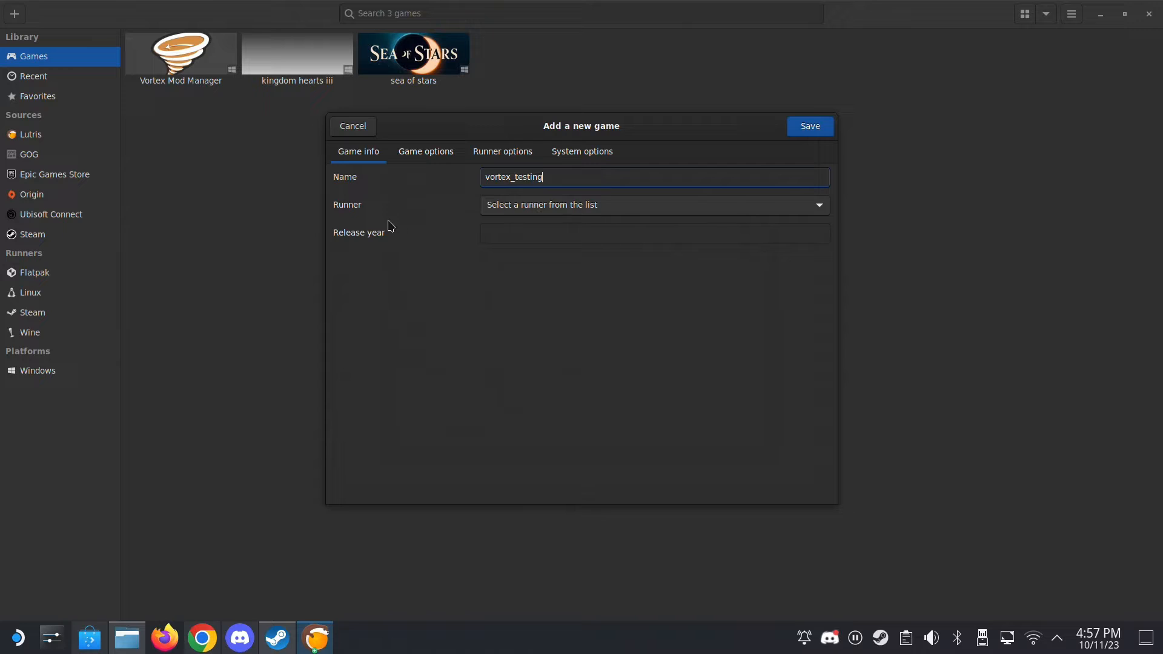
pyautogui.click(602, 206)
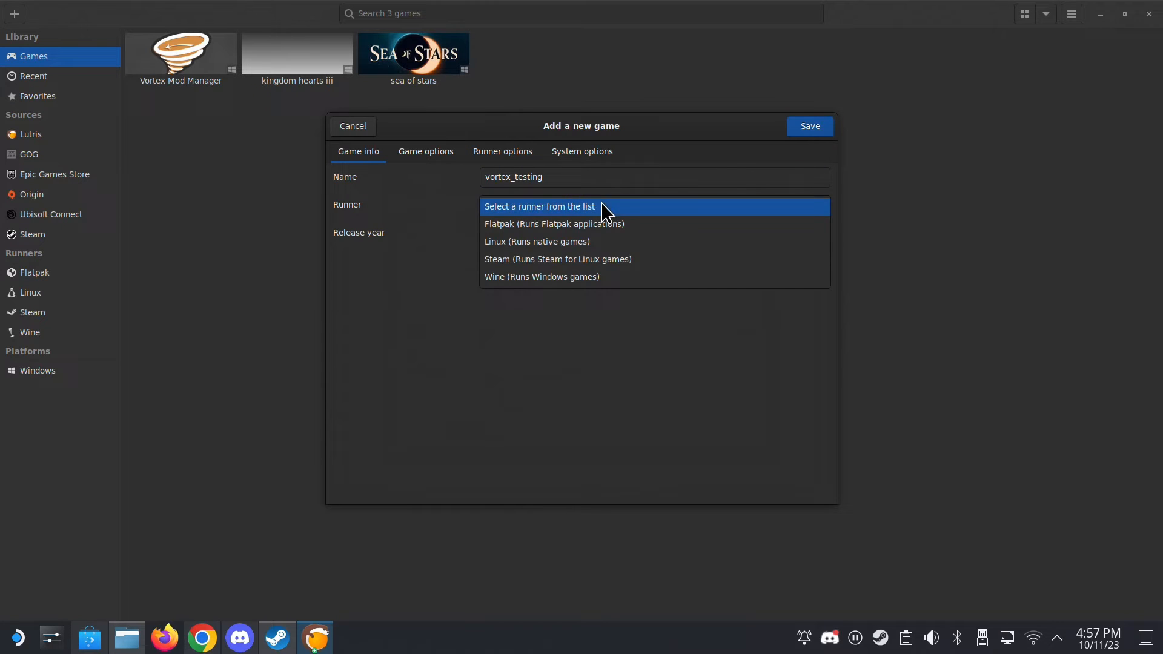
pyautogui.click(511, 278)
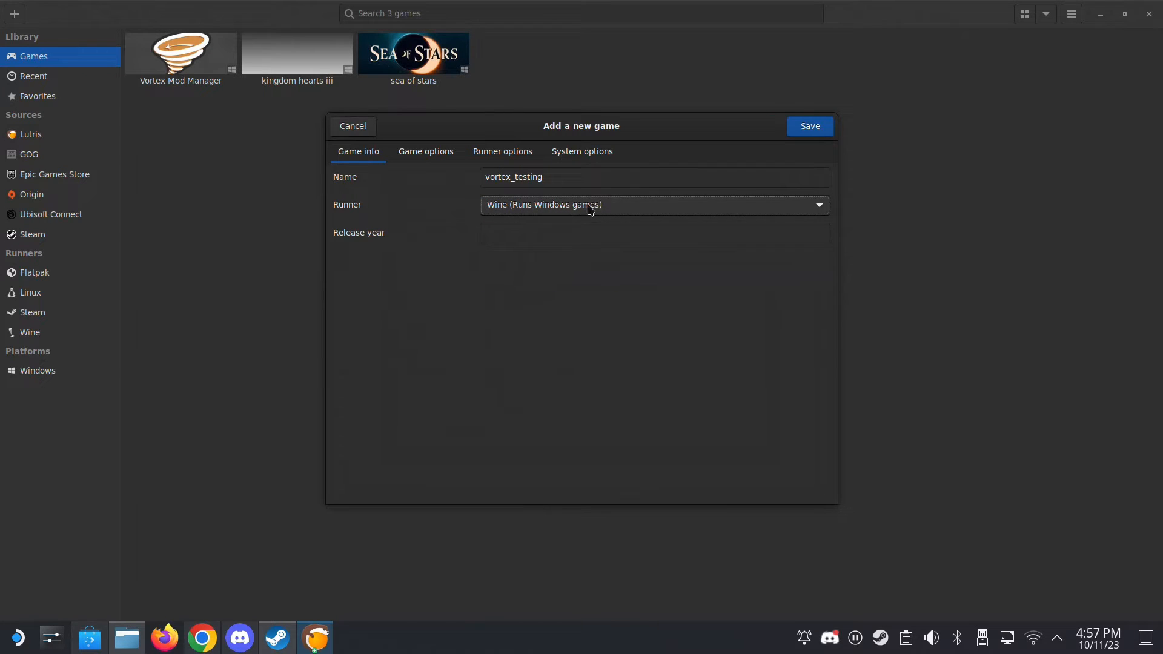
# - Set the new game's executable to Vortex-1-1-9-5-1695634295.exe from the Downloads folder
pyautogui.click(427, 158)
pyautogui.click(788, 184)
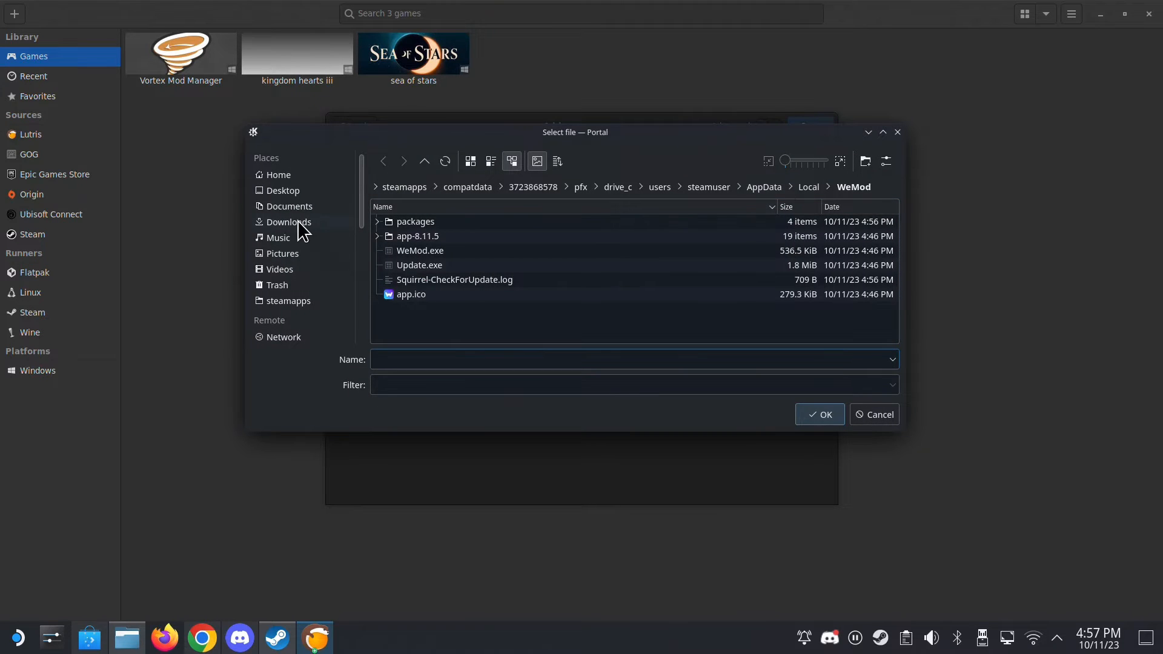
pyautogui.click(299, 223)
pyautogui.scroll(-5, 485, 267)
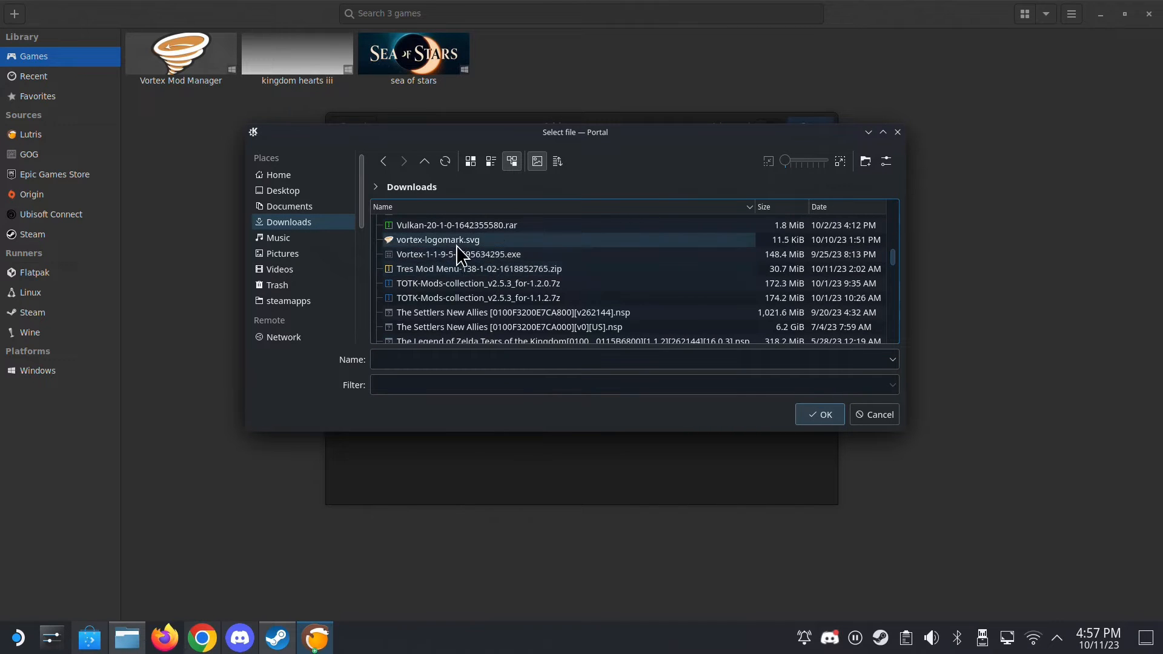
pyautogui.click(476, 255)
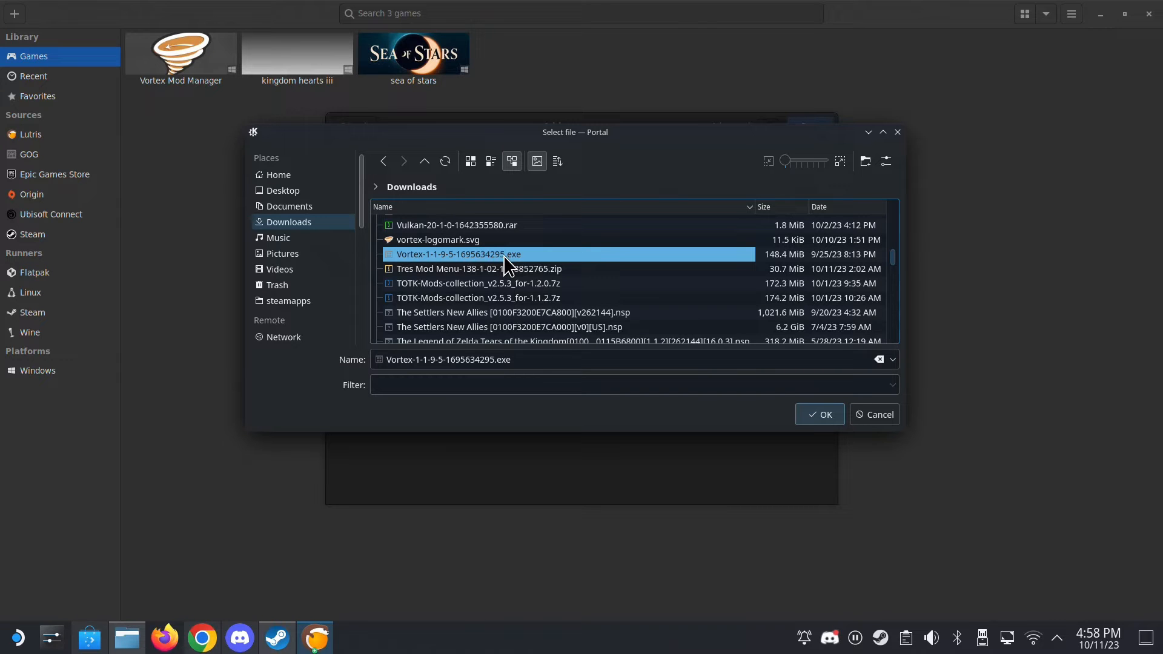
pyautogui.doubleClick(504, 255)
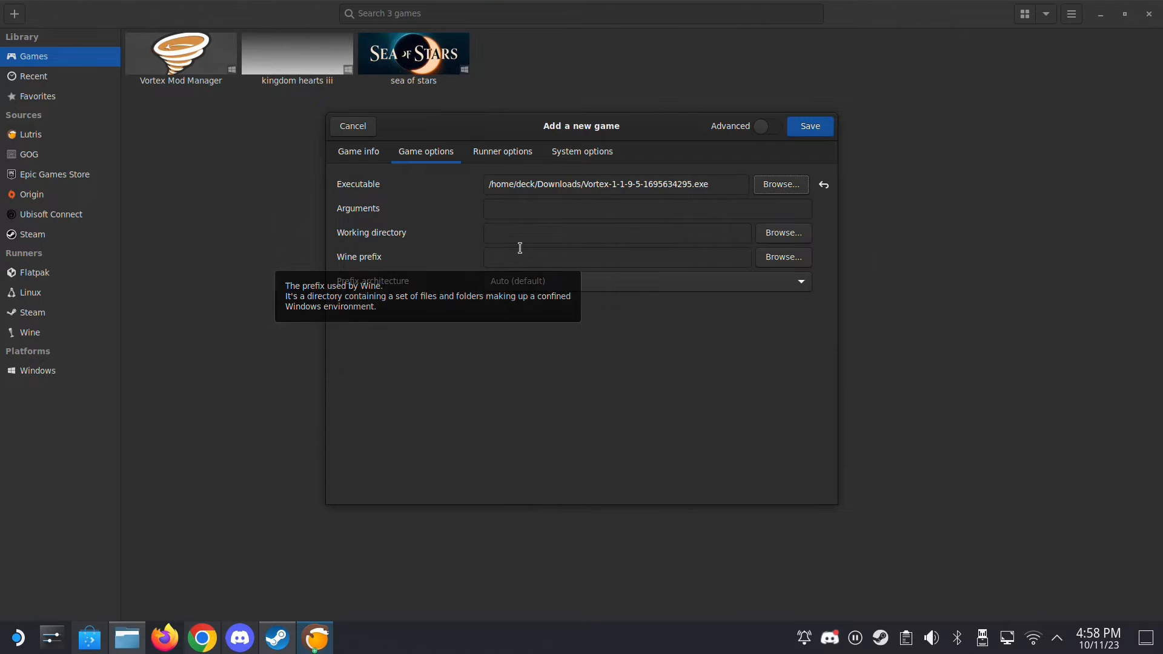
pyautogui.click(127, 636)
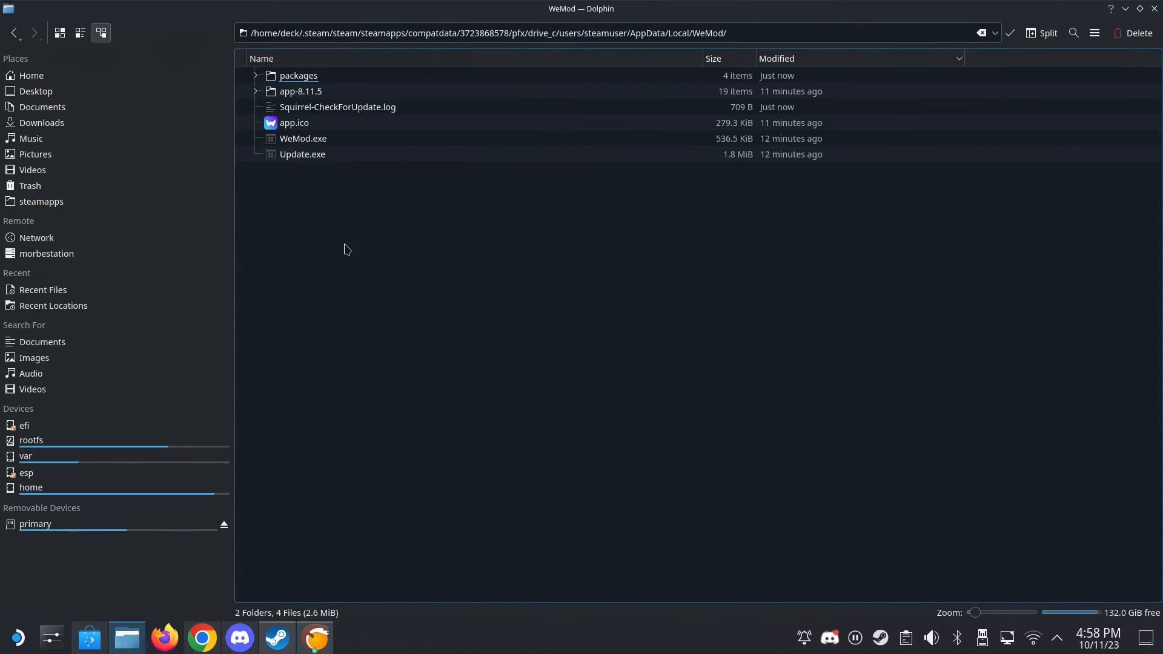
pyautogui.doubleClick(320, 79)
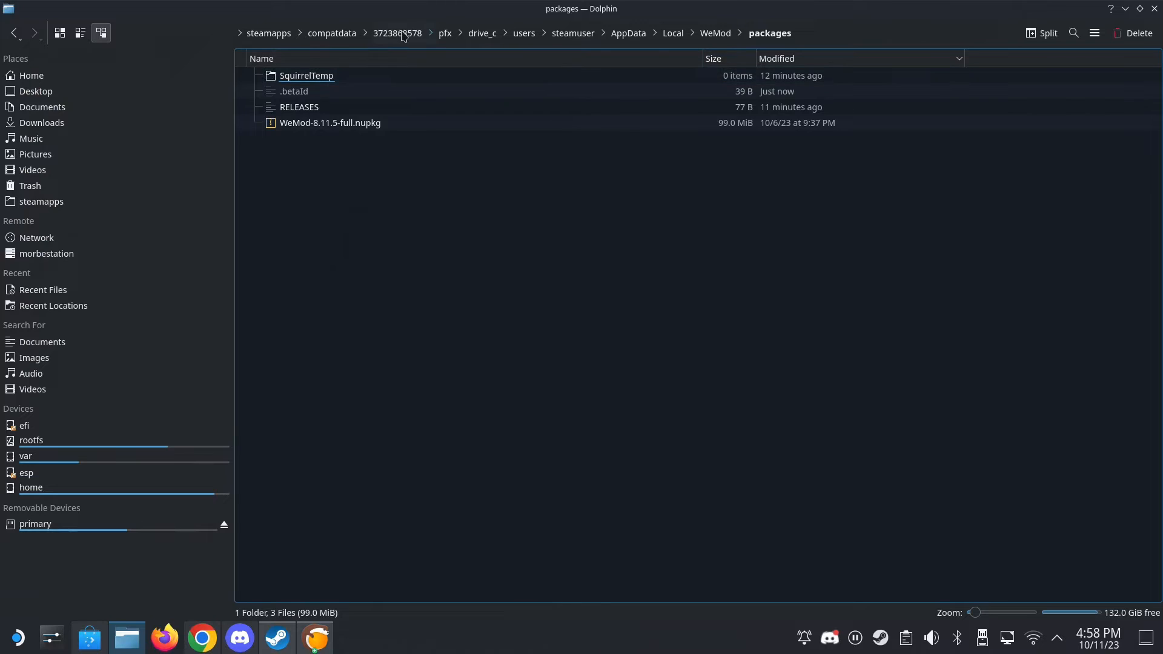
pyautogui.click(447, 33)
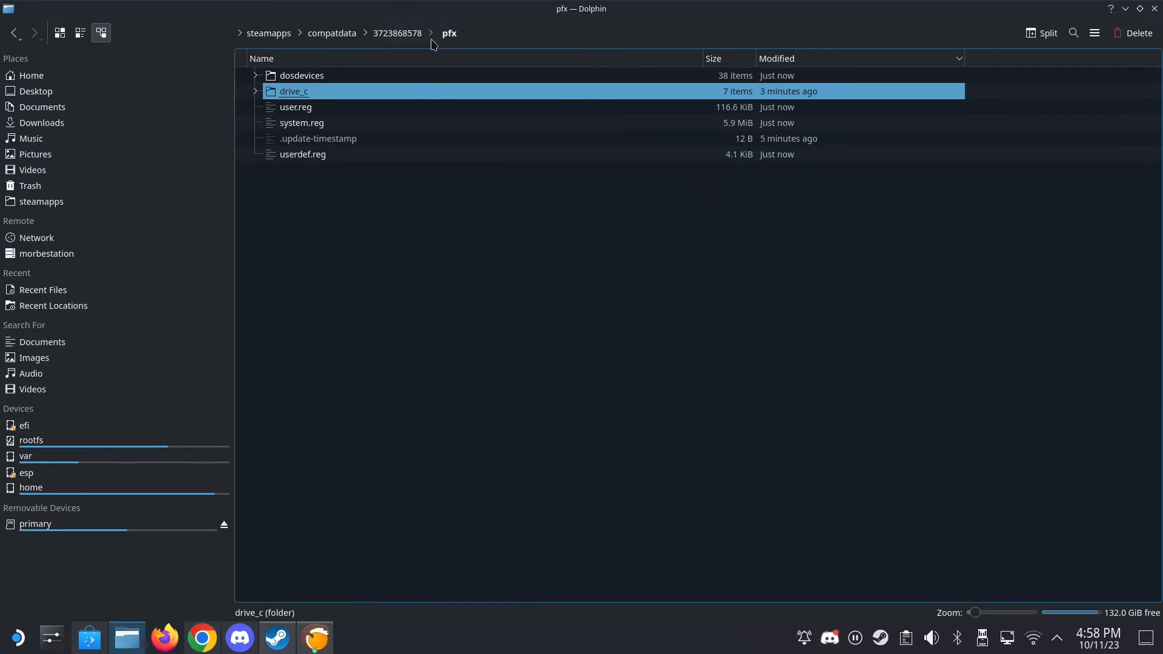
pyautogui.click(390, 35)
pyautogui.doubleClick(324, 77)
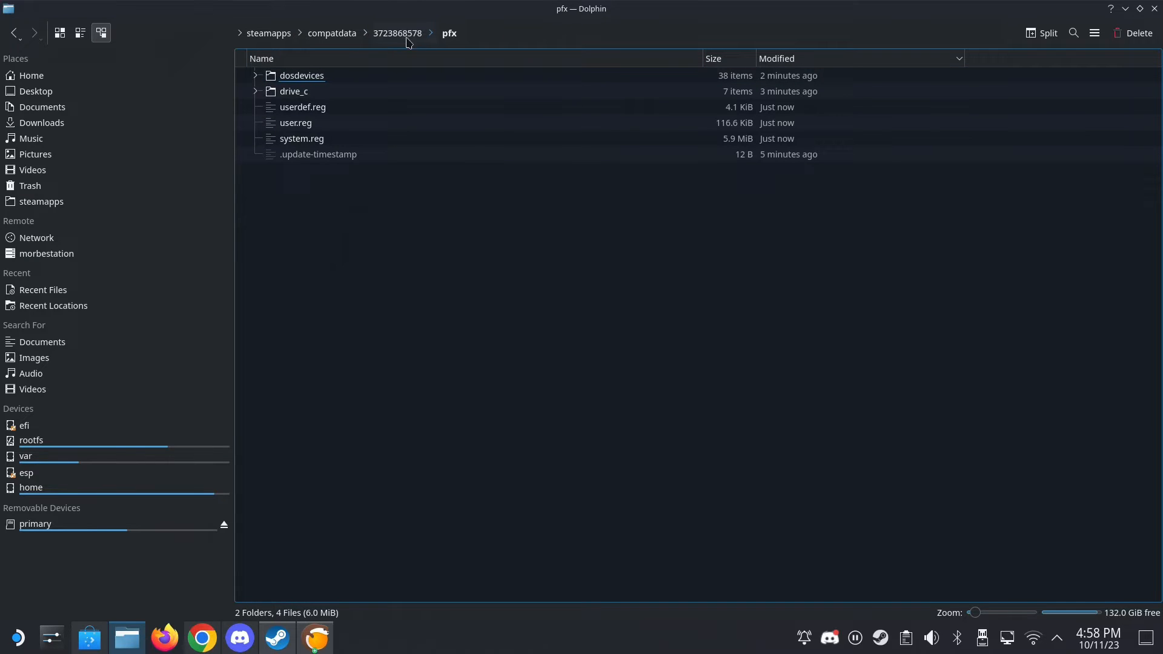
# - Launch Protontricks and look up the app ID of the WeMod-8.11.5.exe shortcut in its app list
pyautogui.click(17, 637)
pyautogui.click(267, 375)
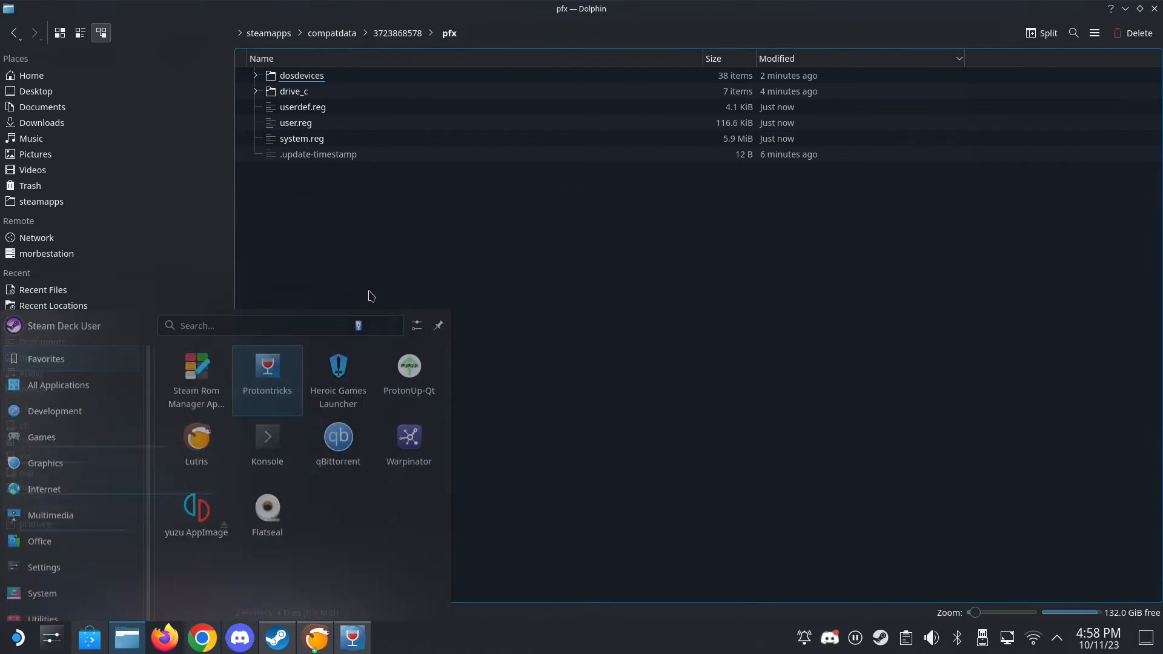
pyautogui.scroll(-10, 551, 321)
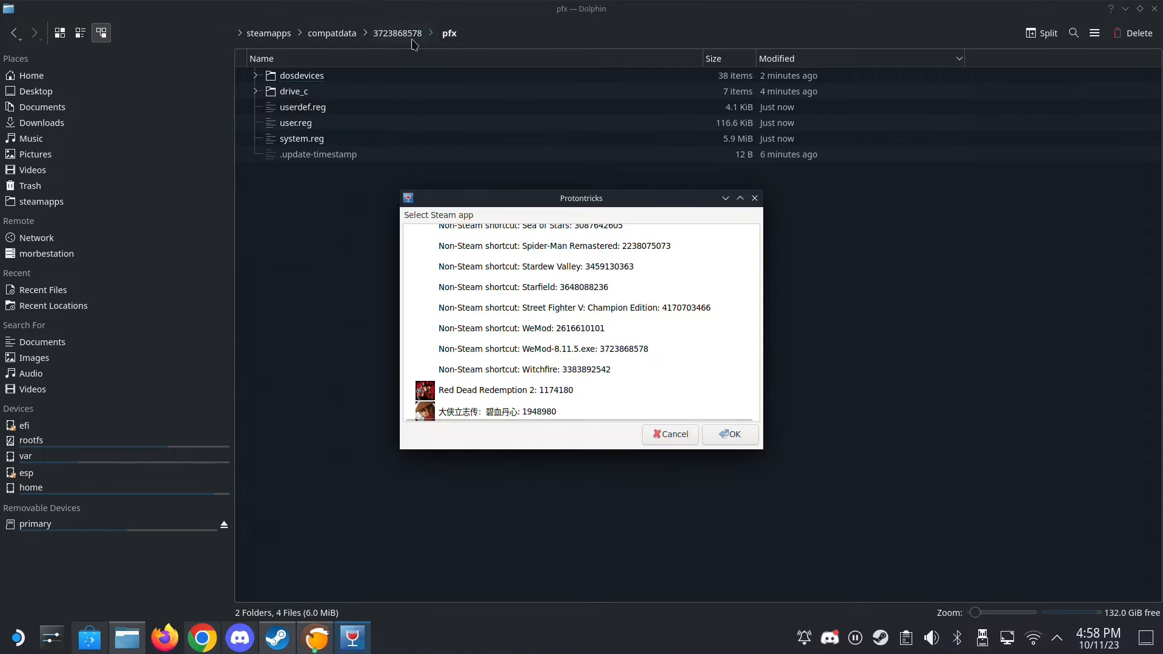
pyautogui.click(324, 285)
# - Copy the full path of the open pfx folder and paste it as the new Lutris game's Wine prefix
pyautogui.click(483, 33)
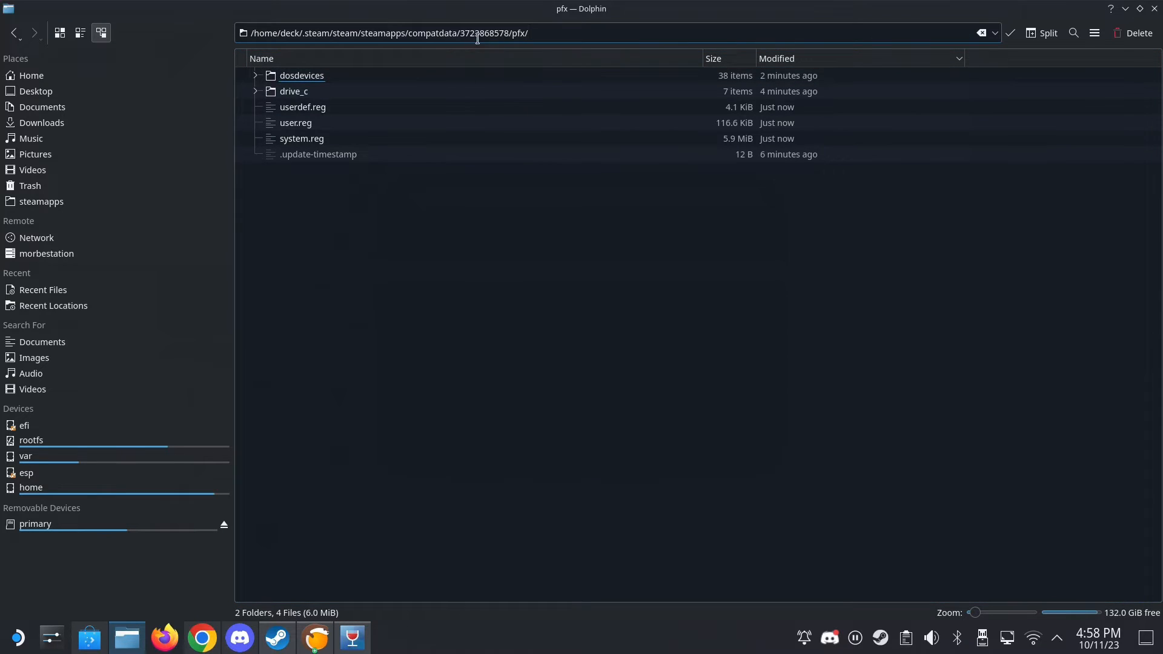
pyautogui.tripleClick(550, 29)
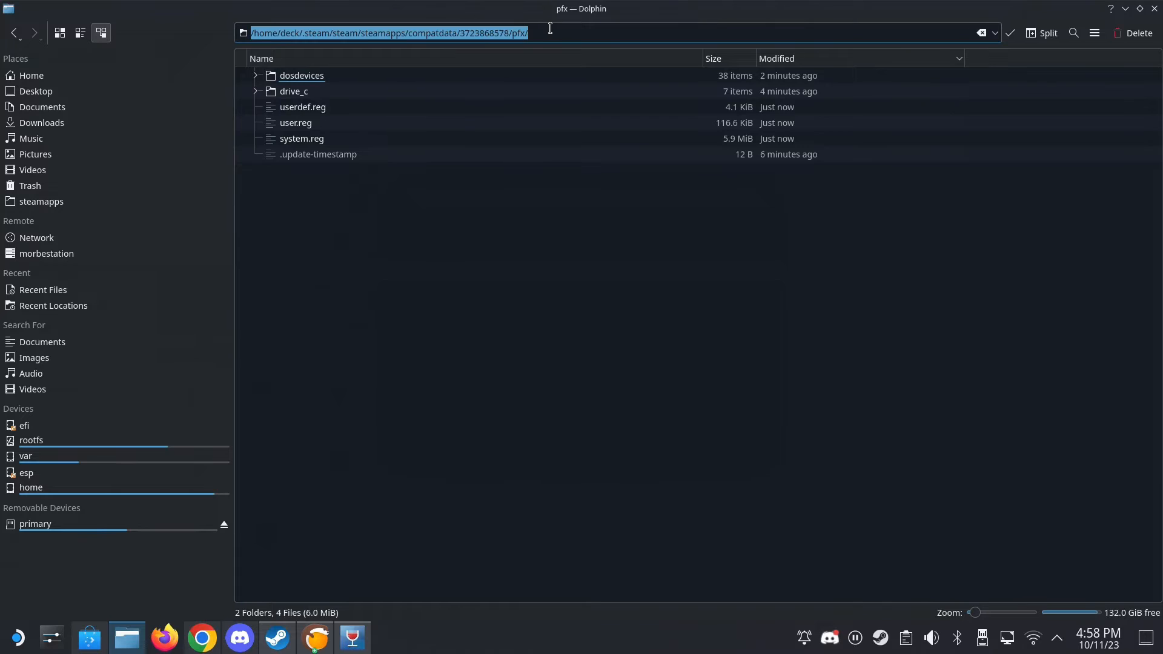
pyautogui.rightClick(514, 31)
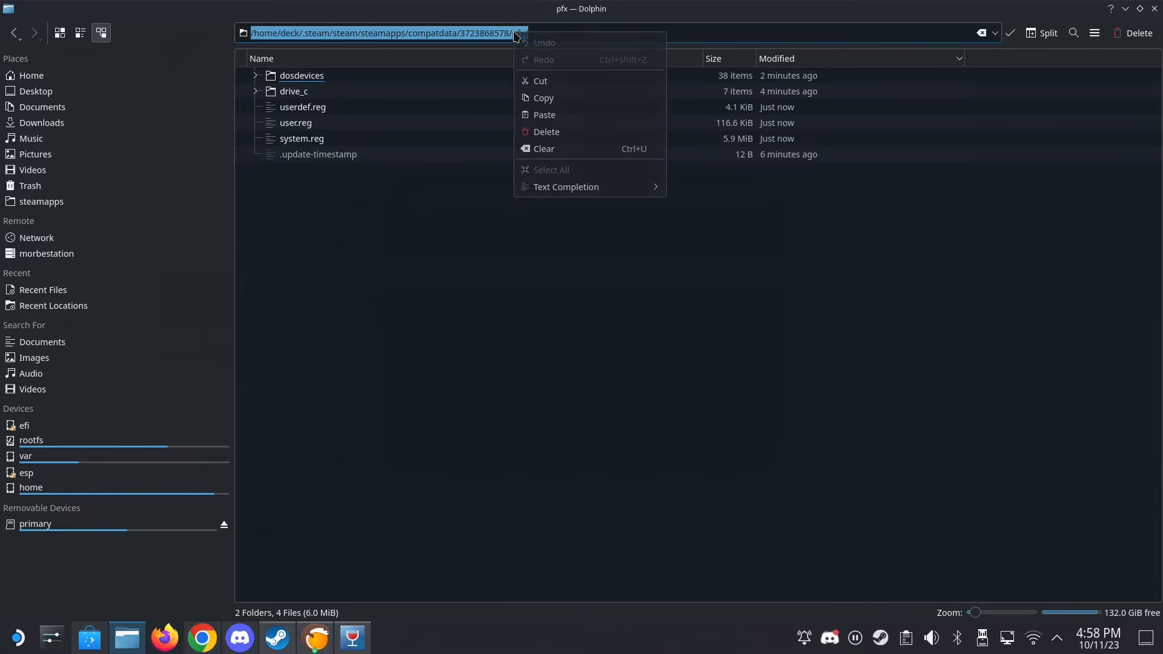
pyautogui.click(542, 98)
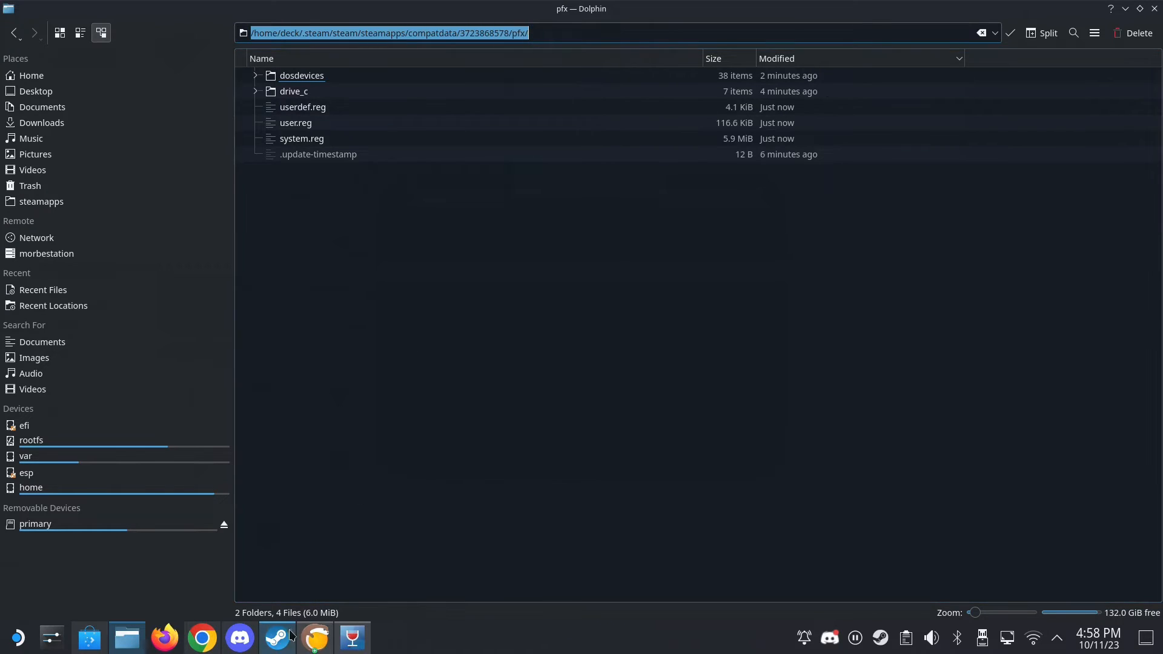
pyautogui.click(132, 646)
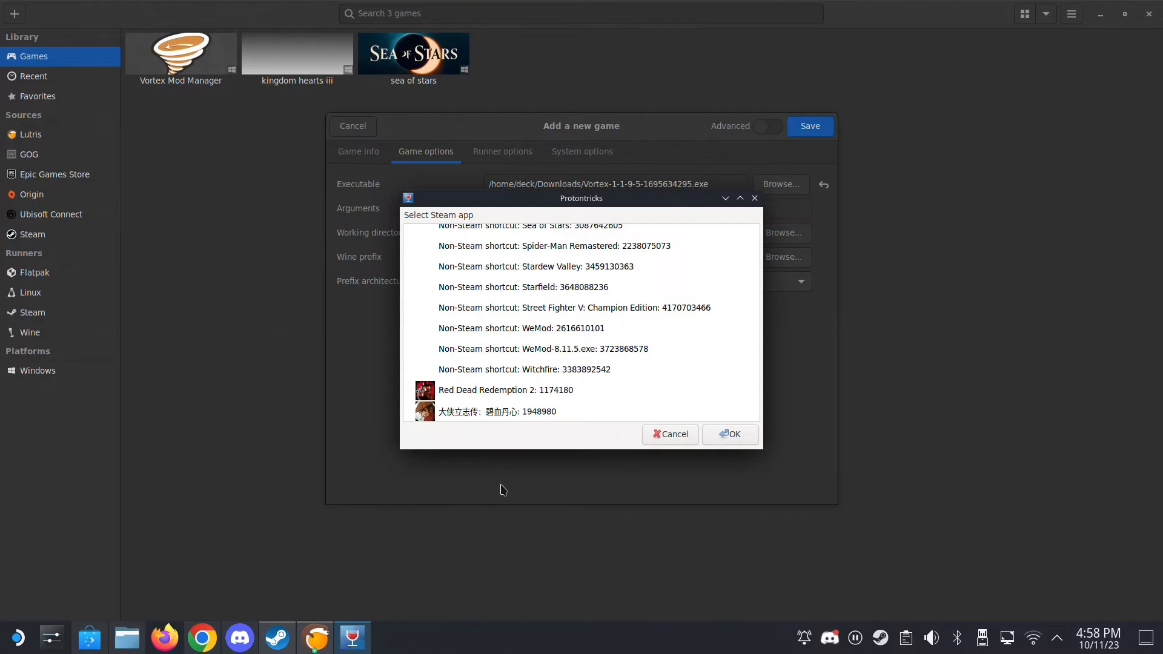
pyautogui.click(648, 434)
pyautogui.click(541, 254)
pyautogui.rightClick(528, 254)
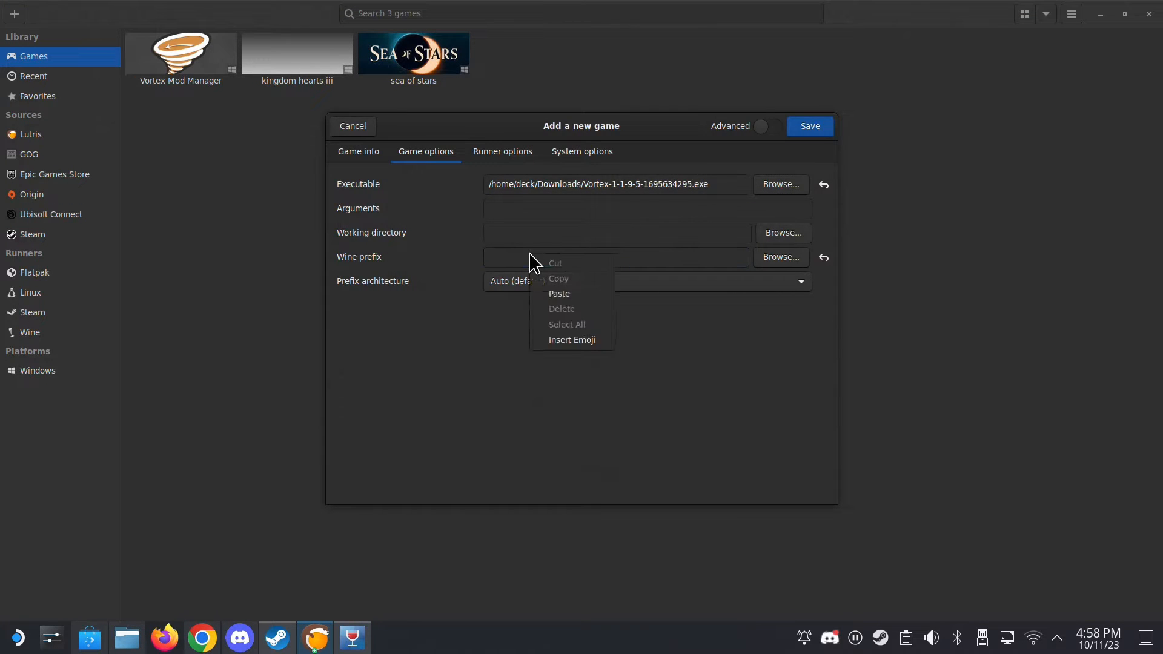
pyautogui.click(560, 295)
pyautogui.moveTo(677, 257); pyautogui.dragTo(770, 257)
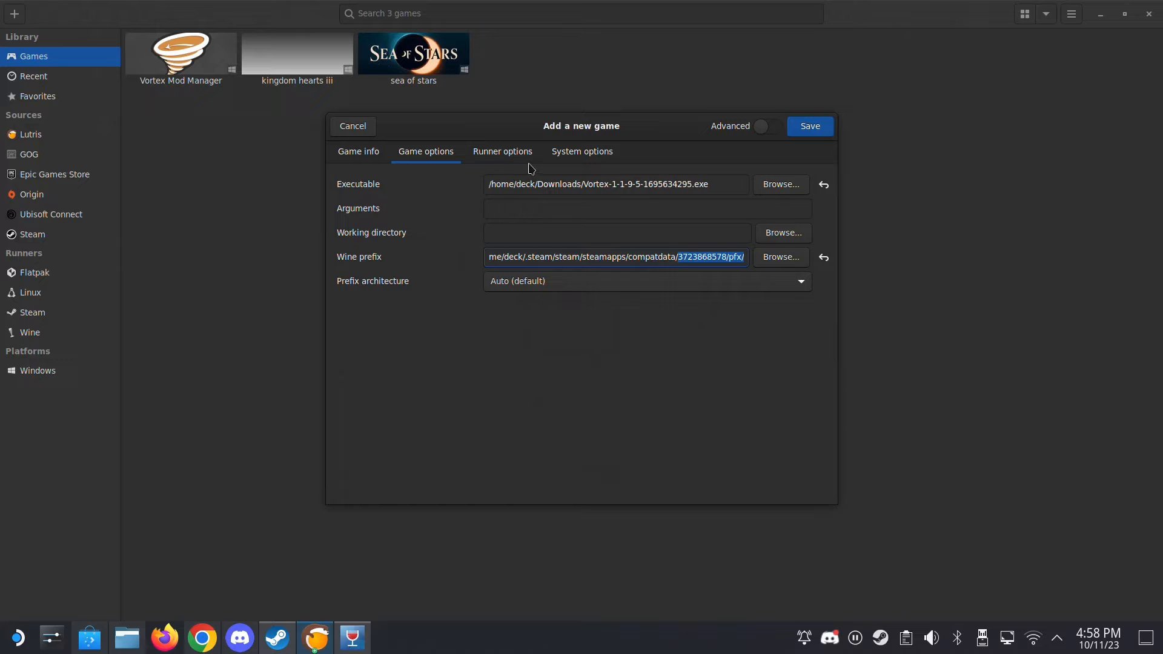
# - Set the new game's Wine version to Proton - Experimental and save the vortex_testing entry
pyautogui.click(508, 157)
pyautogui.click(566, 217)
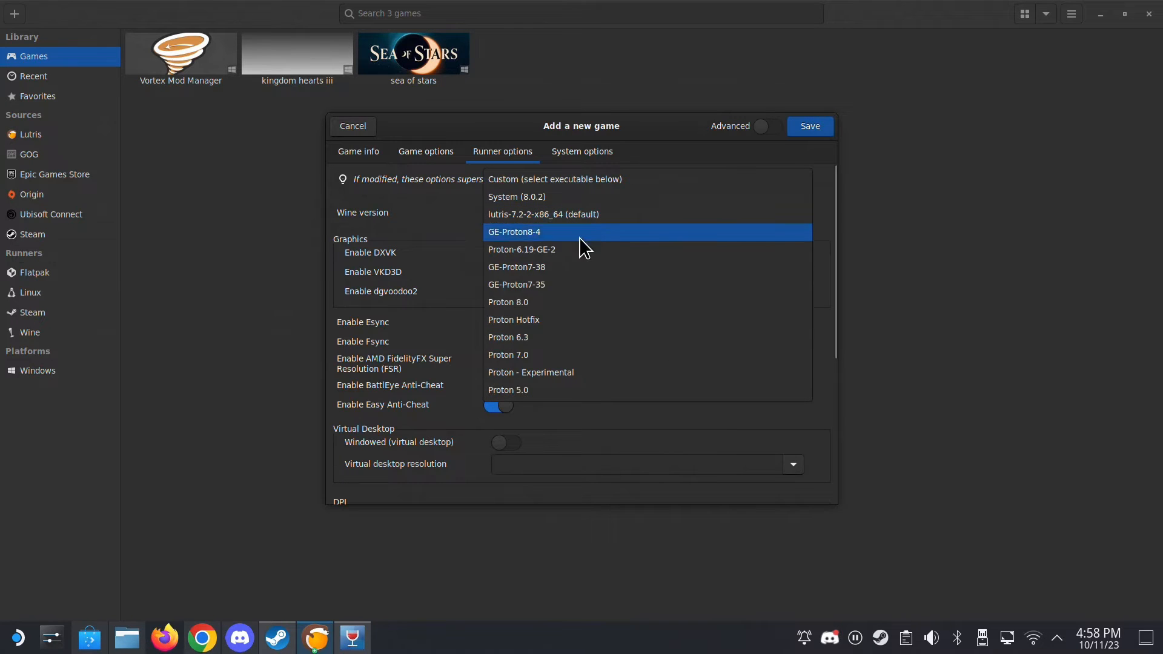
pyautogui.click(559, 368)
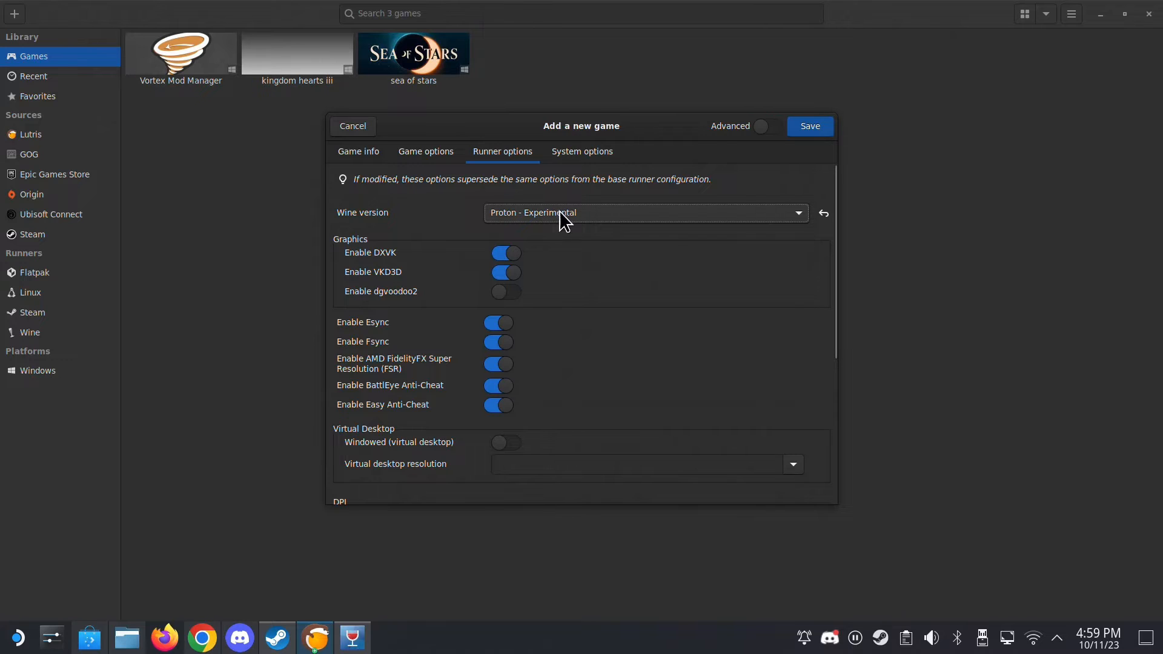
pyautogui.click(604, 219)
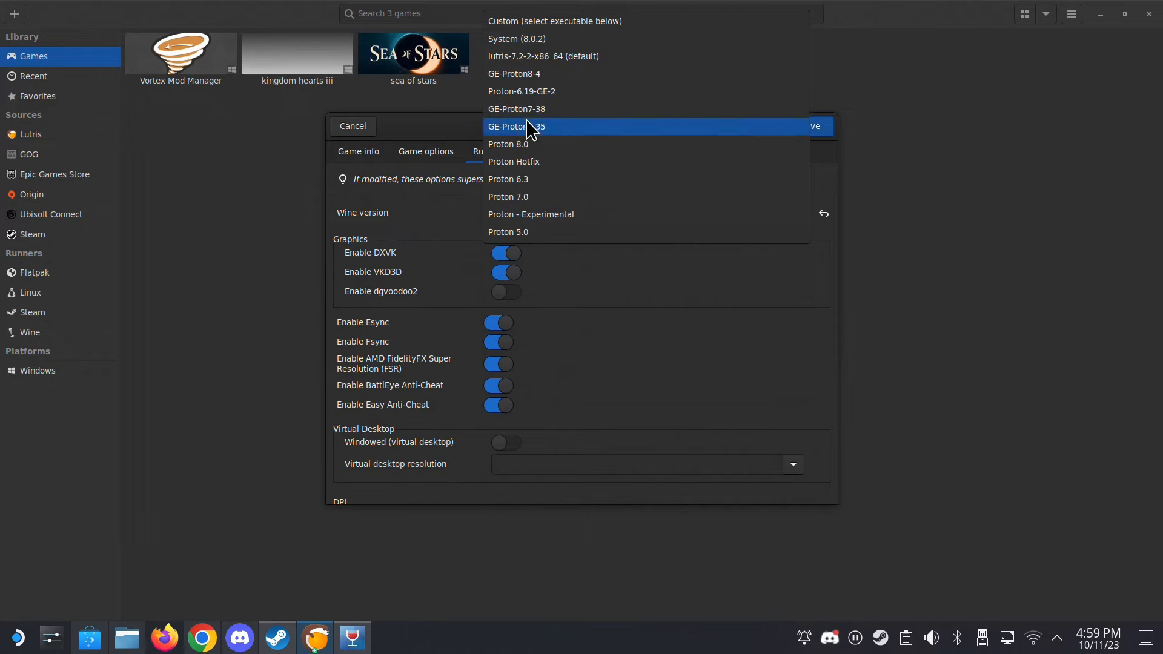
pyautogui.click(541, 219)
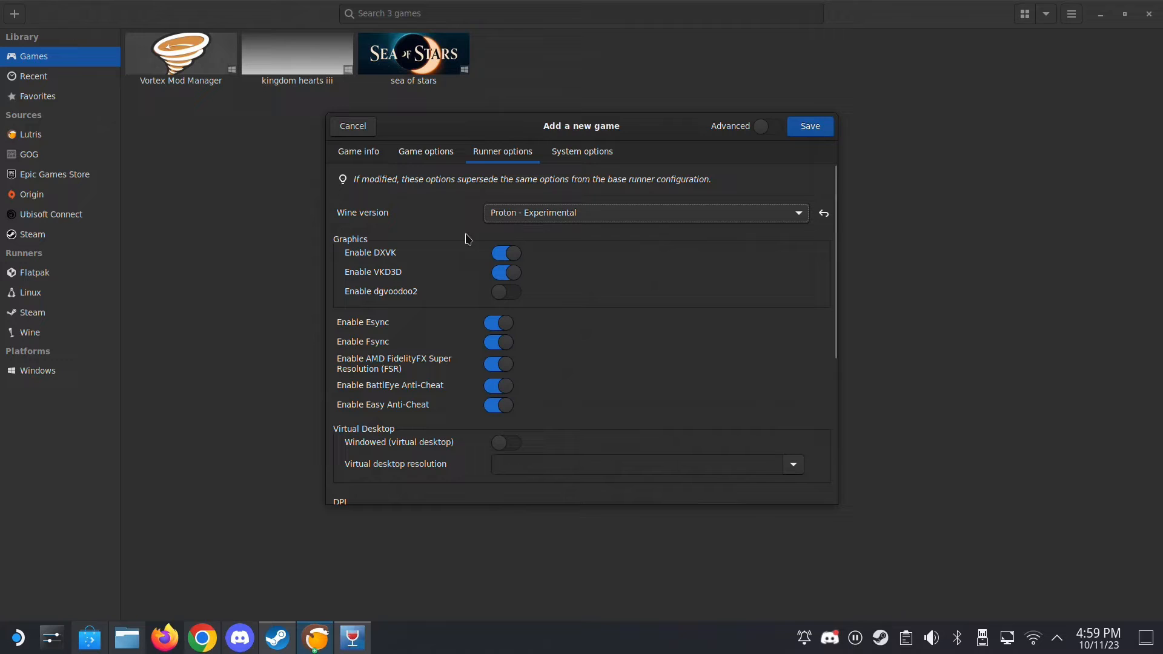
pyautogui.click(811, 127)
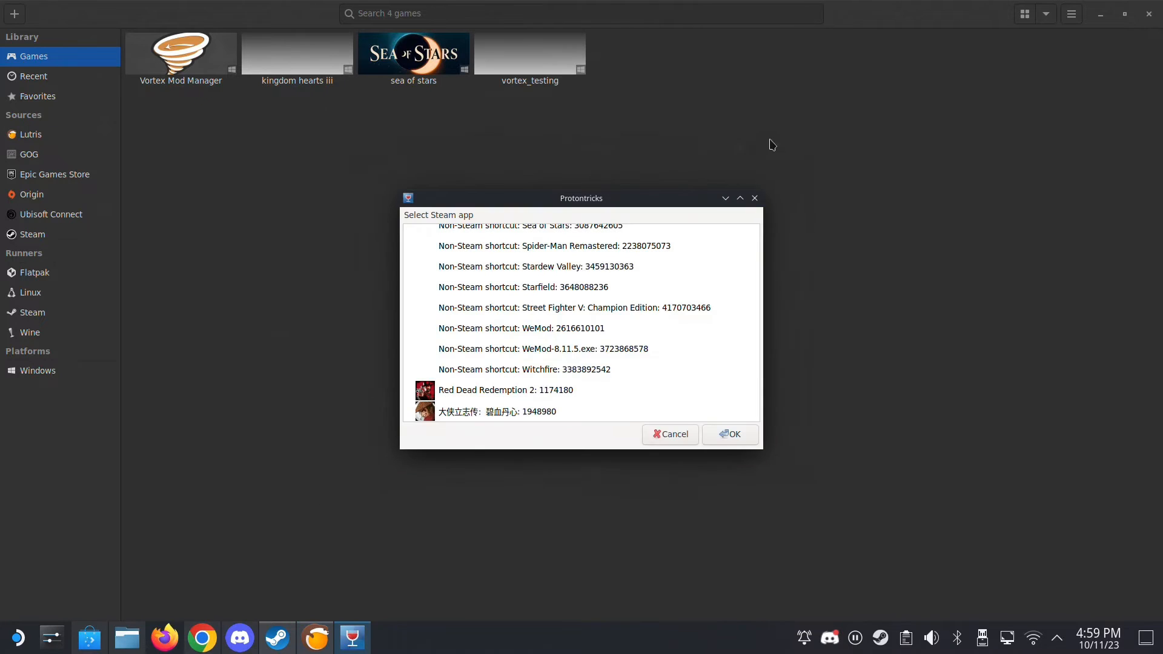
# - Try to run the Vortex installer through vortex_testing in Lutris, and abort the setup
pyautogui.press('Escape')
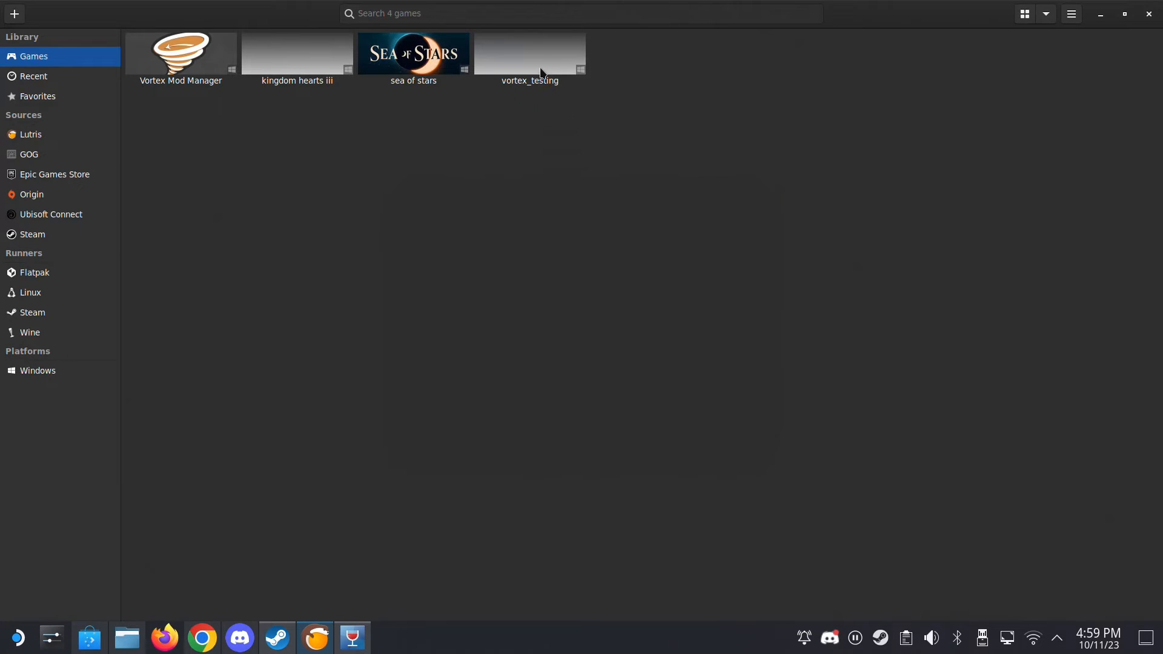
pyautogui.rightClick(541, 59)
pyautogui.click(557, 69)
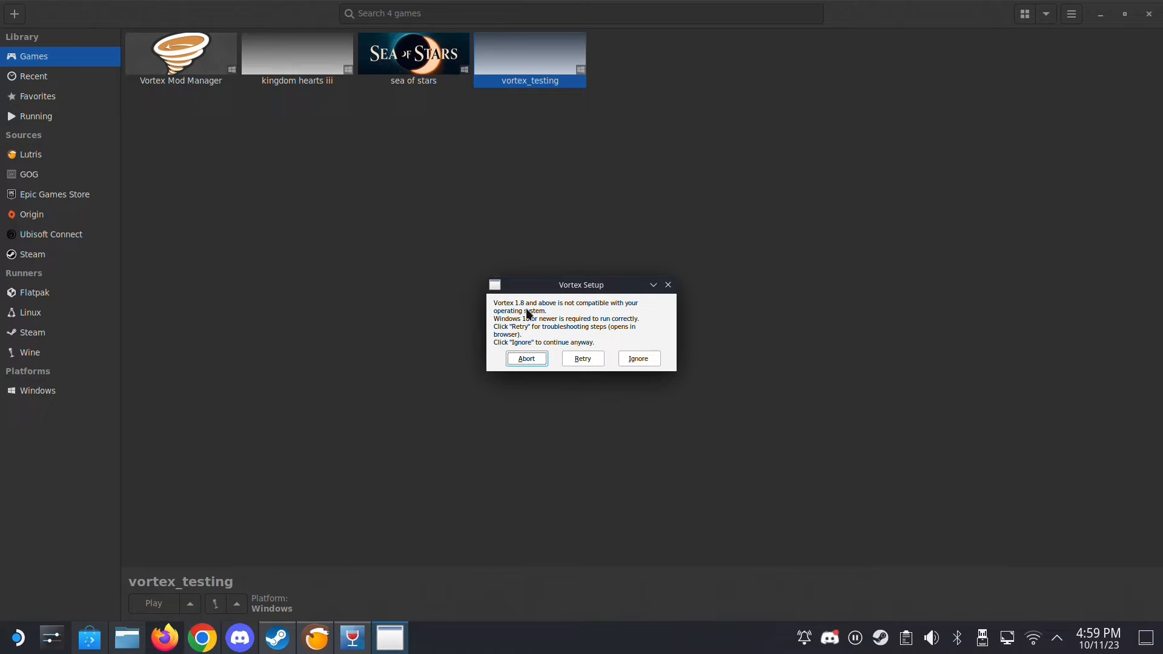
pyautogui.click(533, 363)
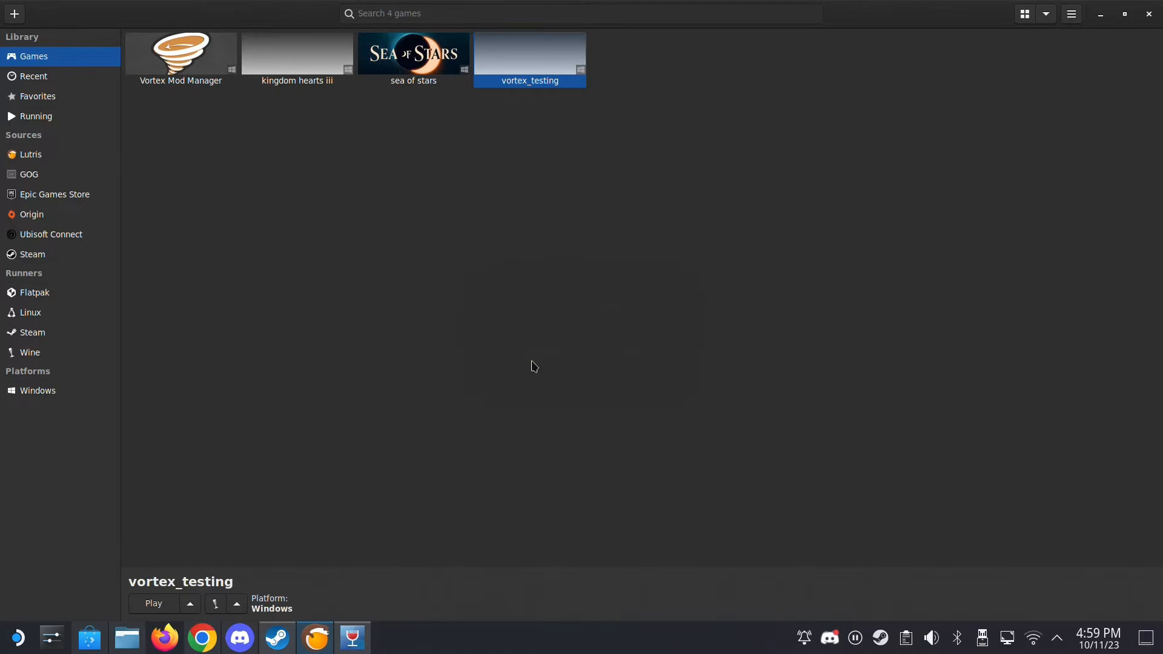
pyautogui.click(349, 643)
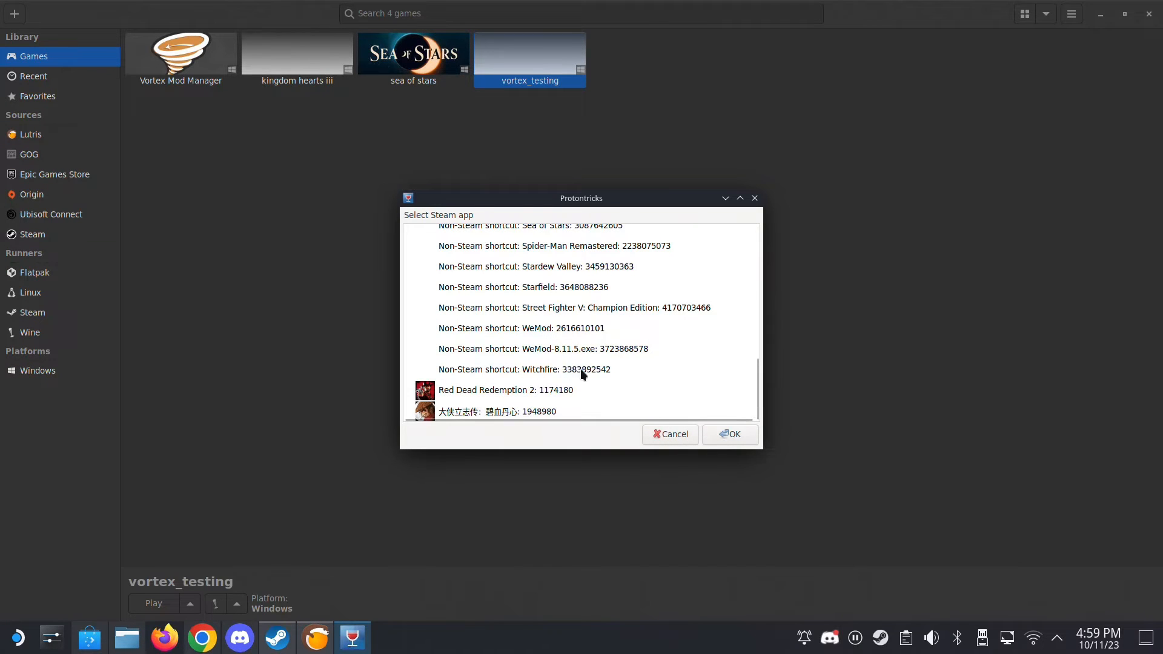
pyautogui.click(544, 351)
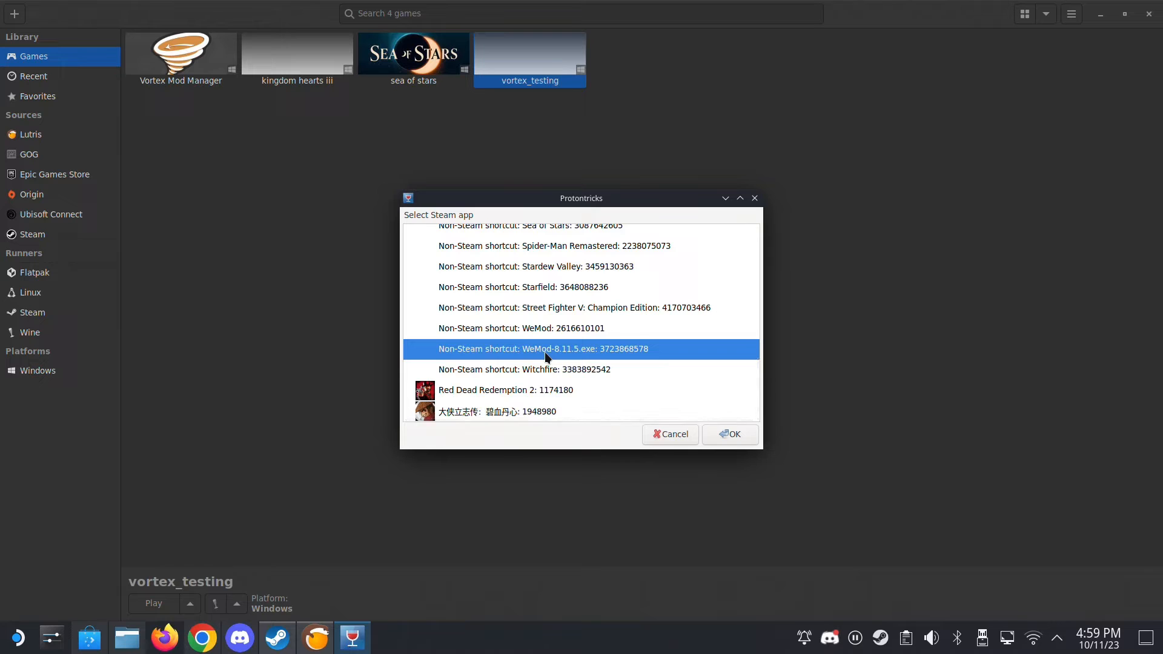
pyautogui.doubleClick(591, 348)
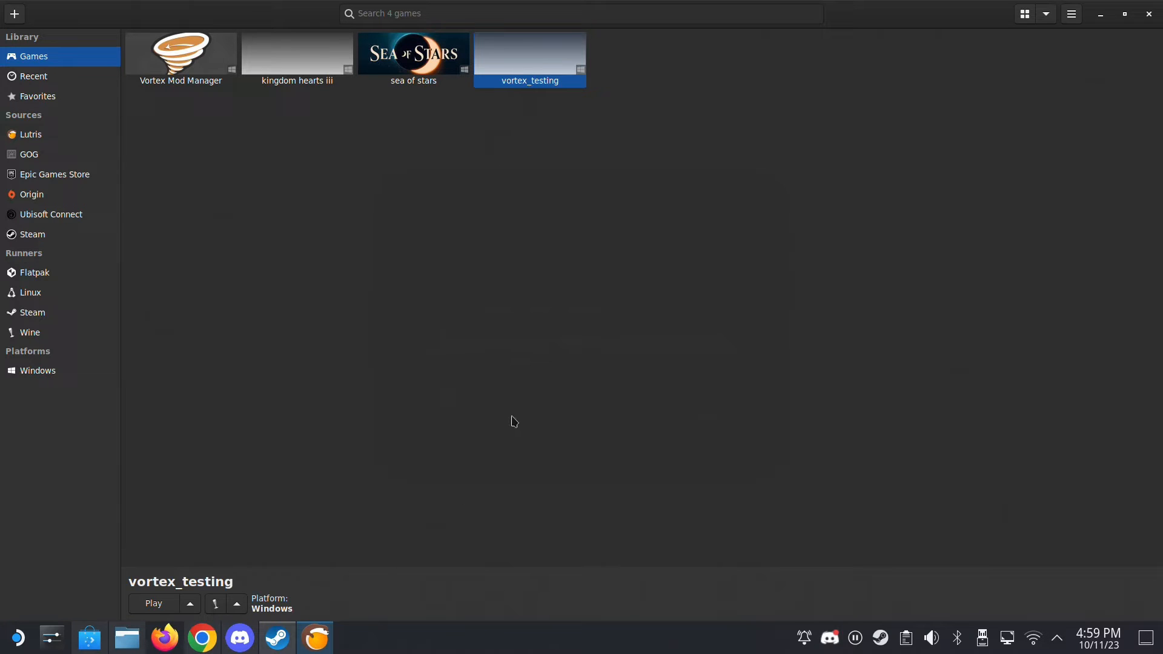
pyautogui.click(318, 639)
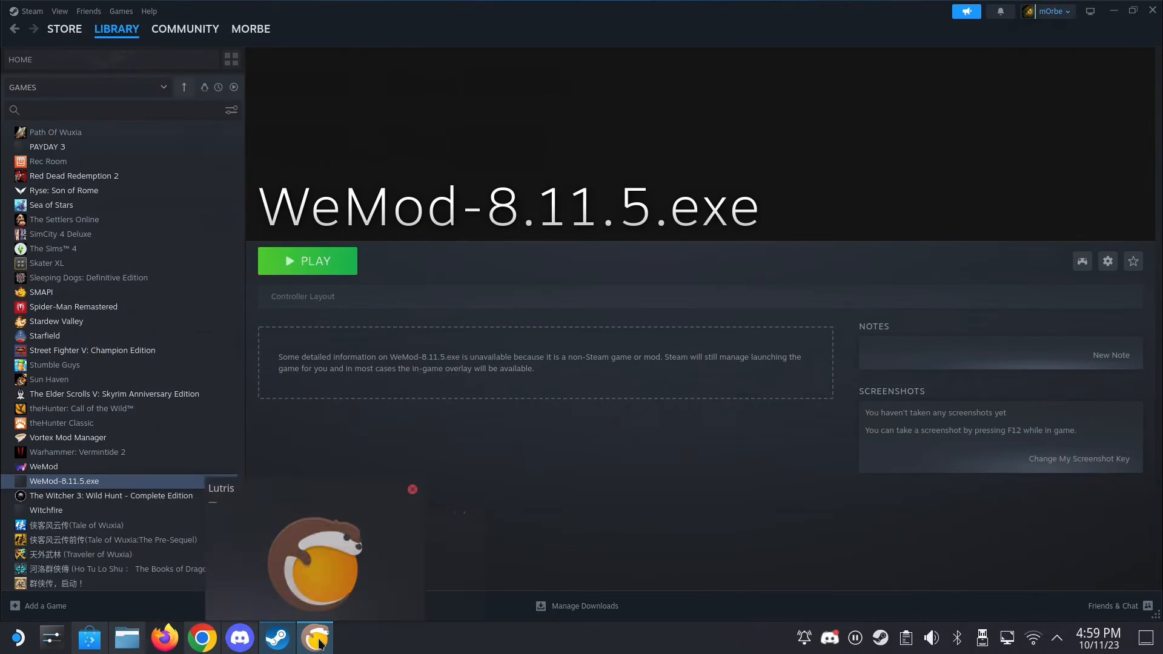
pyautogui.click(1114, 10)
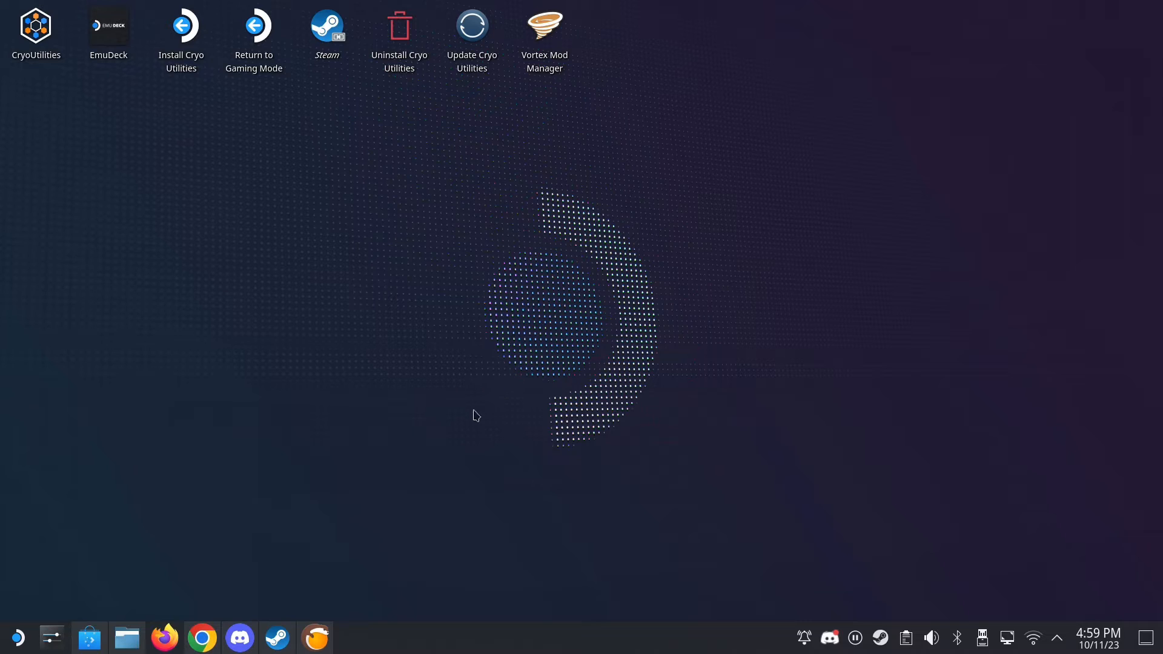
pyautogui.click(854, 467)
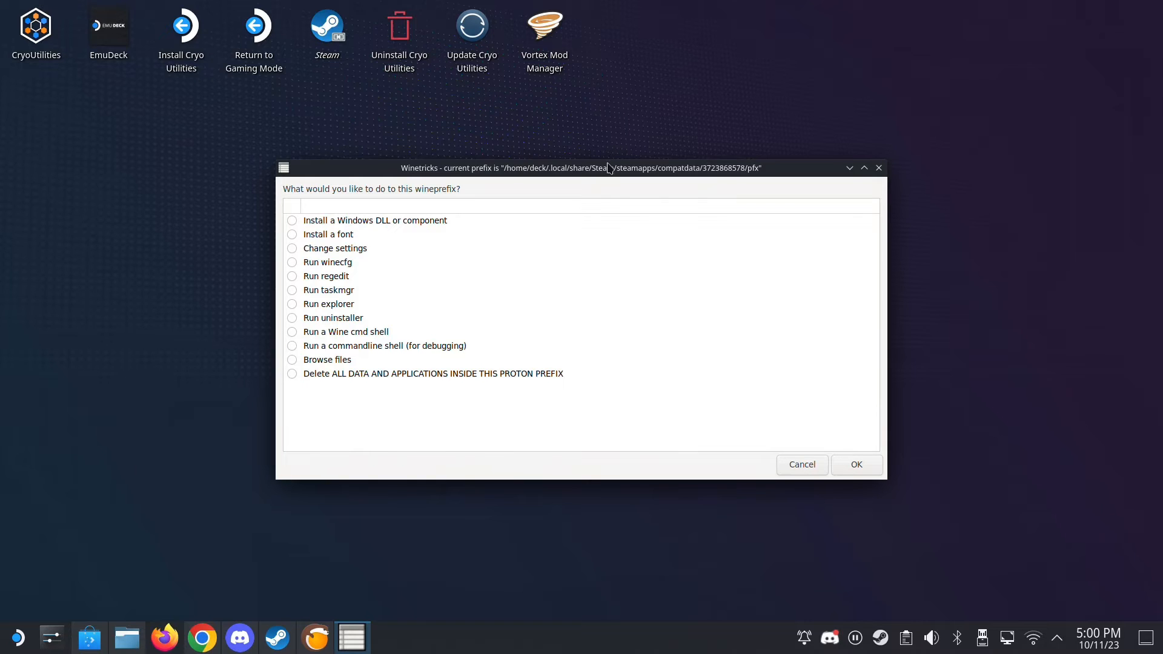
# - Run winecfg for the prefix, set the Windows version to Windows 10, and close Winetricks
pyautogui.click(305, 264)
pyautogui.click(859, 468)
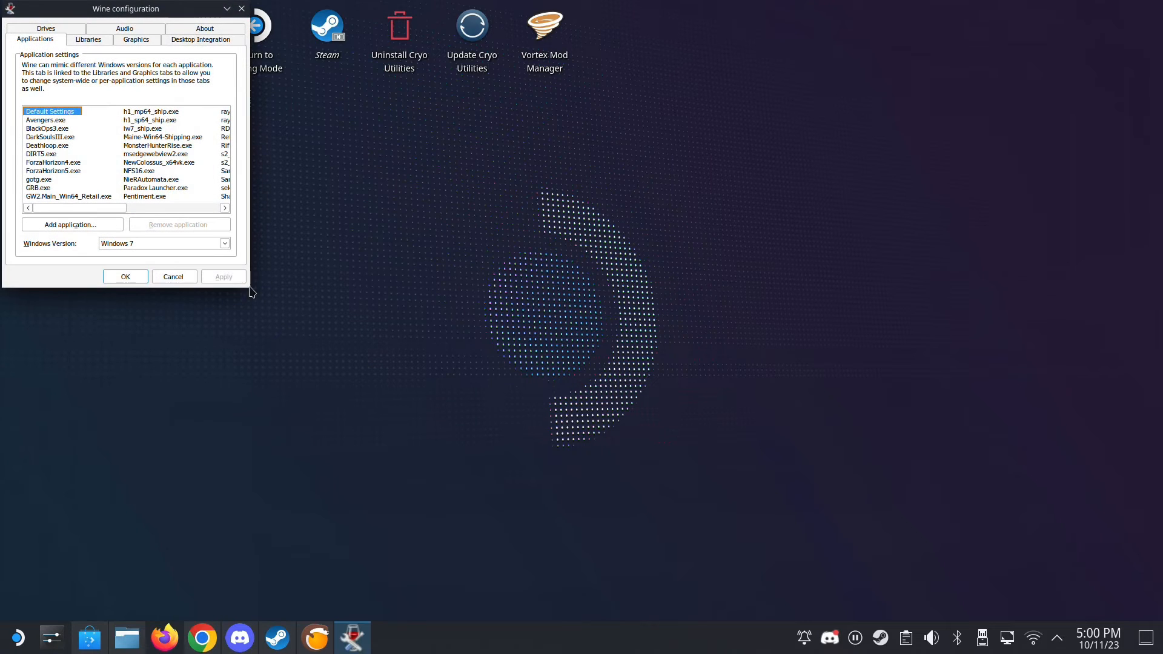
pyautogui.click(215, 245)
pyautogui.click(203, 252)
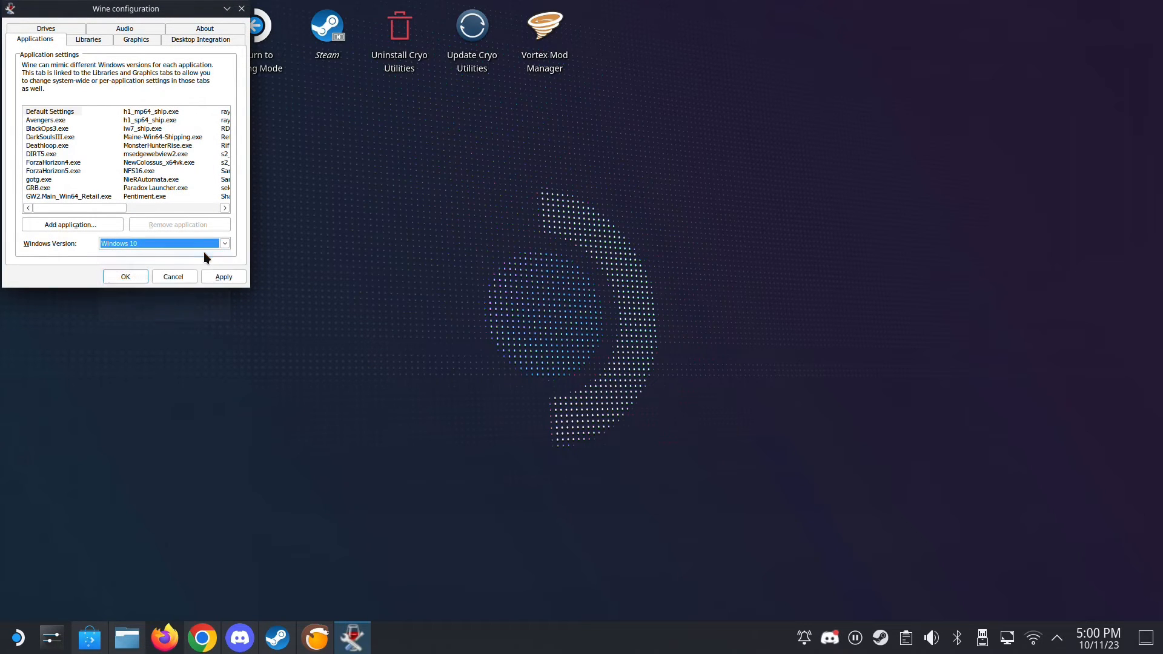
pyautogui.click(223, 276)
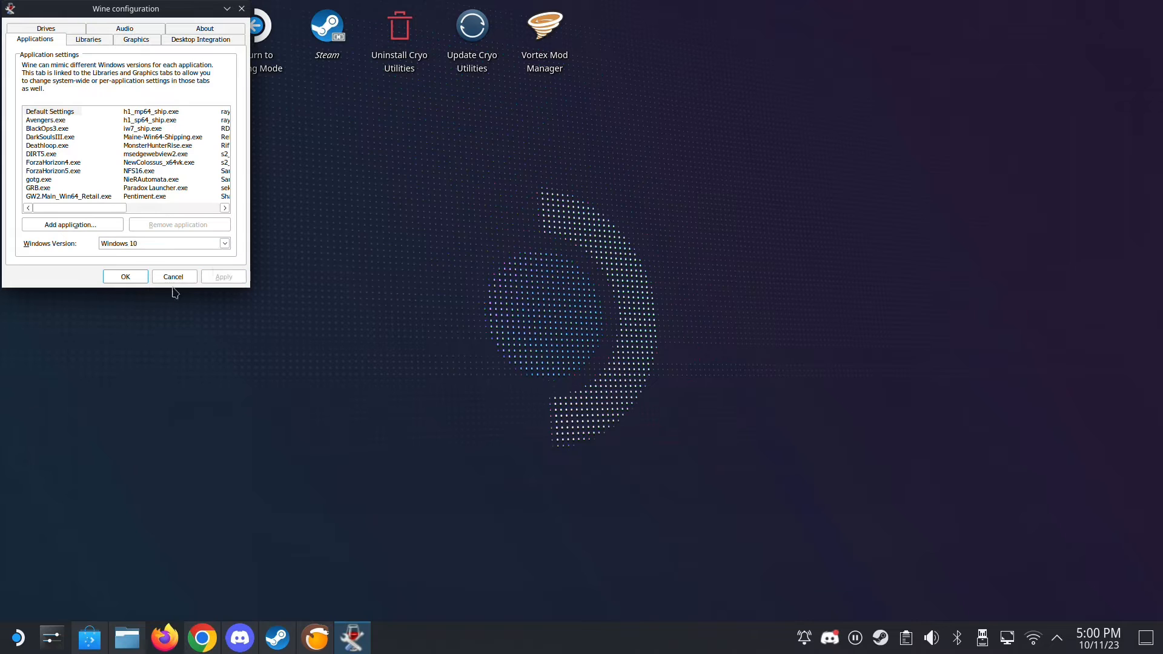
pyautogui.click(138, 278)
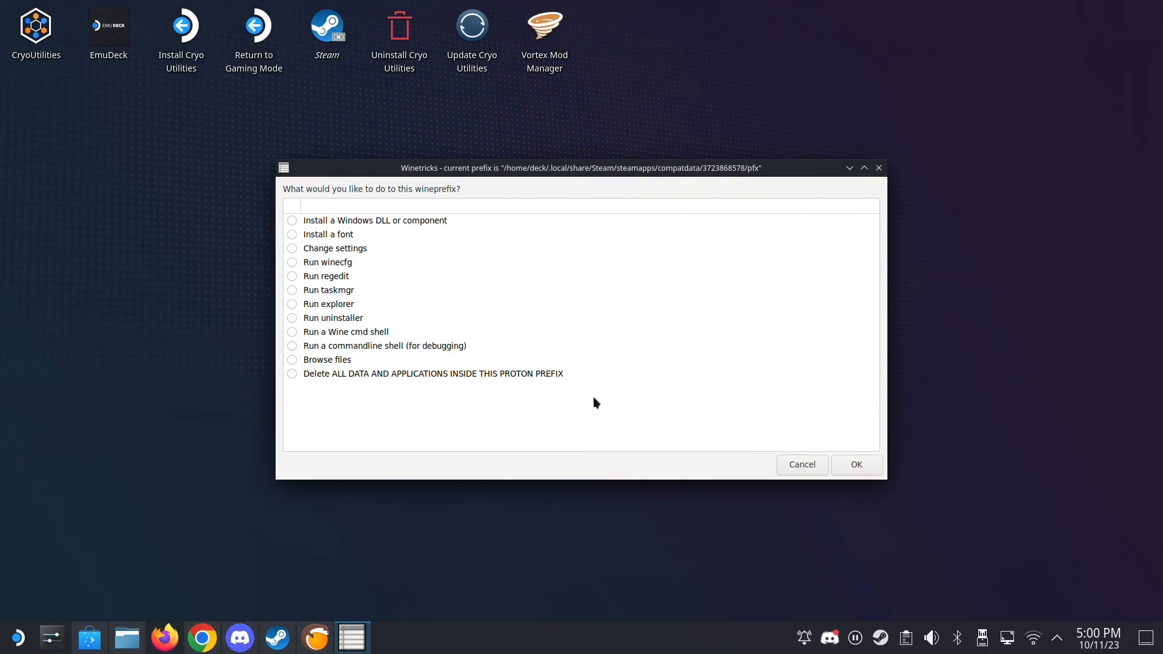
pyautogui.click(801, 465)
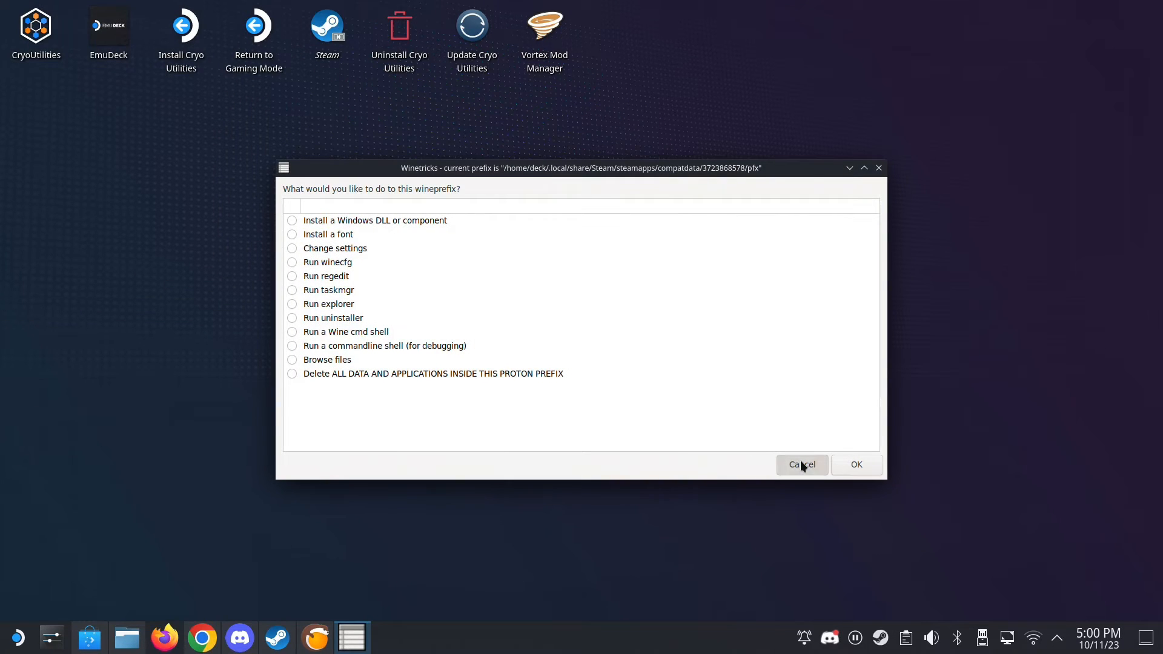
pyautogui.click(799, 465)
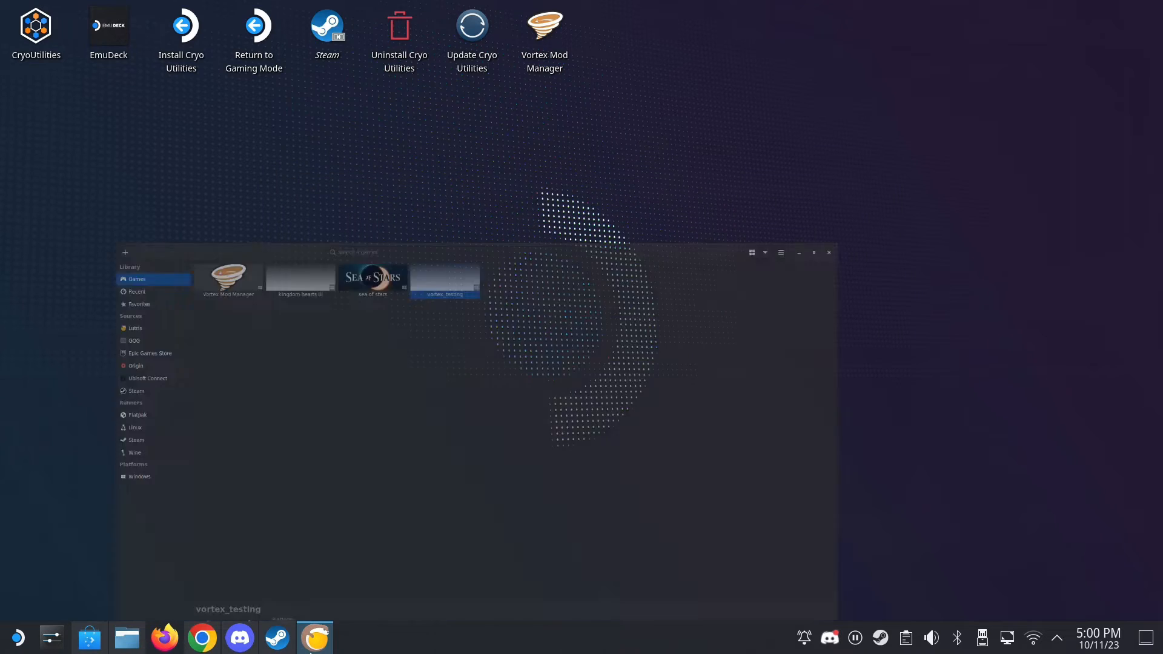
# - Launch vortex_testing in Lutris again and install Vortex to C:\Program Files\Black Tree Gaming Ltd\Vortex
pyautogui.click(315, 638)
pyautogui.rightClick(550, 51)
pyautogui.click(559, 58)
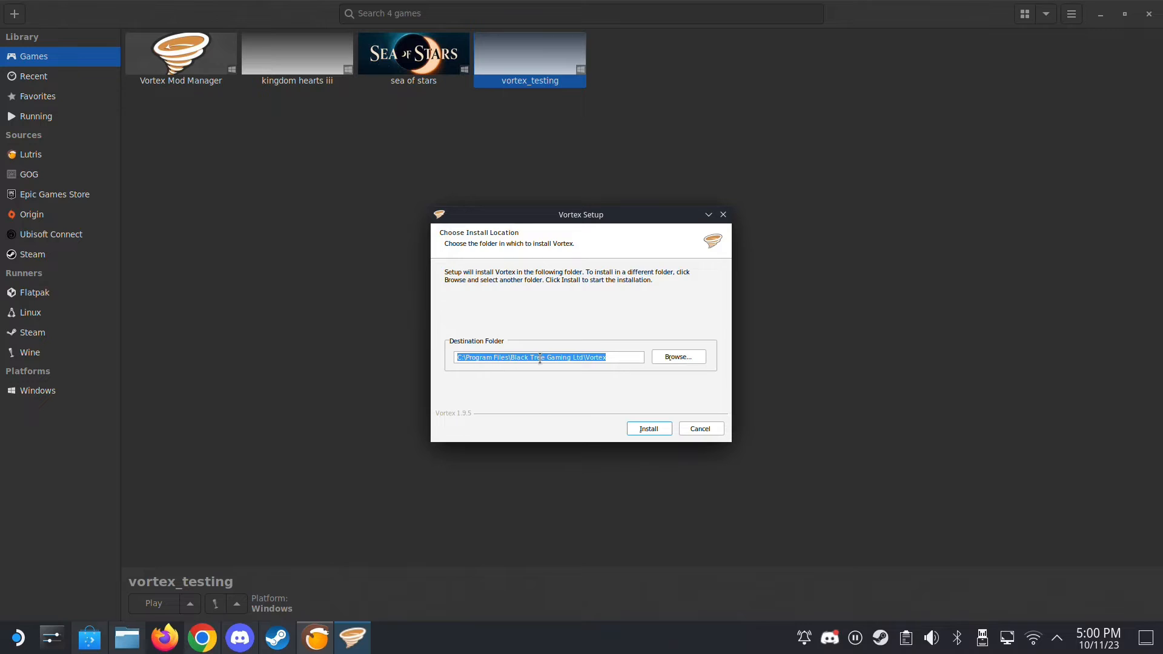
pyautogui.click(649, 430)
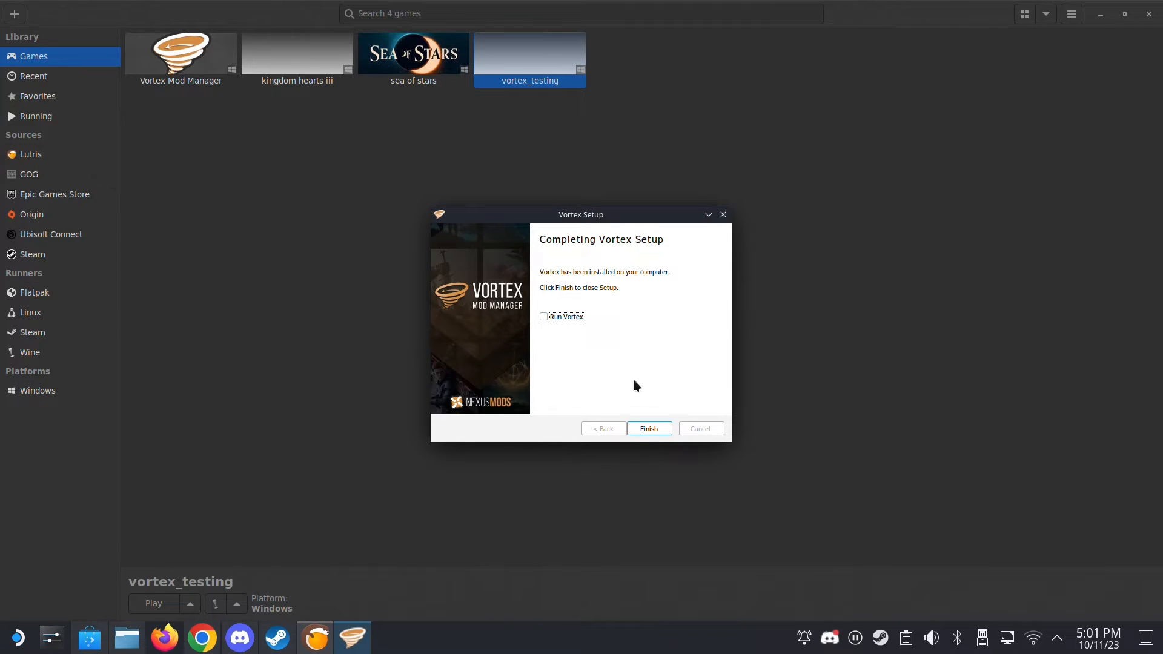
# - Finish the Vortex setup without running Vortex, and open drive_c/Program Files/Black Tree Gaming Ltd/Vortex inside the prefix in Dolphin
pyautogui.click(563, 315)
pyautogui.click(633, 429)
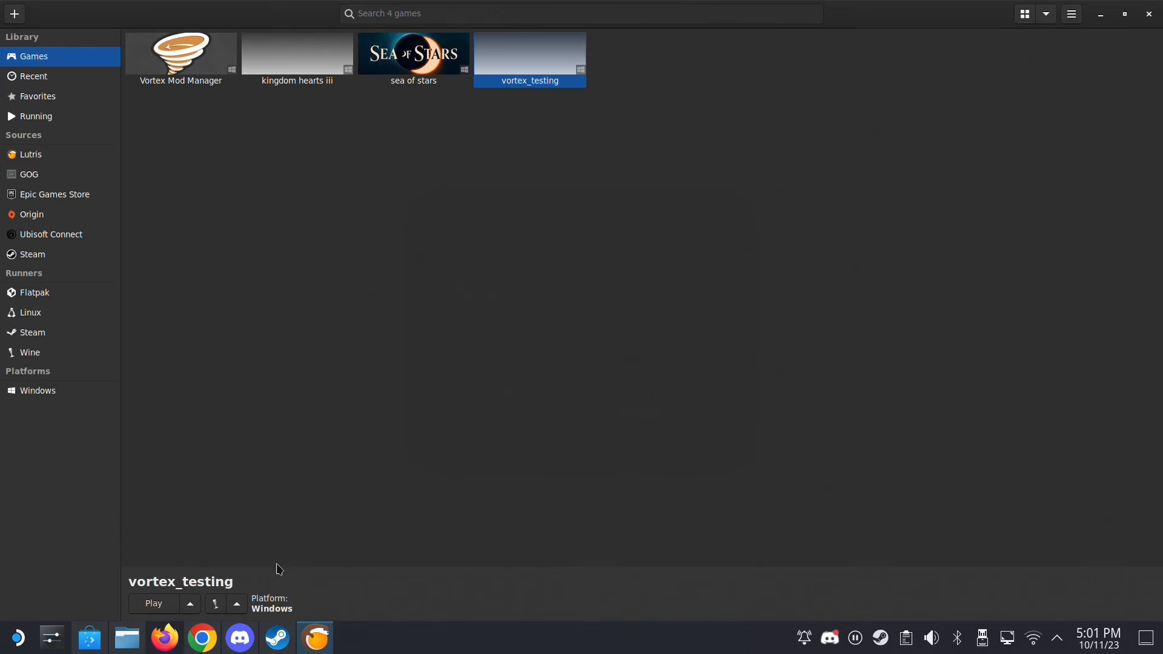
pyautogui.click(127, 638)
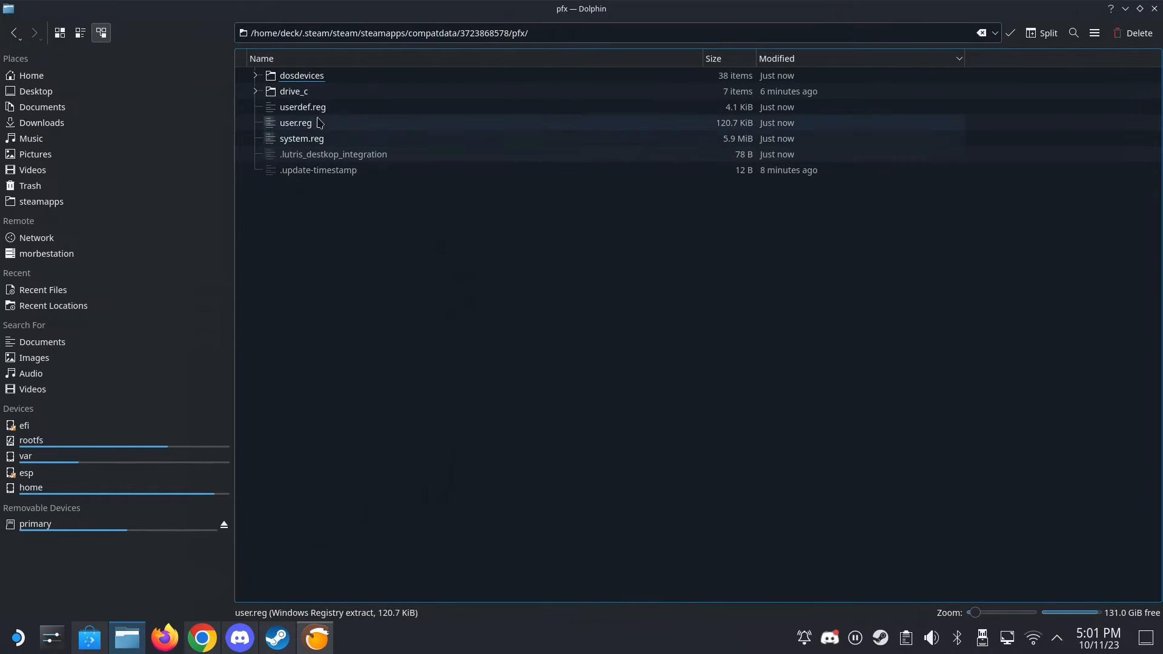
pyautogui.click(307, 87)
pyautogui.doubleClick(307, 85)
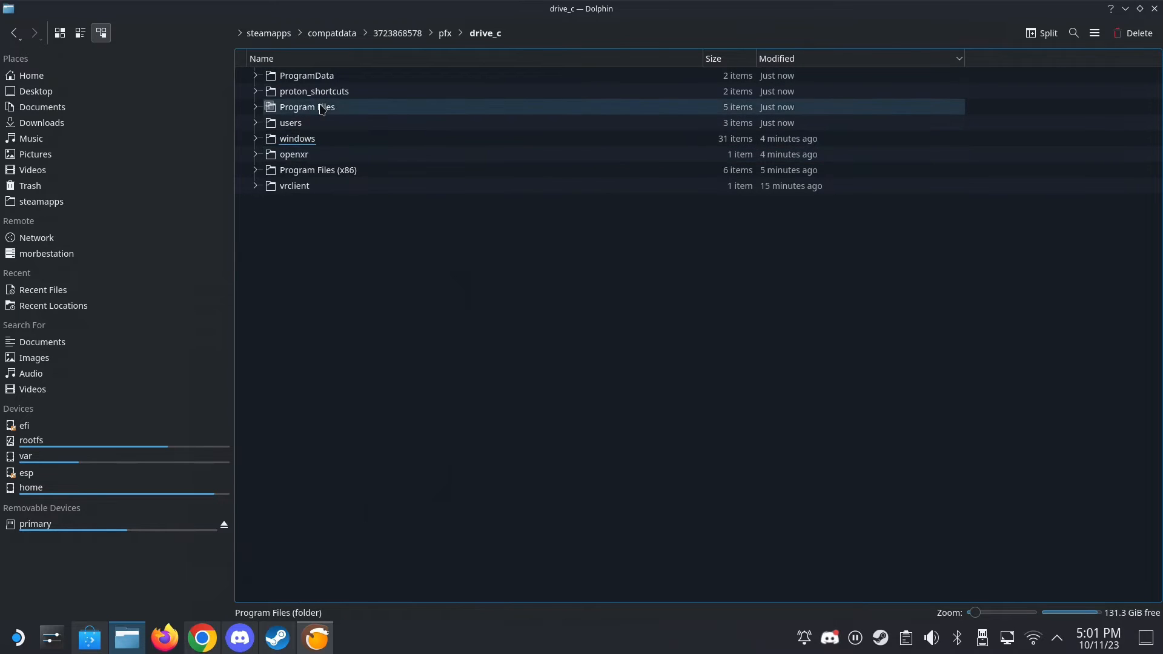
pyautogui.doubleClick(310, 107)
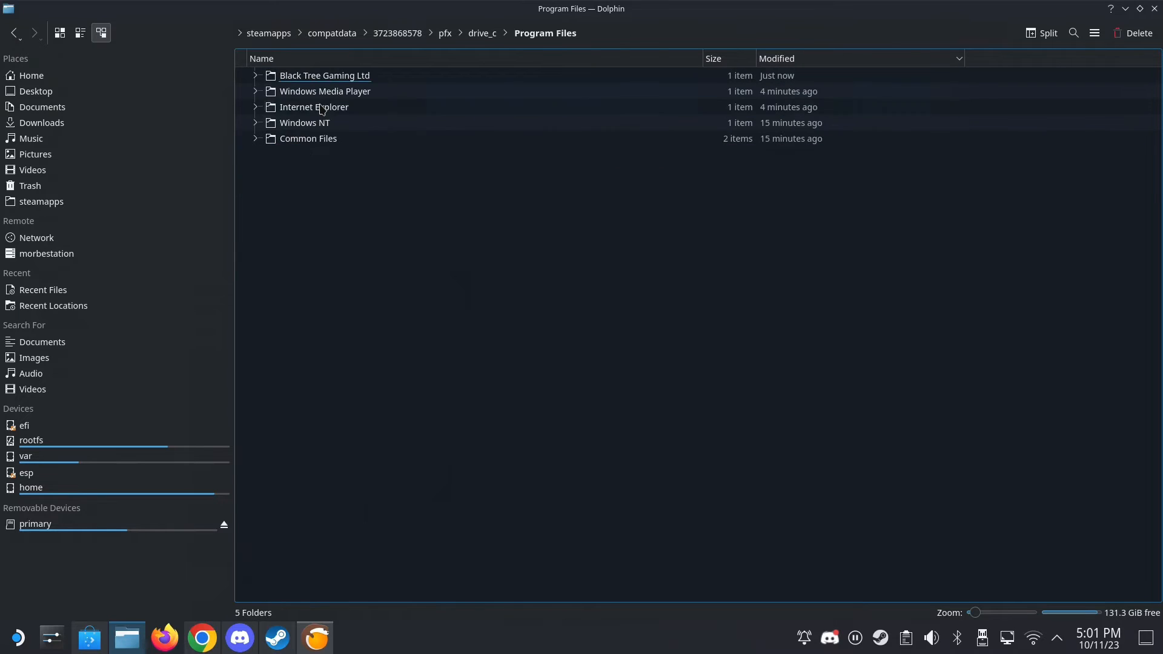
pyautogui.doubleClick(294, 78)
pyautogui.doubleClick(297, 78)
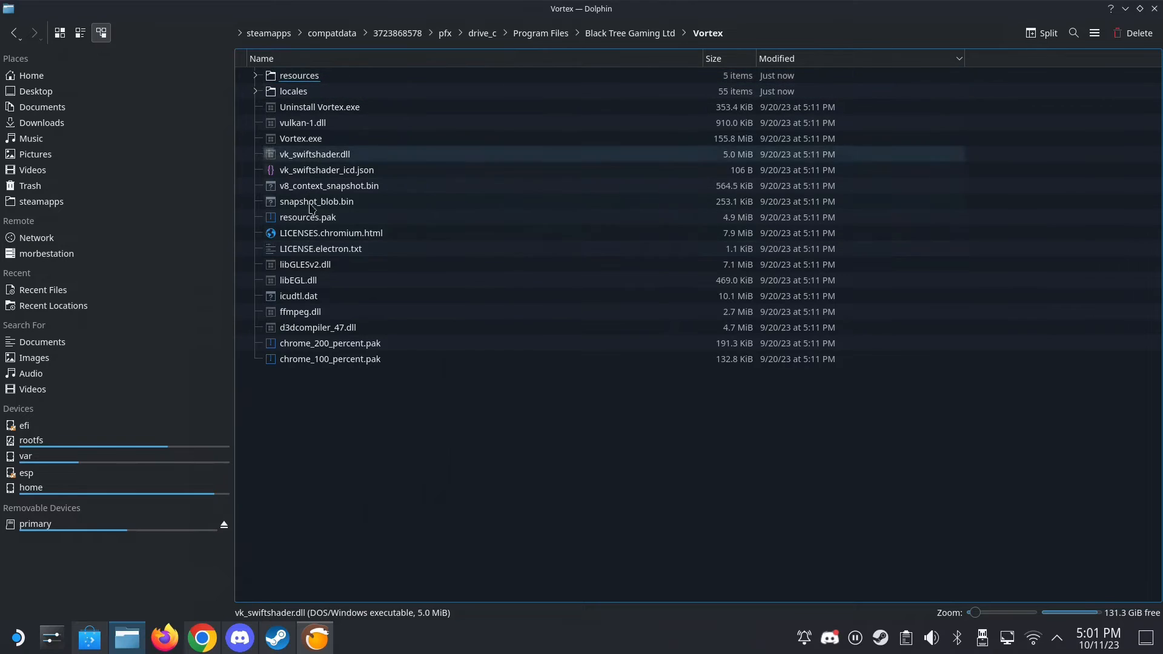
# - Select Vortex.exe and copy the full path of its Vortex folder
pyautogui.click(297, 141)
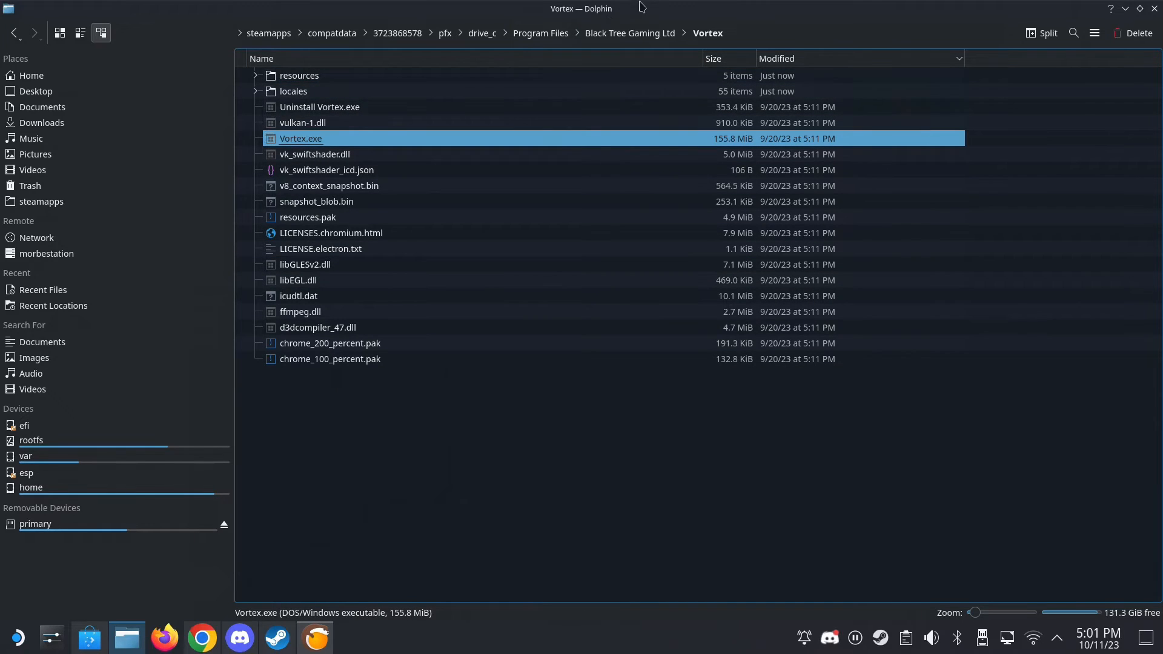
pyautogui.click(739, 32)
pyautogui.rightClick(714, 34)
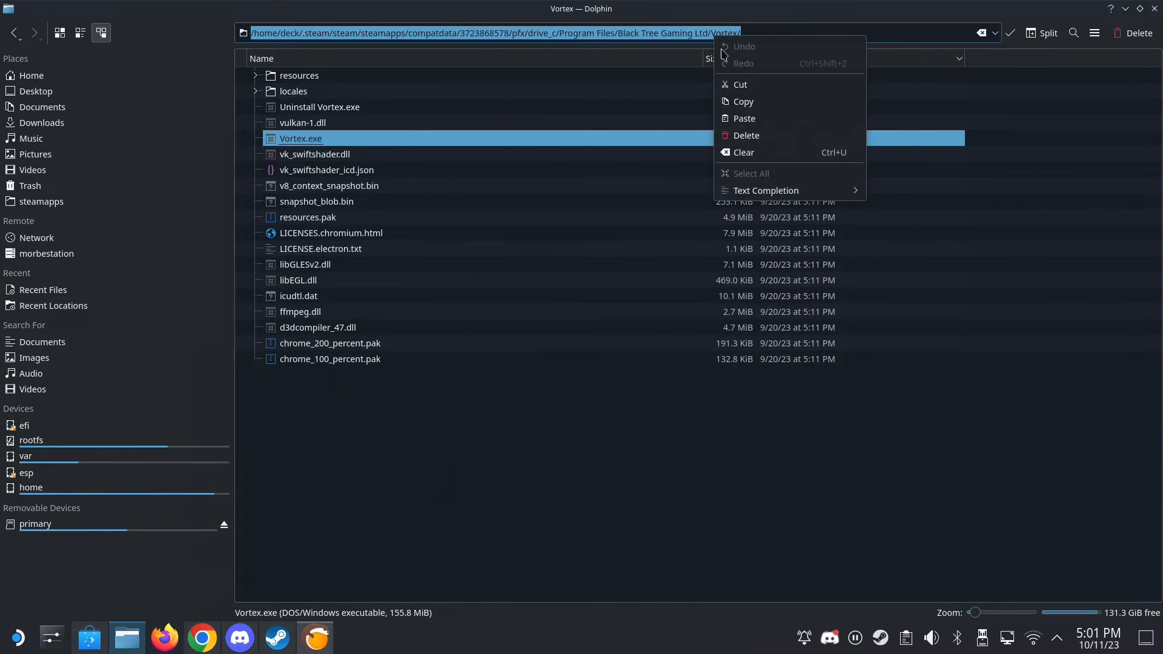
pyautogui.click(737, 102)
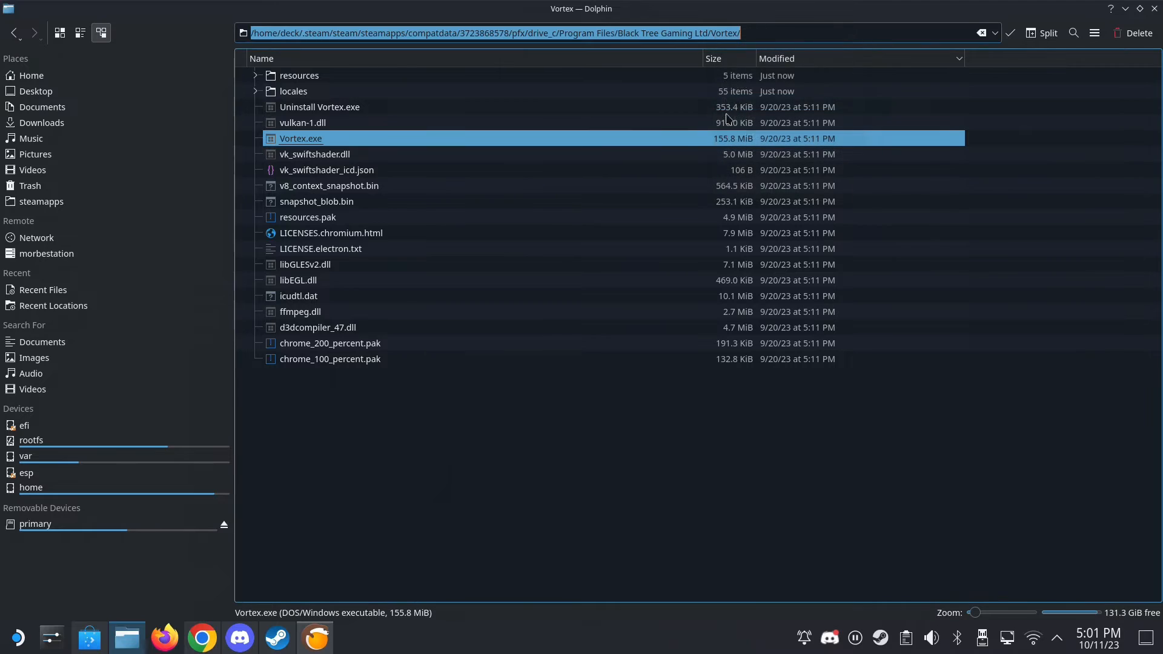
# - In Lutris, set the executable of vortex_testing to Vortex.exe from the copied folder path and save the configuration
pyautogui.click(328, 646)
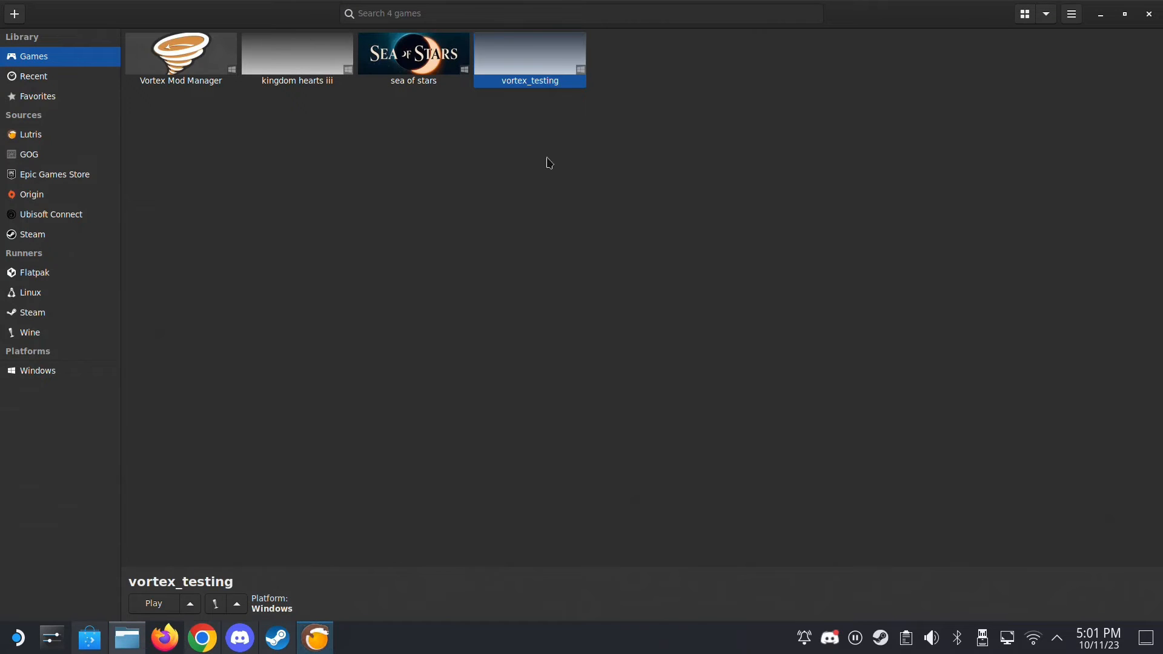
pyautogui.rightClick(560, 57)
pyautogui.click(599, 98)
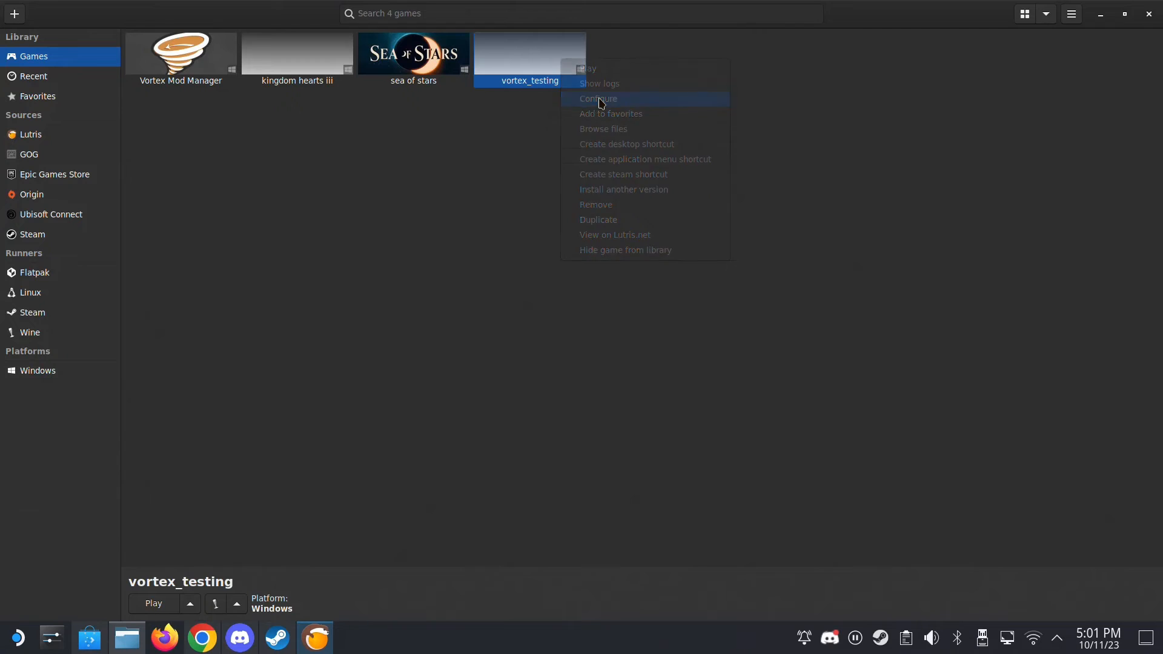
pyautogui.click(431, 152)
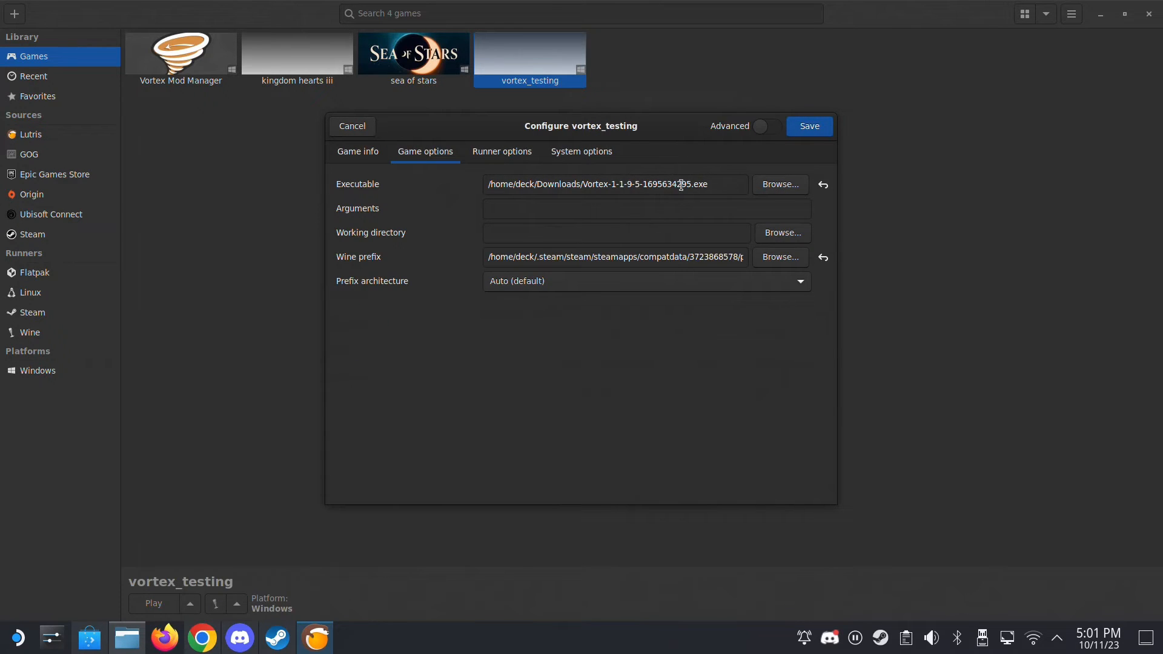
pyautogui.click(794, 188)
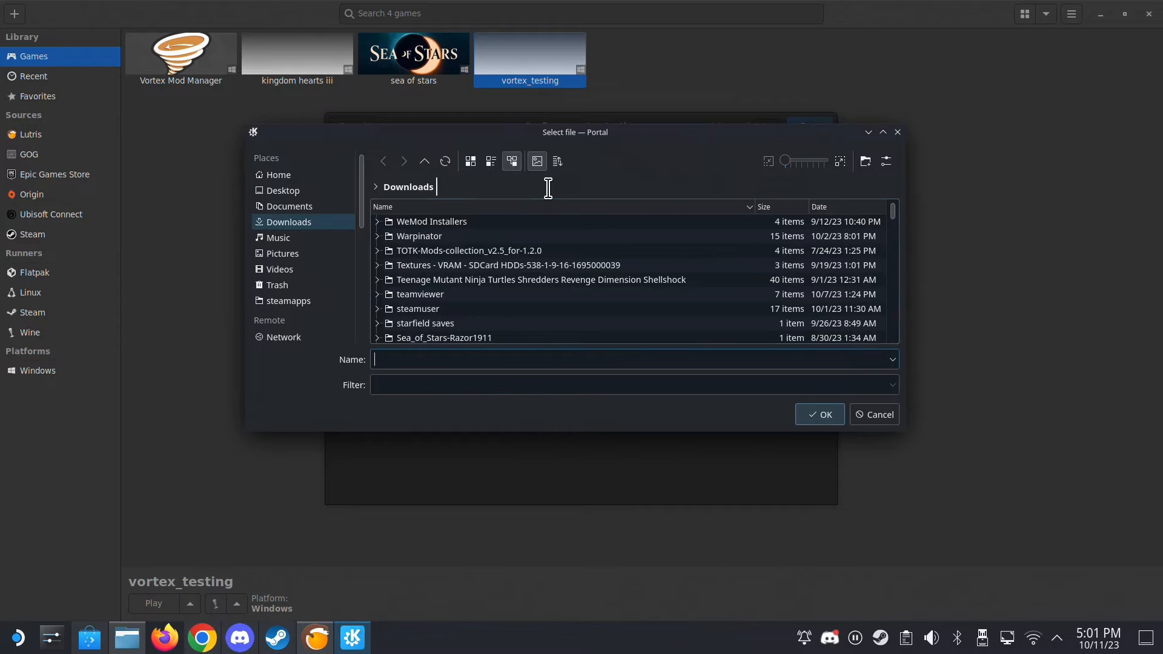
pyautogui.click(548, 189)
pyautogui.tripleClick(548, 189)
pyautogui.rightClick(548, 188)
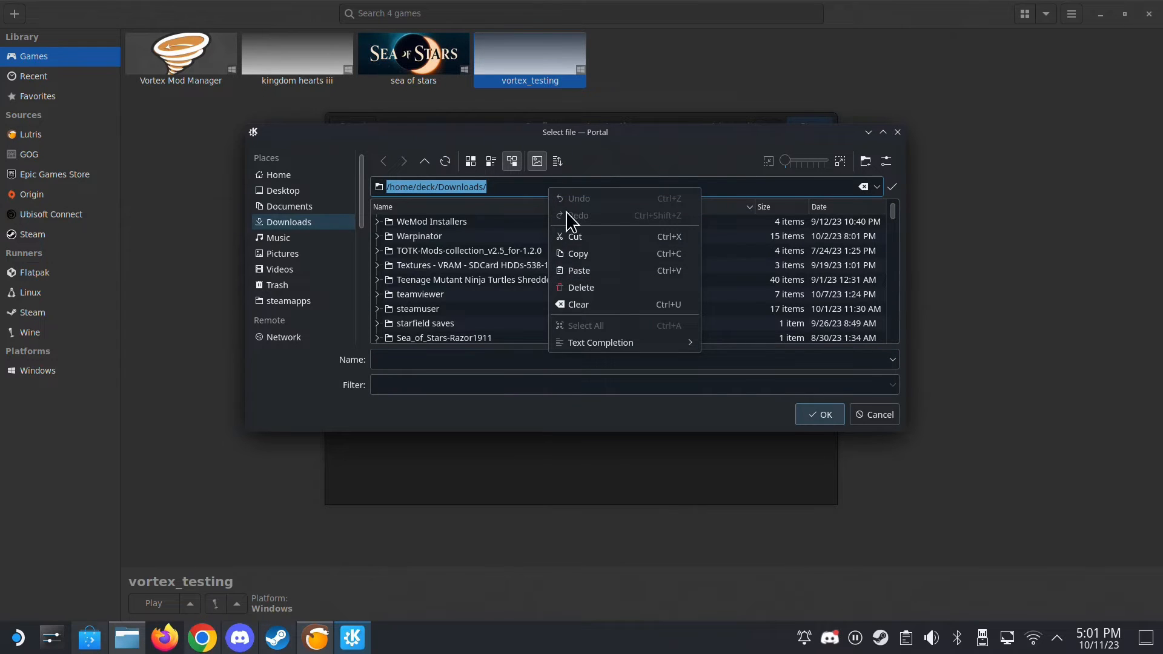
pyautogui.click(572, 268)
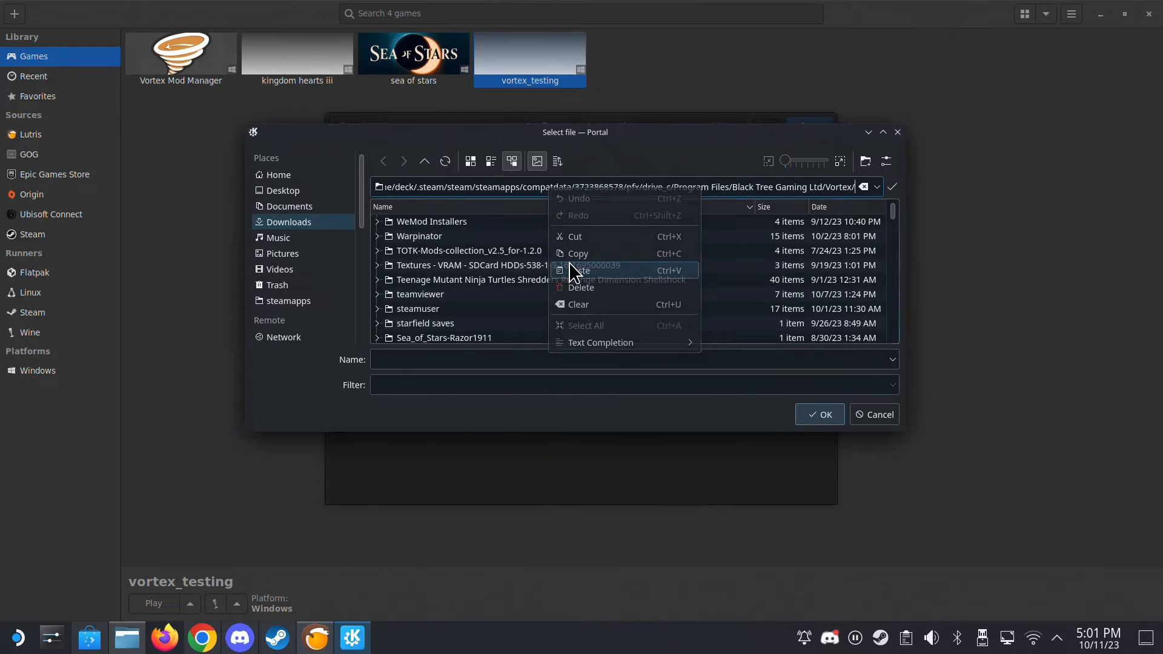
pyautogui.click(891, 186)
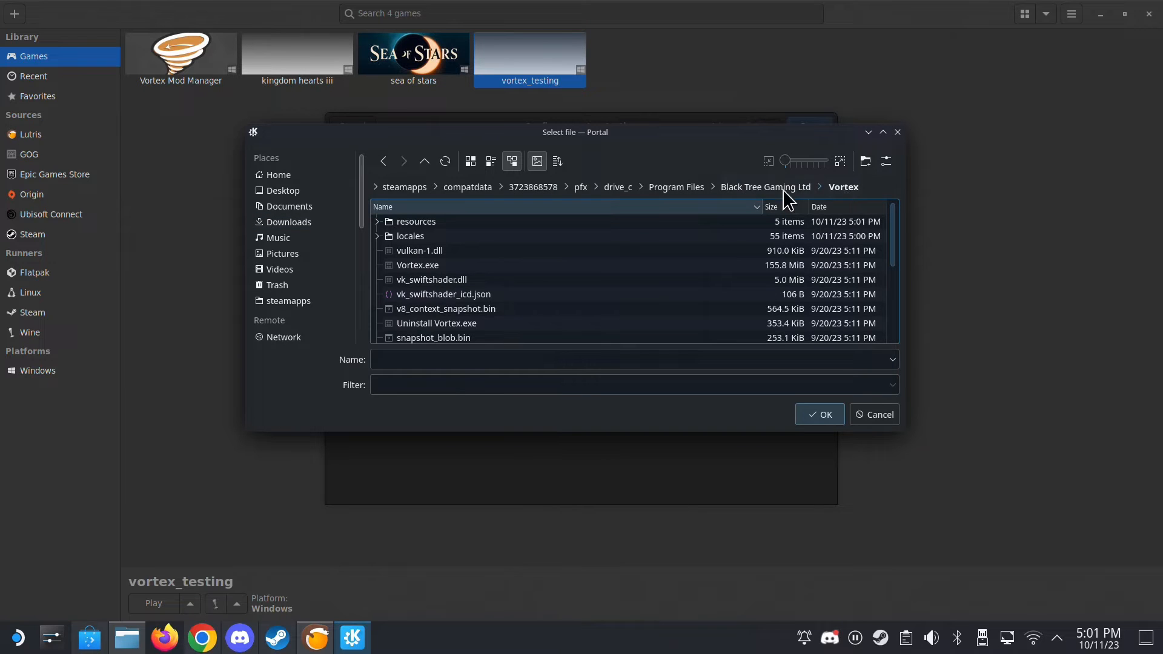
pyautogui.doubleClick(414, 268)
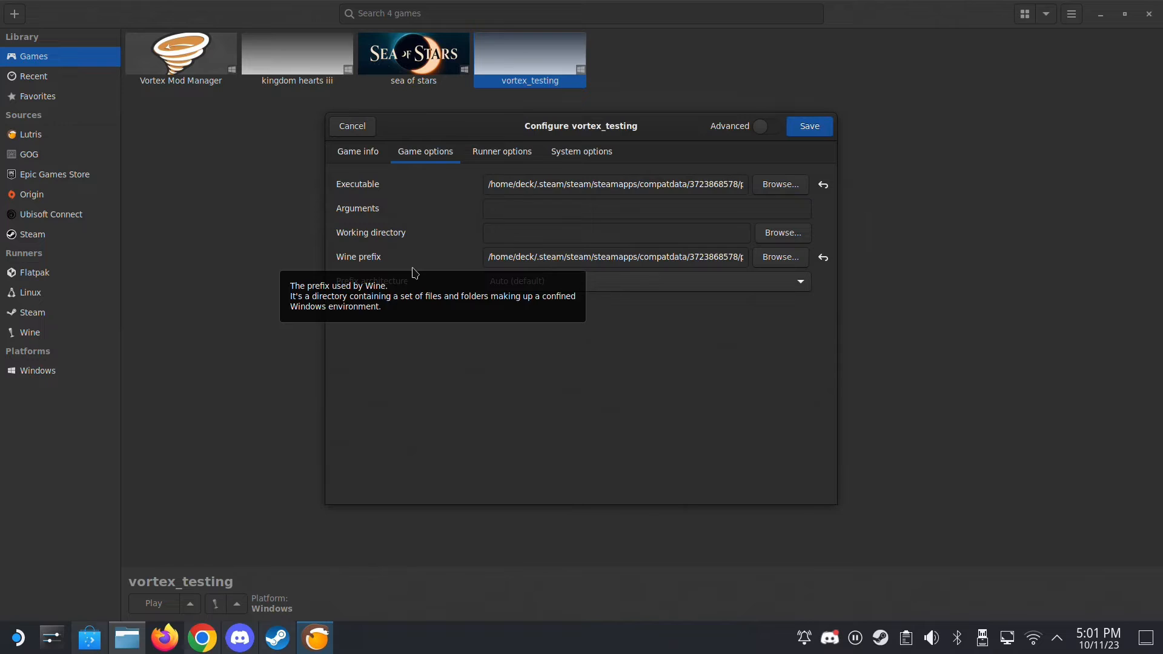
pyautogui.click(803, 130)
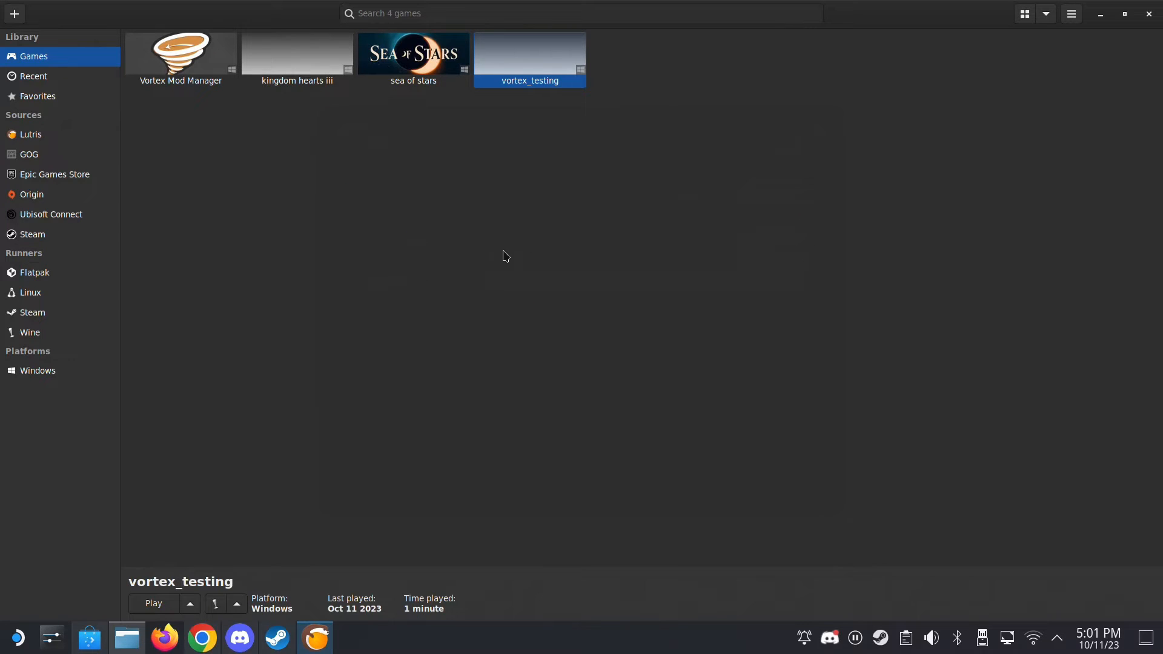
# - Launch vortex_testing and minimize the Lutris window while Vortex starts
pyautogui.rightClick(542, 61)
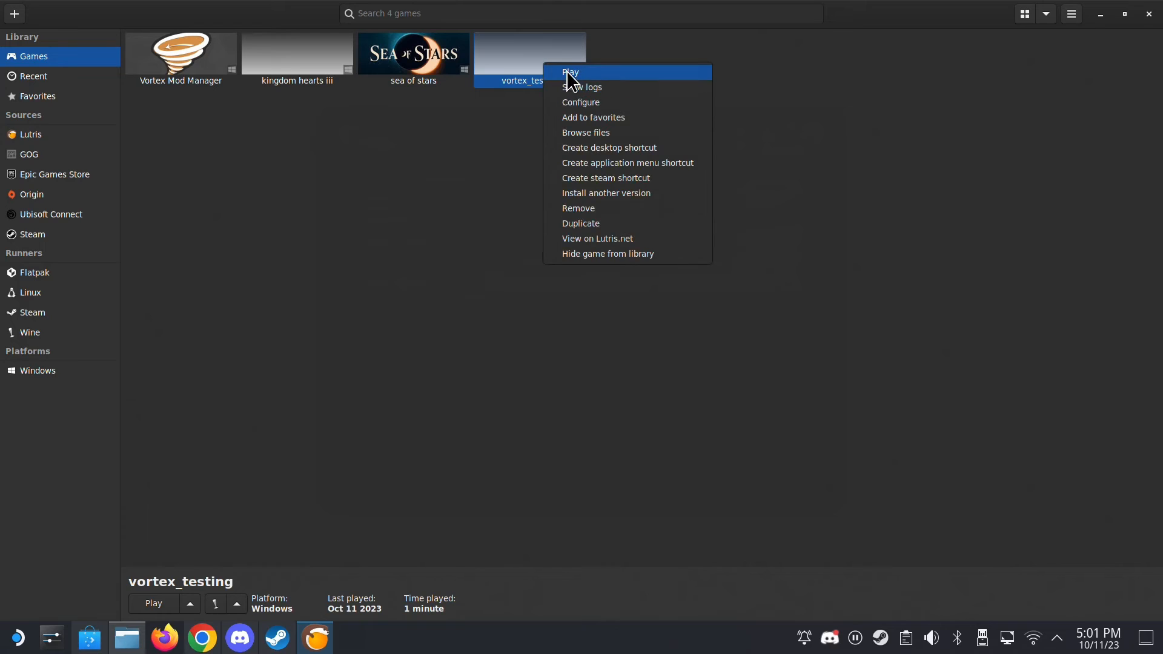
pyautogui.click(572, 73)
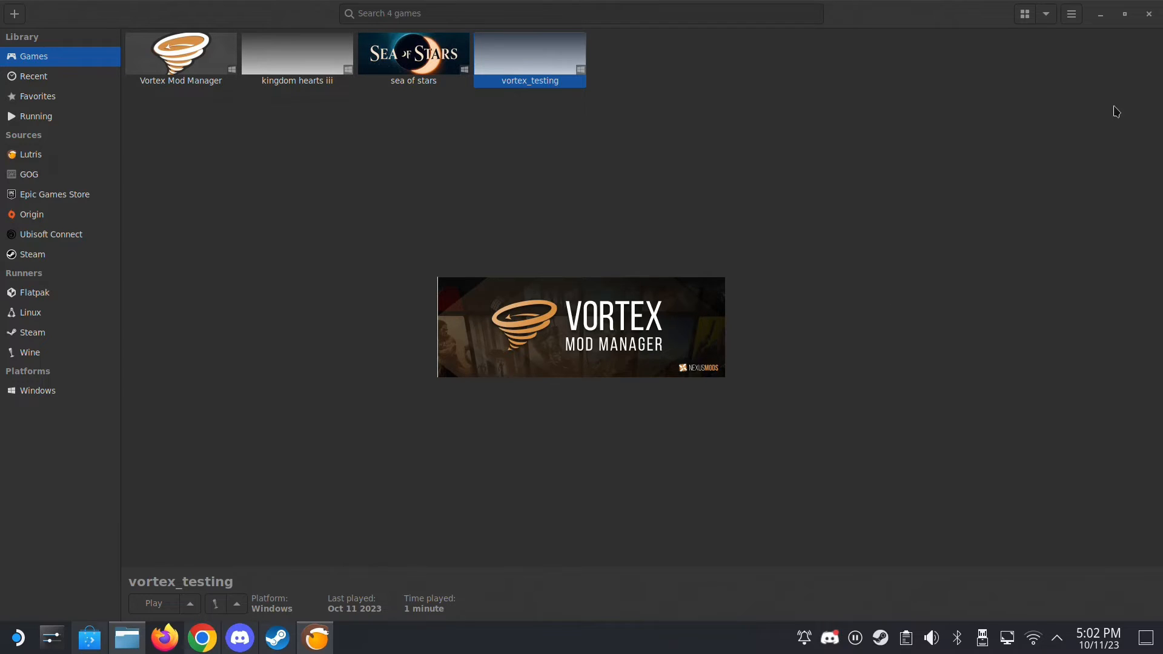
pyautogui.click(1100, 18)
pyautogui.click(1102, 22)
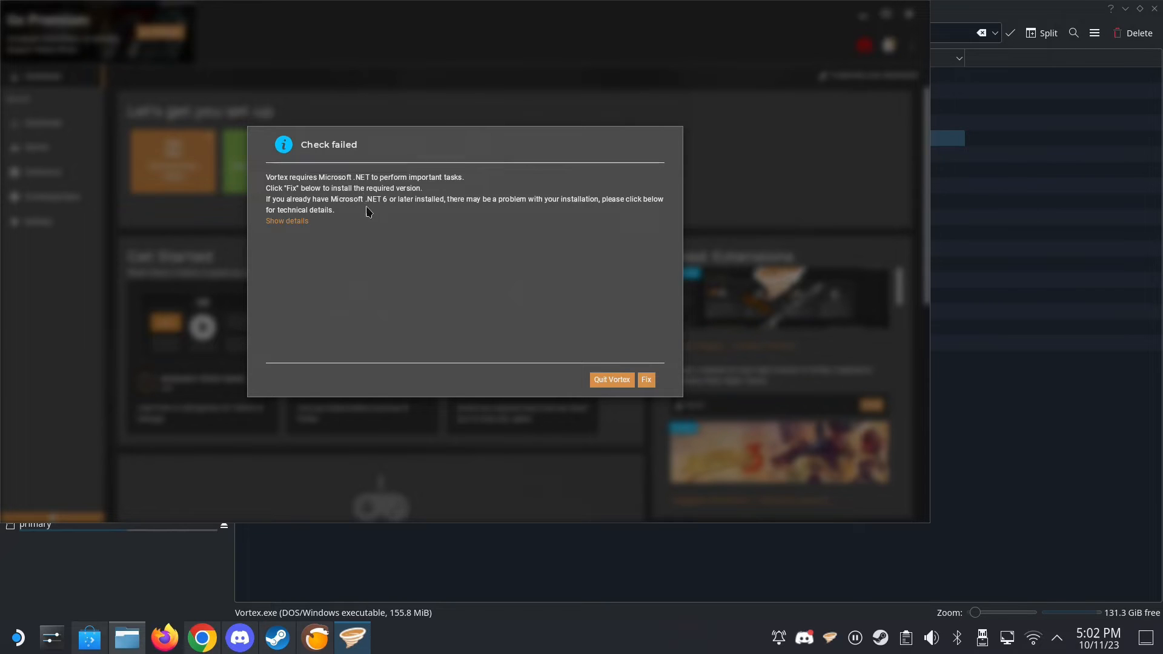
# - Have Vortex fix its missing Microsoft .NET requirement, check the notifications and close Vortex
pyautogui.click(646, 381)
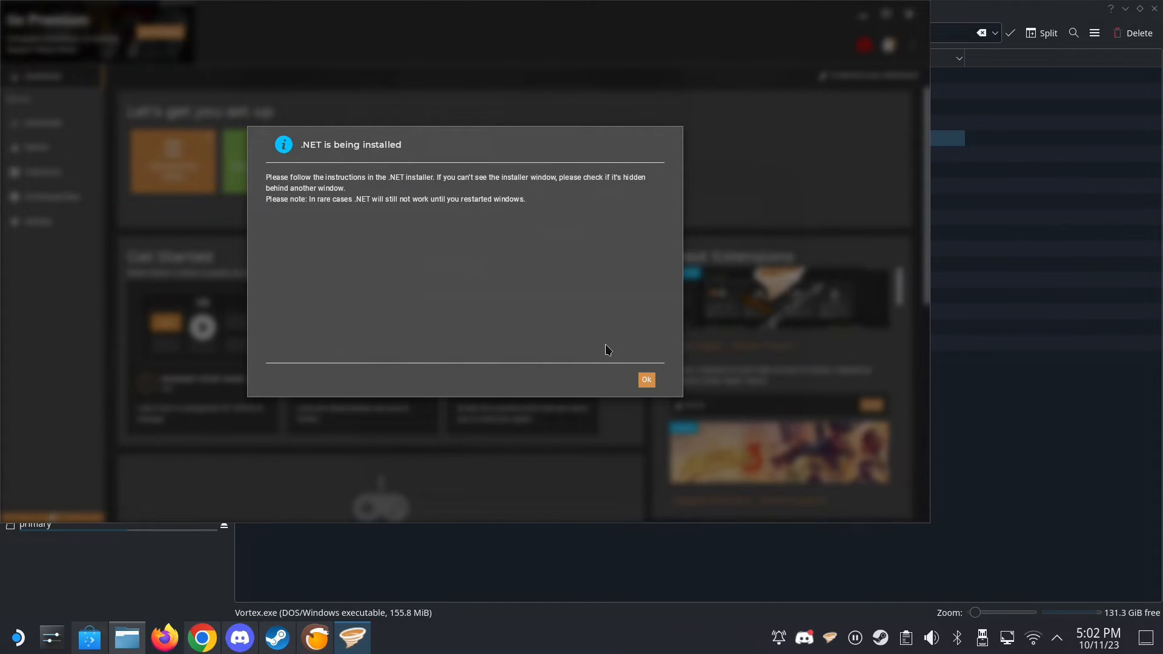
pyautogui.click(648, 380)
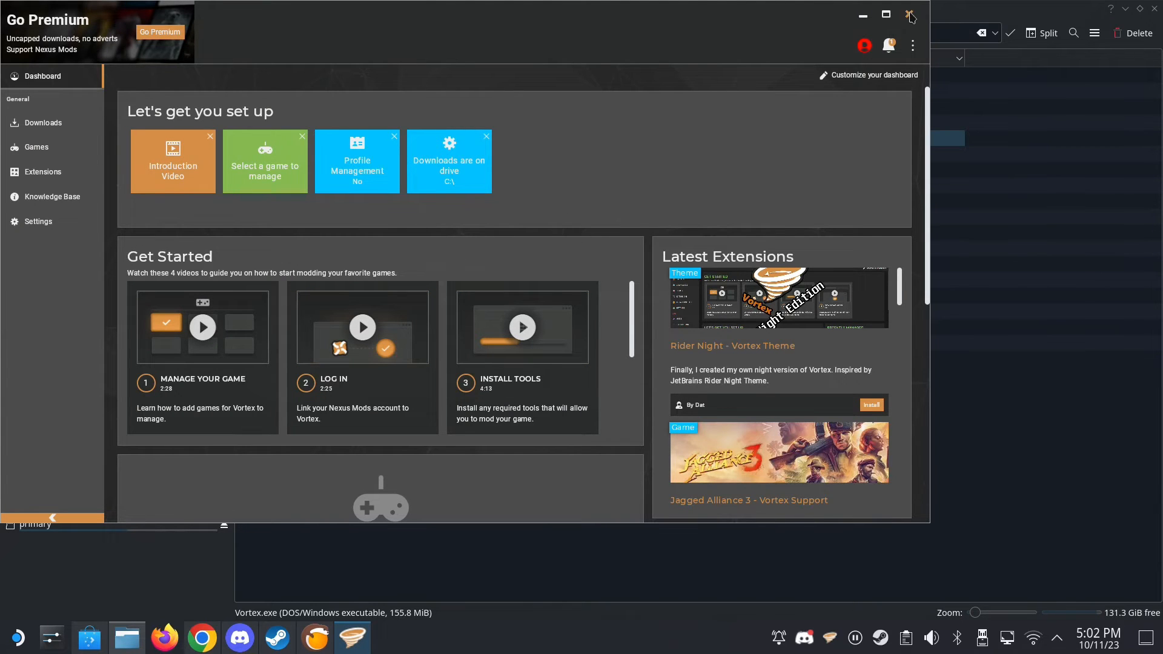
pyautogui.click(892, 50)
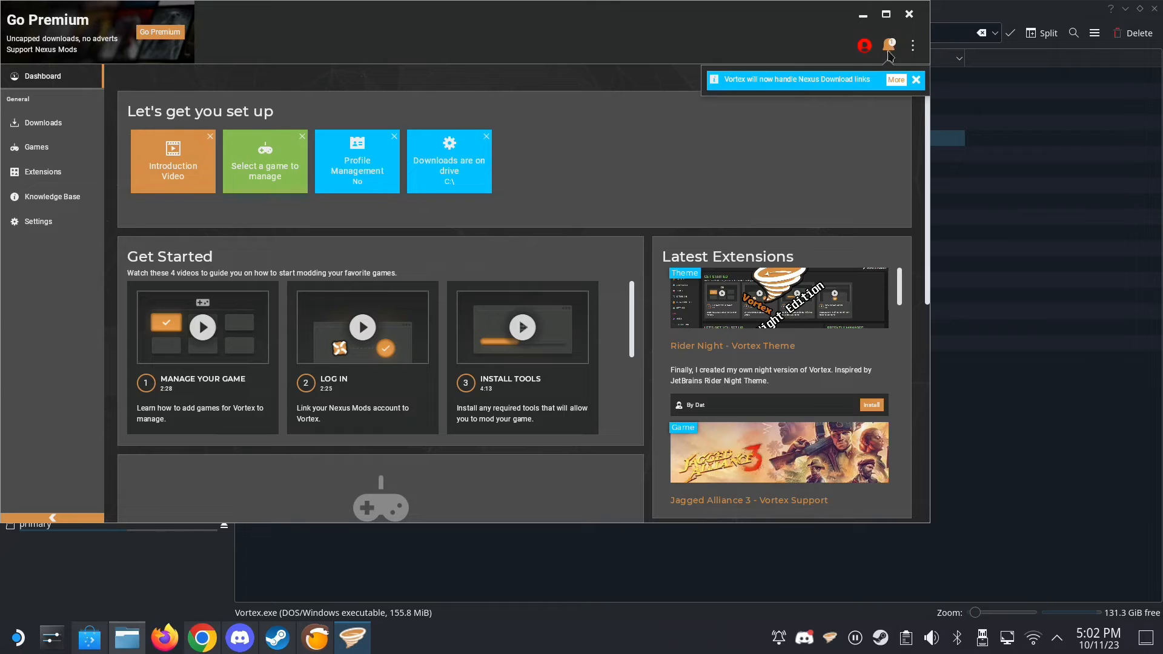
pyautogui.click(909, 14)
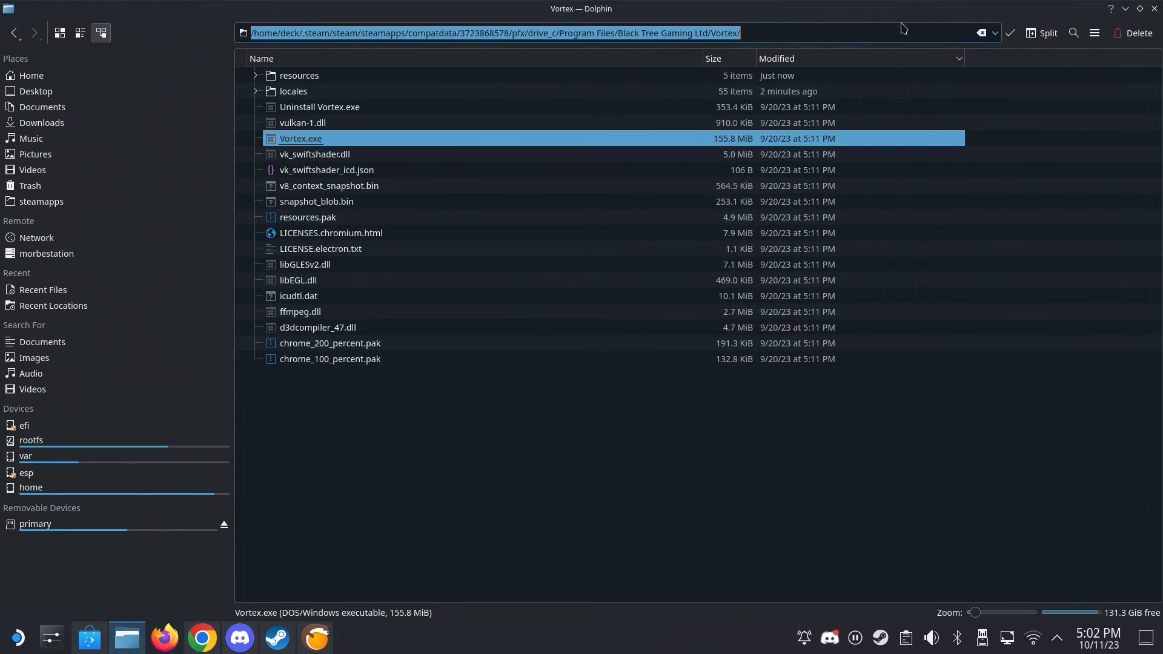
# - Return to Lutris and create a Steam shortcut for vortex_testing
pyautogui.click(314, 650)
pyautogui.click(325, 647)
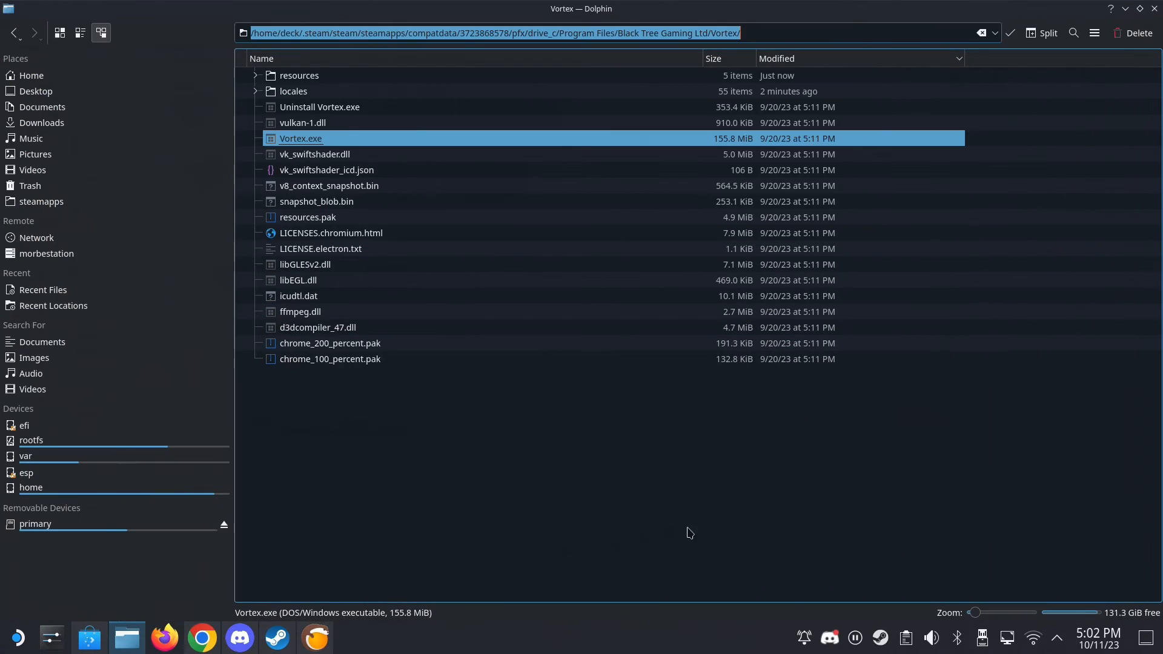
pyautogui.click(316, 647)
pyautogui.click(288, 646)
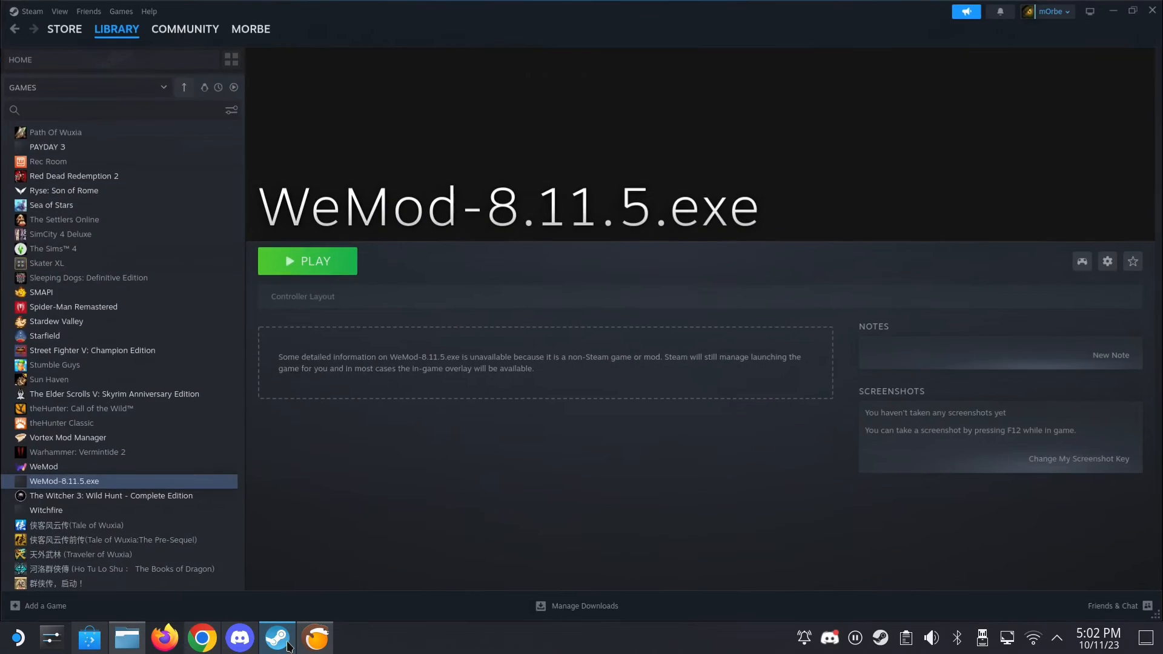
pyautogui.click(288, 646)
pyautogui.rightClick(548, 65)
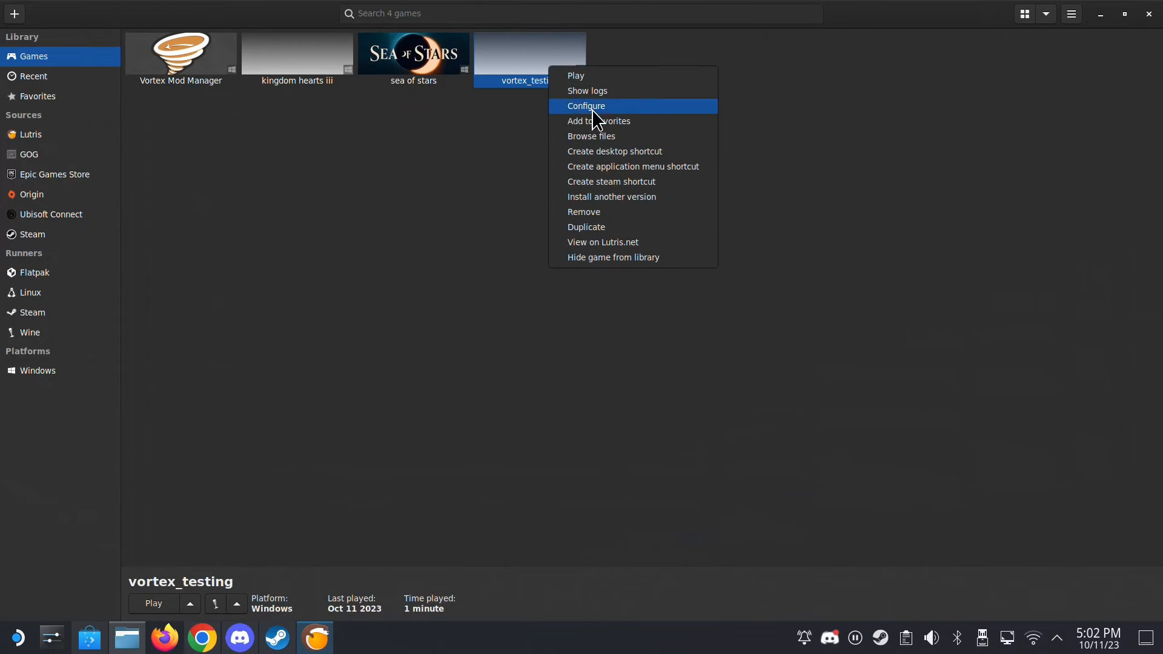
pyautogui.click(601, 183)
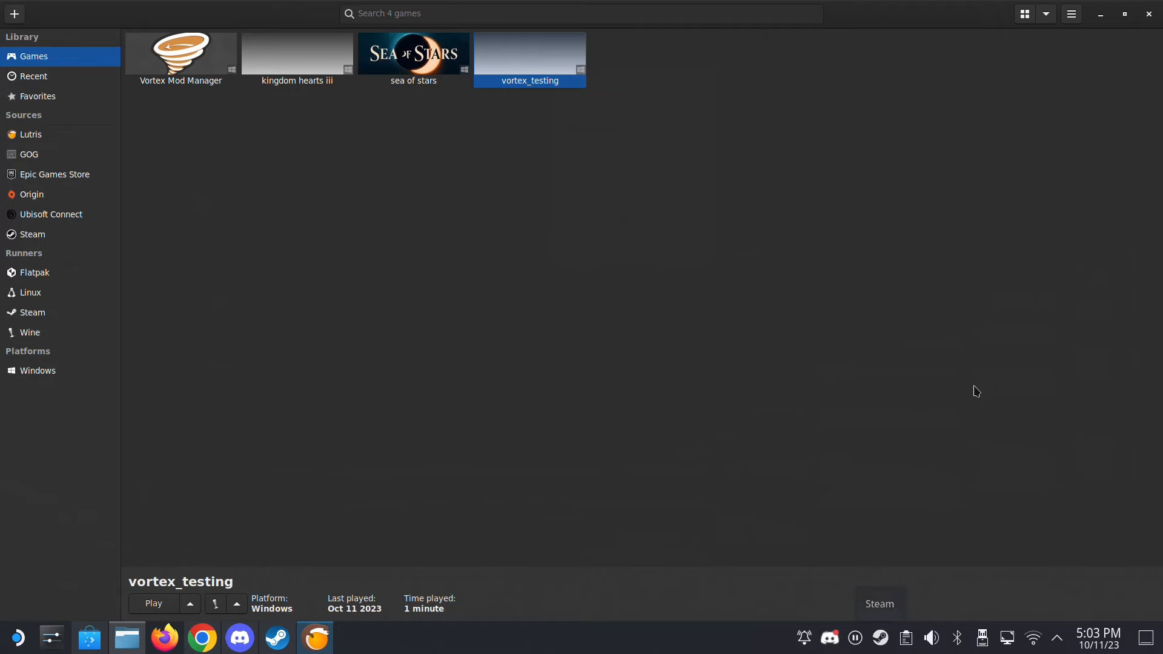
# - Minimize Lutris and Dolphin, exit Steam completely and start it again from the desktop
pyautogui.click(1107, 15)
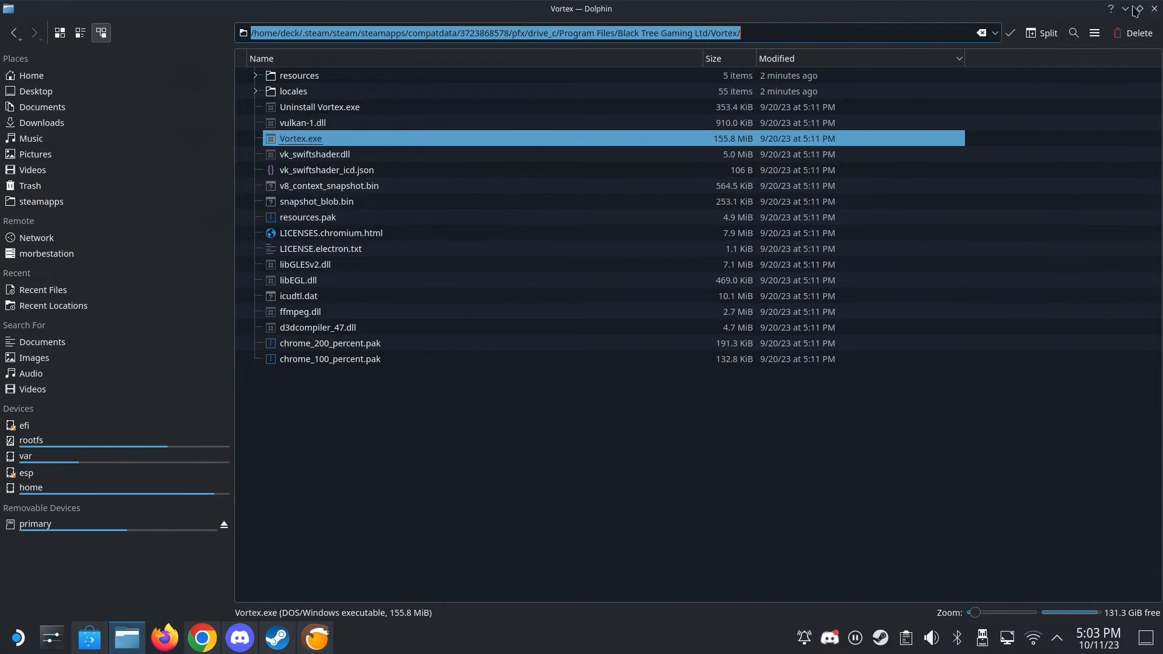
pyautogui.click(1124, 10)
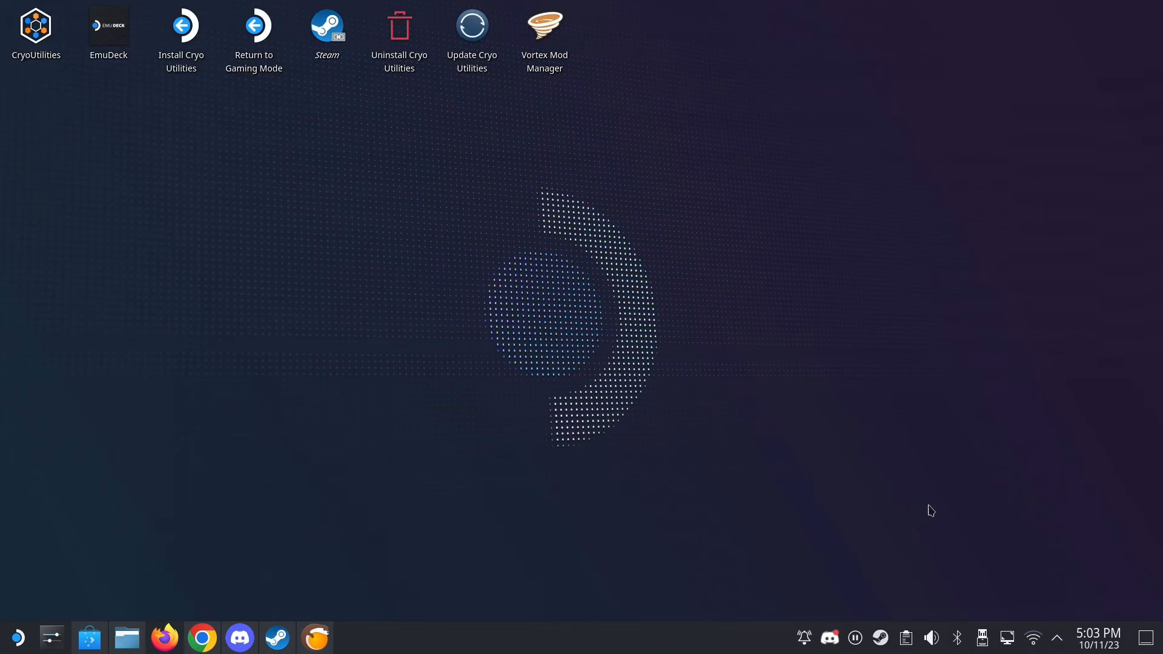
pyautogui.rightClick(880, 639)
pyautogui.click(897, 616)
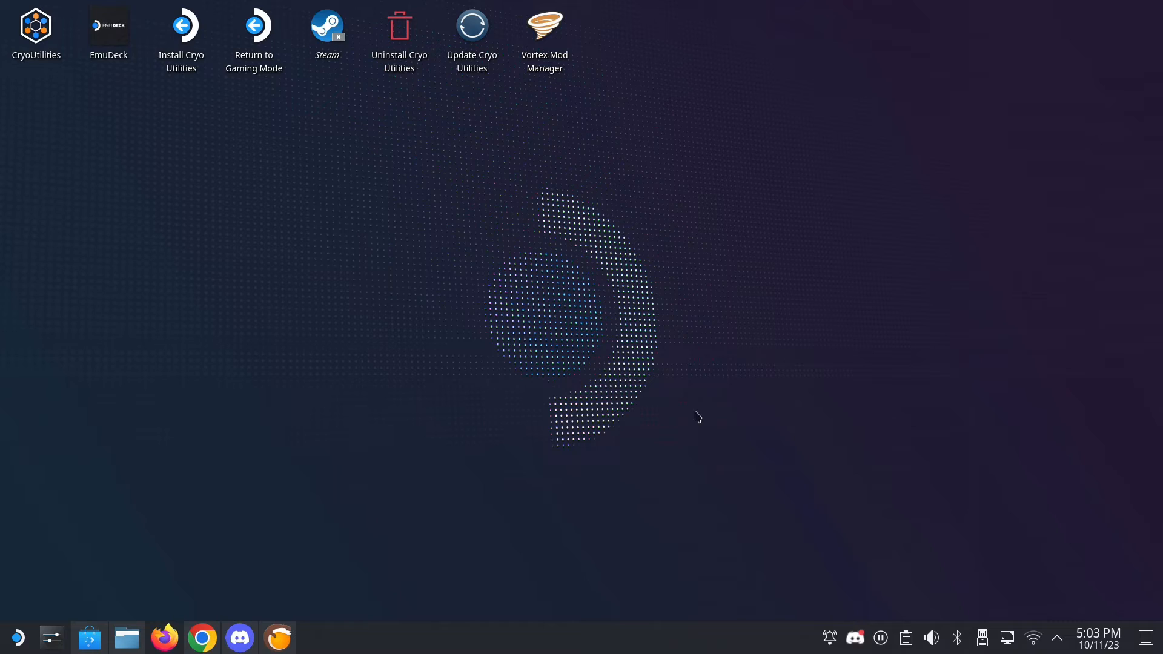
pyautogui.click(331, 40)
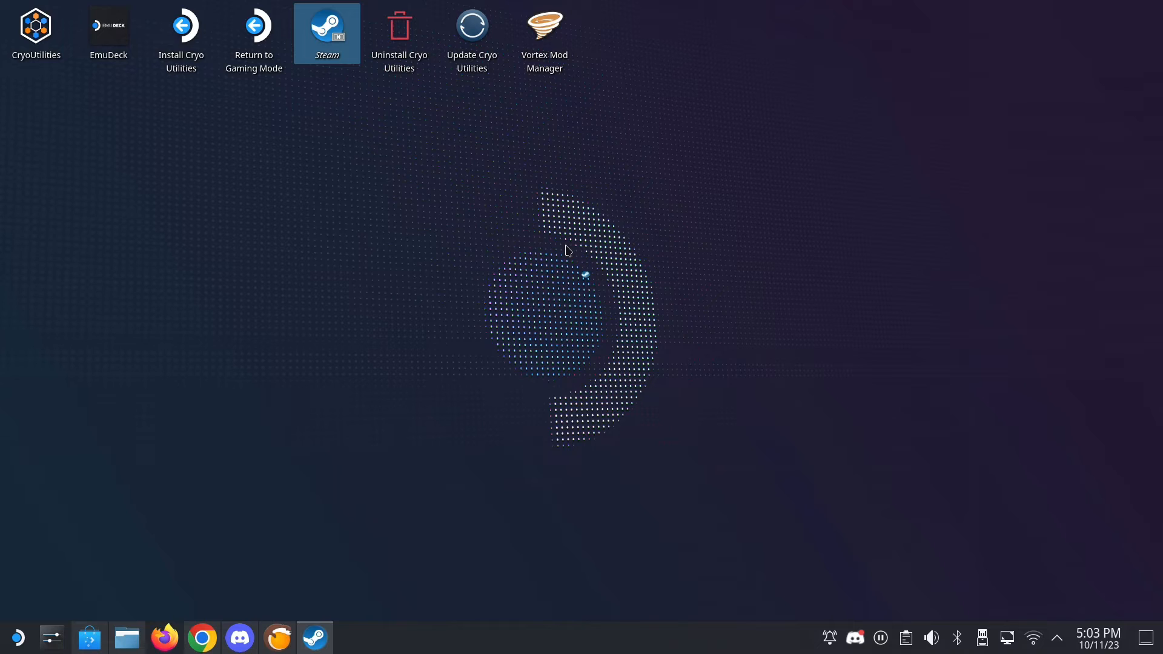
# - Find vortex_testing in the Steam library, review its shortcut properties, and minimize Steam
pyautogui.click(129, 637)
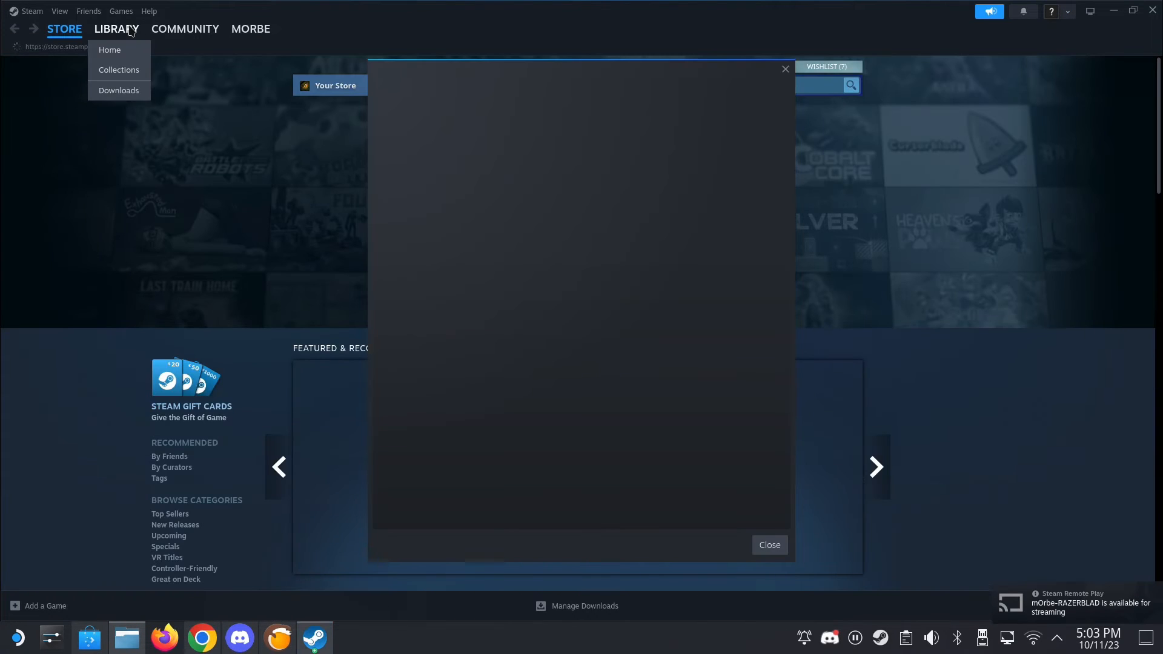
pyautogui.click(130, 30)
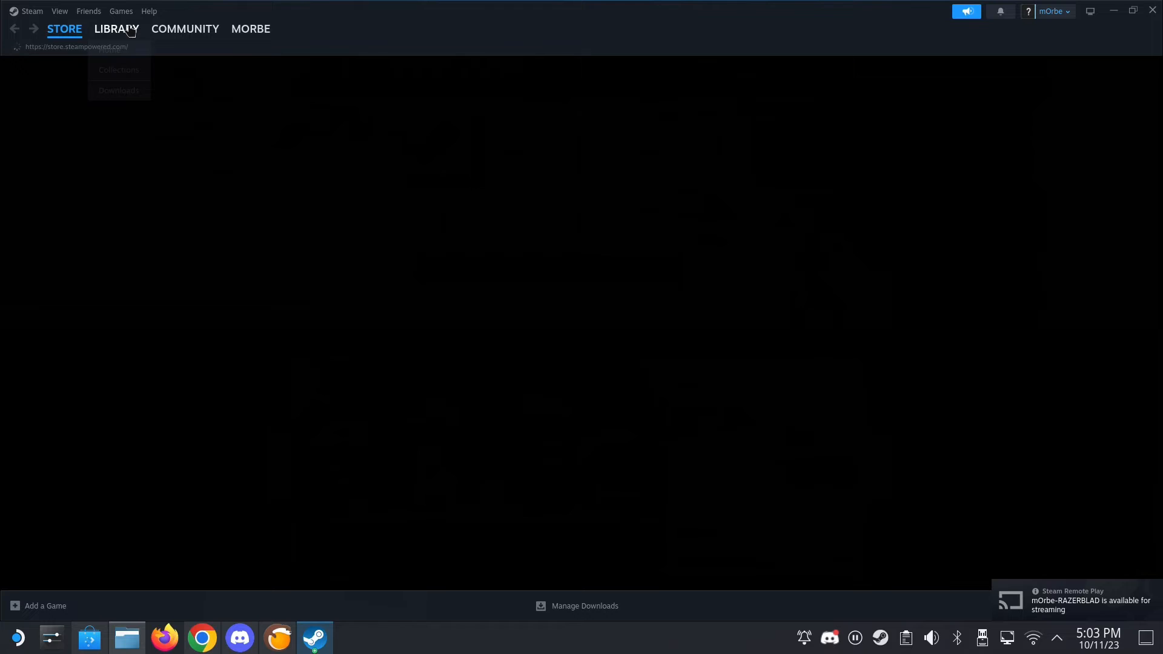
pyautogui.scroll(-10, 136, 338)
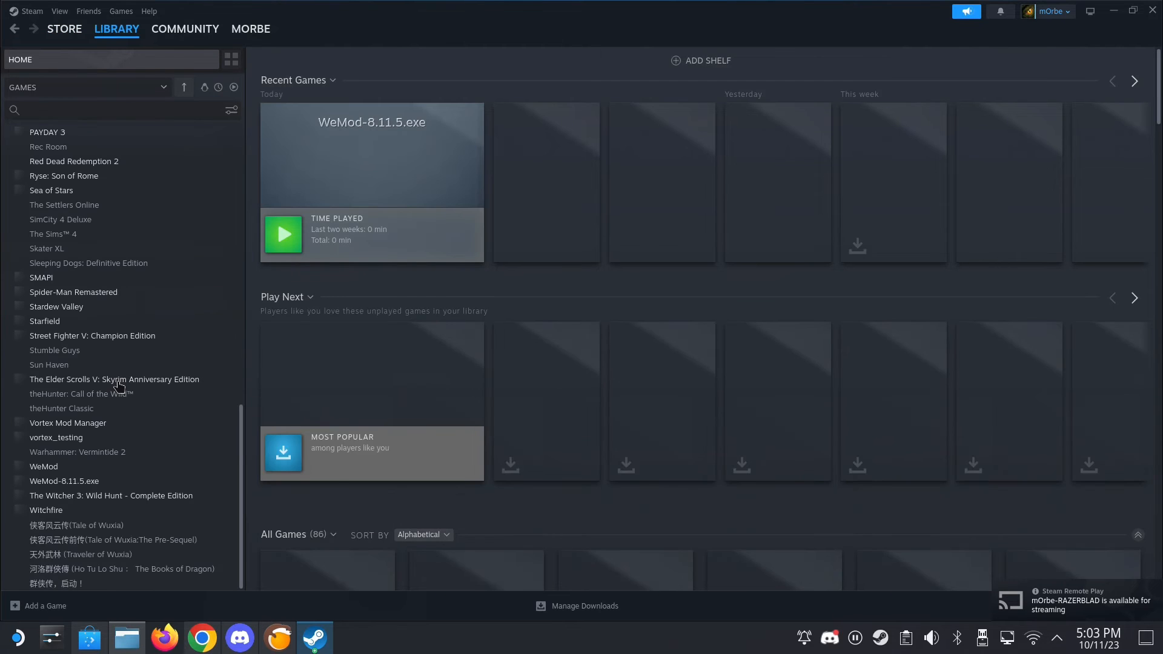
pyautogui.click(66, 443)
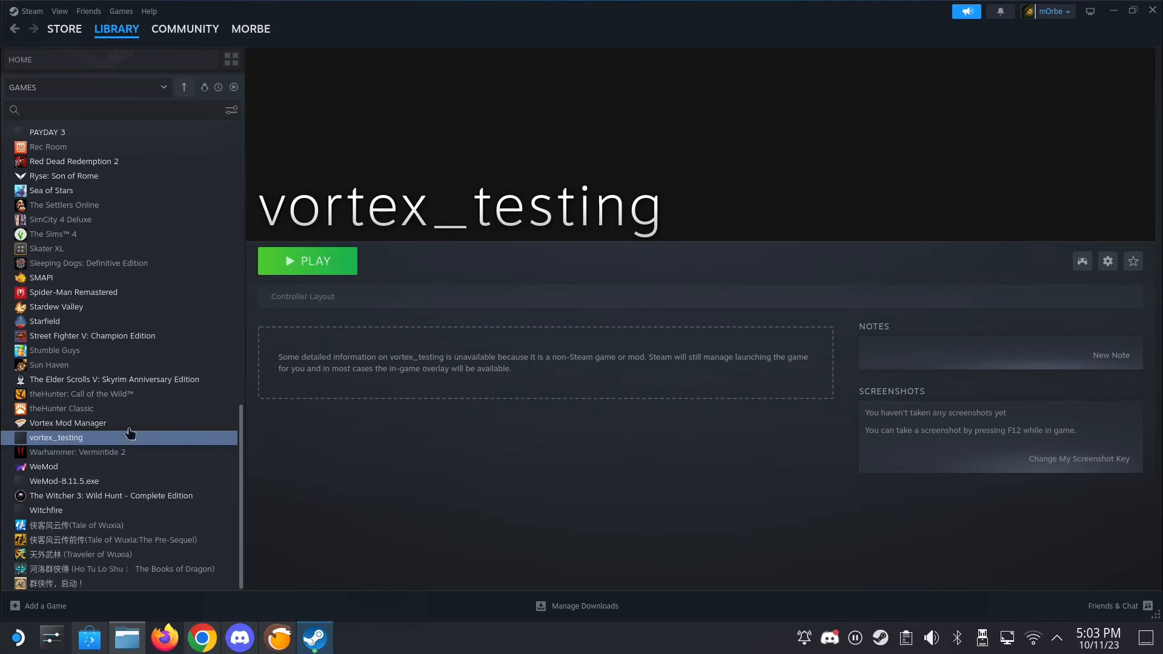
pyautogui.click(1108, 261)
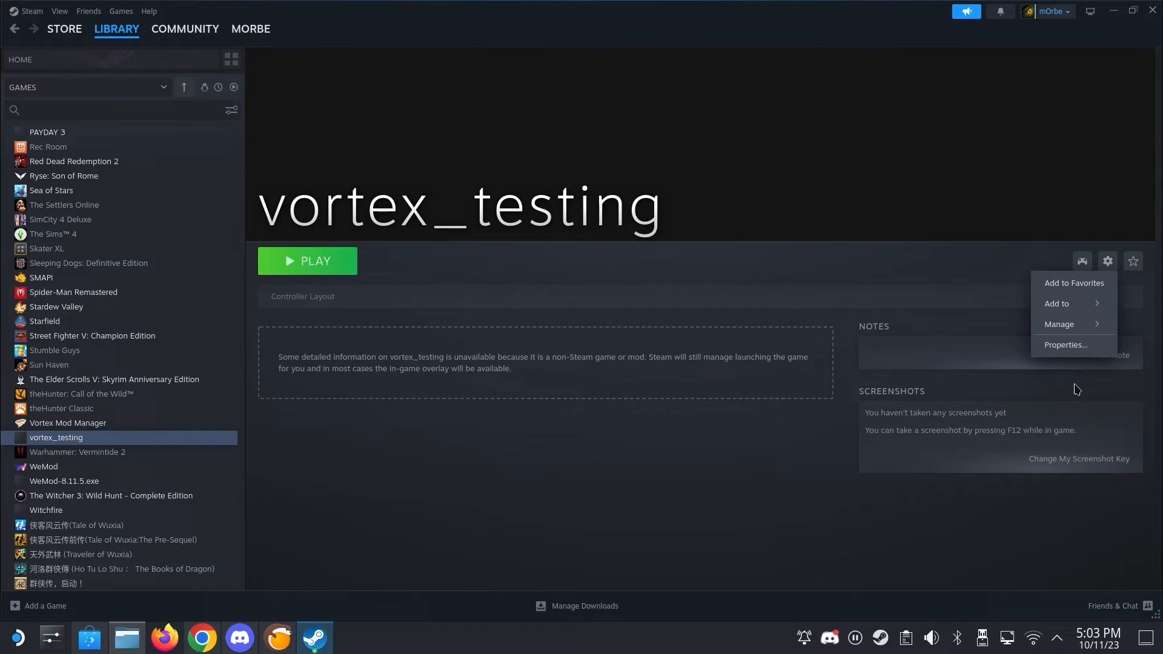
pyautogui.click(1066, 347)
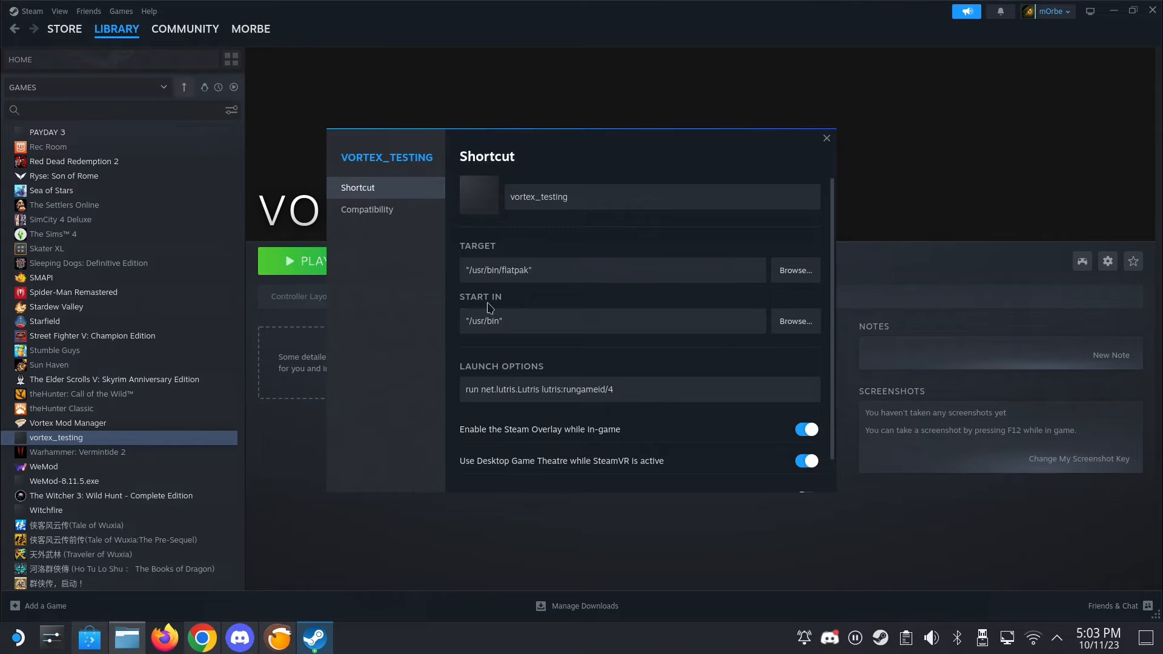
pyautogui.click(826, 138)
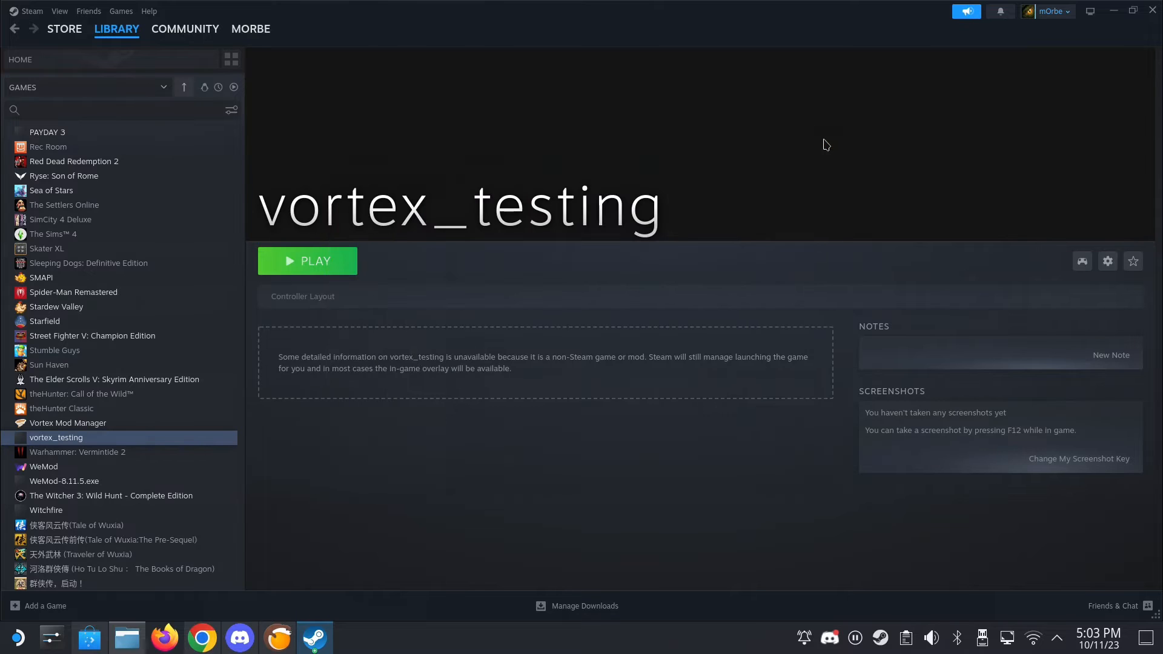
pyautogui.click(1120, 9)
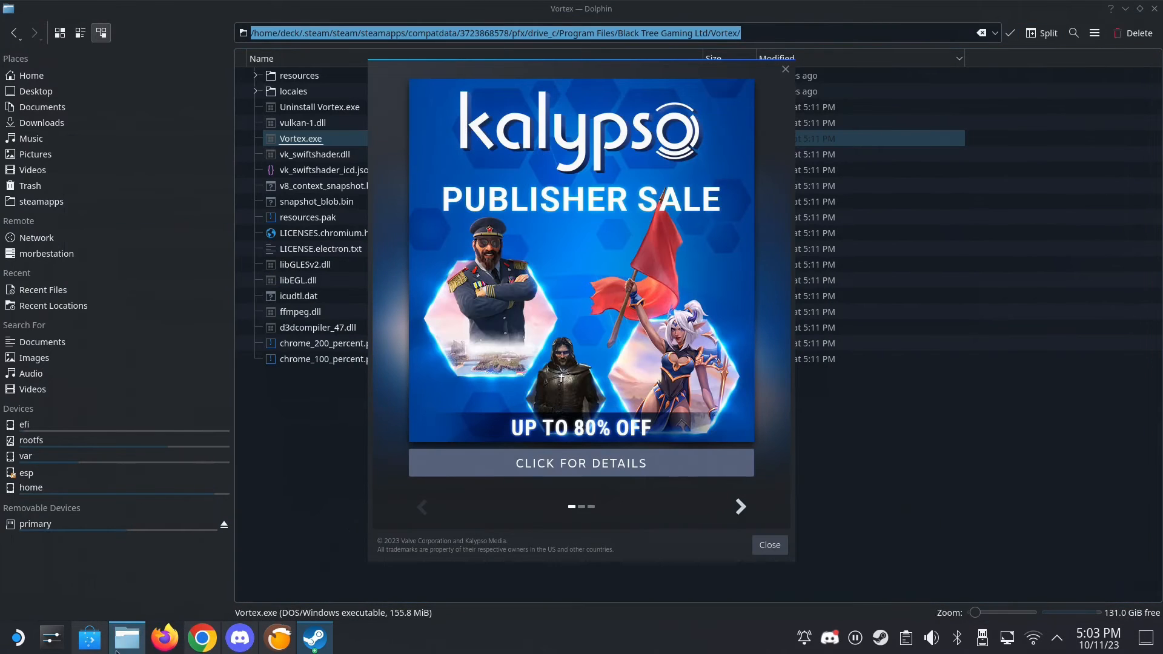
# - Switch to Dolphin and look through the contents of the home folder's .steam/steam directory
pyautogui.click(138, 646)
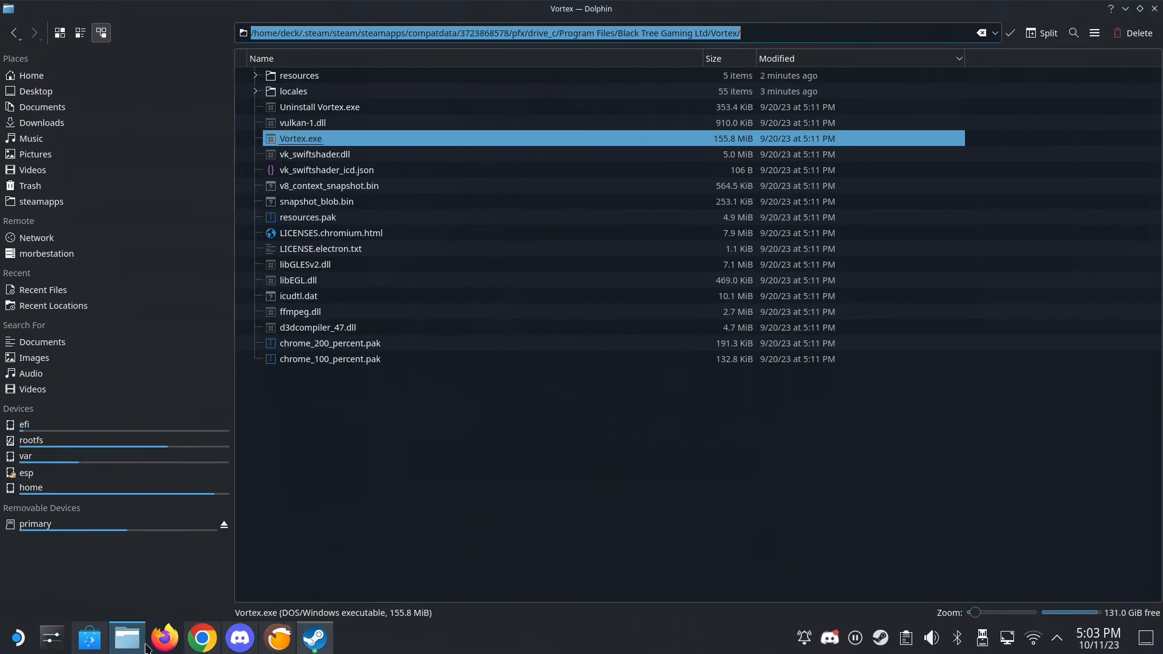
pyautogui.click(29, 80)
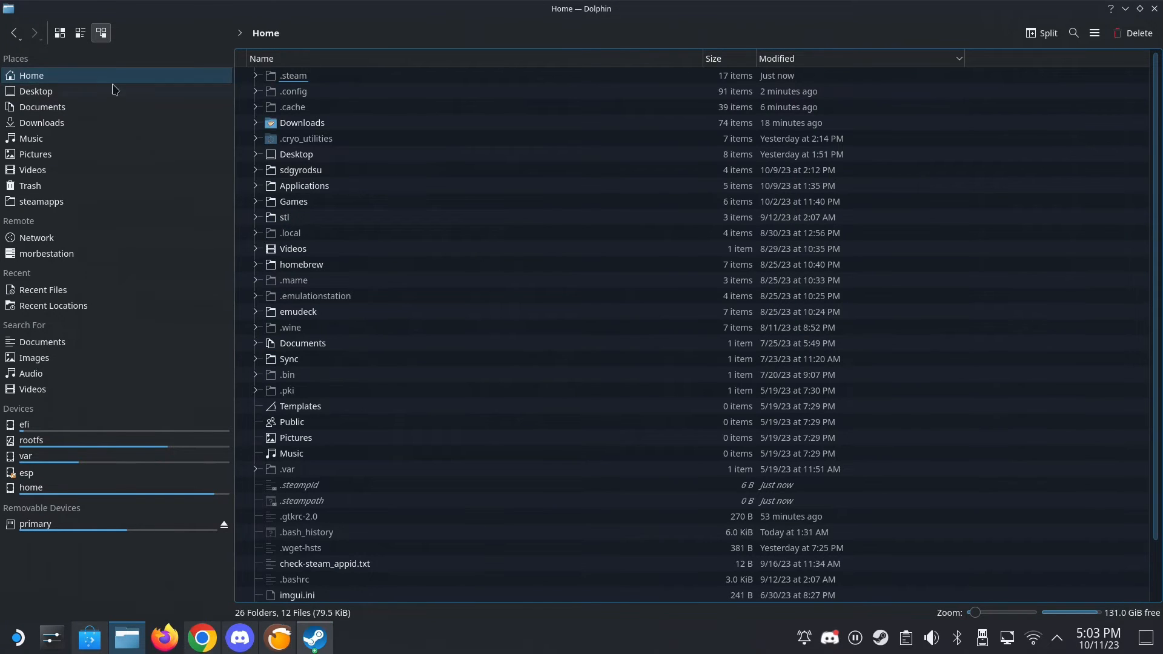
pyautogui.click(293, 76)
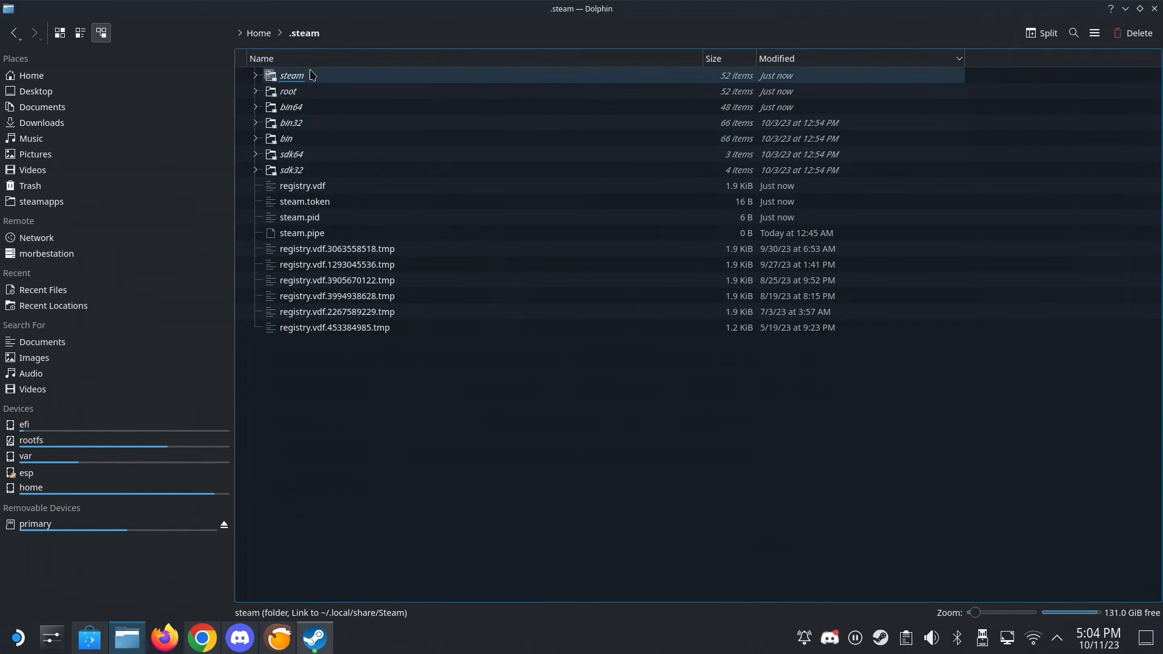
pyautogui.click(310, 75)
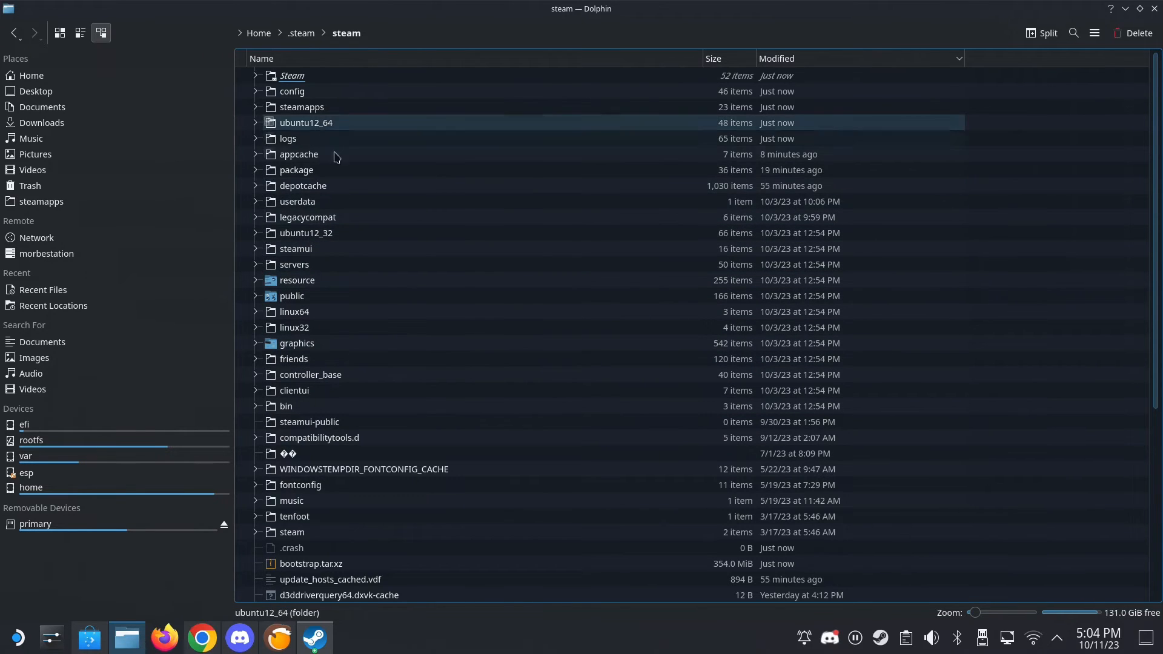
pyautogui.scroll(-6, 324, 525)
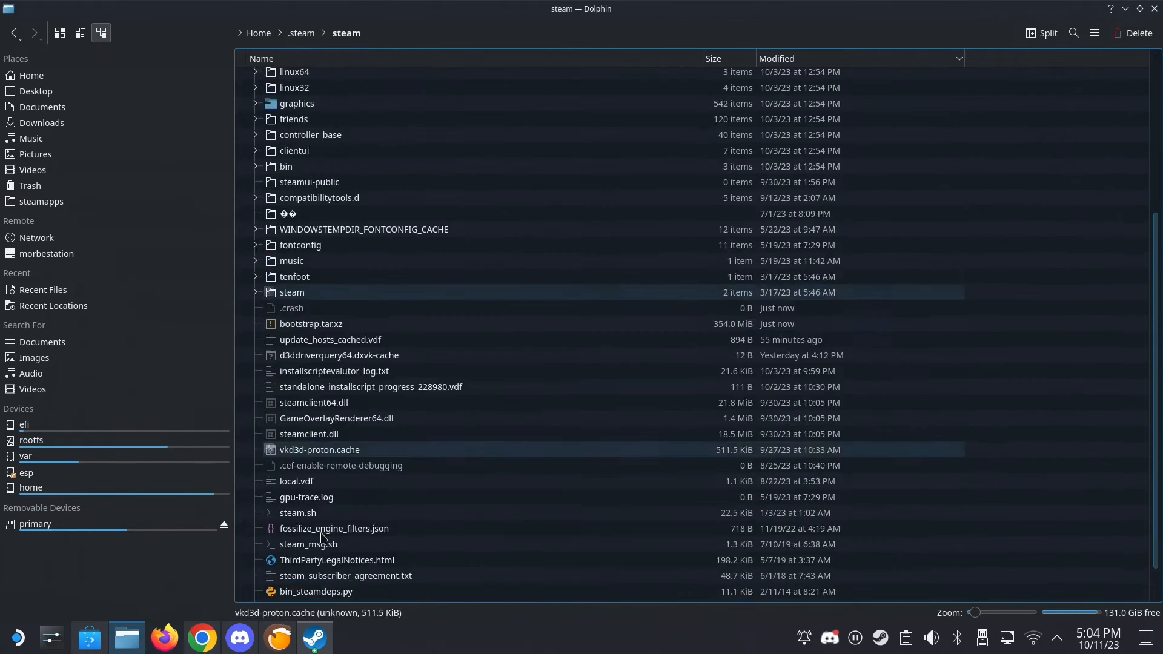
pyautogui.scroll(3, 325, 363)
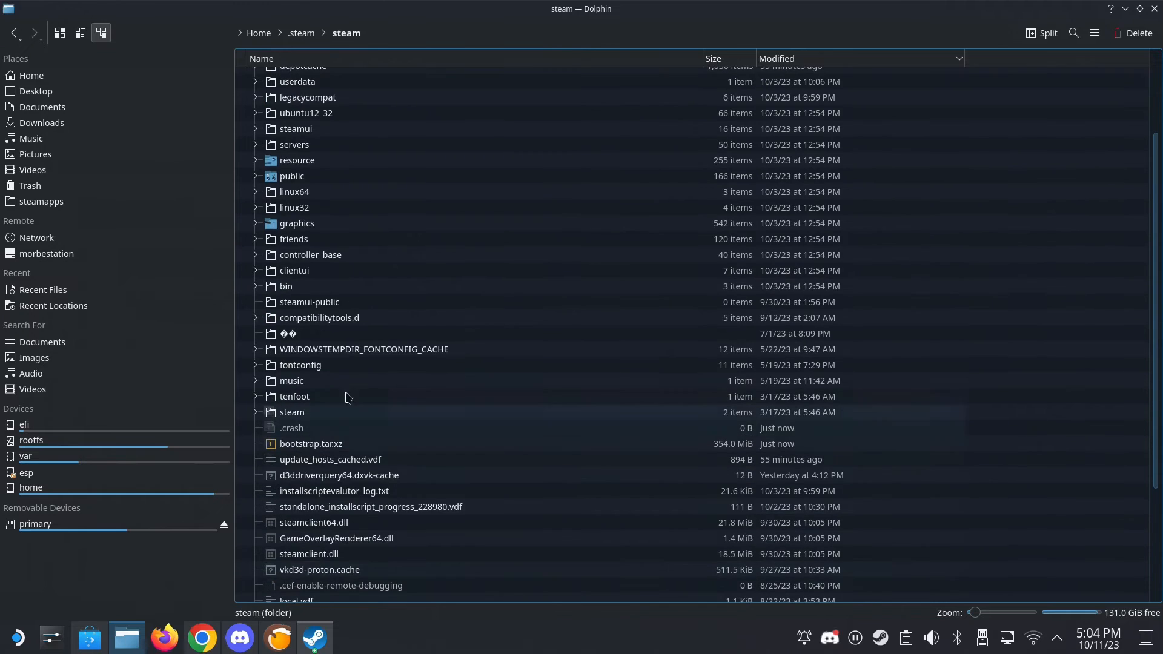
pyautogui.click(327, 254)
pyautogui.scroll(3, 336, 263)
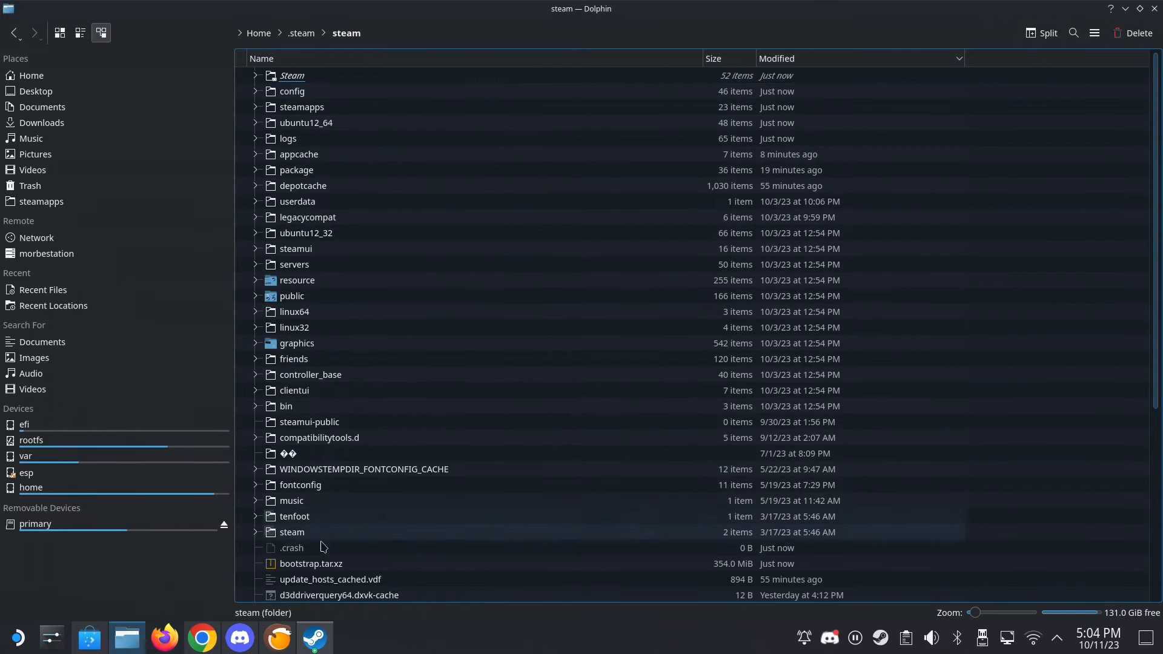
# - Dismiss the Steam publisher sale pop-up from the desktop and return to Dolphin
pyautogui.click(1125, 9)
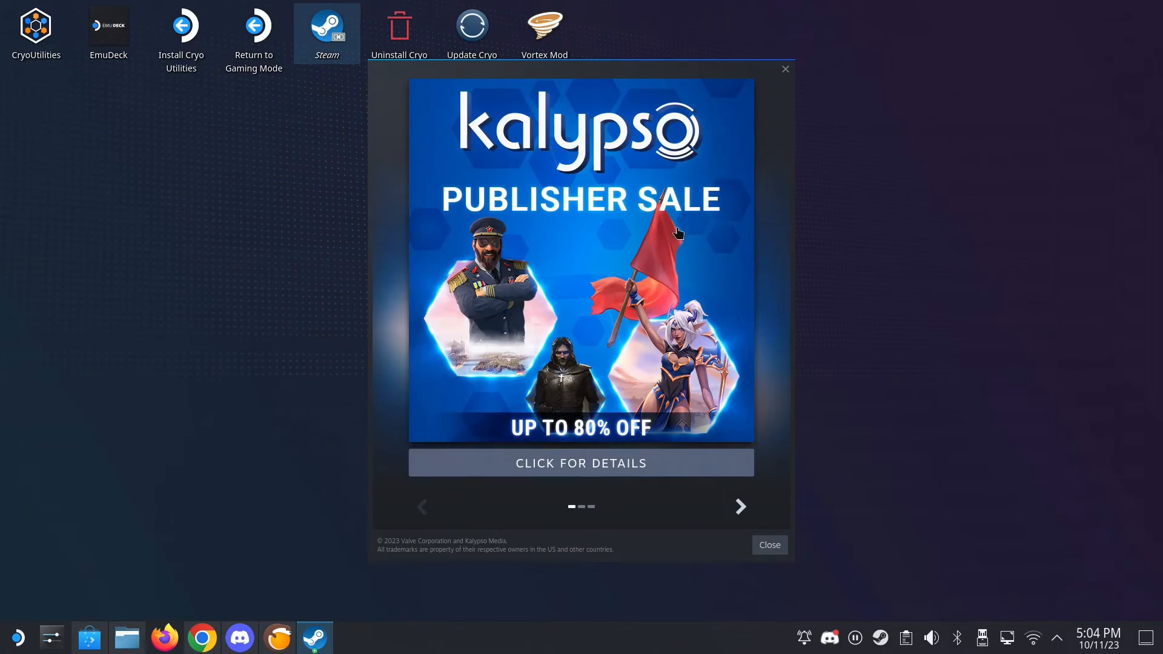
pyautogui.click(785, 70)
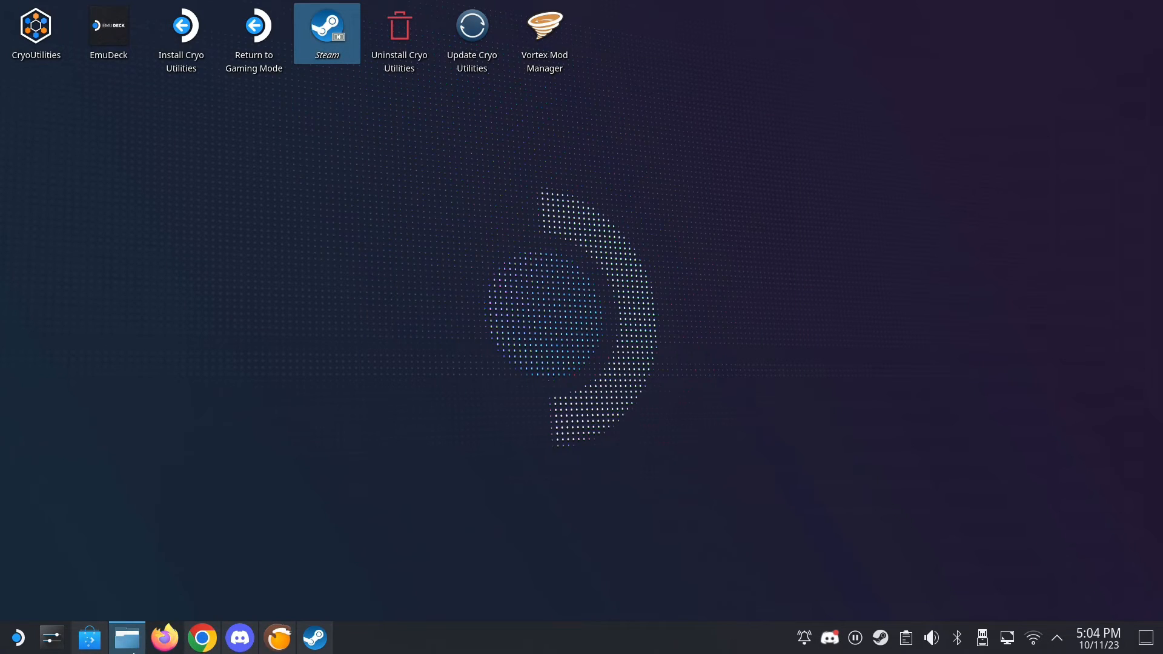
pyautogui.click(128, 638)
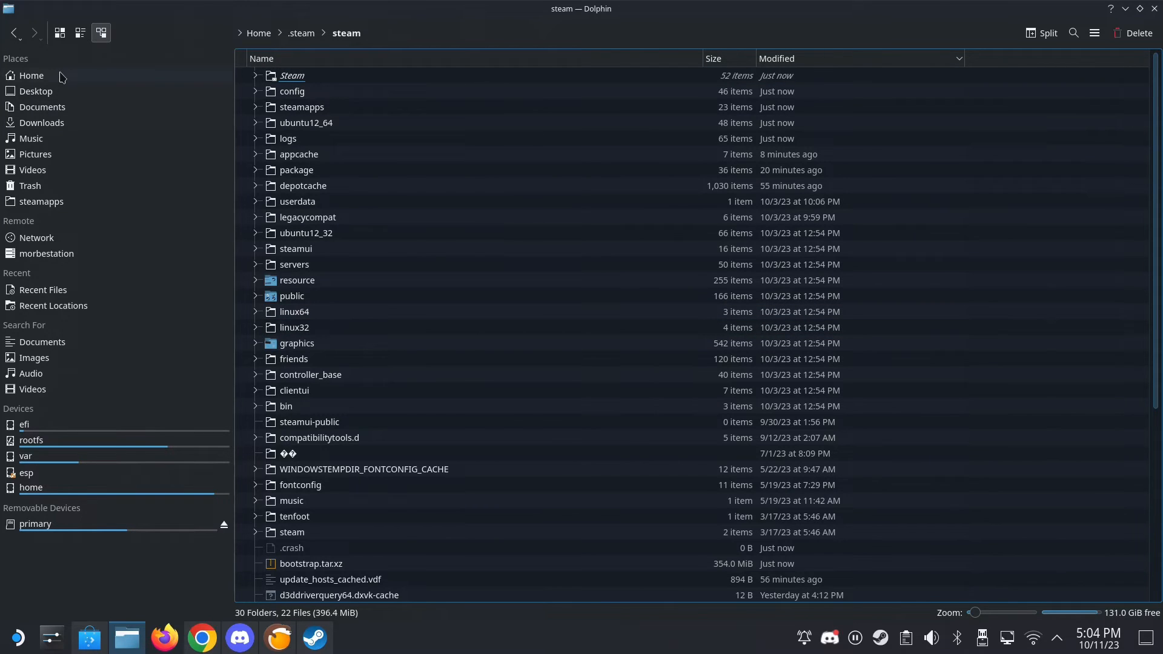
pyautogui.click(38, 203)
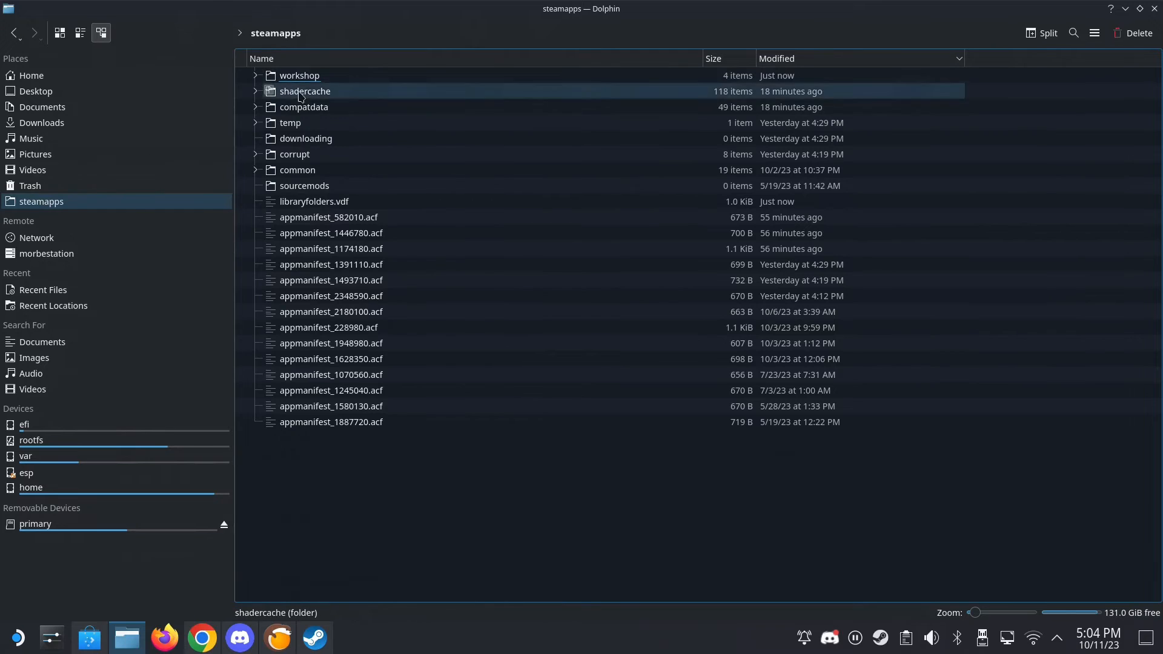
pyautogui.doubleClick(299, 106)
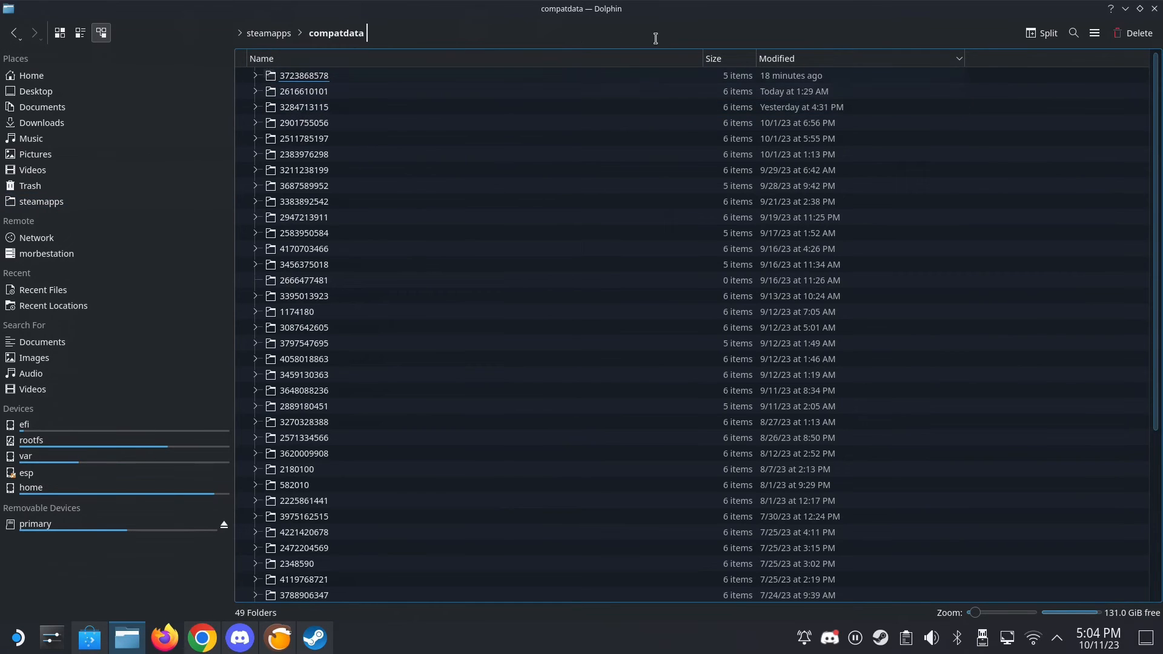
pyautogui.click(790, 80)
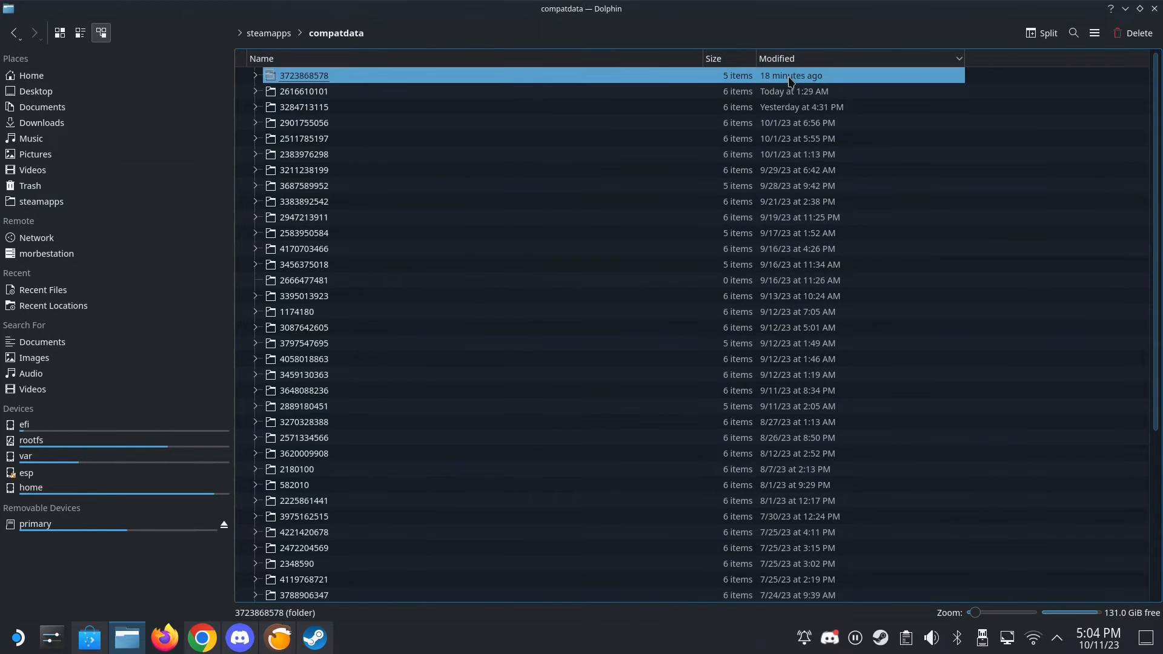
pyautogui.doubleClick(791, 81)
pyautogui.doubleClick(285, 78)
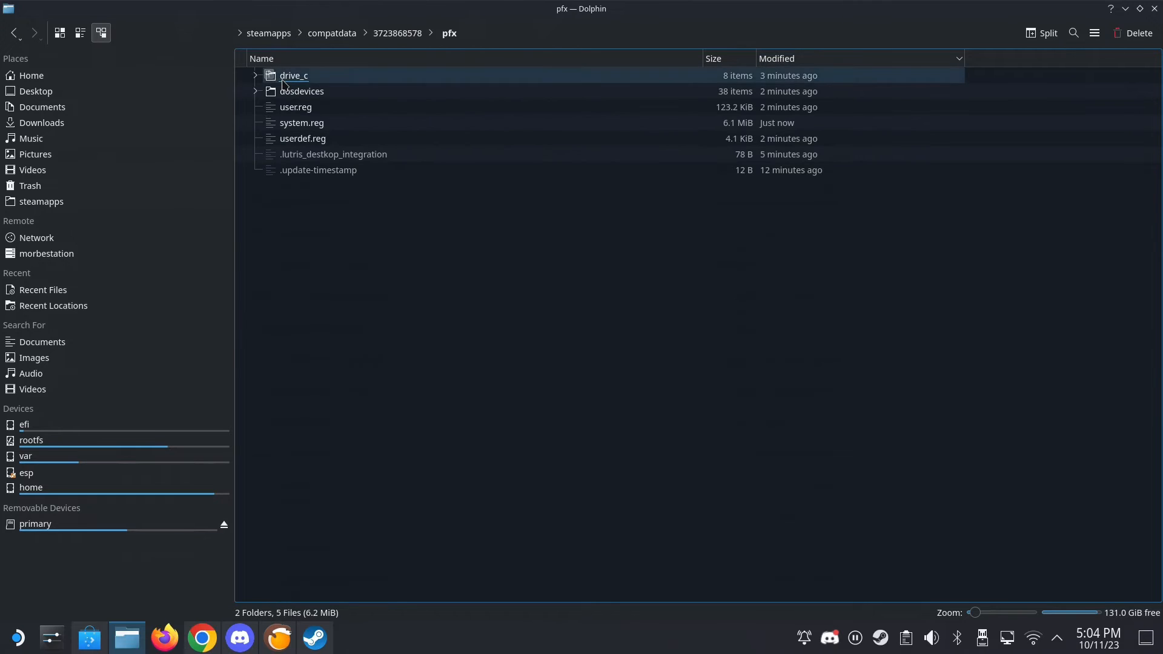
pyautogui.click(291, 94)
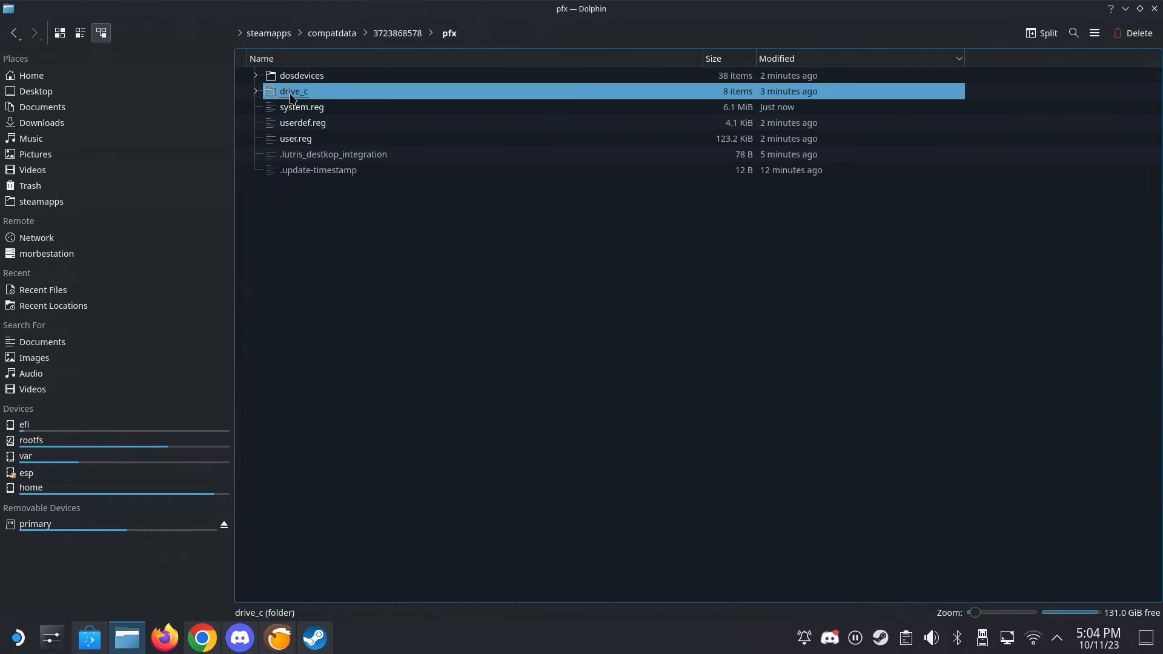
pyautogui.doubleClick(291, 96)
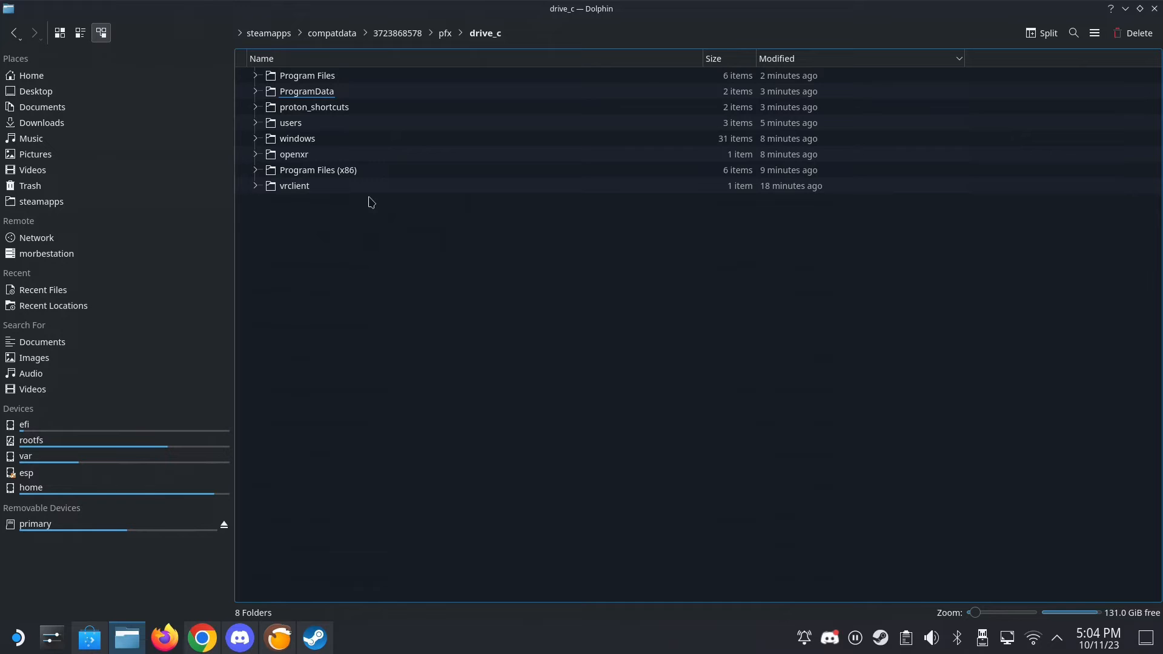
pyautogui.rightClick(349, 34)
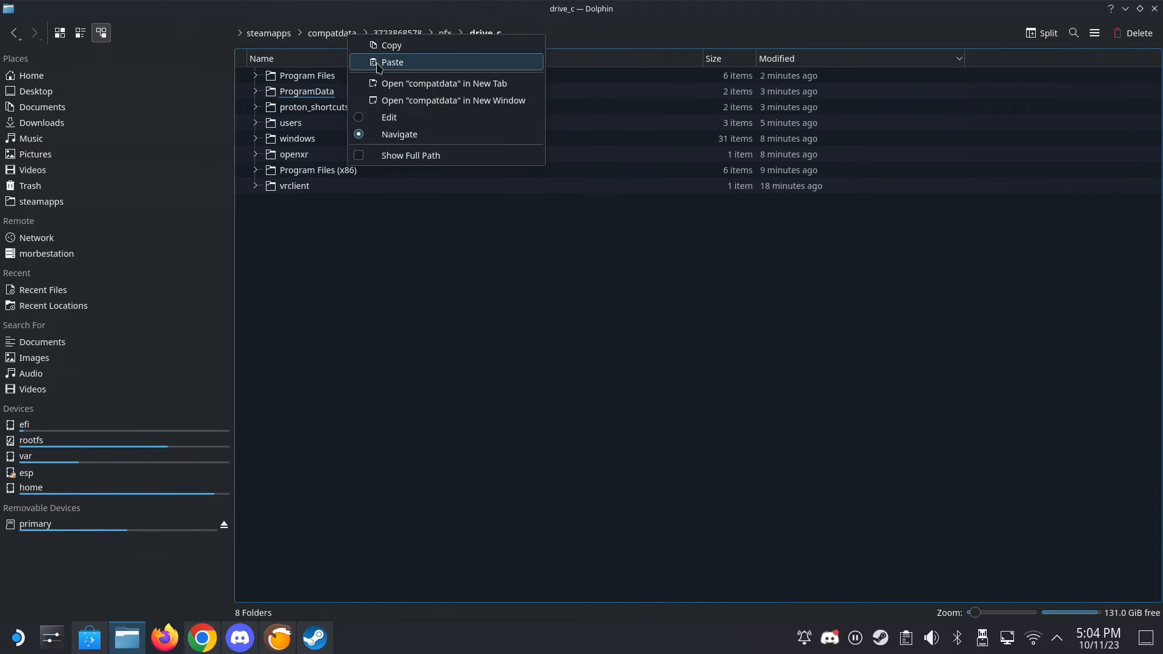
pyautogui.click(394, 85)
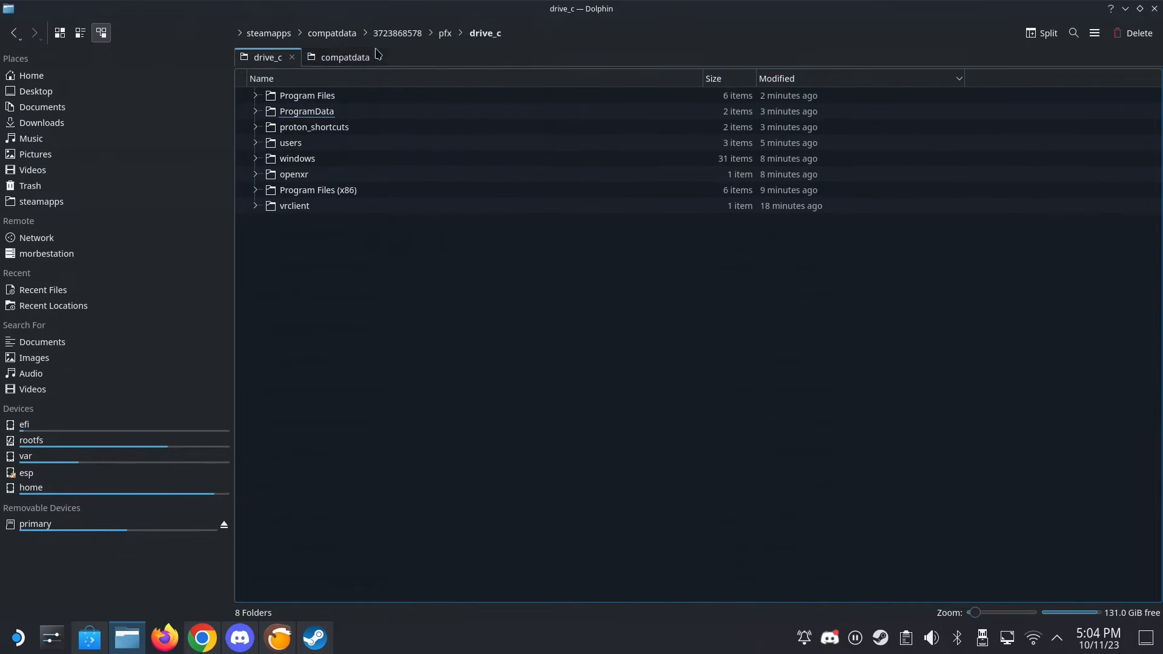
pyautogui.click(335, 59)
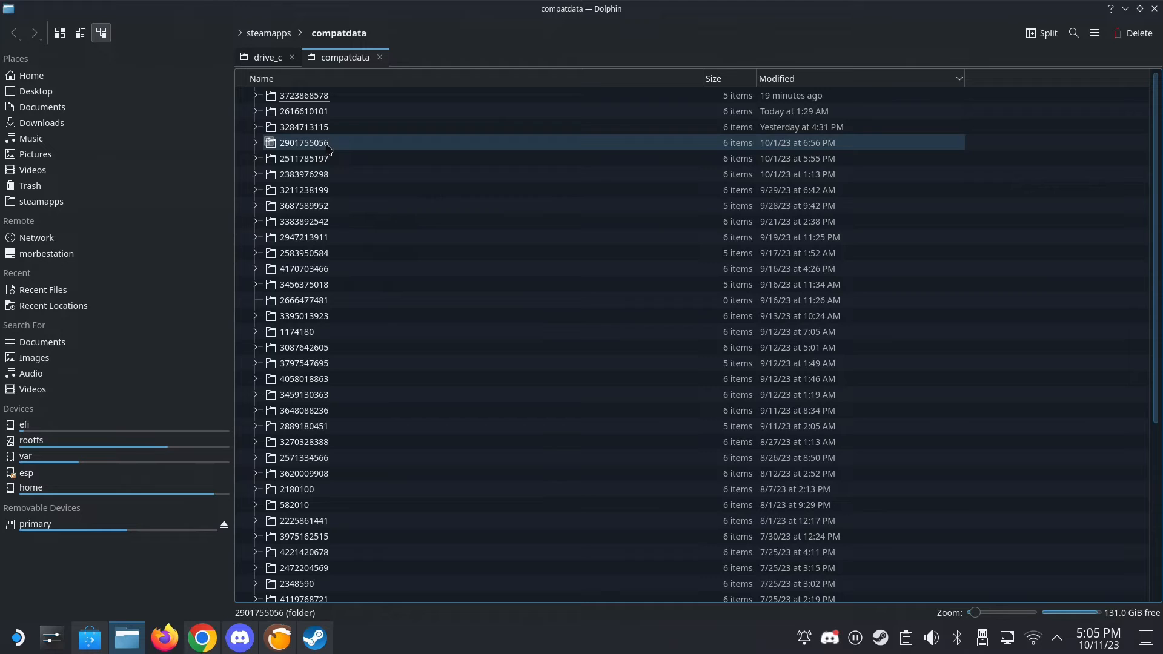
pyautogui.doubleClick(329, 112)
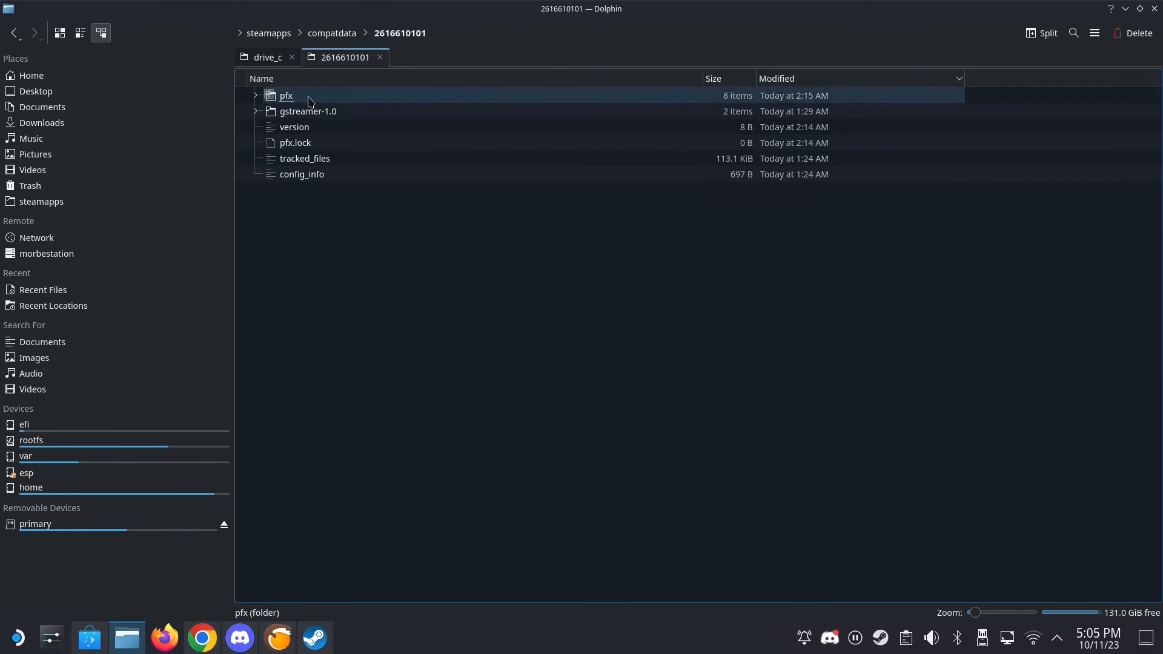
pyautogui.doubleClick(310, 96)
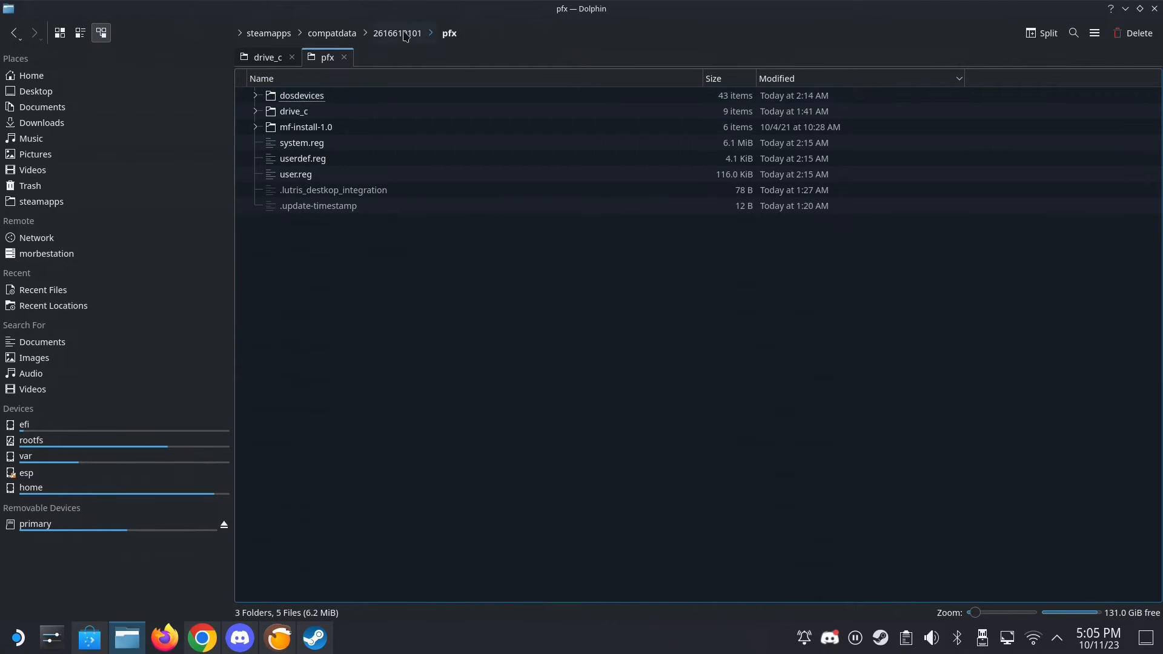
pyautogui.doubleClick(291, 111)
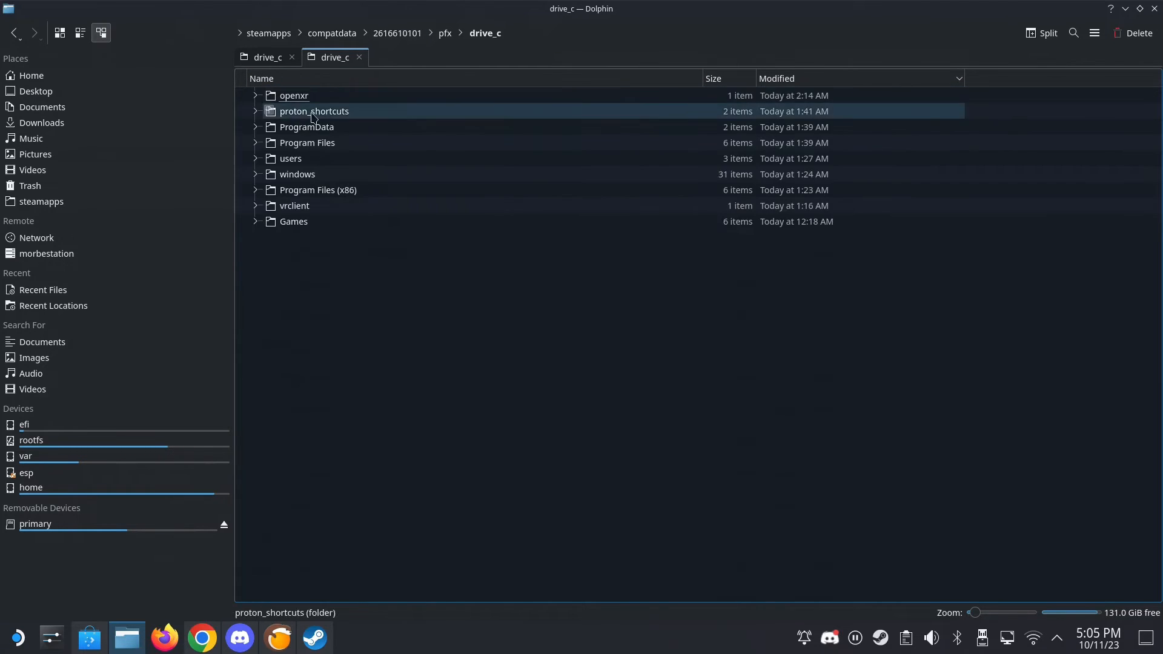
pyautogui.doubleClick(309, 222)
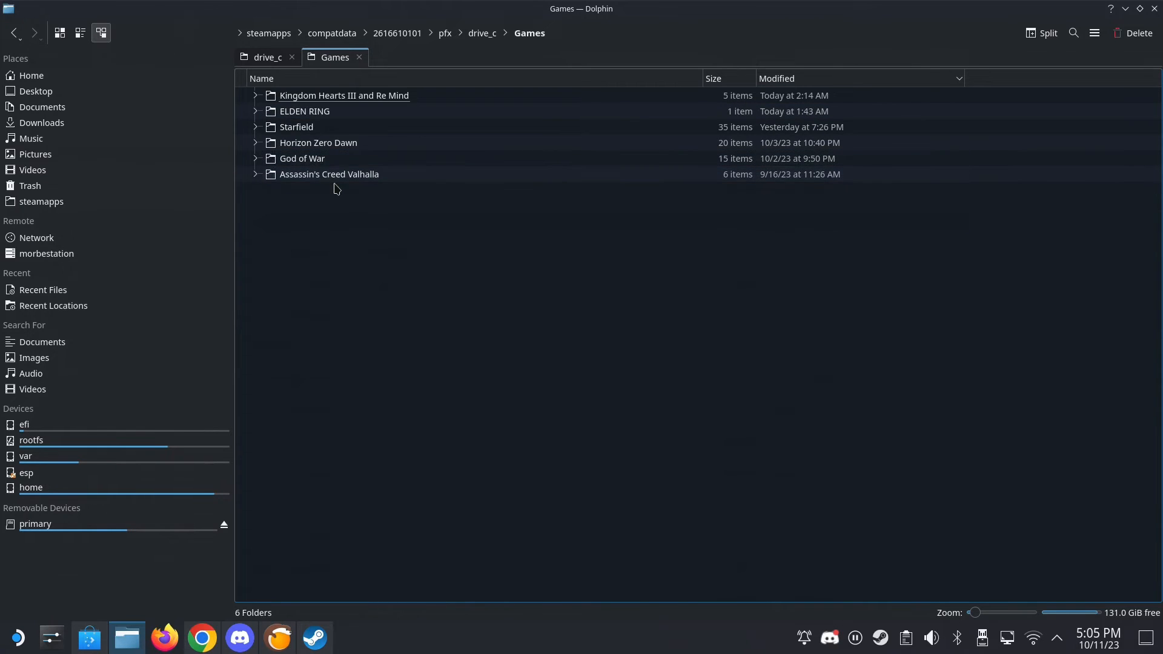
pyautogui.click(305, 117)
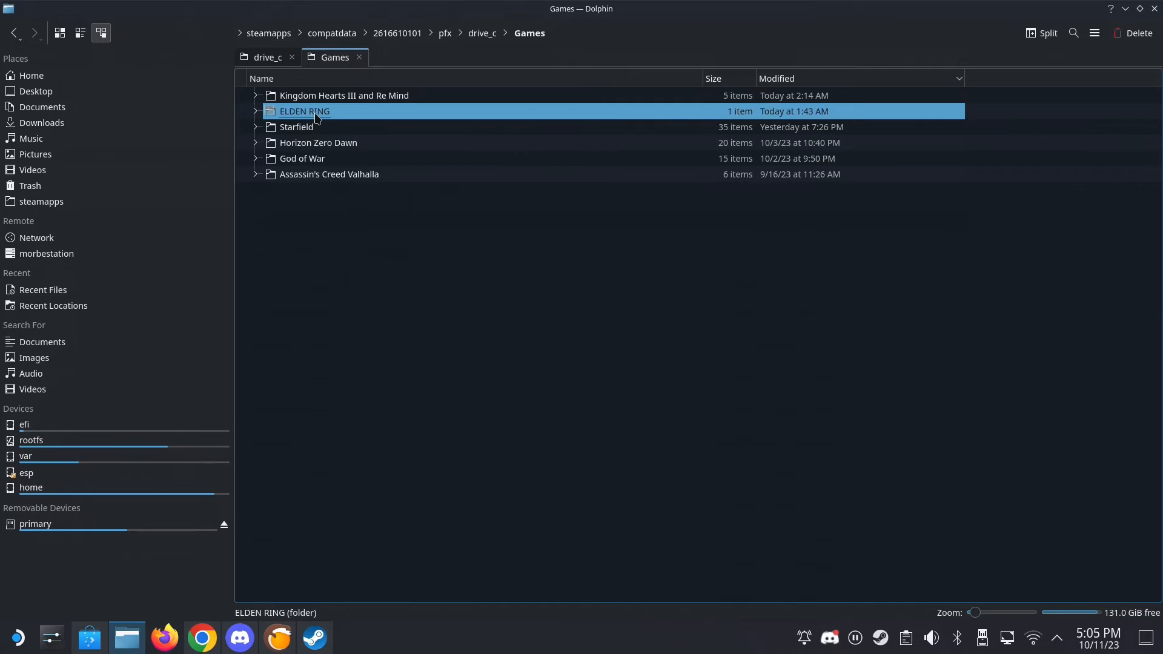
pyautogui.press('F2')
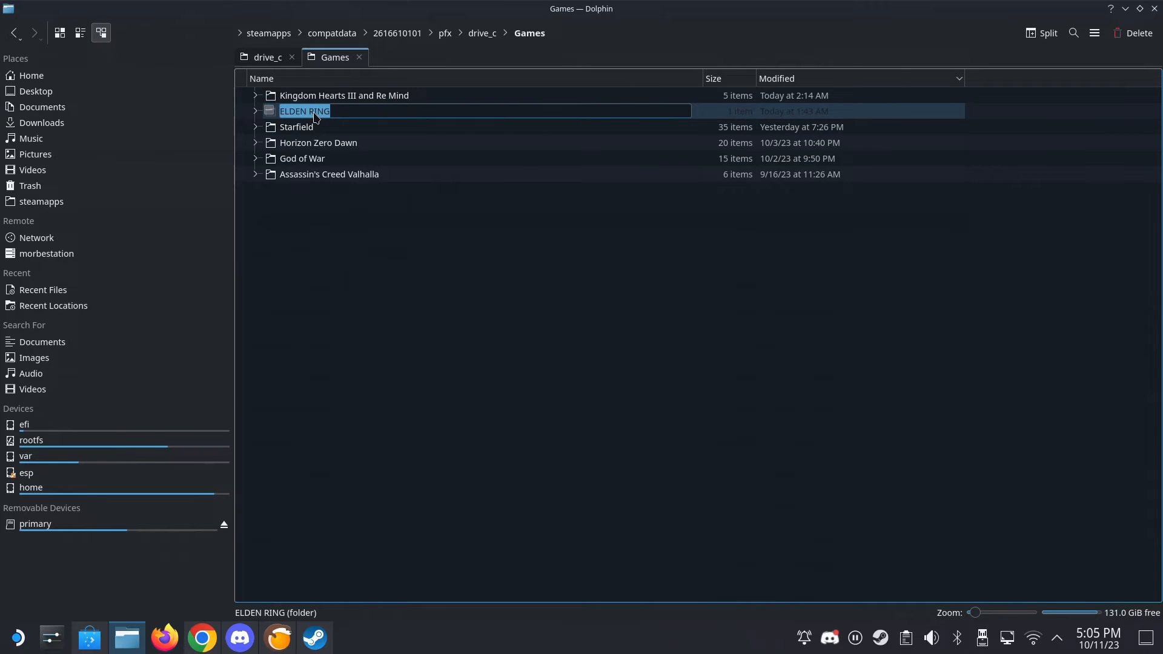
pyautogui.click(281, 61)
pyautogui.rightClick(339, 287)
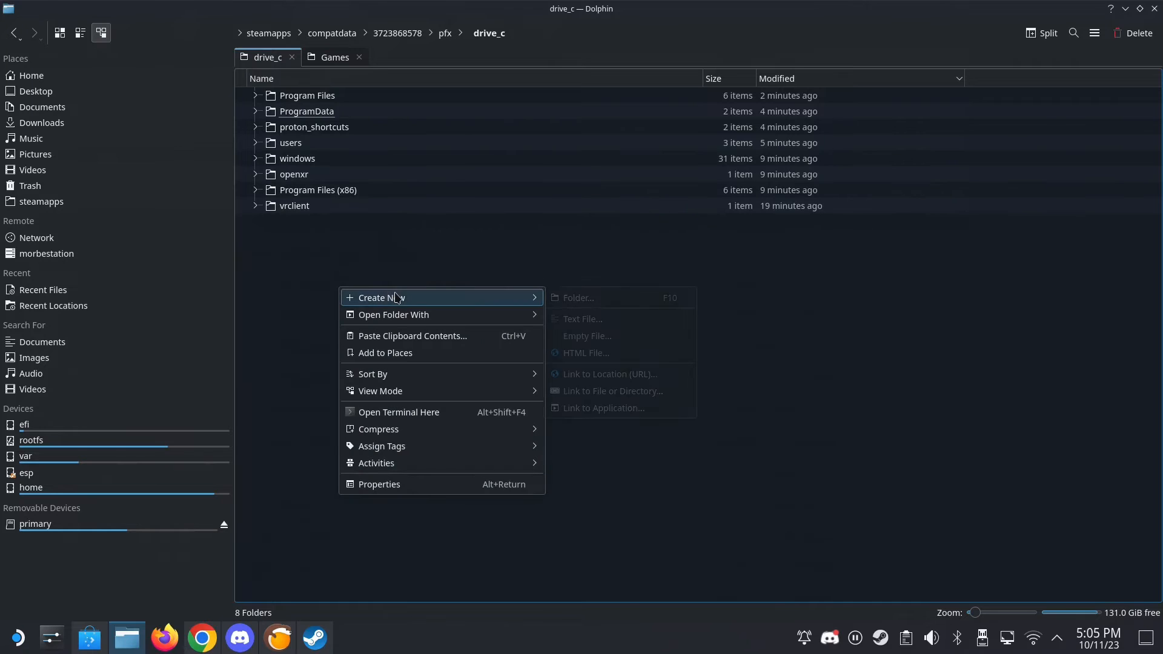
pyautogui.moveTo(511, 299)
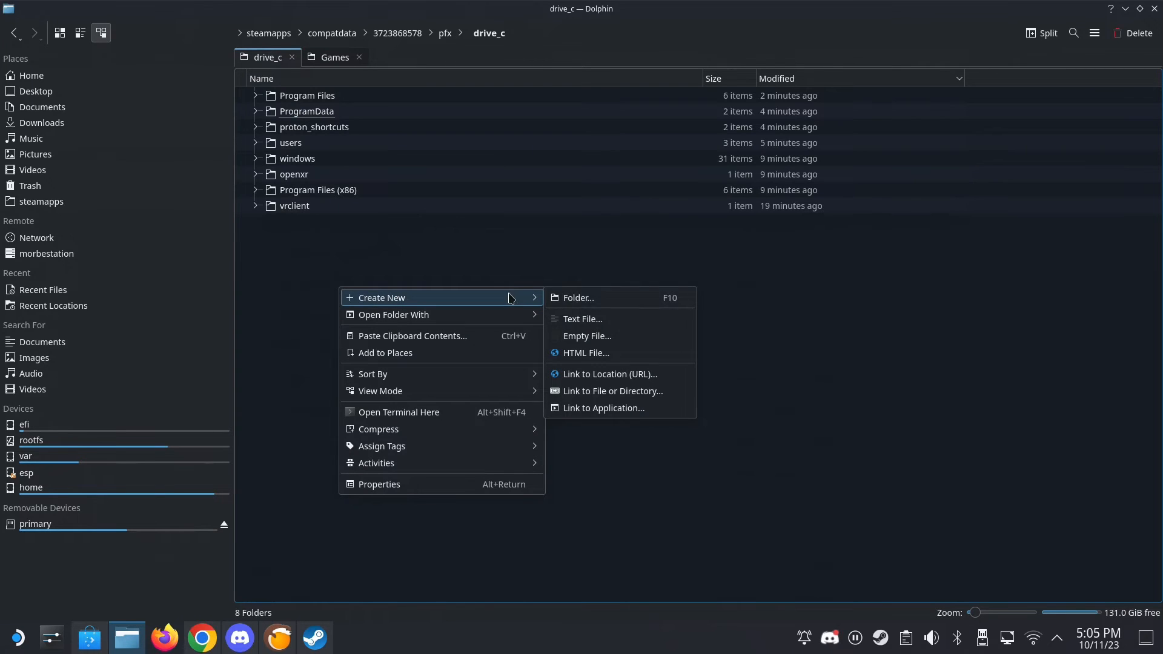
pyautogui.click(576, 299)
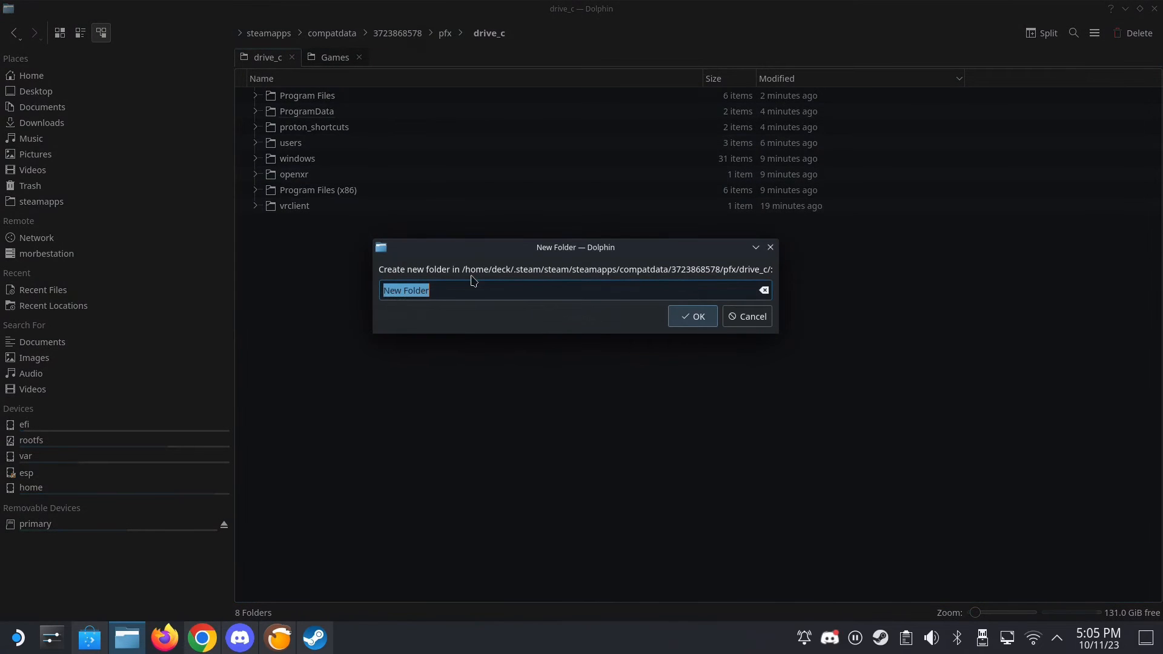
pyautogui.write('Games')
pyautogui.press('Return')
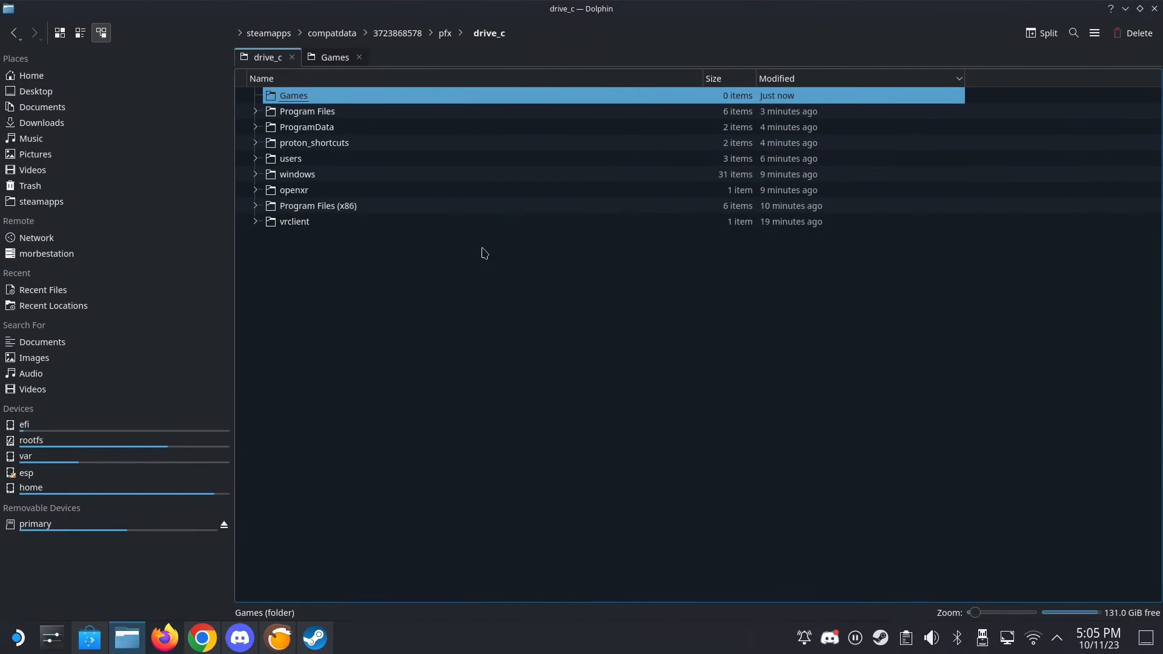
pyautogui.doubleClick(416, 102)
pyautogui.click(336, 57)
pyautogui.moveTo(307, 115); pyautogui.dragTo(279, 67)
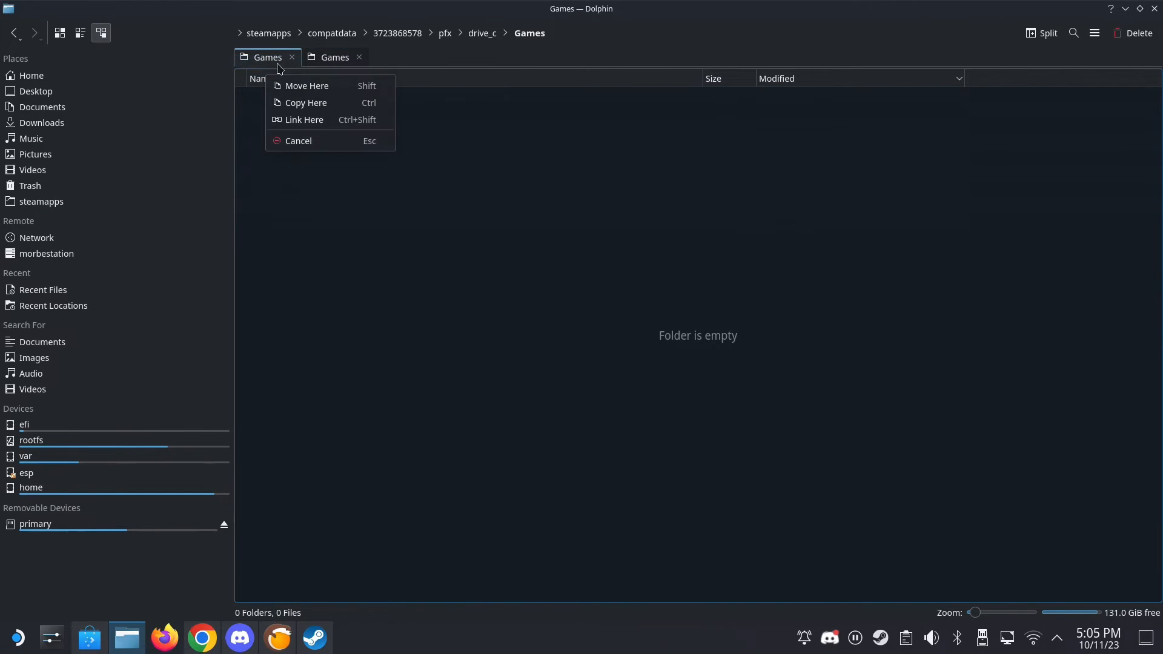
pyautogui.click(295, 86)
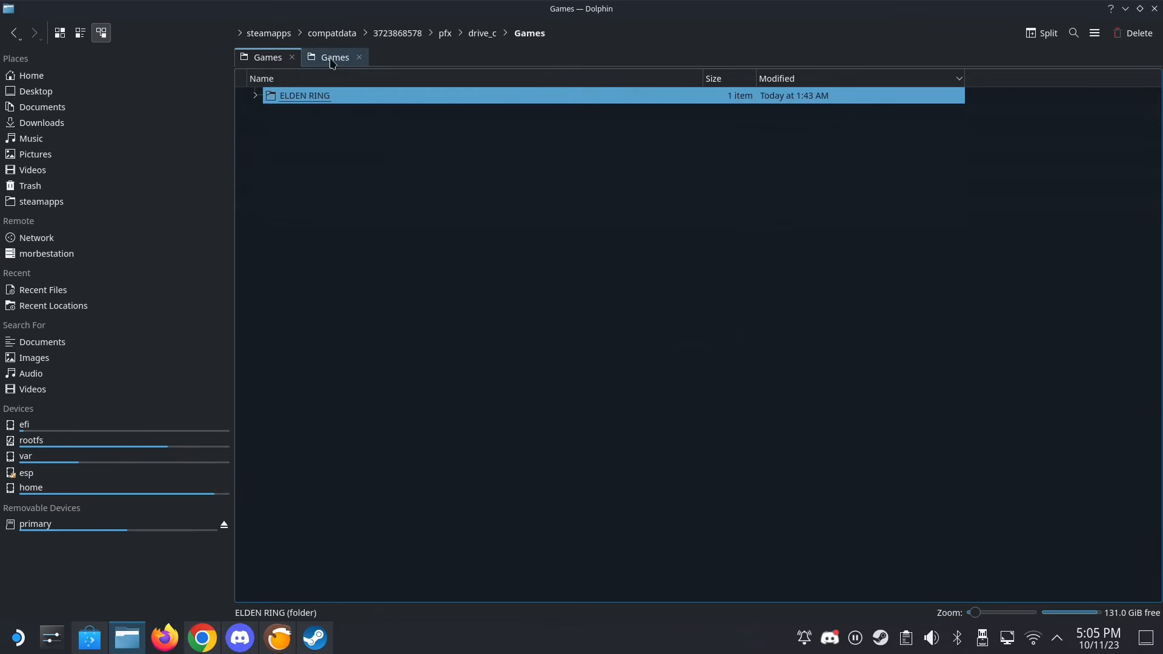
# - Switch to Steam, launch vortex_testing from the library, and minimize the Steam and Dolphin windows
pyautogui.moveTo(320, 634)
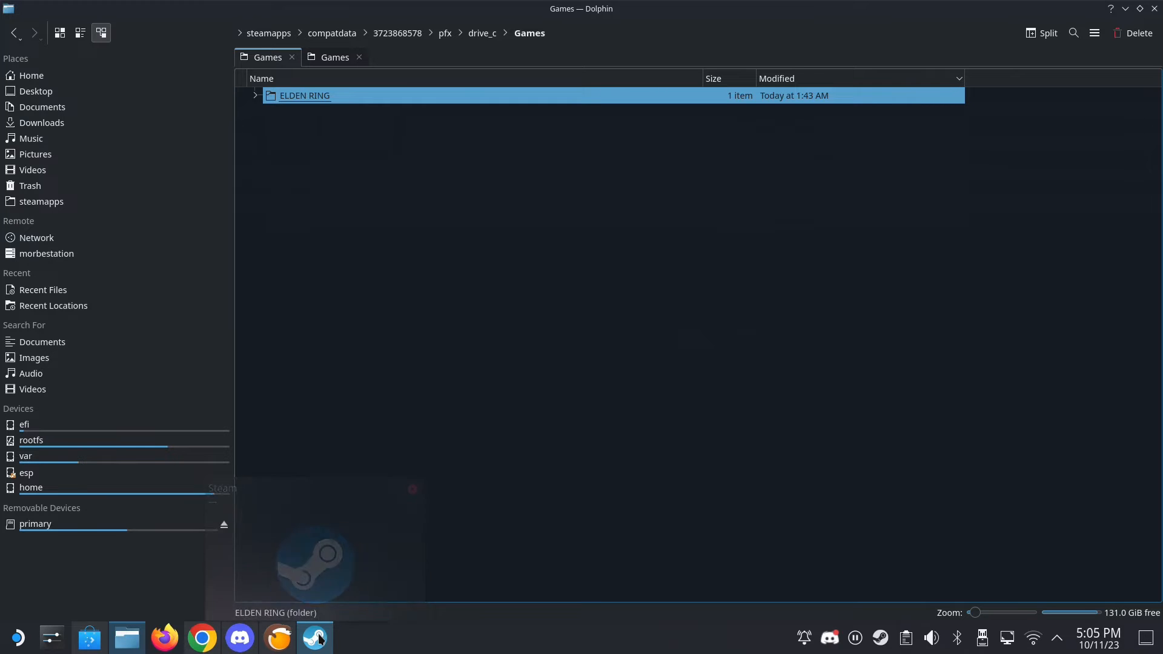
pyautogui.click(316, 637)
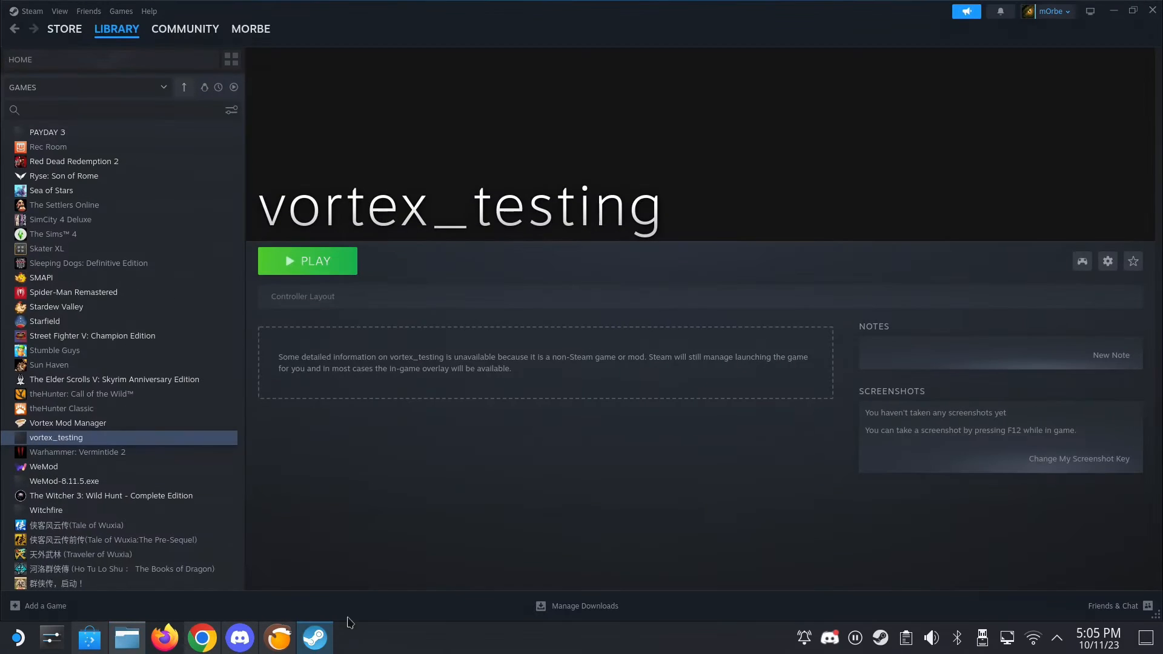
pyautogui.click(338, 270)
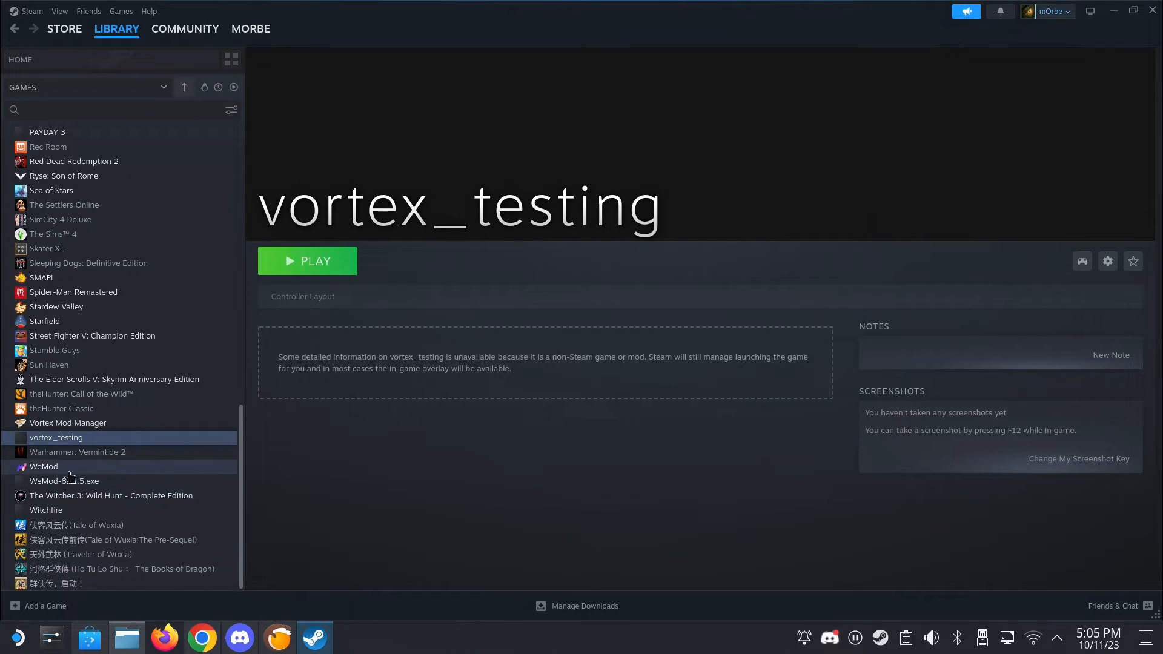
pyautogui.click(1118, 11)
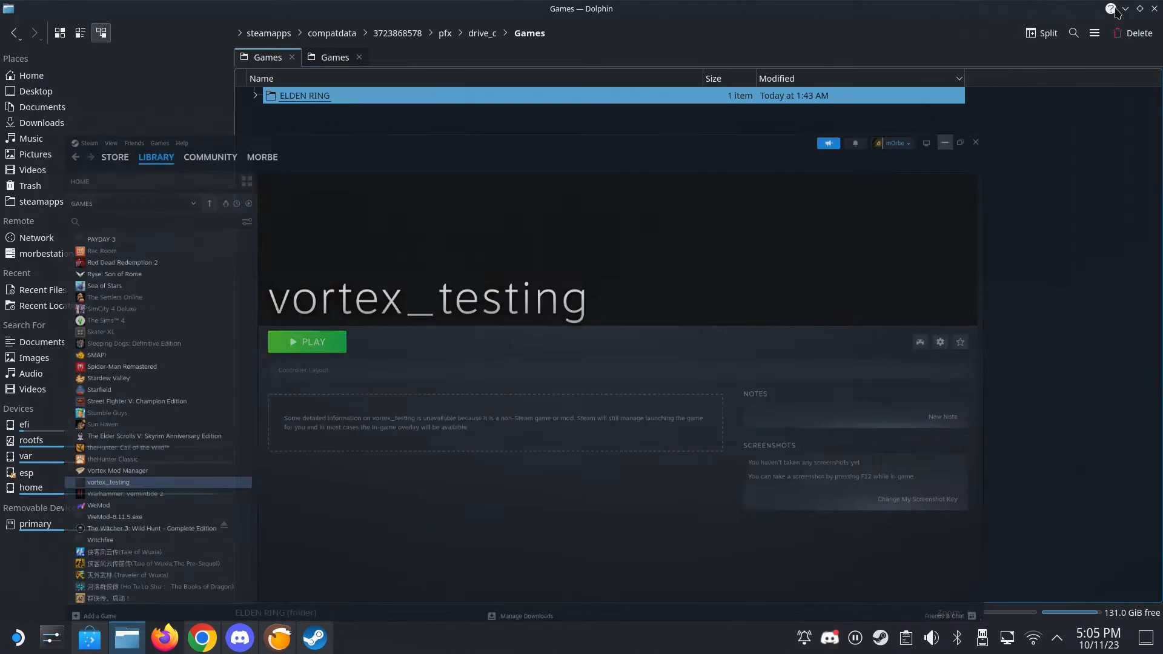
pyautogui.click(1121, 10)
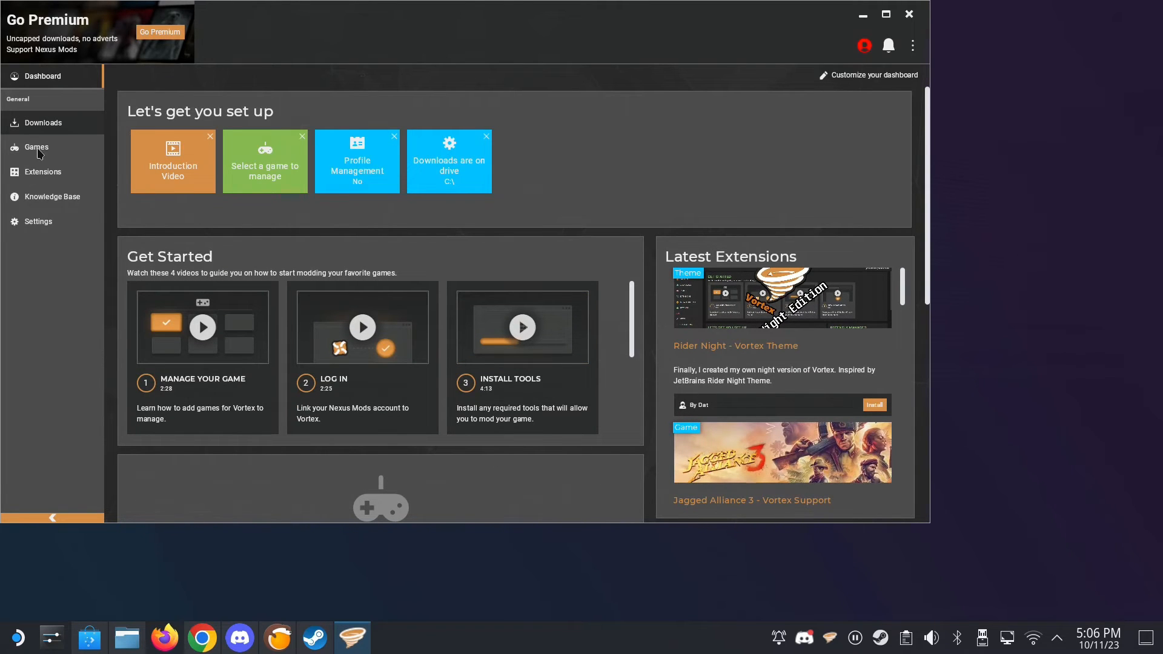
# - Find Elden Ring among the Vortex games by searching for "elden" and start managing it by downloading its support extension
pyautogui.click(37, 151)
pyautogui.click(178, 126)
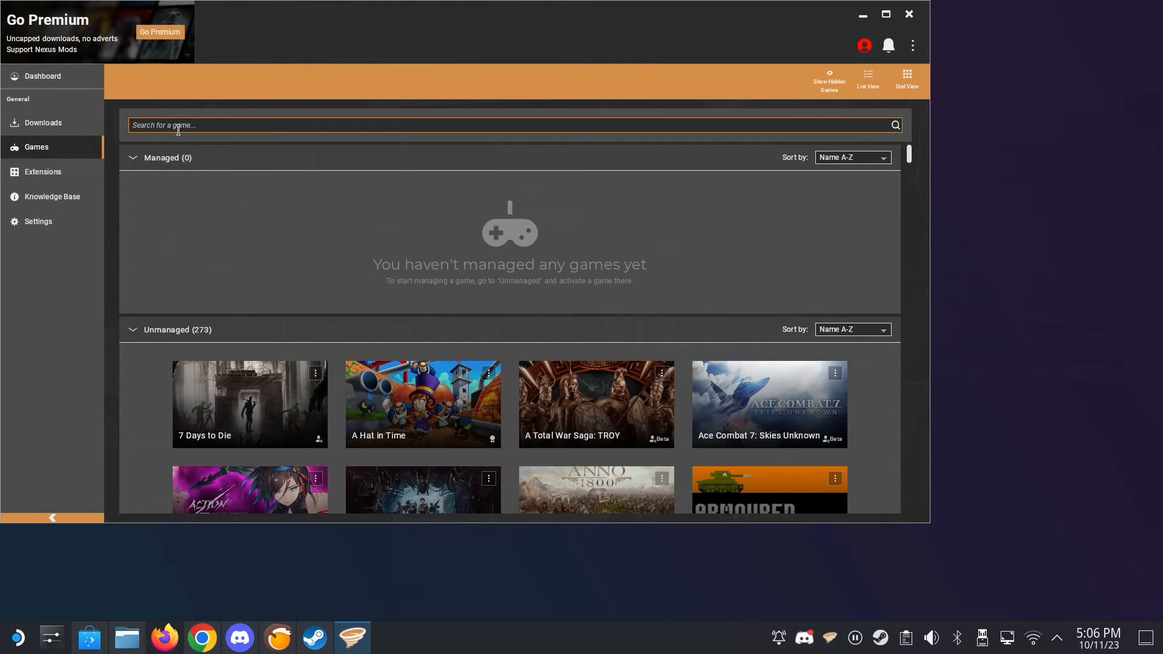
pyautogui.write('elden')
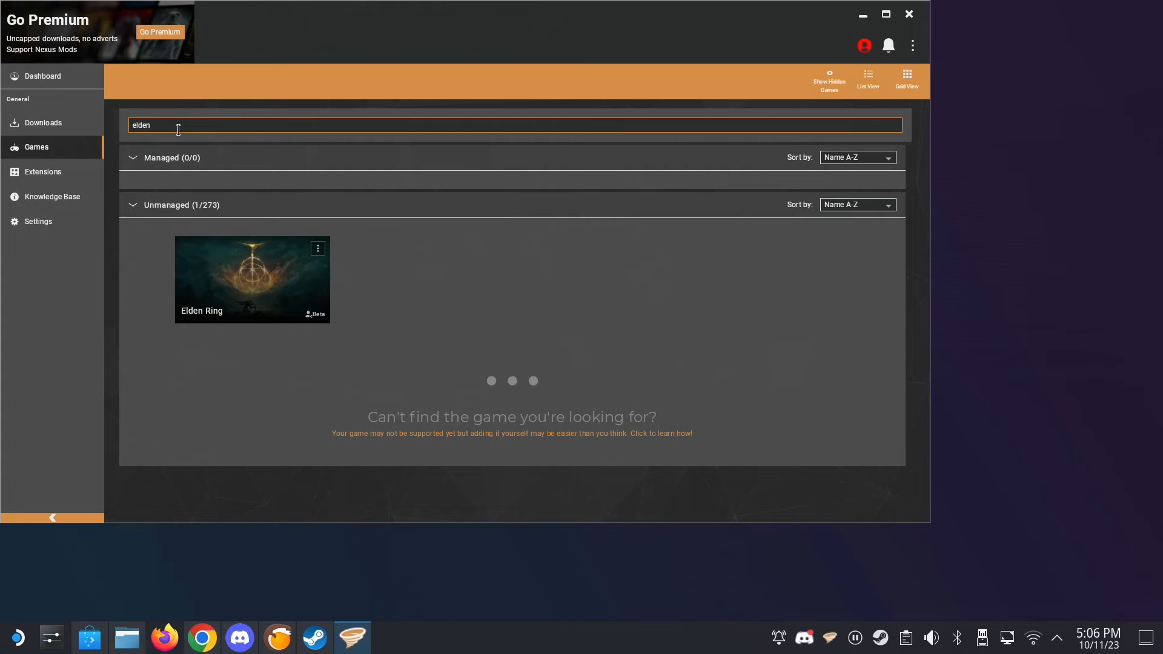
pyautogui.click(252, 280)
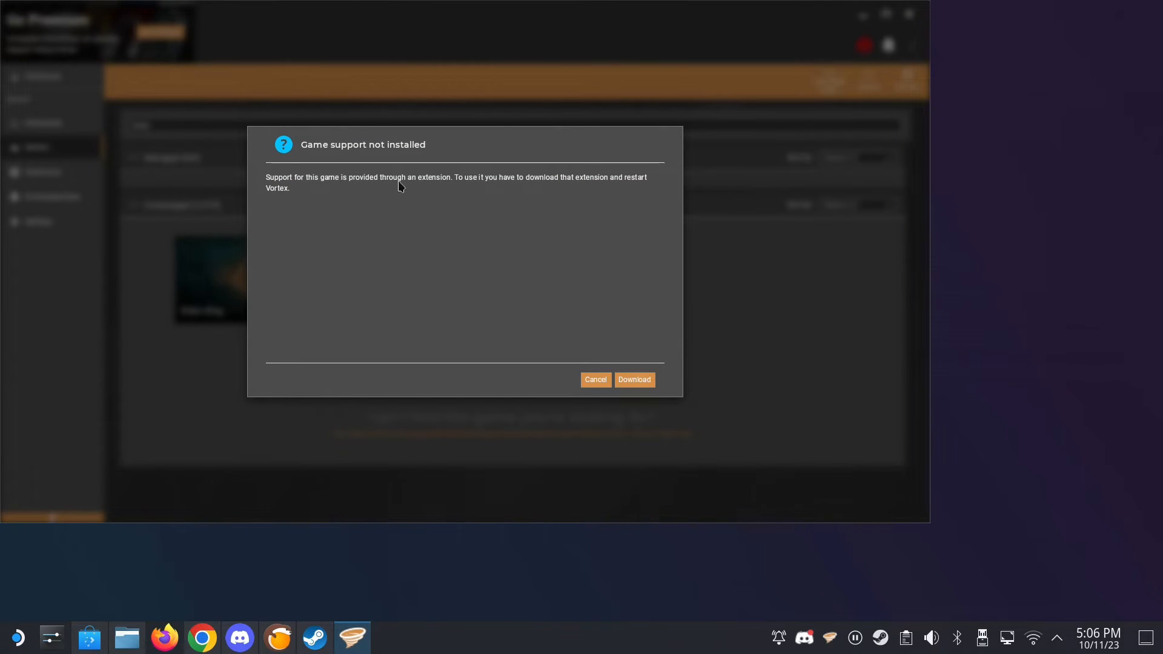
pyautogui.click(647, 379)
# - Log in to Nexus Mods by authorising Vortex in the browser, and close the browser window
pyautogui.click(287, 137)
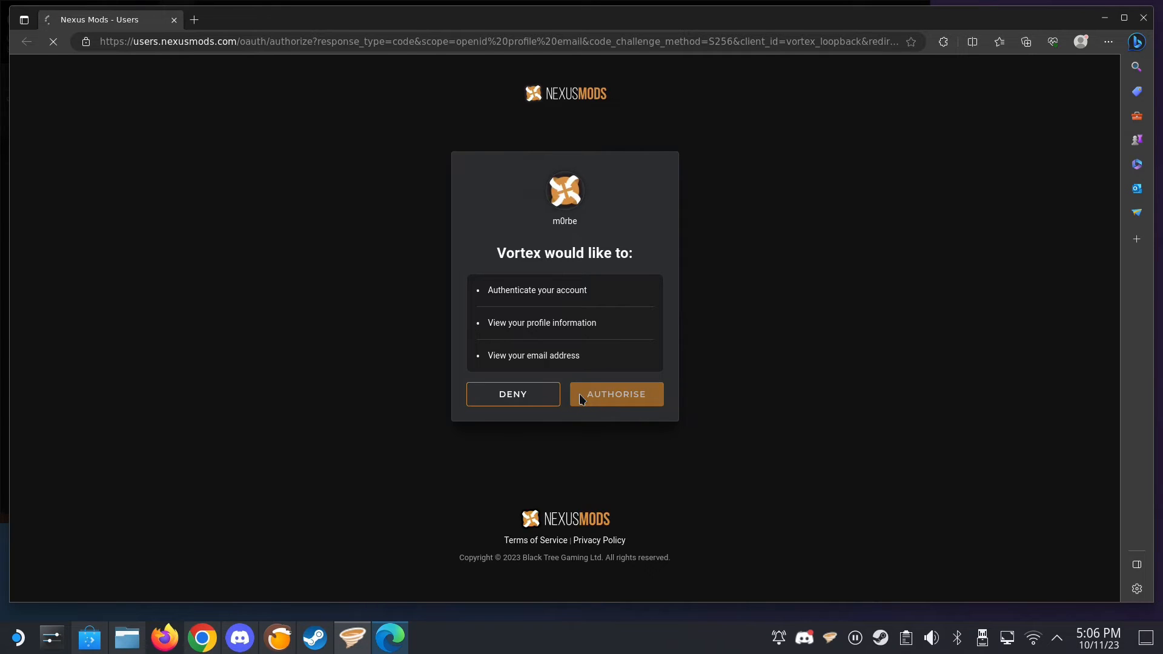
pyautogui.click(580, 400)
pyautogui.click(572, 241)
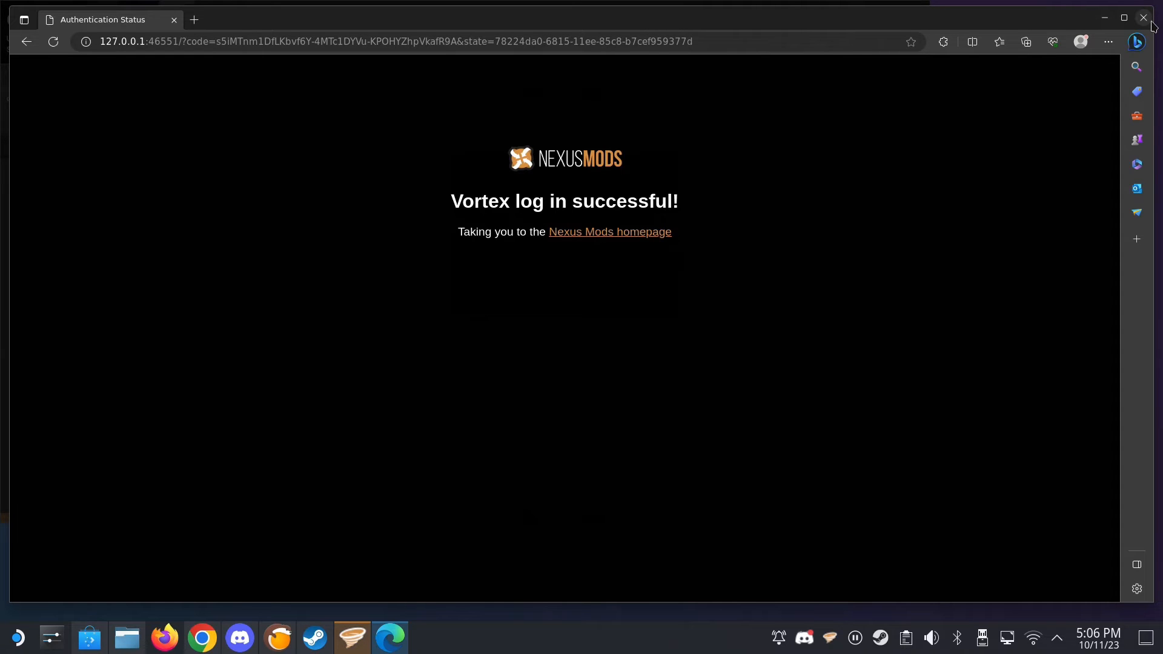
pyautogui.click(1146, 20)
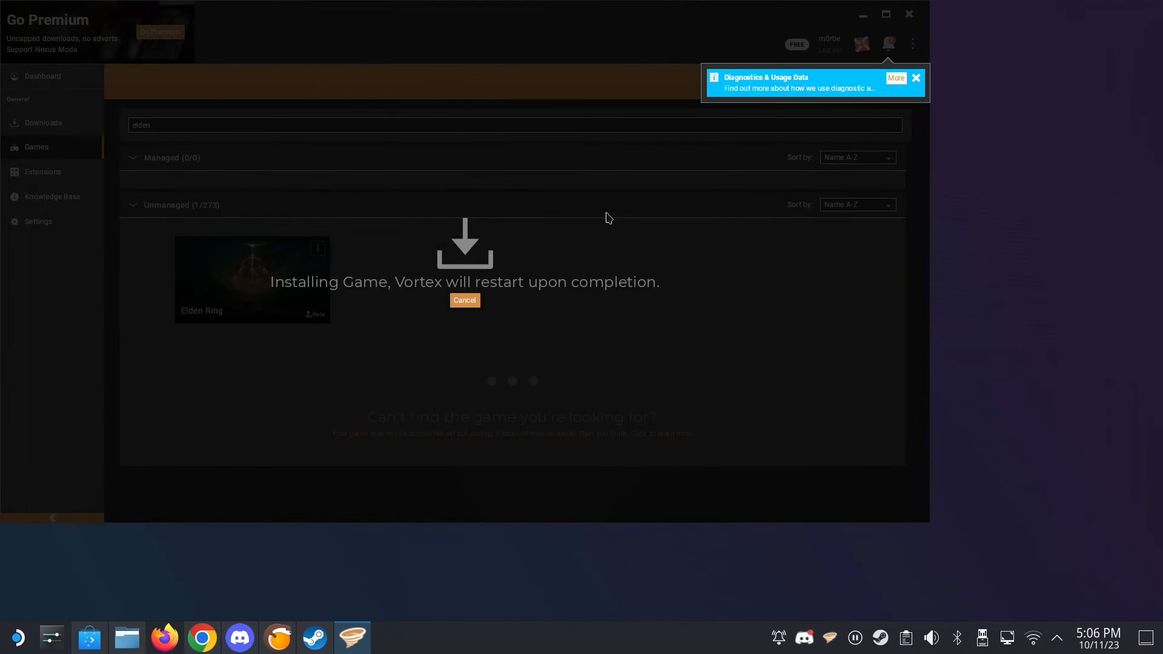
# - Dismiss the Diagnostics & Usage Data notification, cancel the pending game installation, and restart the Elden Ring support extension download
pyautogui.click(919, 80)
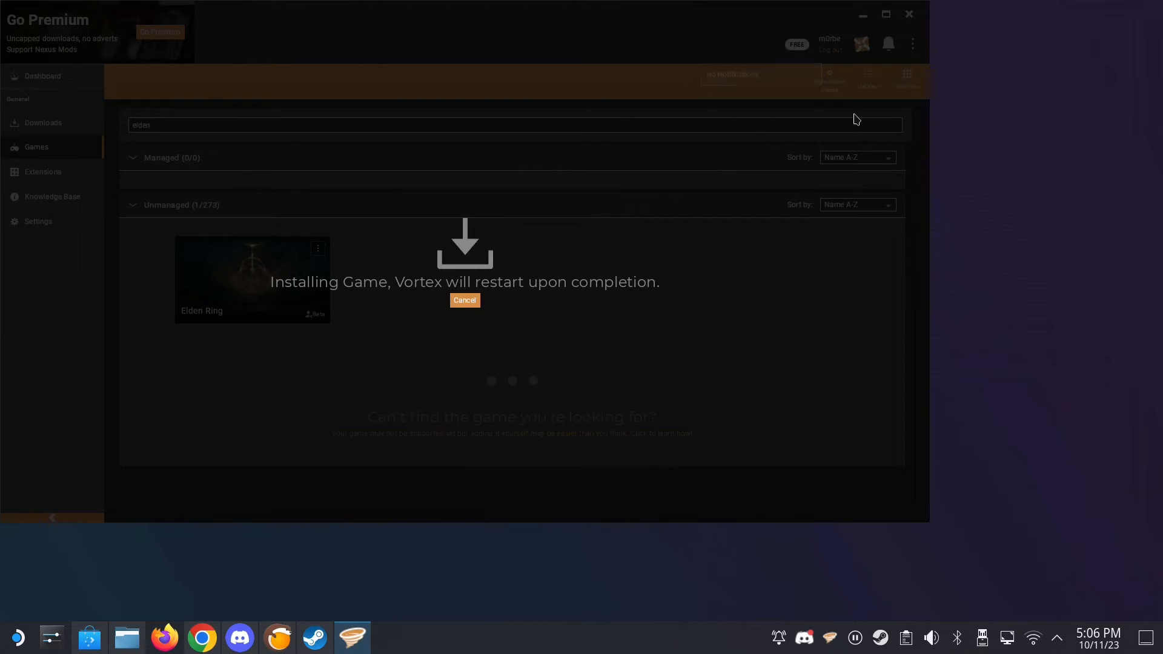
pyautogui.click(464, 300)
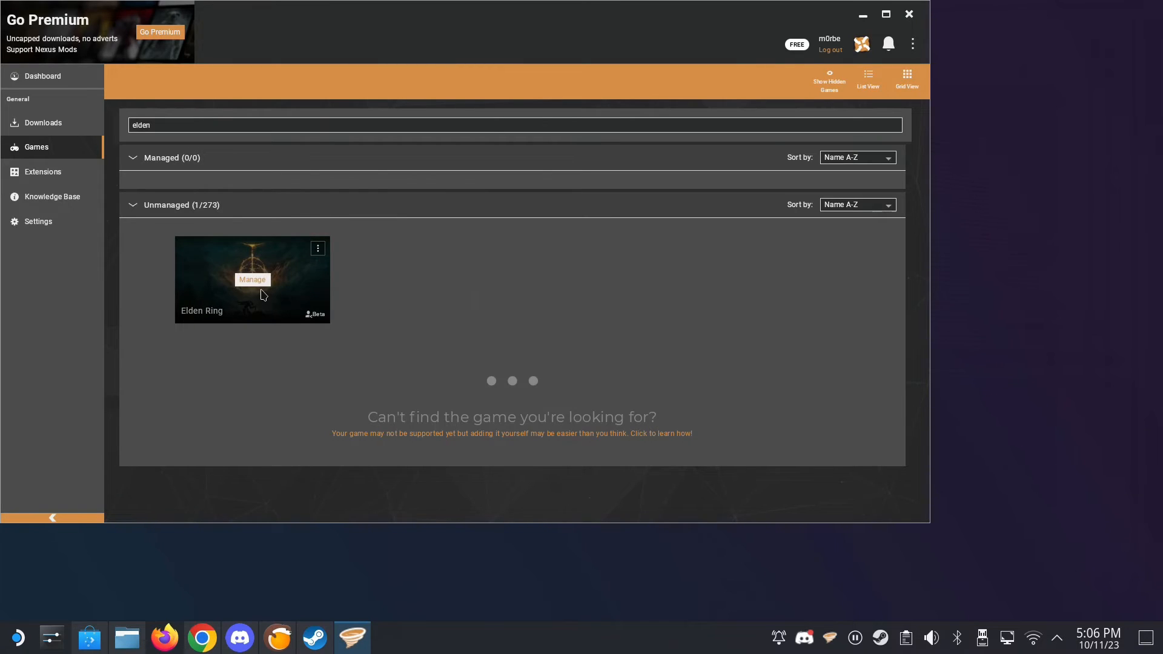
pyautogui.click(253, 279)
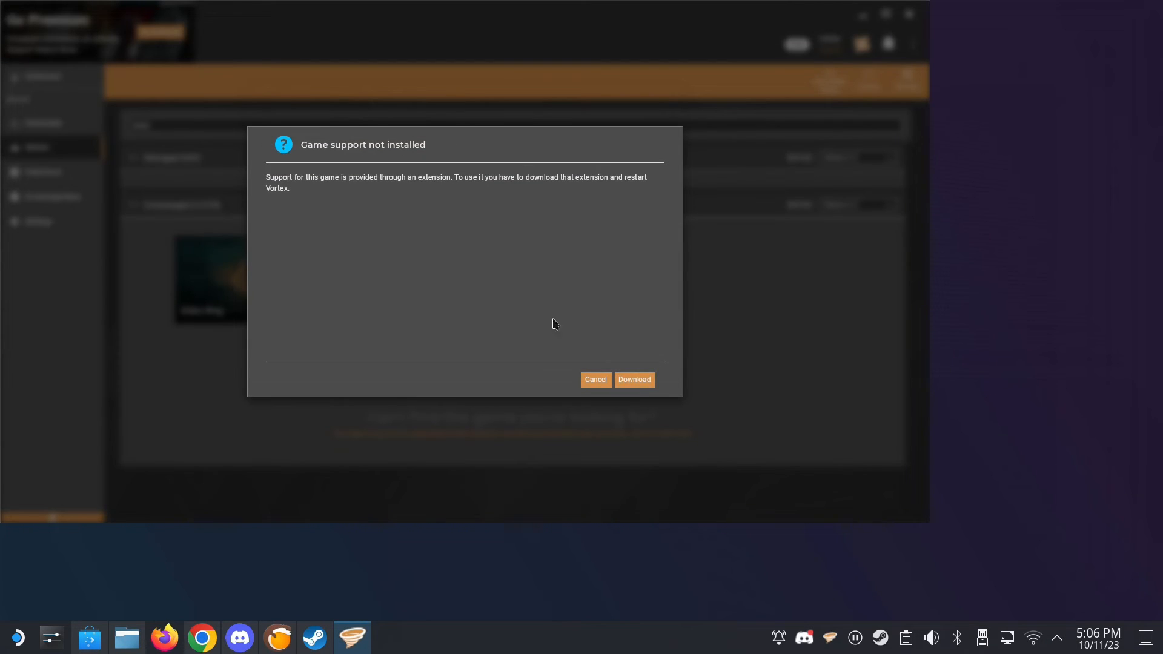
pyautogui.click(634, 379)
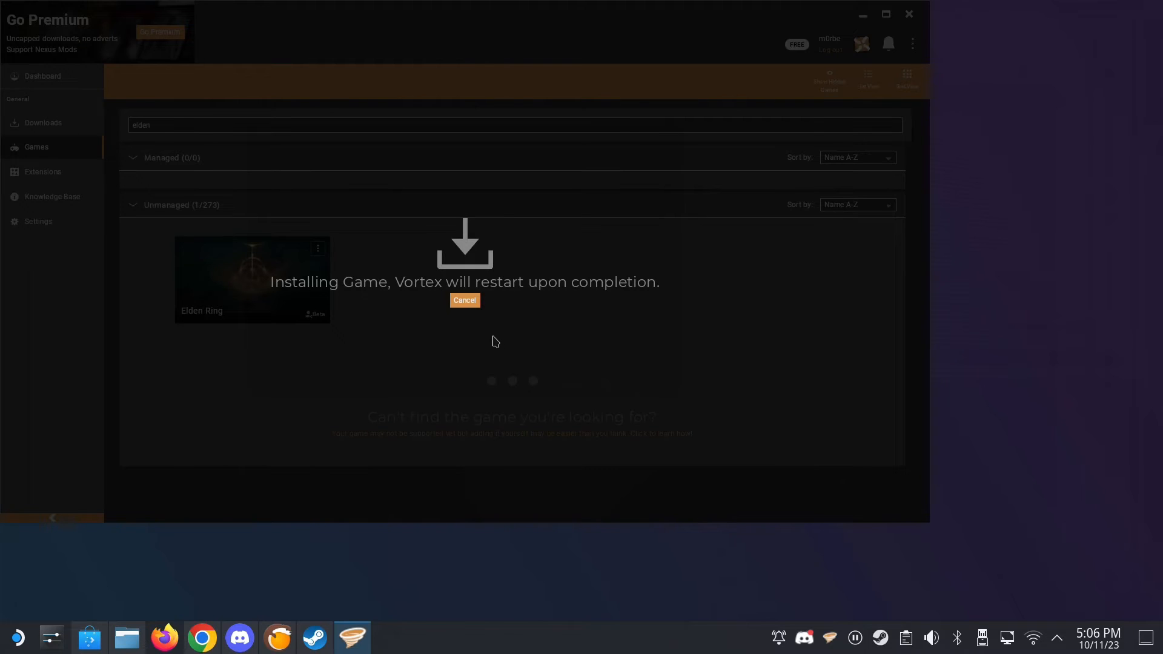
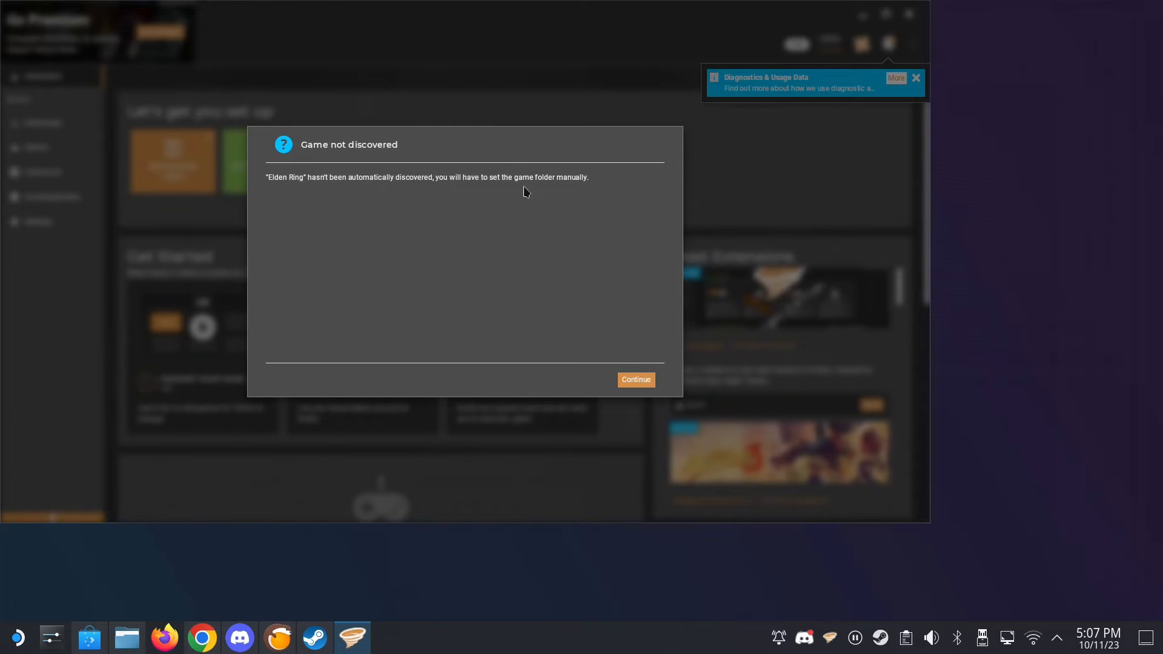
# - Try to set Elden Ring's game folder to C:\Games
pyautogui.click(635, 380)
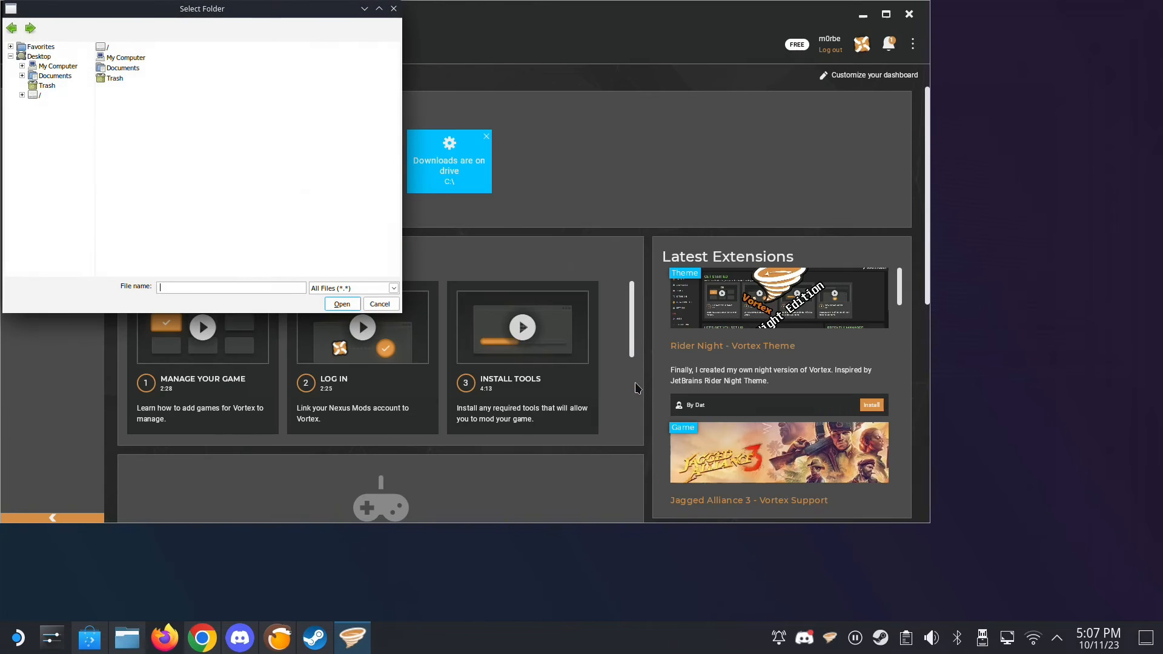
pyautogui.doubleClick(120, 58)
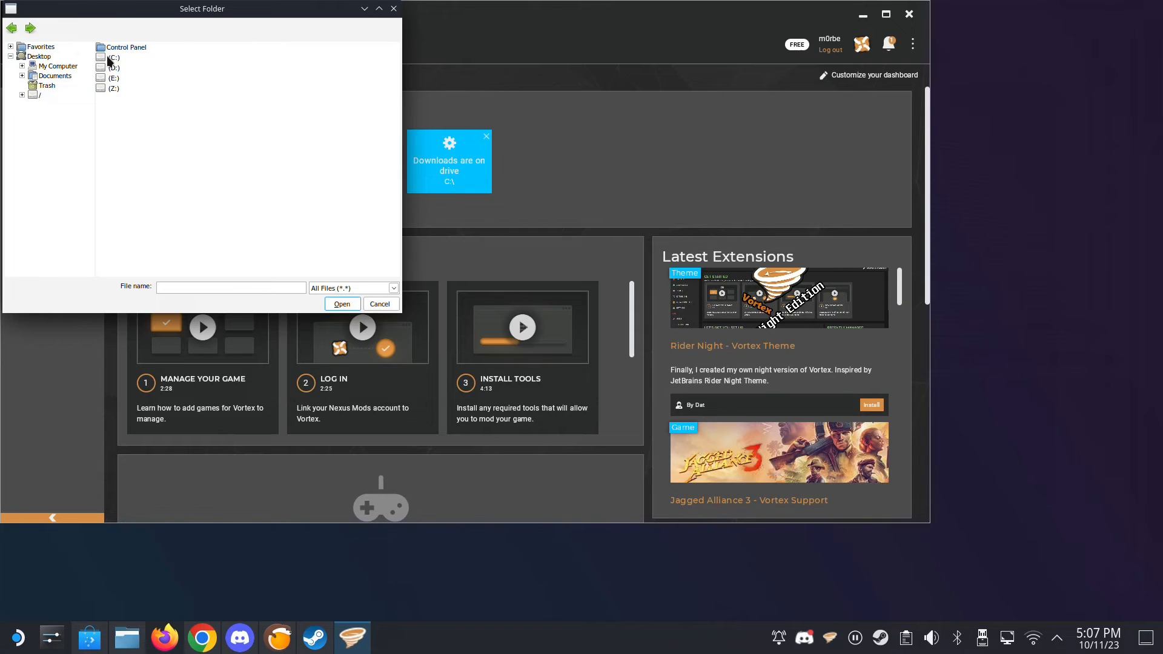
pyautogui.doubleClick(115, 61)
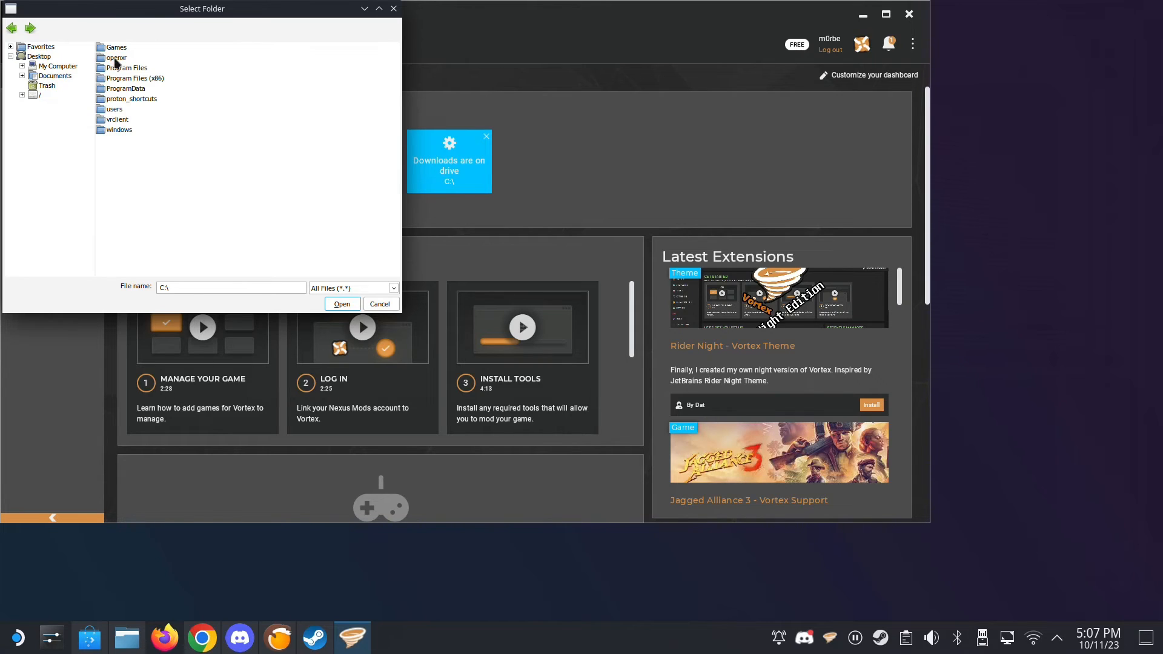
pyautogui.click(115, 48)
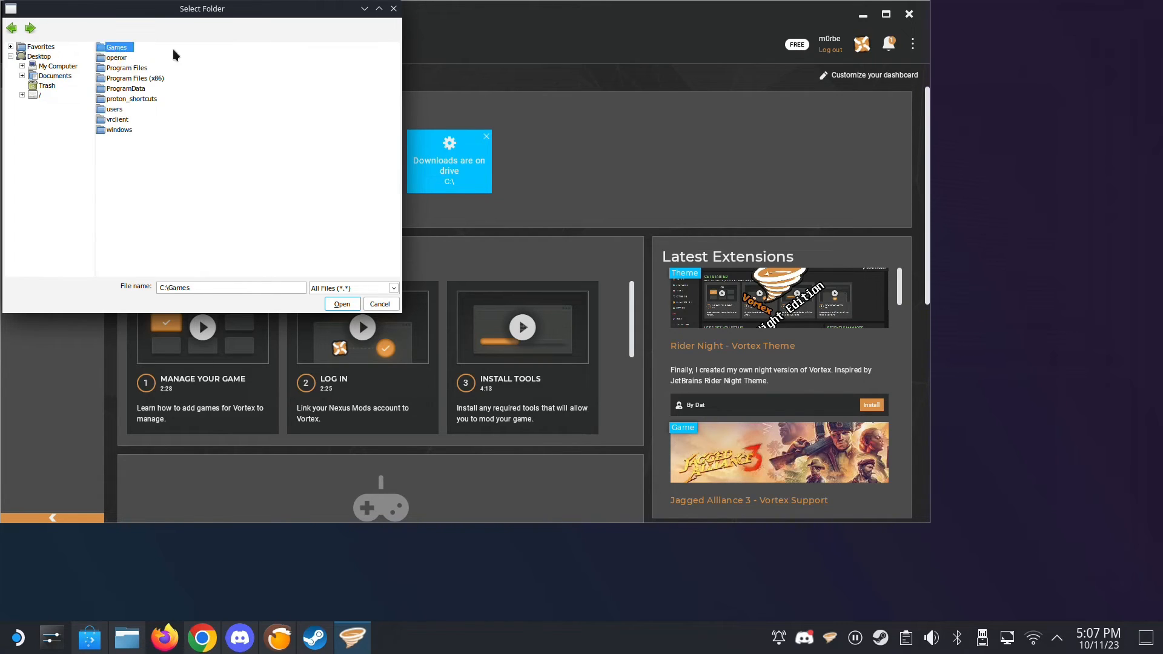
pyautogui.doubleClick(118, 49)
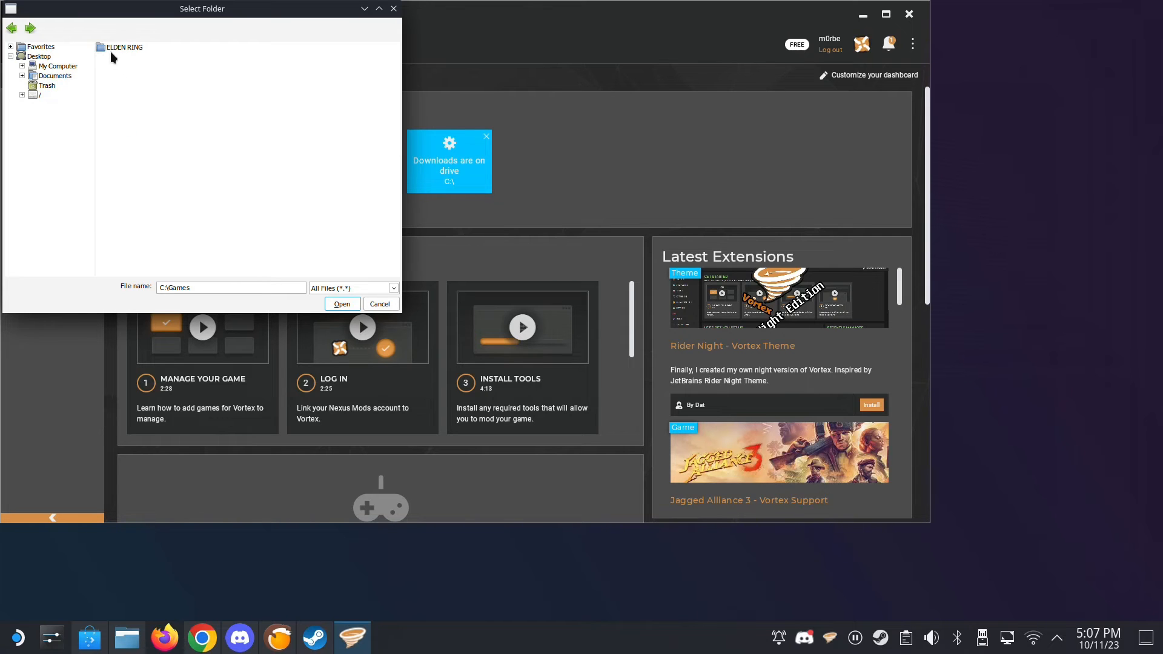
pyautogui.press('Return')
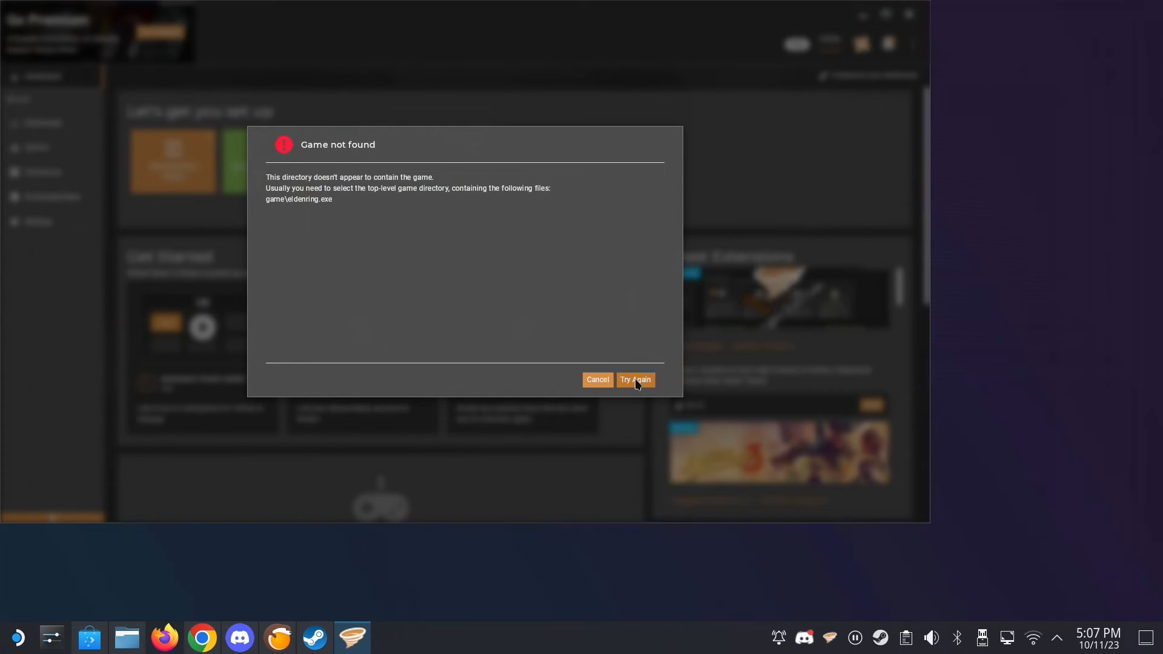
# - Set Elden Ring's game folder to C:\Games\ELDEN RING and purge the files left by the other Vortex instance
pyautogui.click(622, 381)
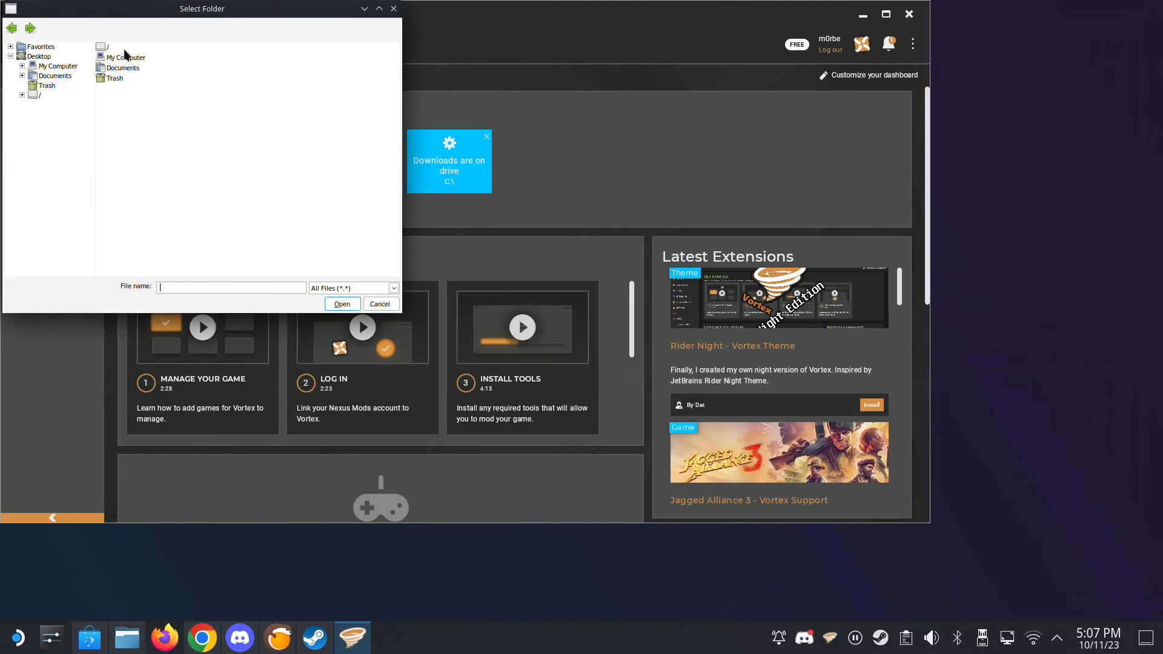
pyautogui.doubleClick(114, 58)
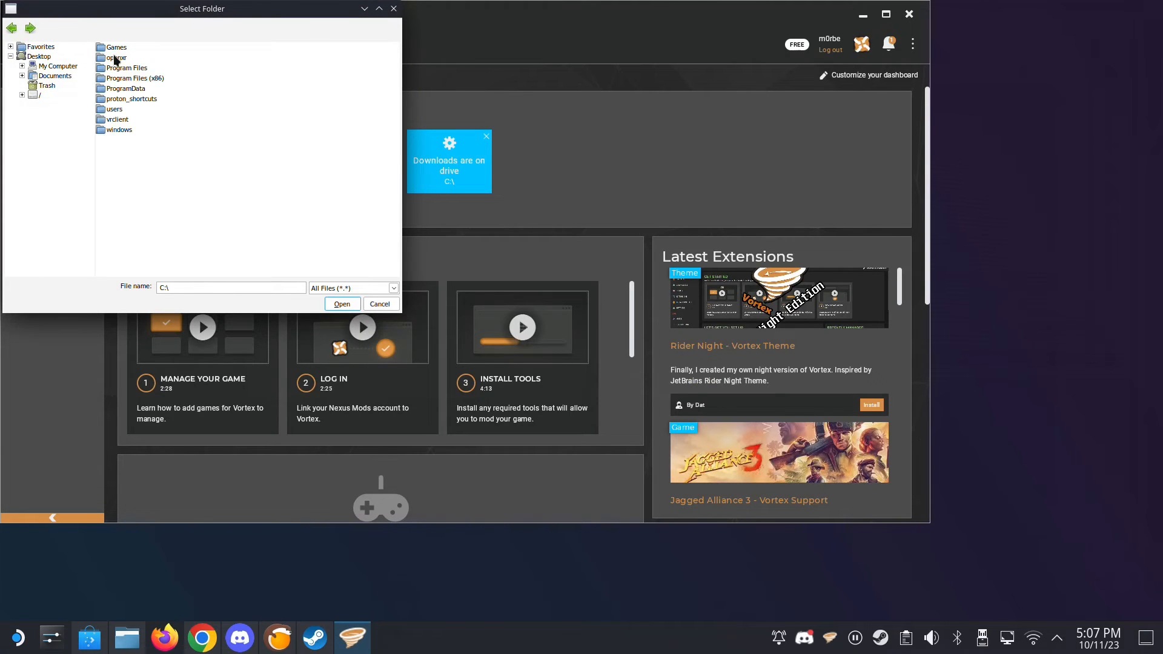
pyautogui.doubleClick(125, 47)
pyautogui.click(125, 47)
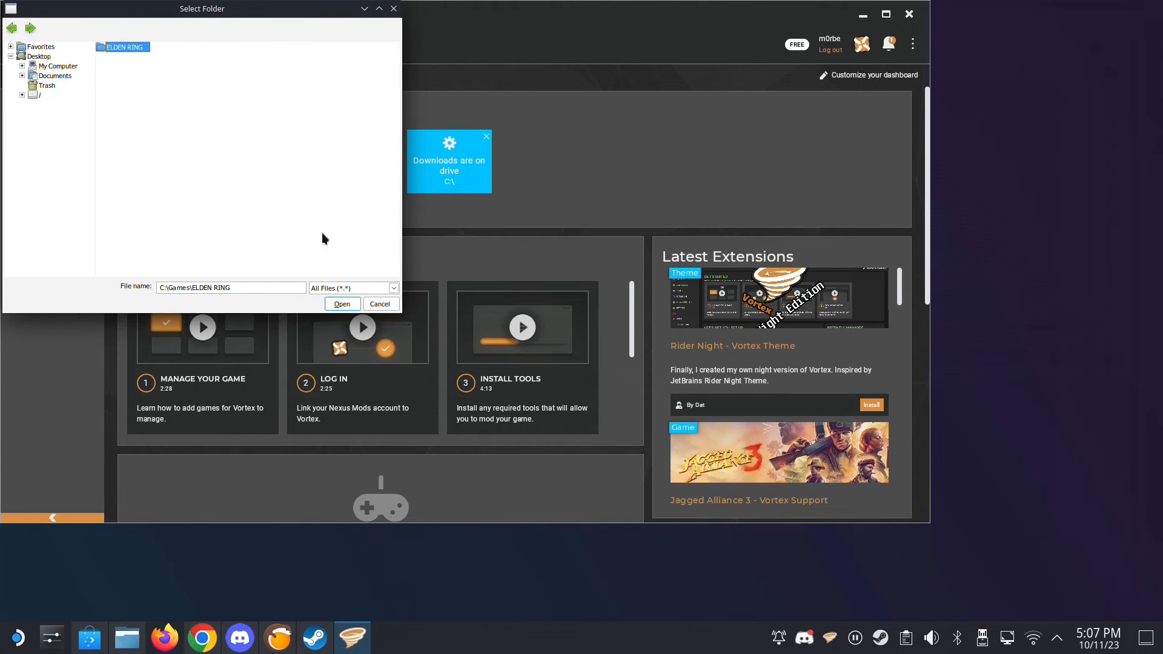
pyautogui.click(342, 305)
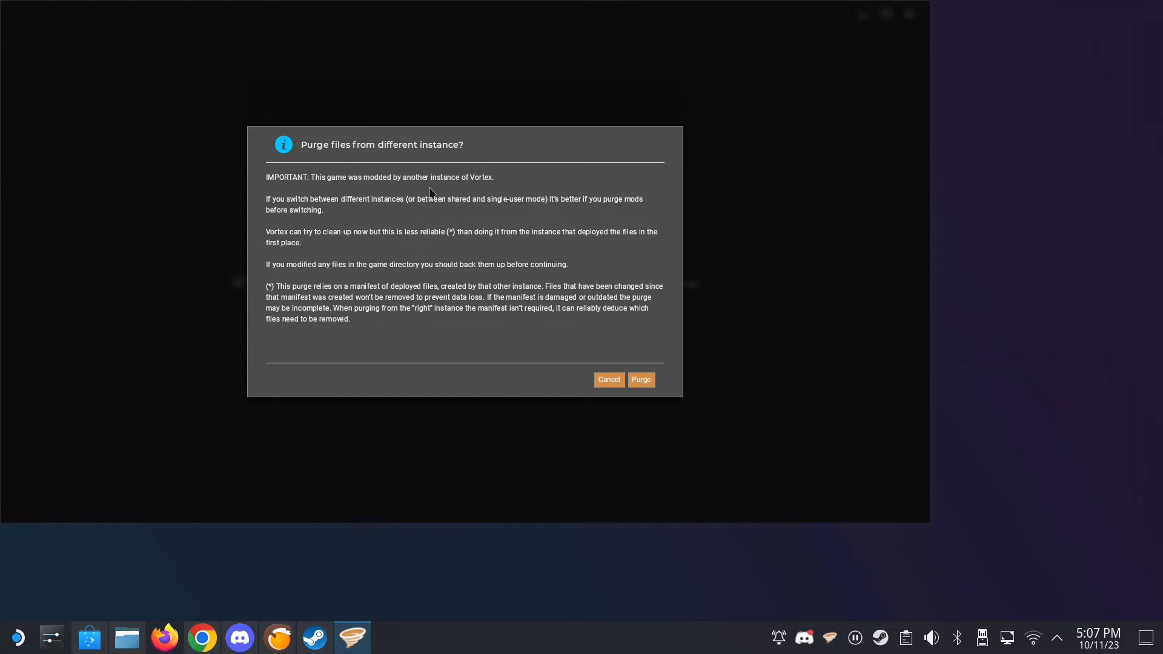
pyautogui.click(639, 381)
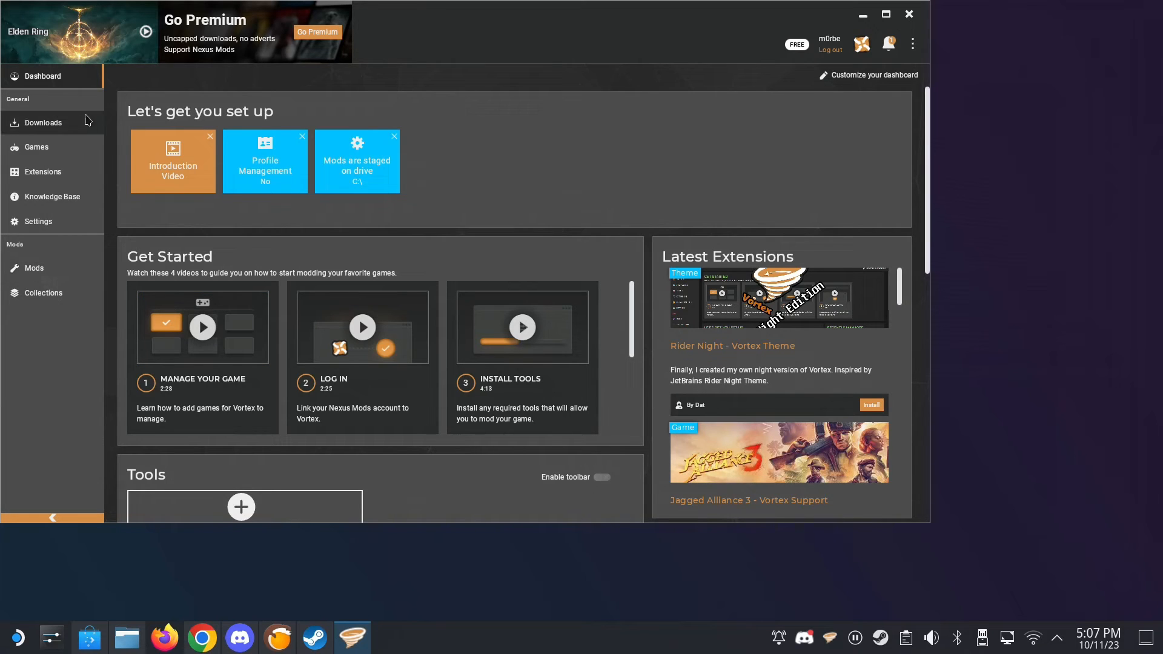
# - Open Elden Ring's Nexus page from its managed game details, copy the page address, and close the browser
pyautogui.click(38, 148)
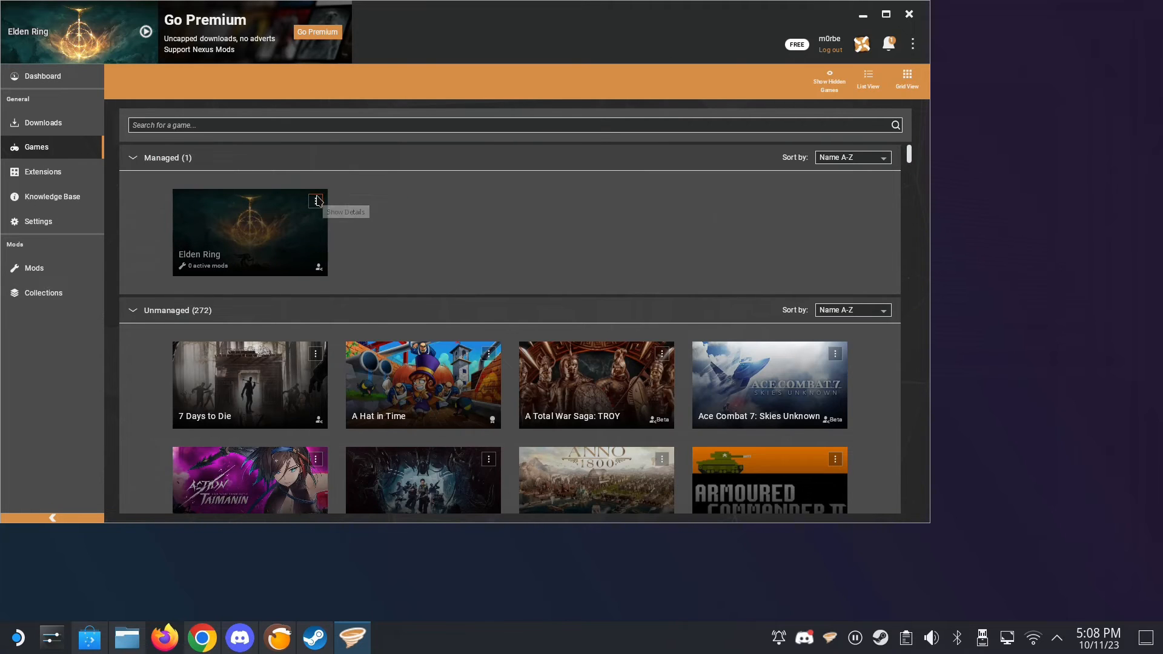
pyautogui.click(315, 201)
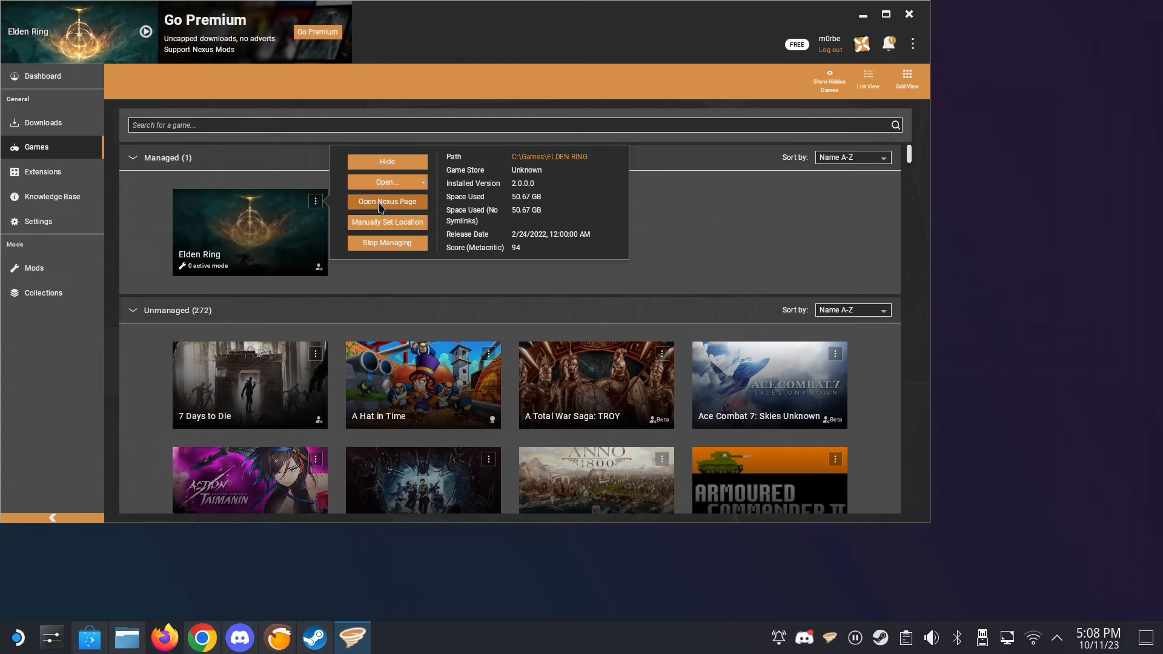
pyautogui.click(379, 207)
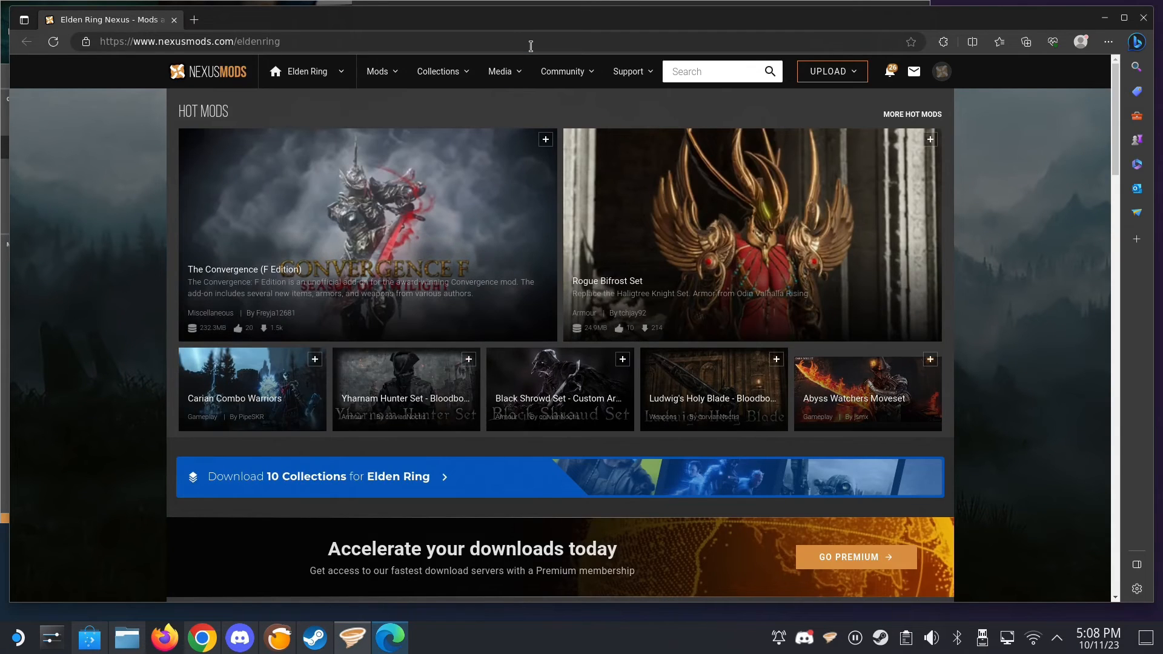
pyautogui.click(531, 46)
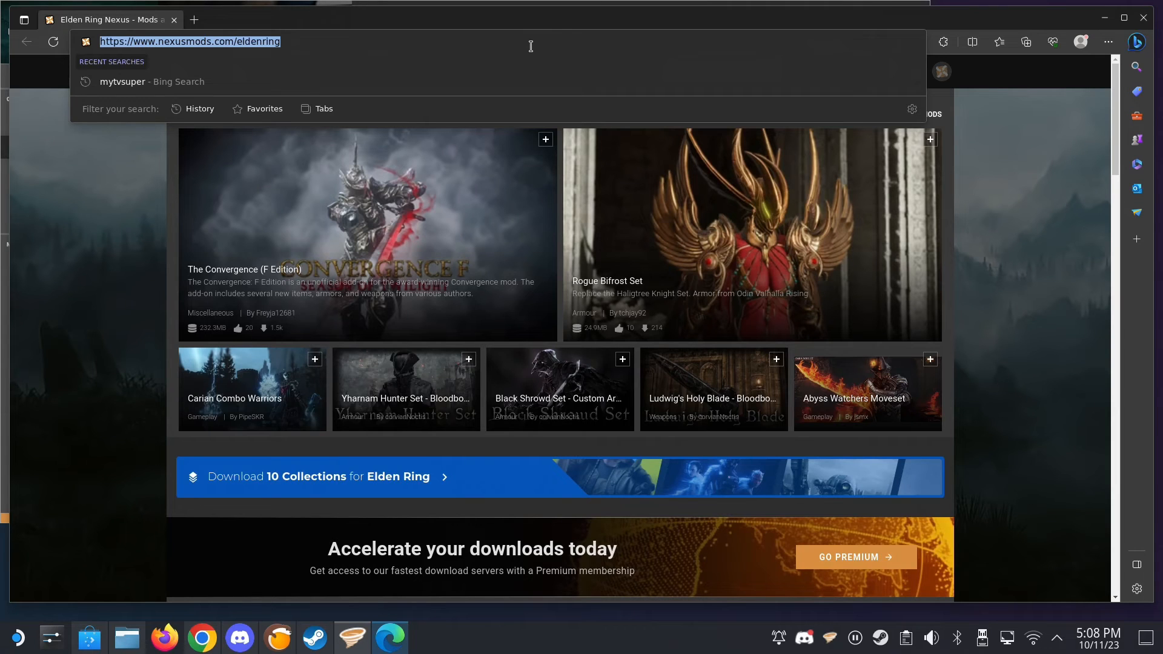
pyautogui.rightClick(215, 40)
pyautogui.click(250, 141)
pyautogui.click(1142, 19)
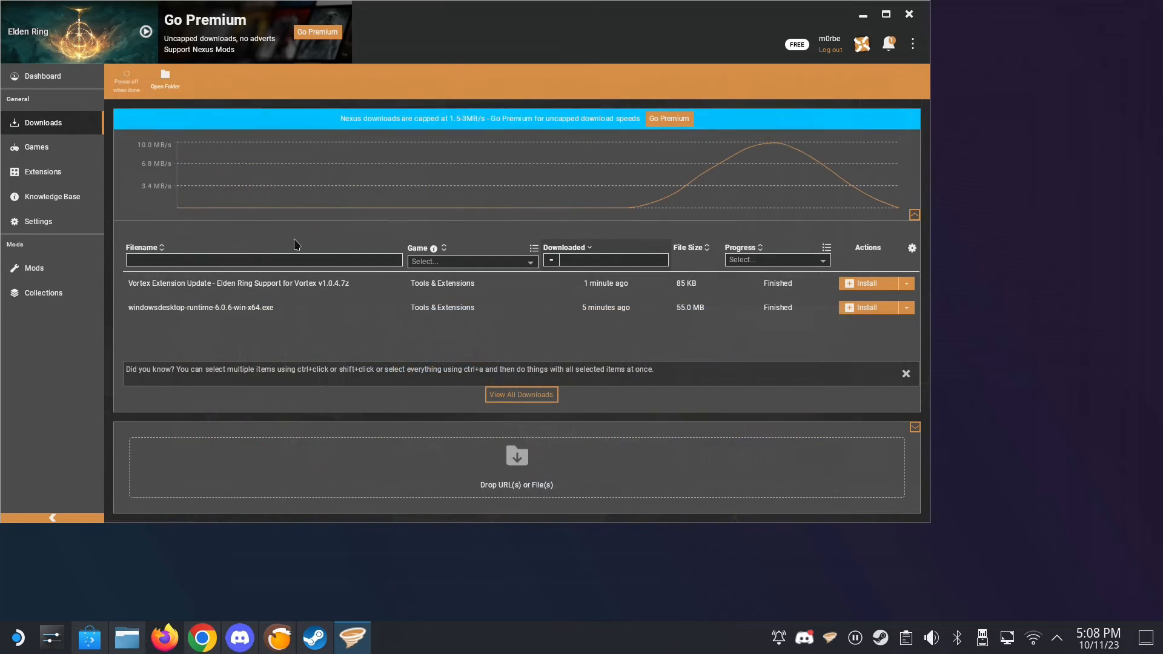
pyautogui.click(504, 470)
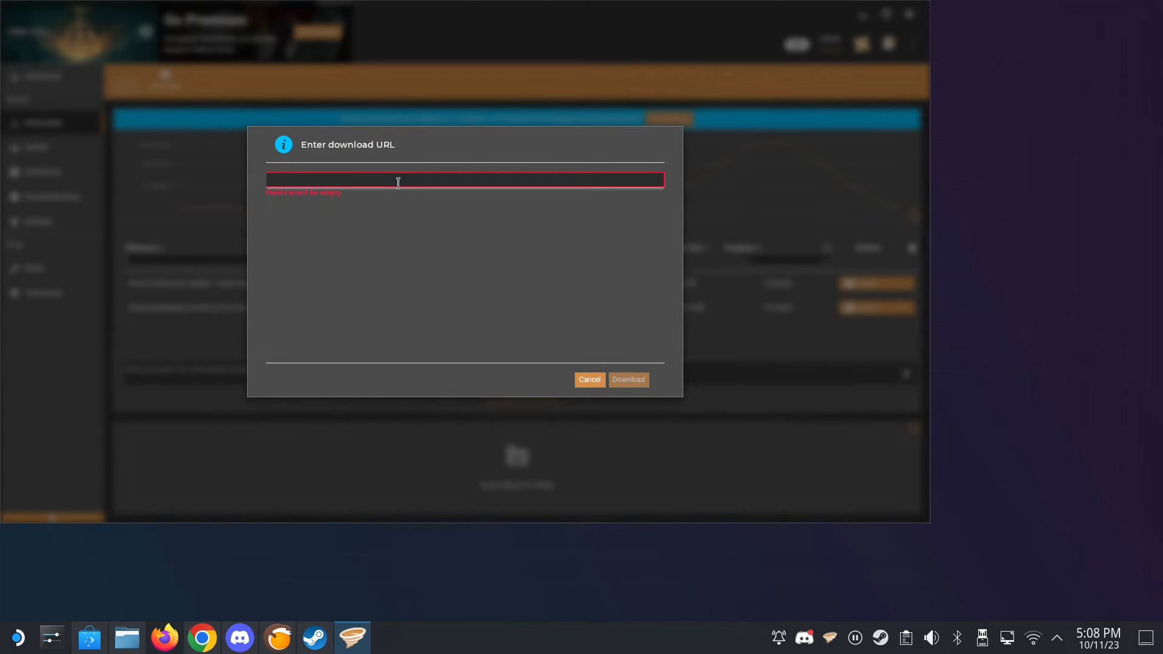
pyautogui.hotkey('ctrl', 'v')
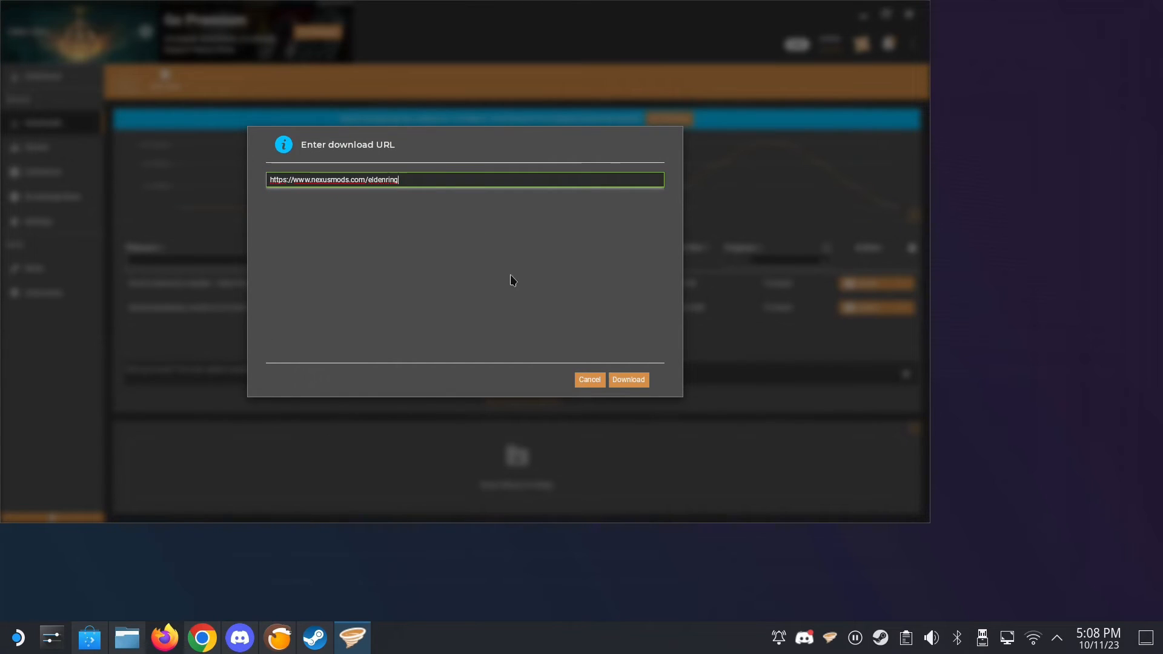
pyautogui.click(619, 384)
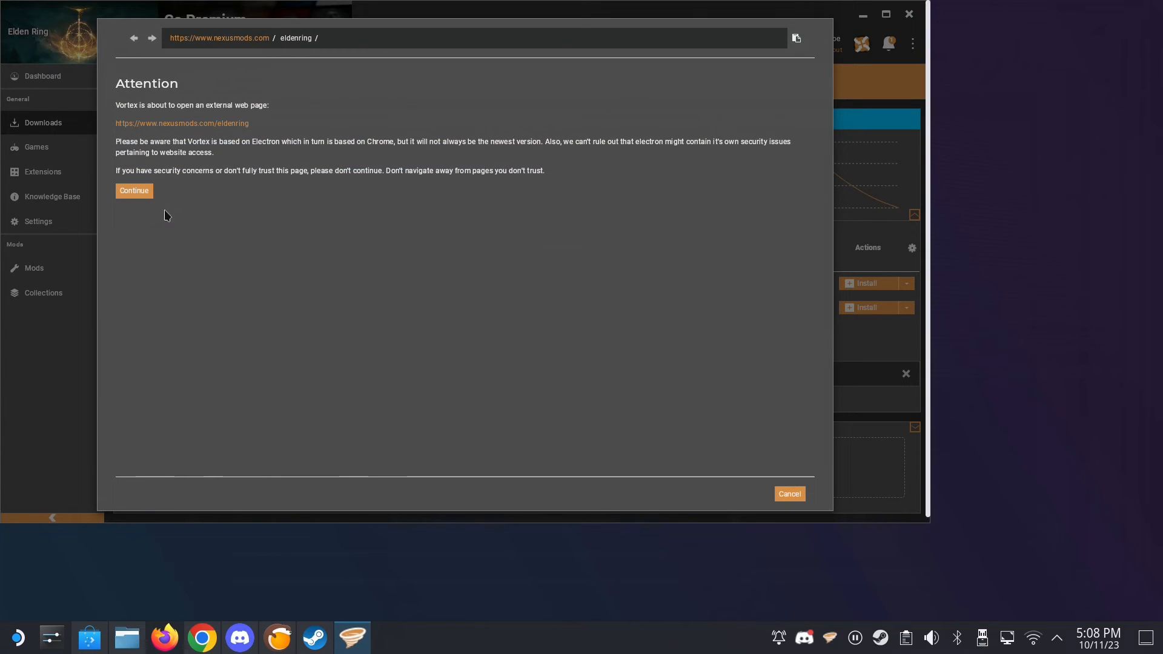
pyautogui.click(140, 192)
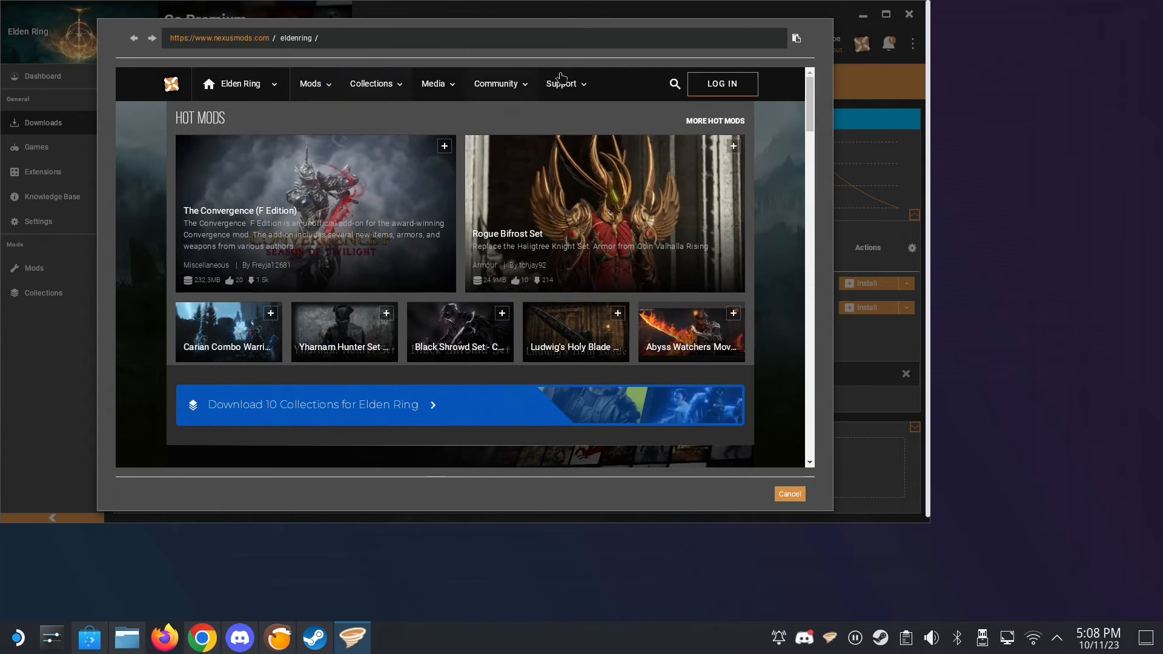
# - Search the Elden Ring mods for "skip int" and open "Skip the intro logos and remove white startup screen"
pyautogui.click(676, 86)
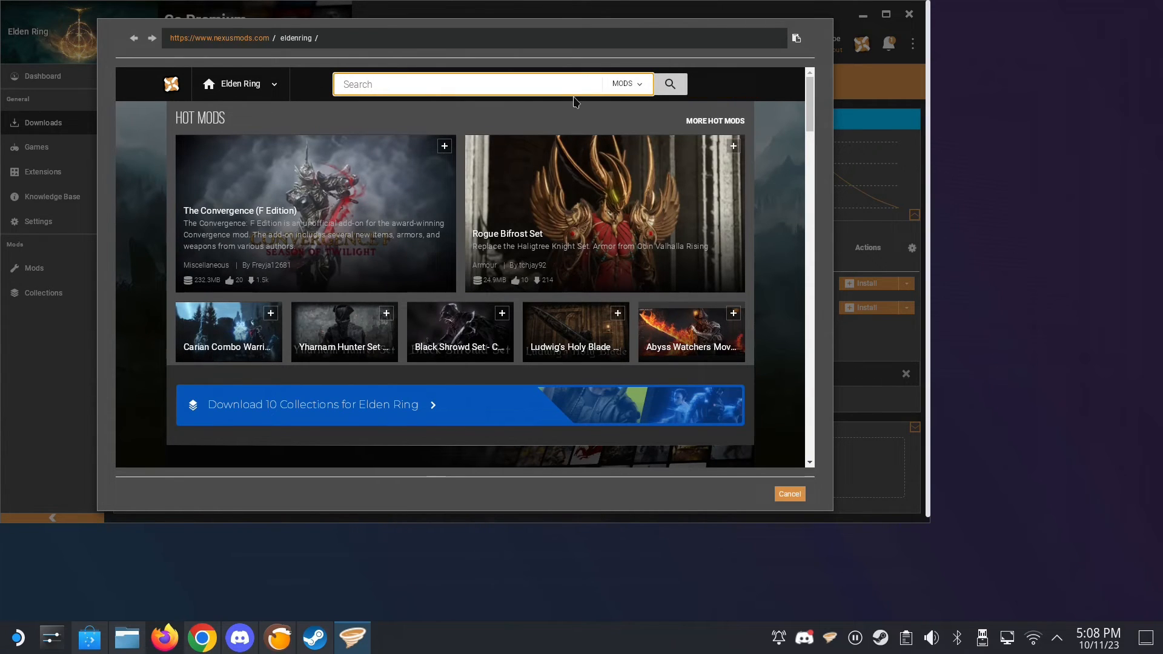
pyautogui.write('skip int')
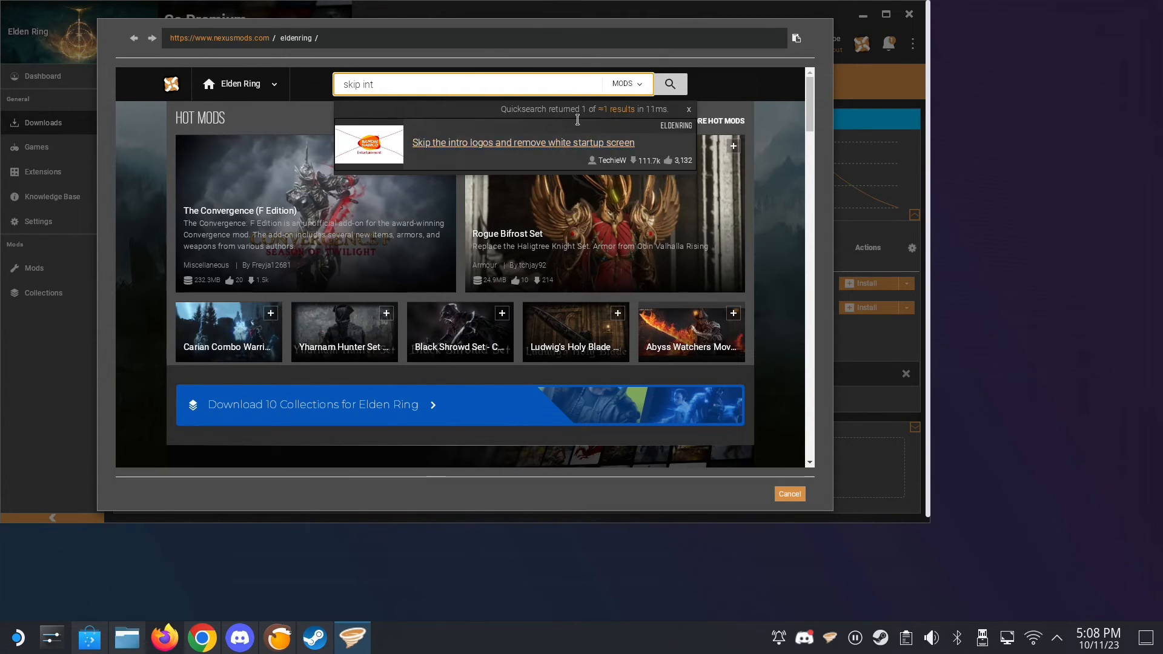
pyautogui.click(568, 144)
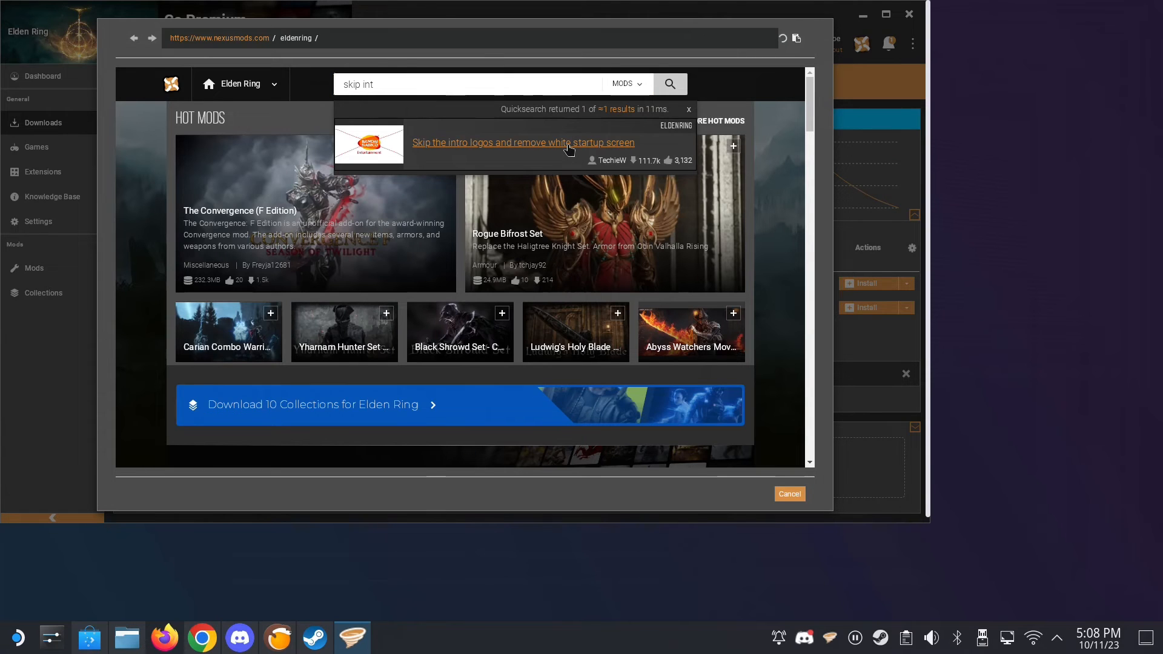
# - Open the mod's file list and request the manual download of the SkipTheIntro version 3.0 main file
pyautogui.scroll(-3, 436, 303)
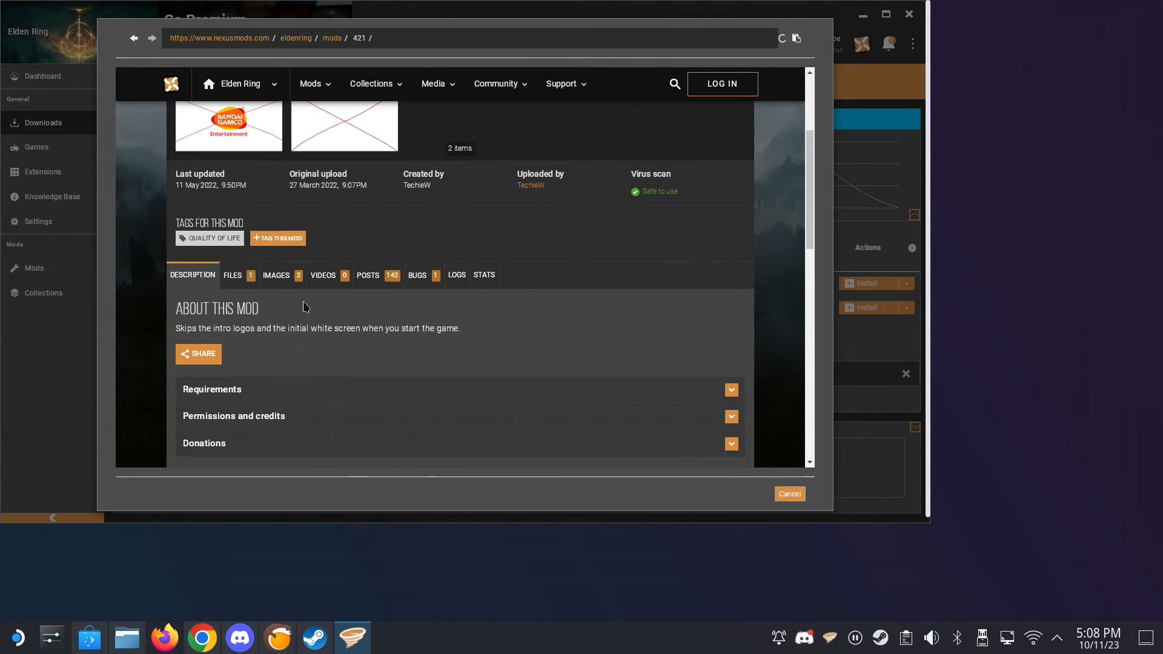
pyautogui.click(238, 280)
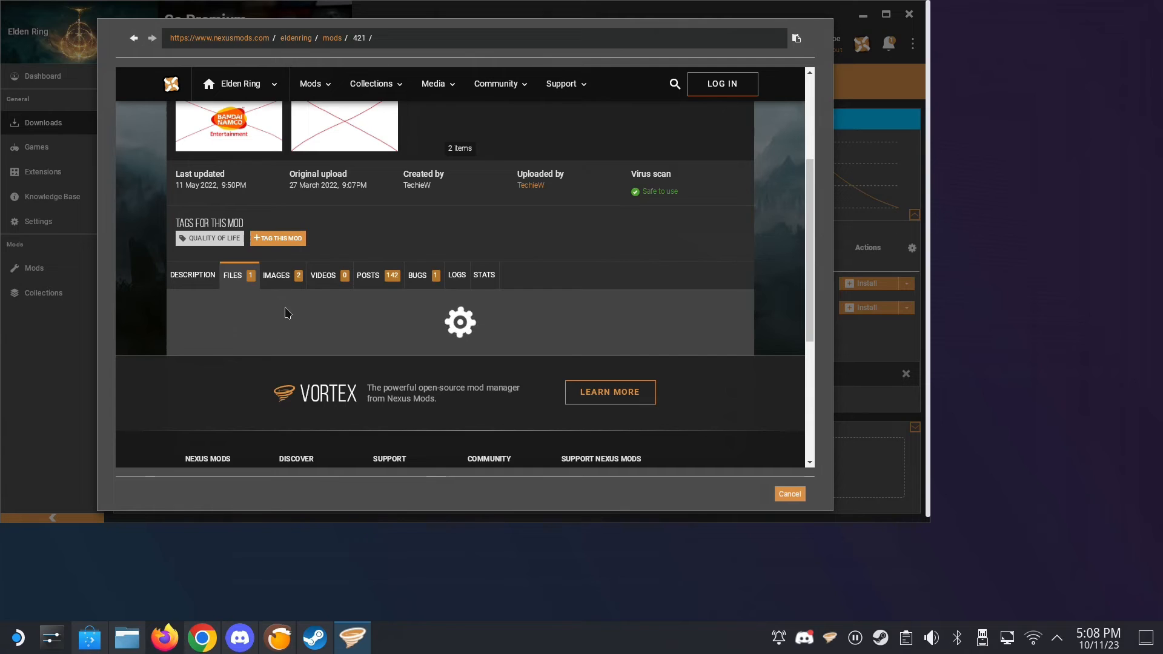
pyautogui.scroll(-1, 374, 352)
pyautogui.scroll(-2, 372, 352)
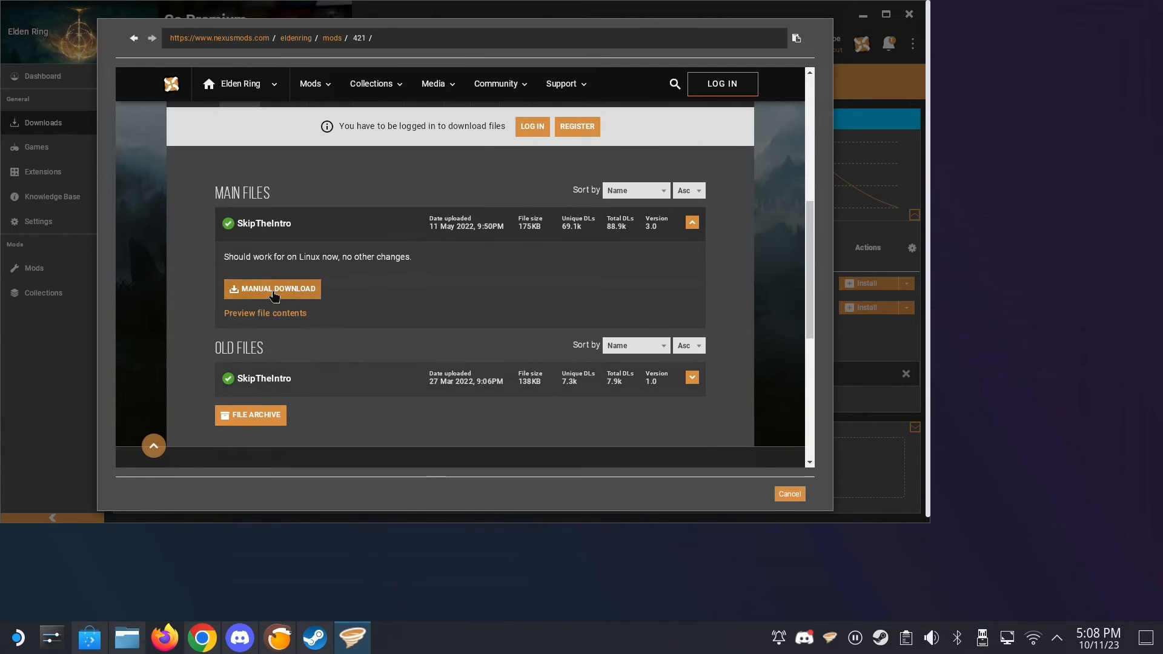
pyautogui.click(273, 292)
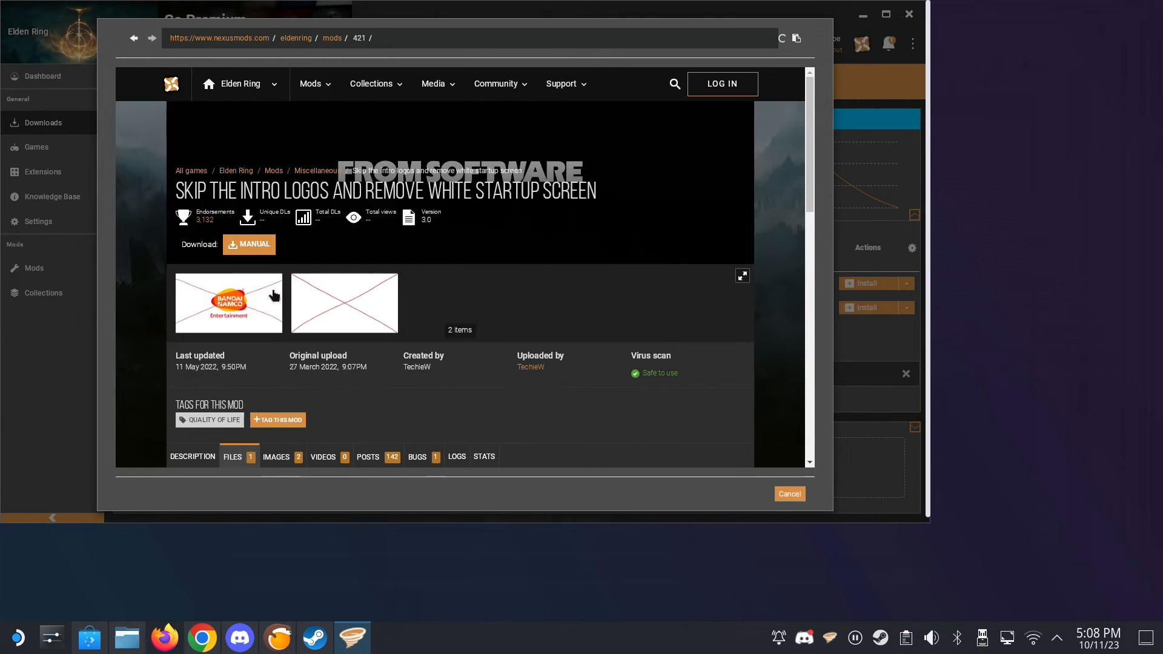
pyautogui.scroll(-3, 474, 242)
pyautogui.scroll(5, 512, 237)
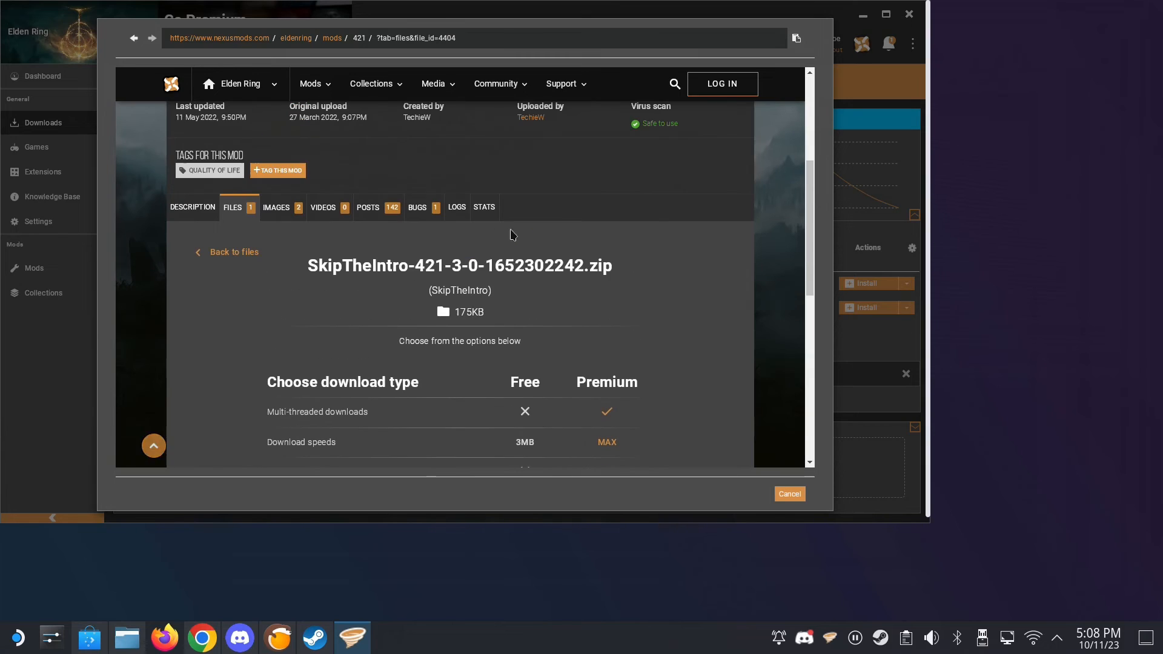
# - Try to log in to Nexus Mods with the account e-mail and password, completing the human verification
pyautogui.click(722, 88)
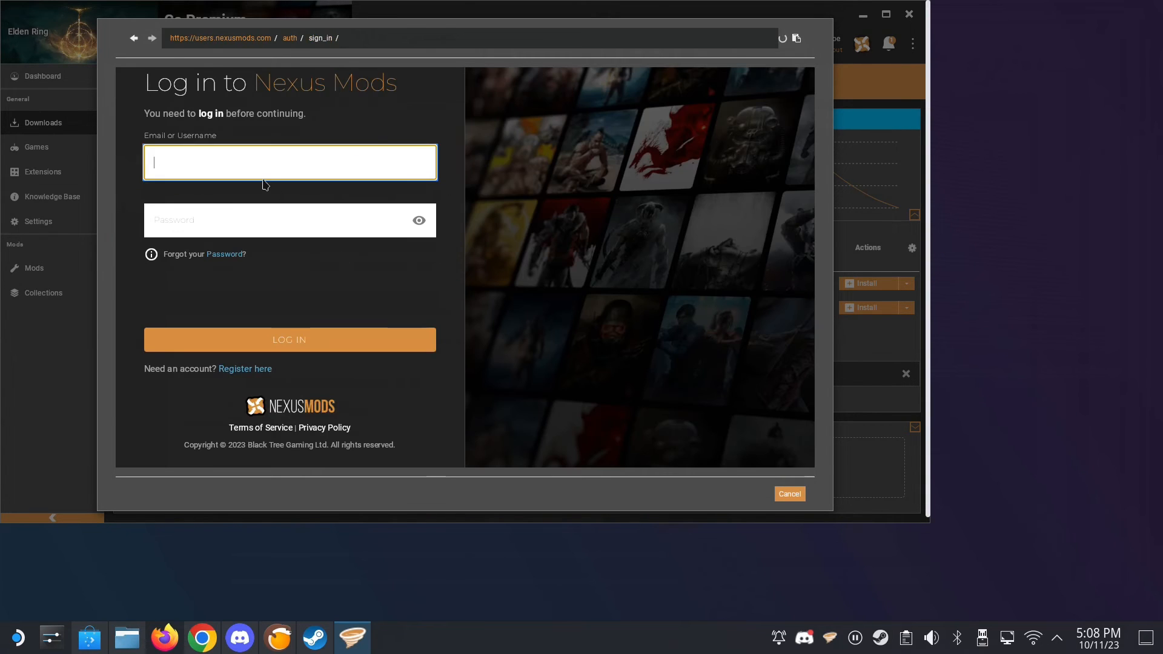
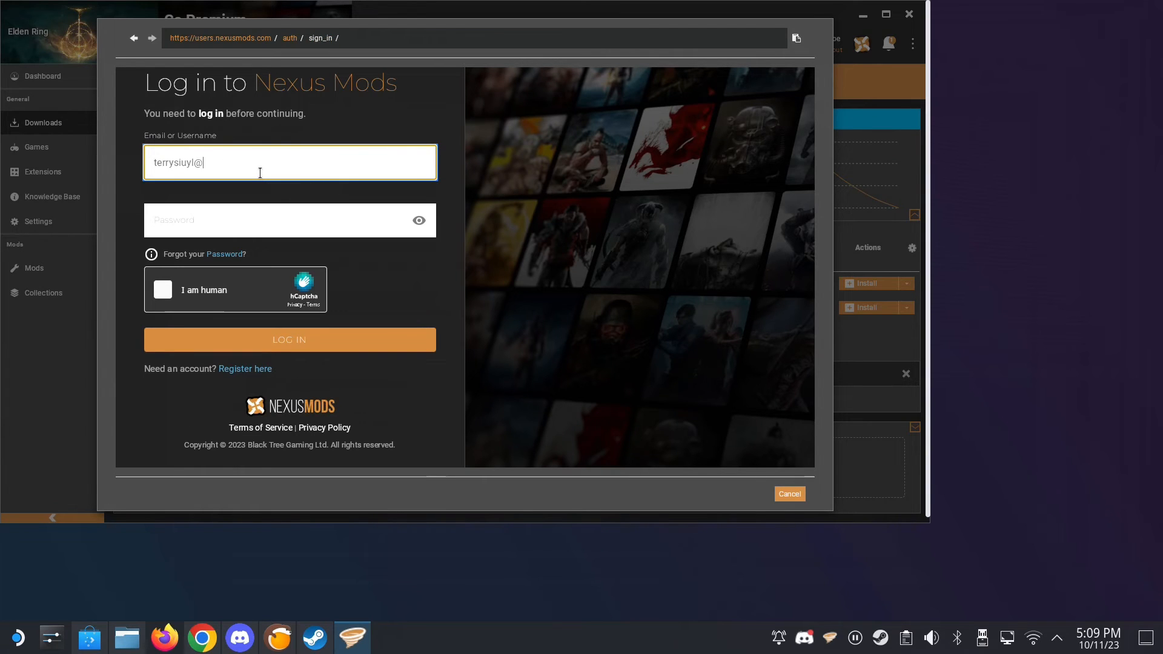
pyautogui.press('Tab')
pyautogui.write('•')
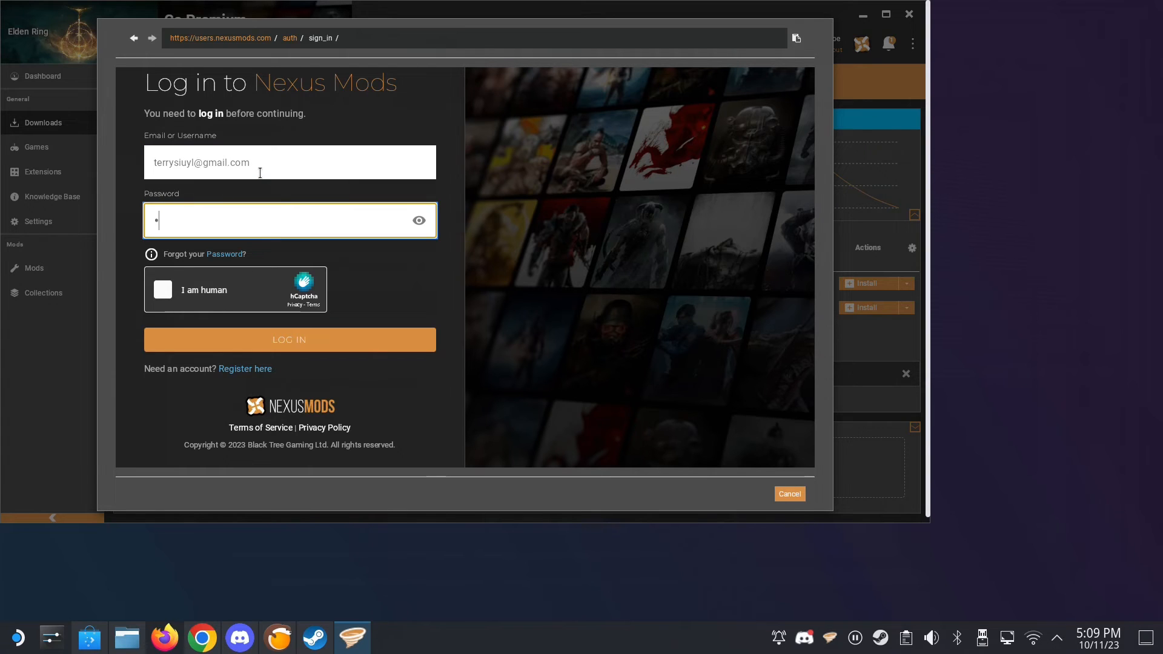
pyautogui.write('••••••')
pyautogui.click(217, 293)
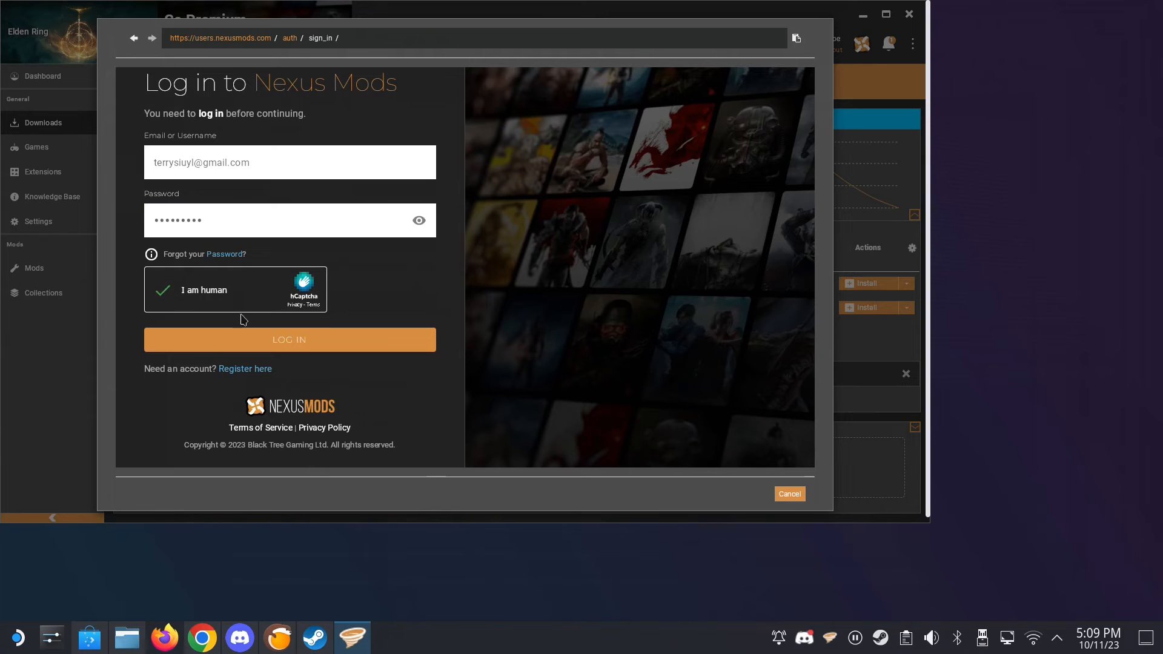
pyautogui.click(244, 338)
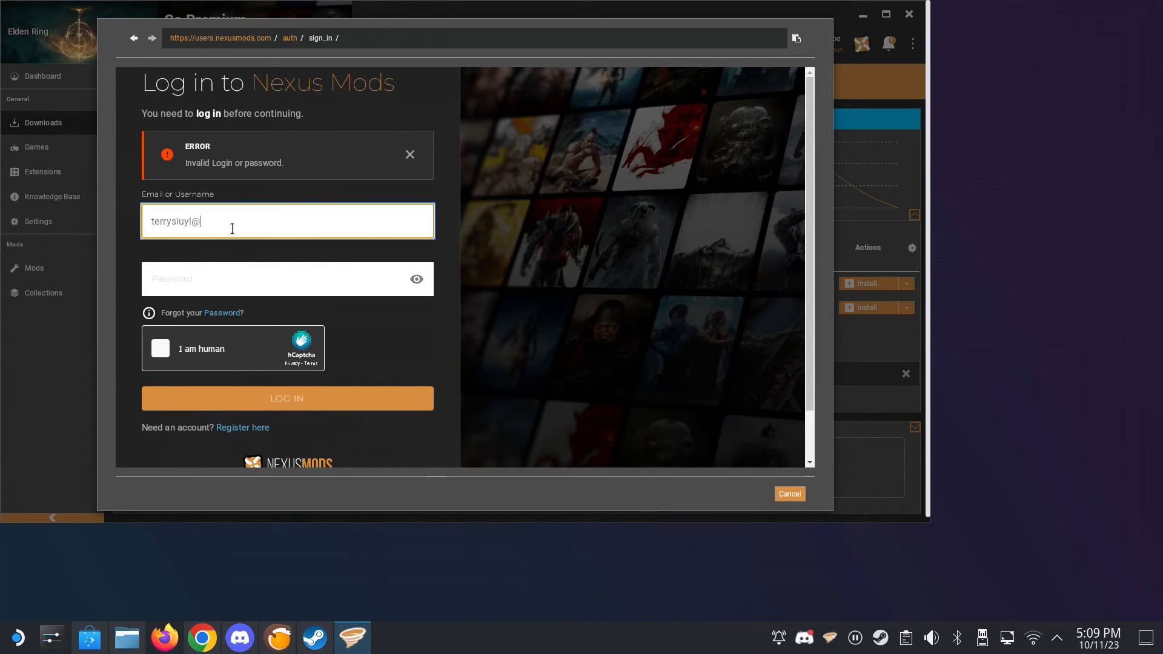
# - Log in to Nexus Mods with the account e-mail and password, passing the human verification, and start the slow download of SkipTheIntro
pyautogui.write('mail.co')
pyautogui.press('Tab')
pyautogui.write('************')
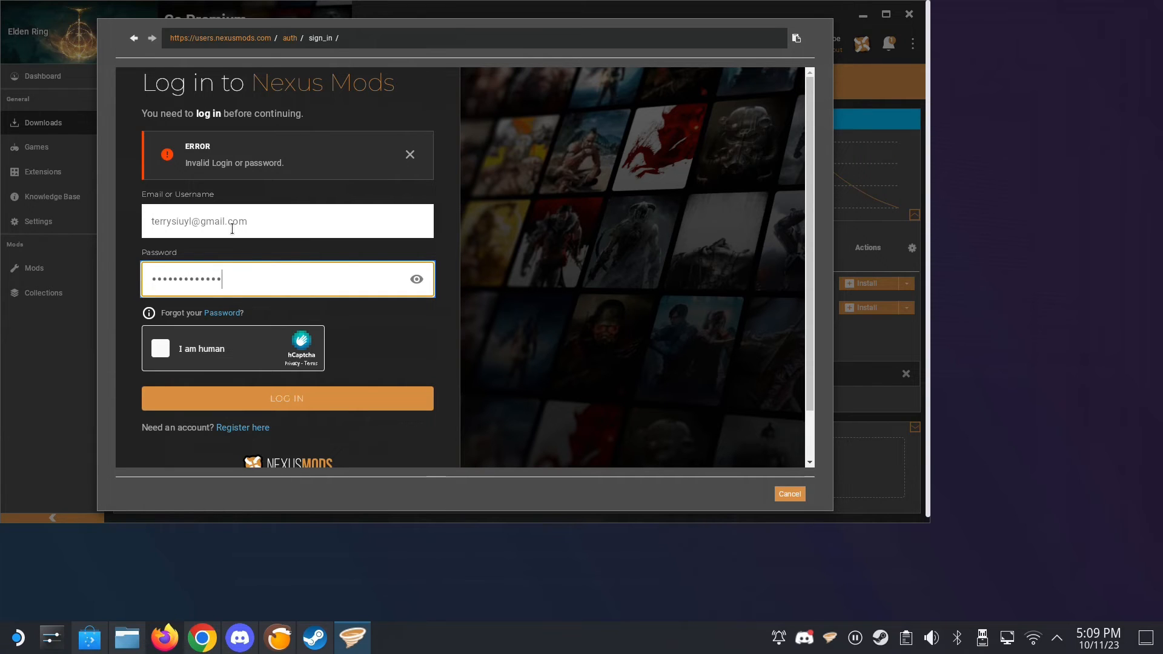
pyautogui.click(173, 348)
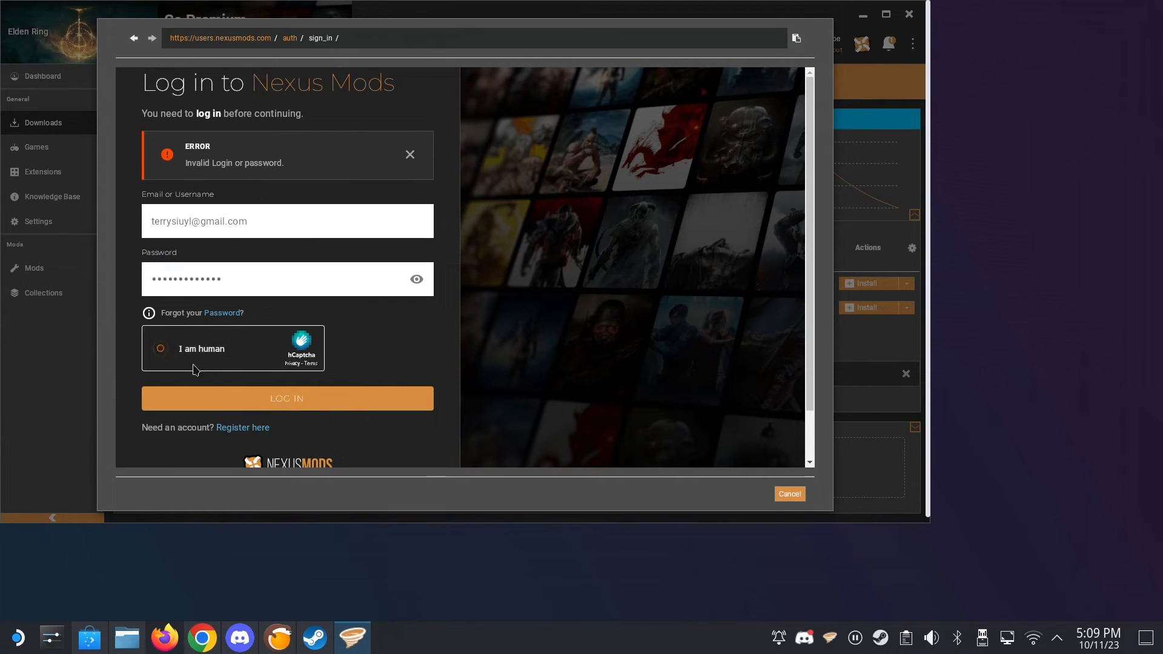
pyautogui.click(232, 399)
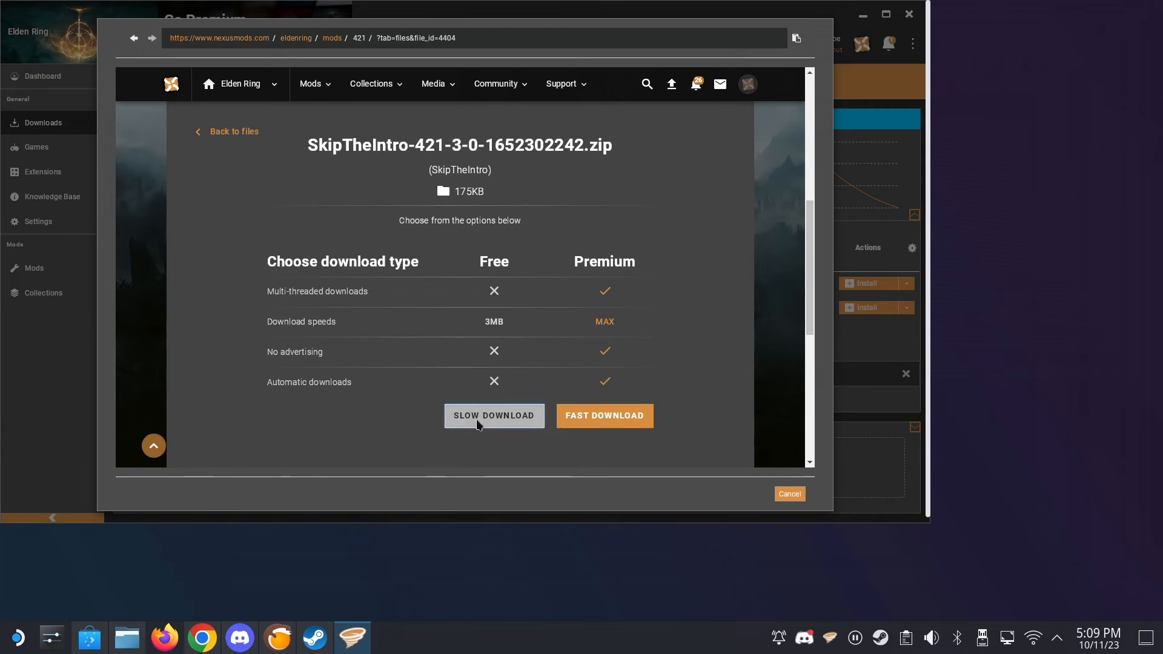
pyautogui.click(478, 422)
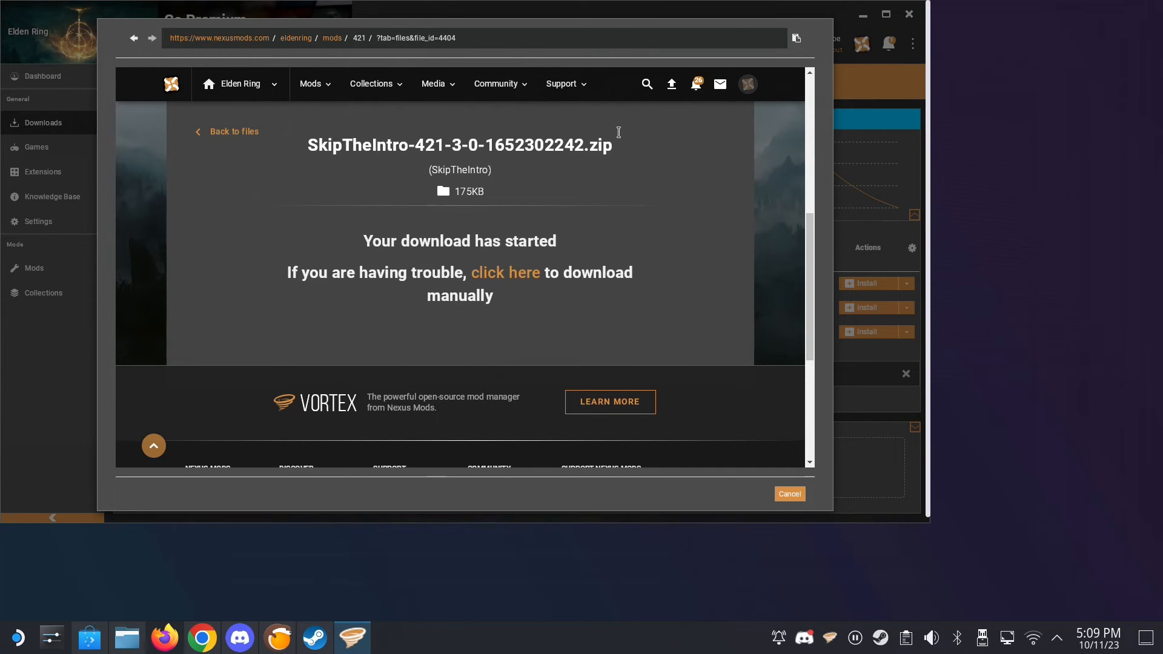
# - Try a full search of the Elden Ring mods for "pause"
pyautogui.click(646, 84)
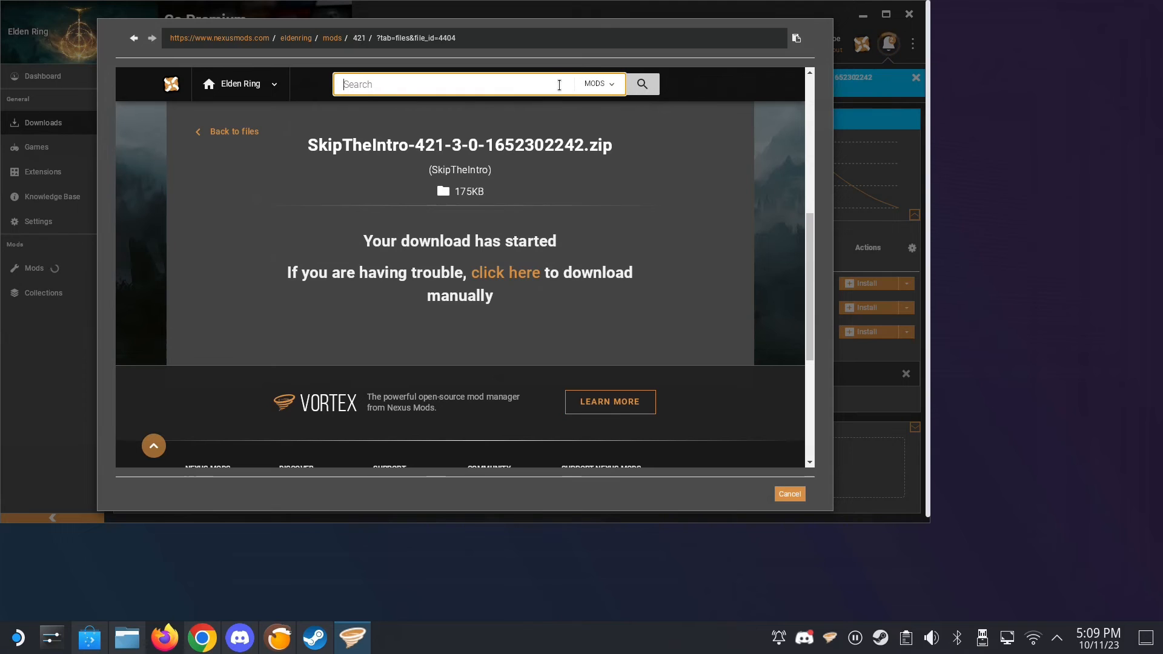
pyautogui.write('pause')
pyautogui.press('Return')
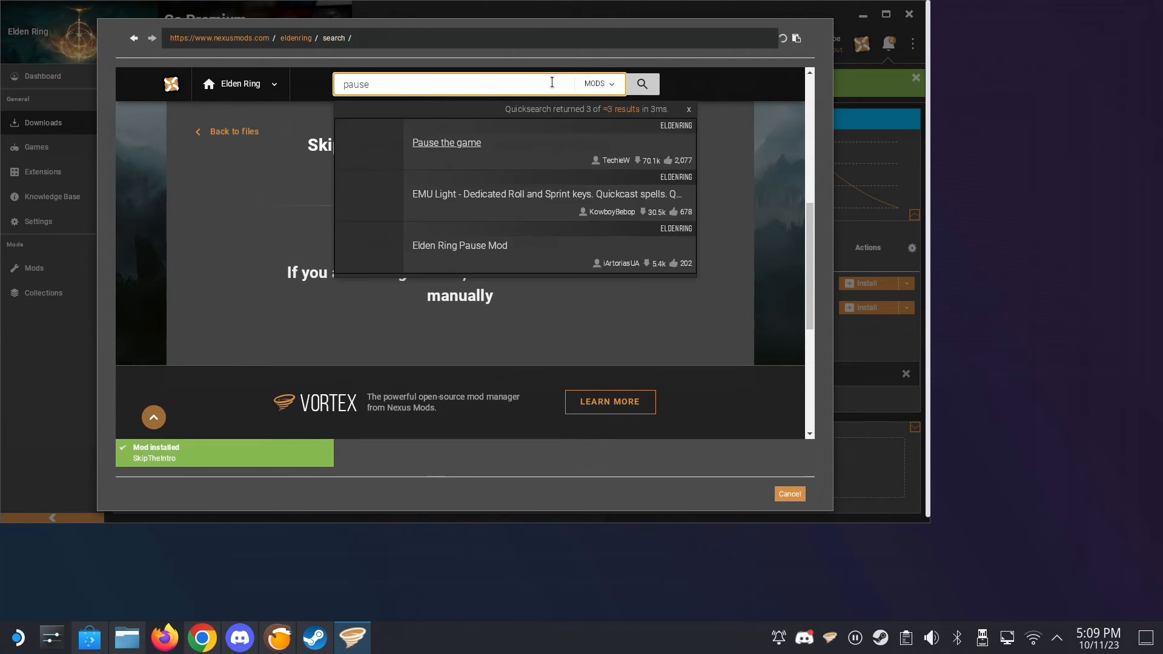
pyautogui.scroll(-2, 367, 272)
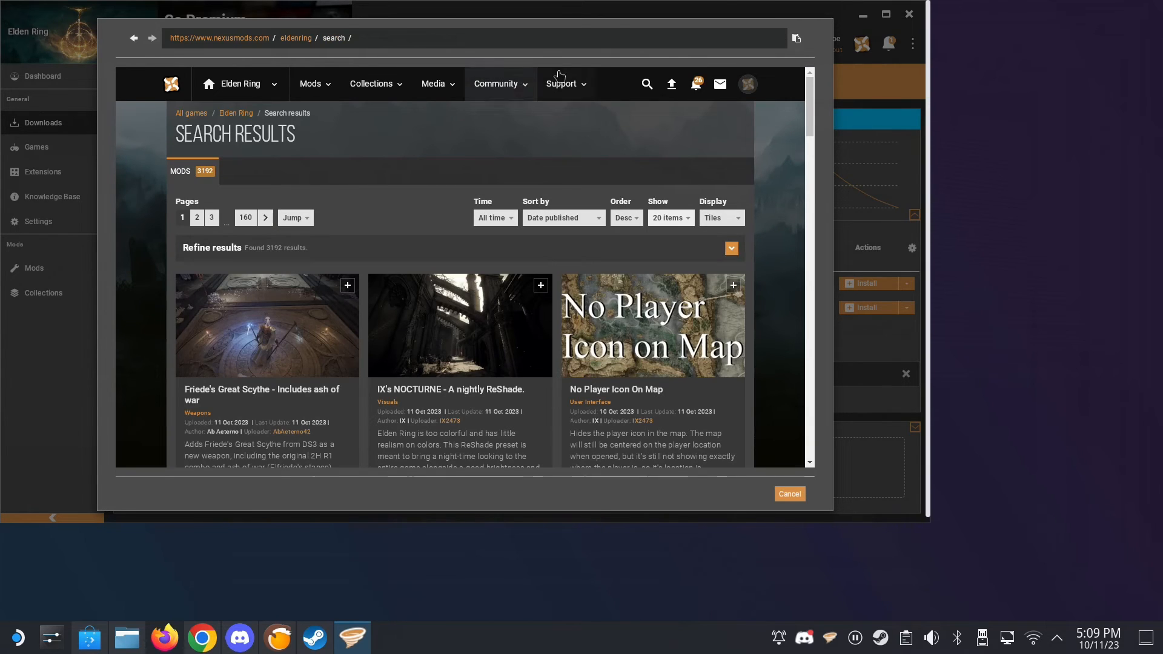
# - Look up "pause" in the Elden Ring mod quicksearch and open the "Pause the game" mod page
pyautogui.click(647, 83)
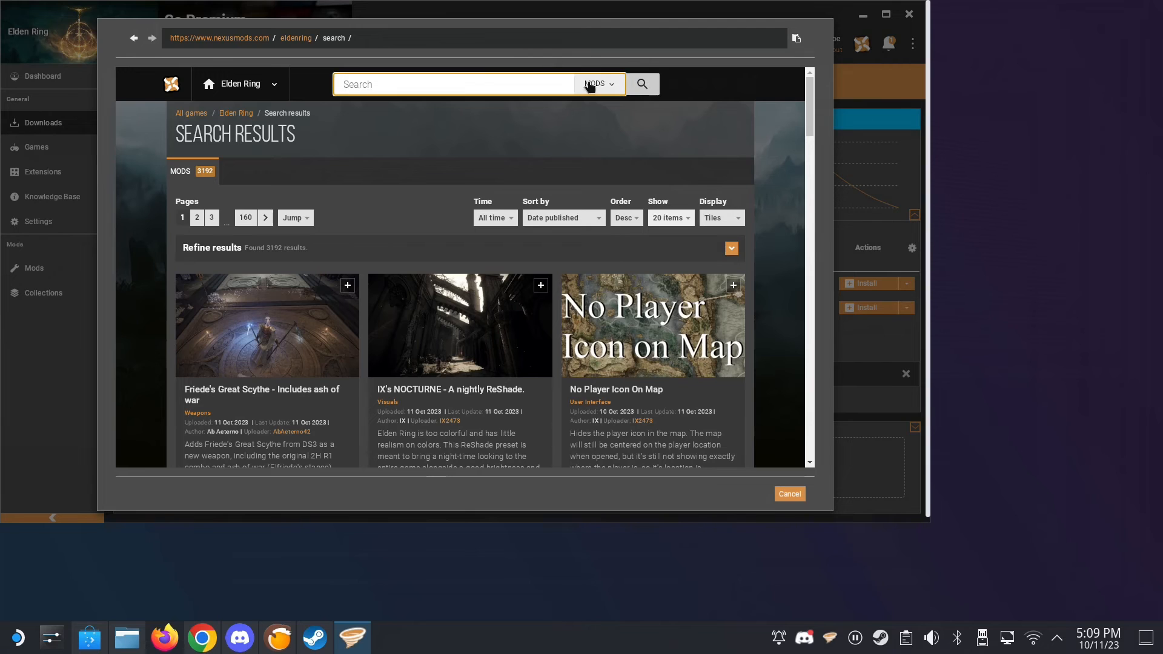
pyautogui.write('pause')
pyautogui.click(458, 147)
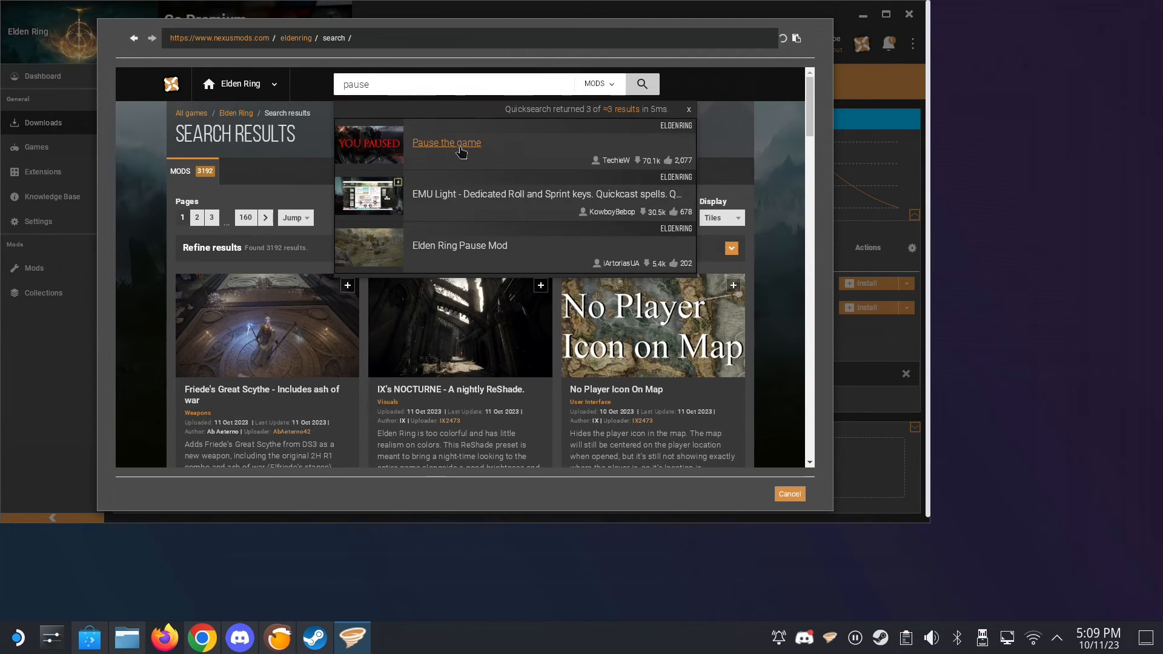
# - Download the PauseTheGame version 9.0 file manually at the slow speed, close the web page and show the installed mods
pyautogui.scroll(-4, 402, 252)
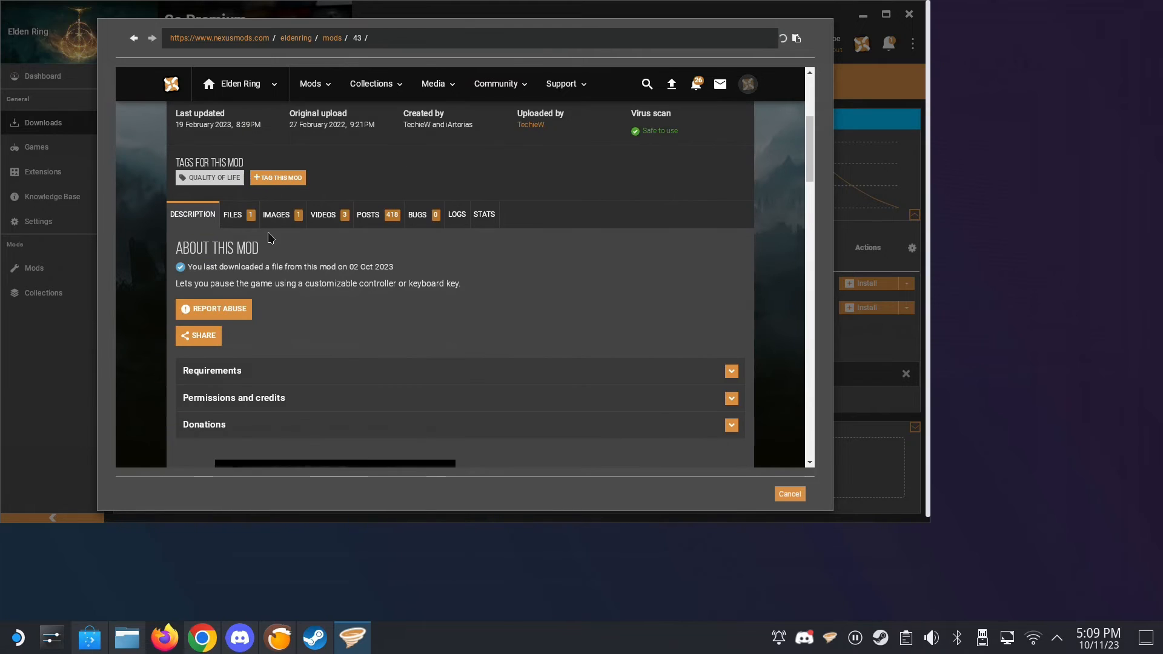
pyautogui.scroll(-3, 233, 229)
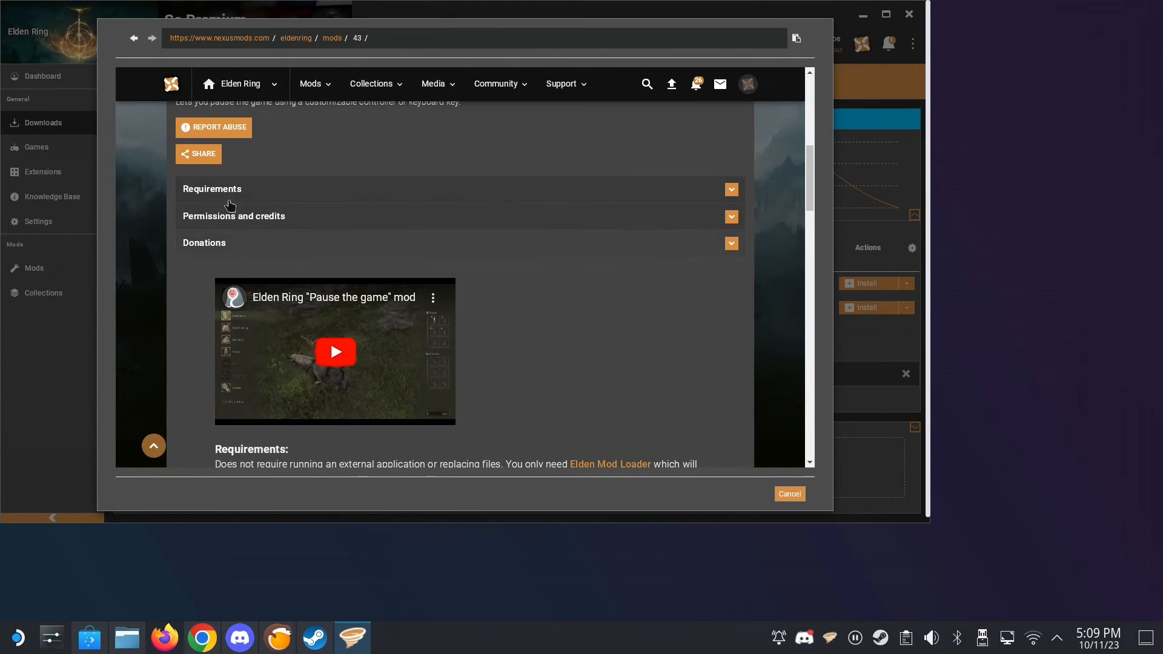
pyautogui.scroll(-3, 230, 206)
pyautogui.scroll(5, 230, 206)
pyautogui.click(231, 223)
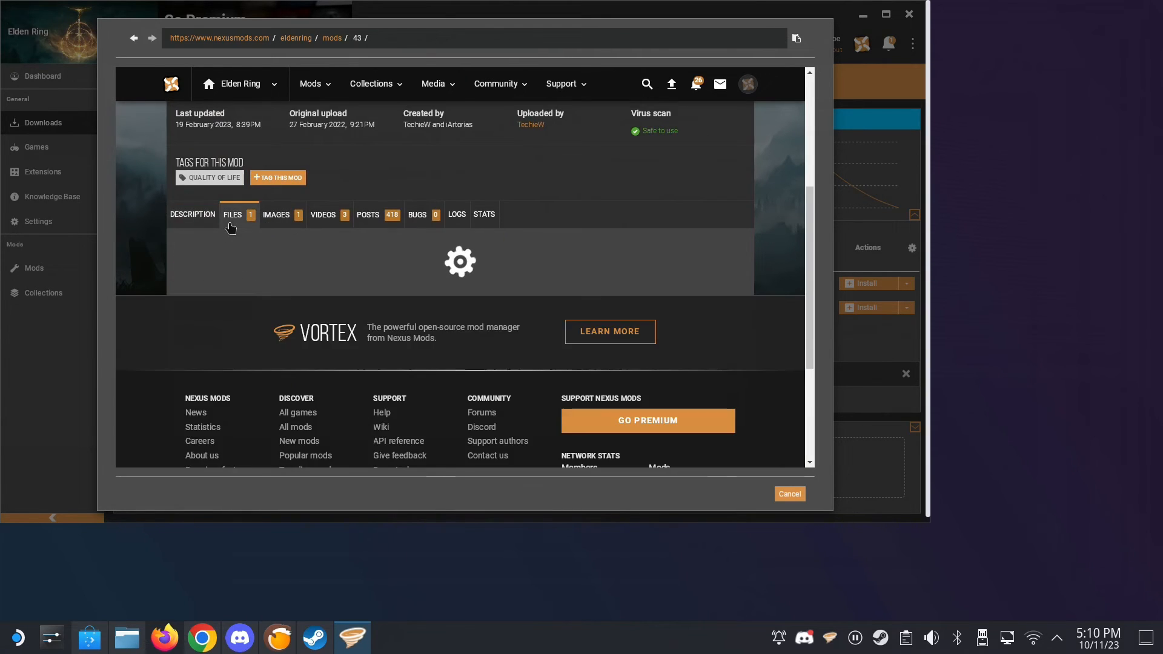
pyautogui.scroll(-1, 267, 327)
pyautogui.click(272, 350)
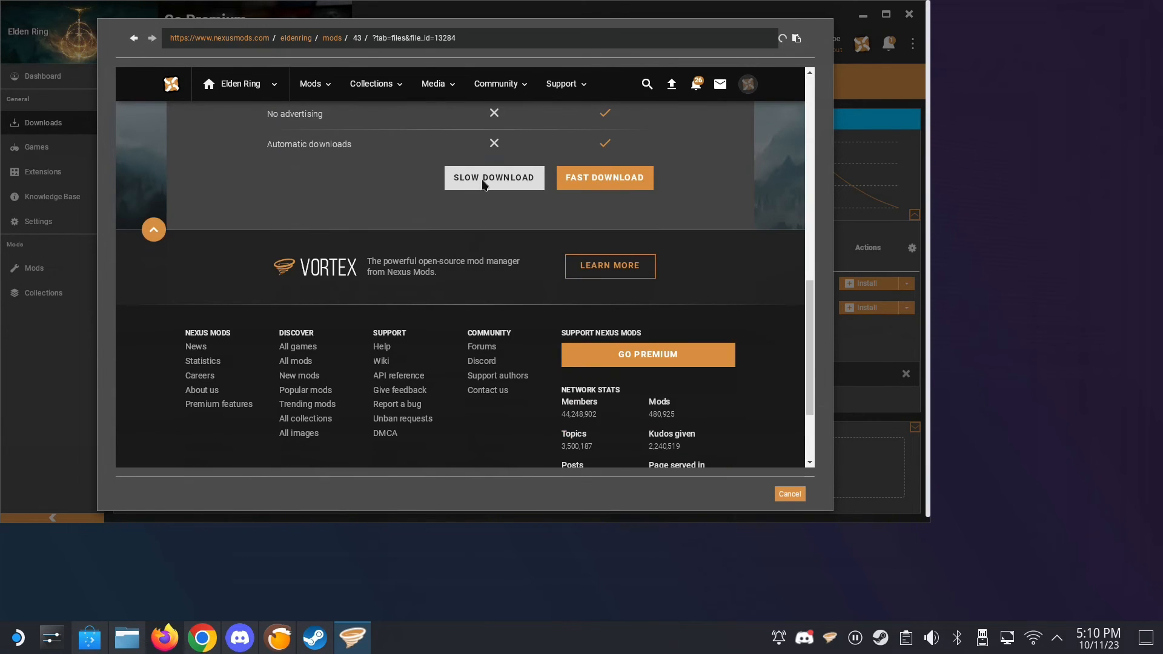
pyautogui.click(491, 182)
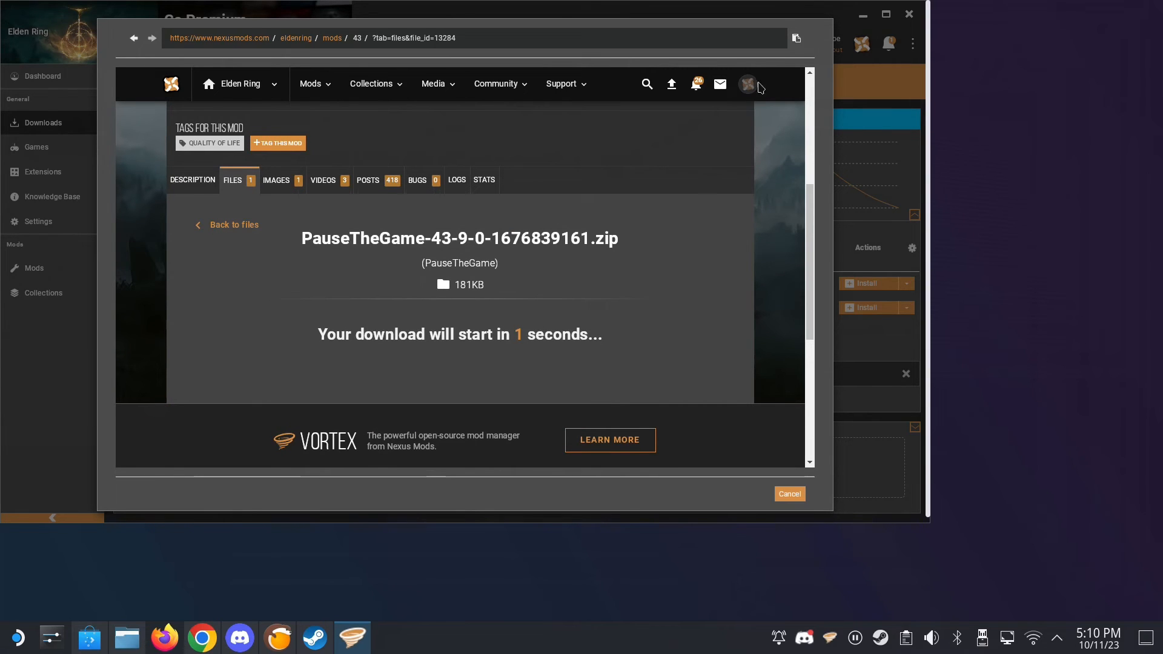
pyautogui.click(786, 496)
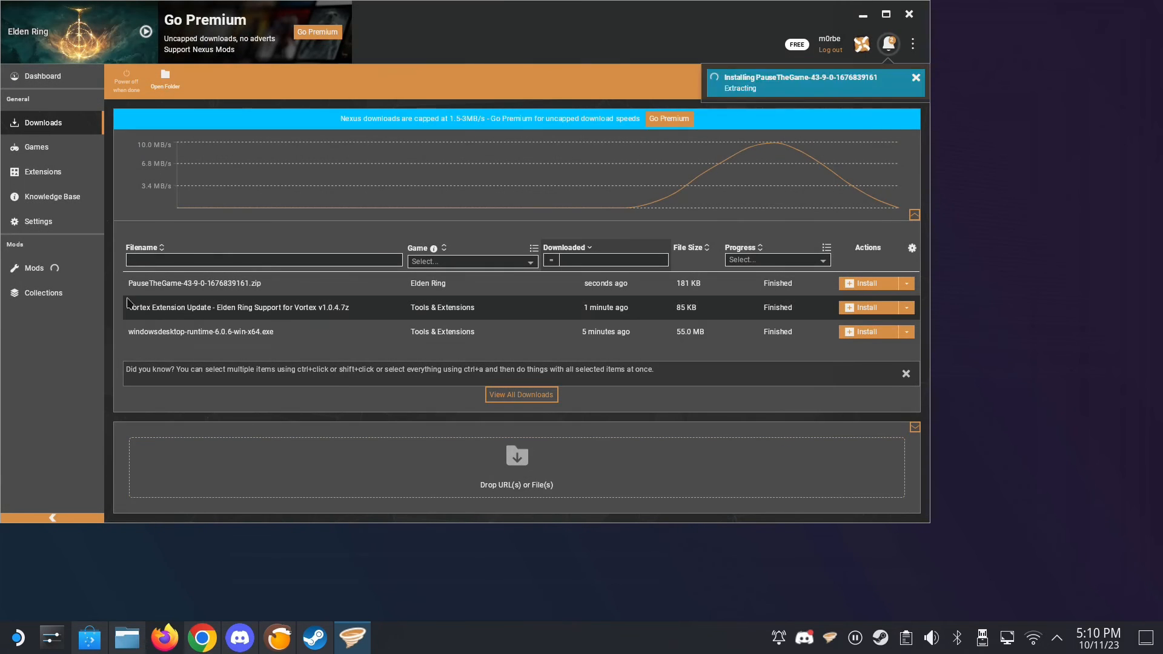
pyautogui.click(63, 276)
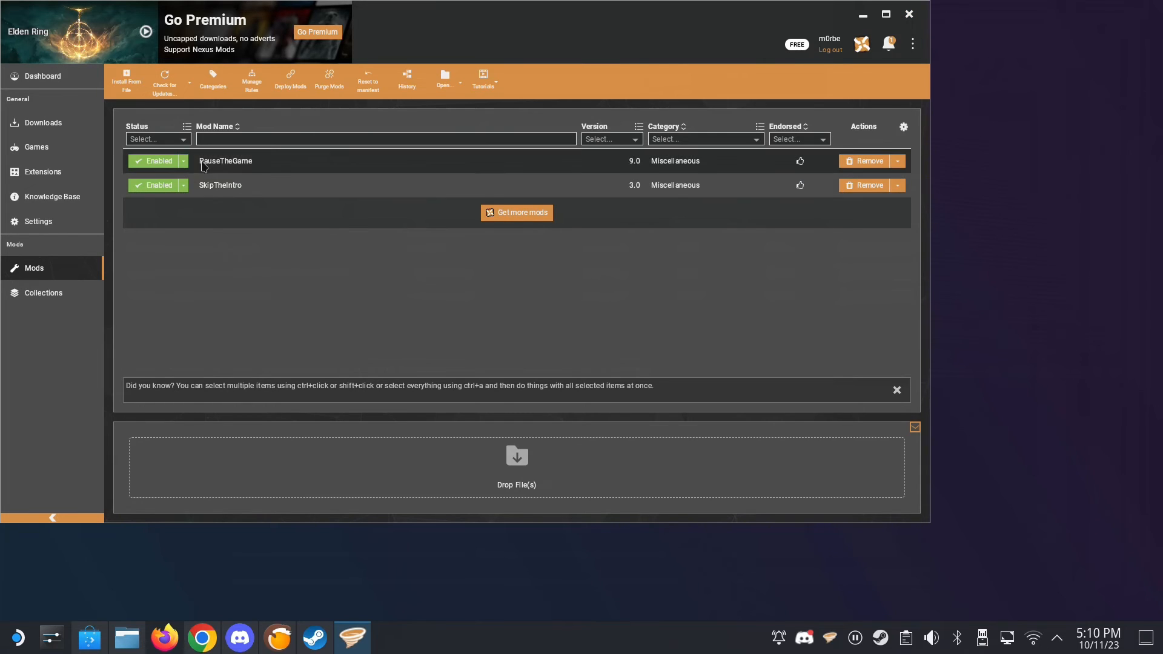
pyautogui.click(40, 133)
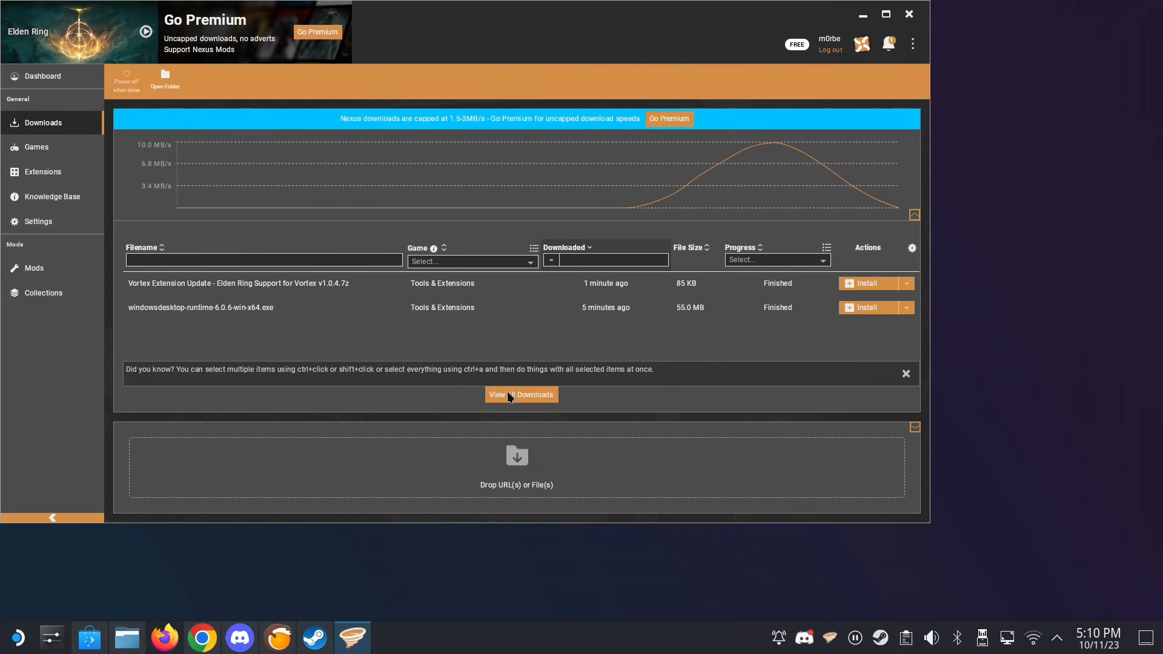
pyautogui.click(507, 392)
pyautogui.click(492, 456)
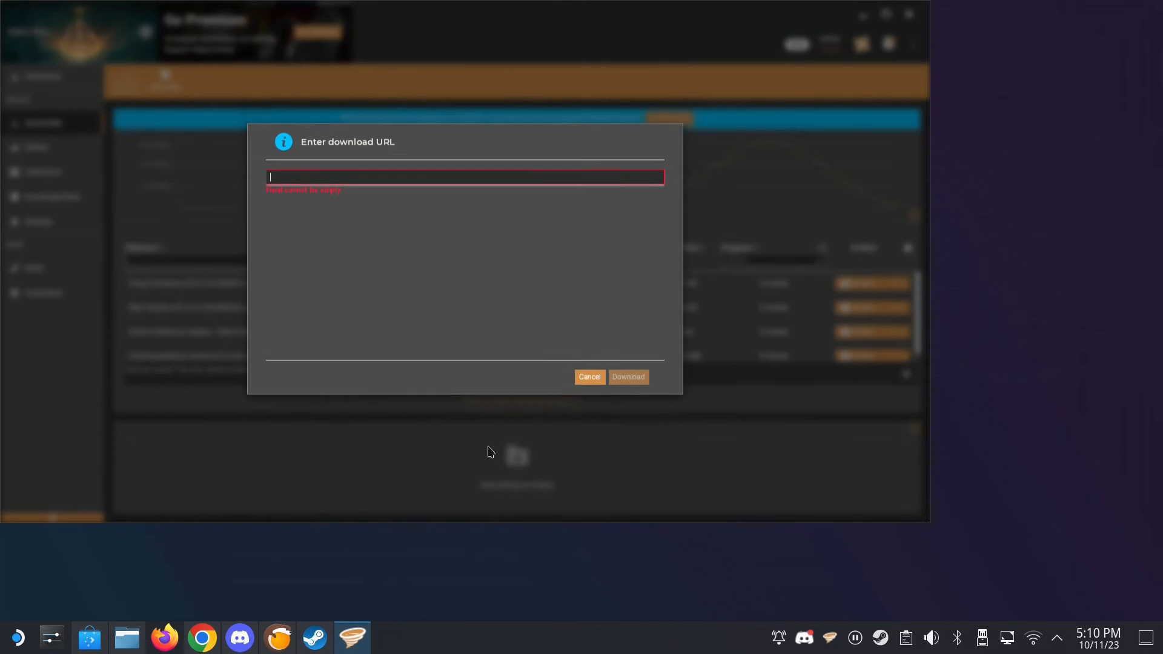
pyautogui.write('https://www.nexusmods.com/eldenring')
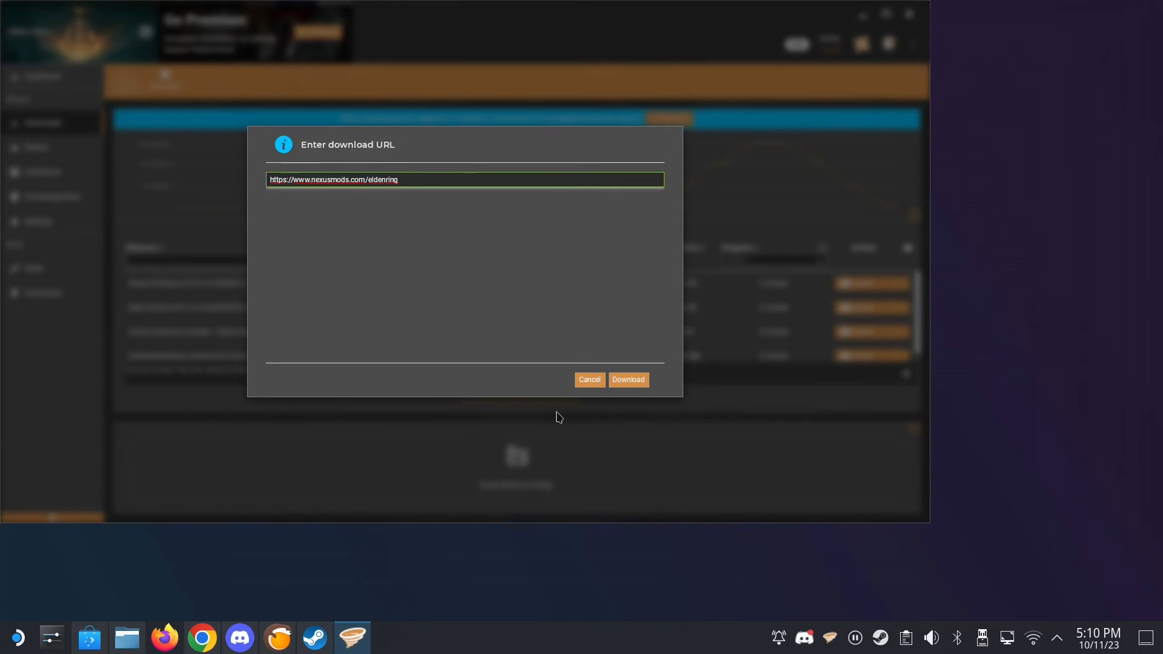
pyautogui.click(627, 379)
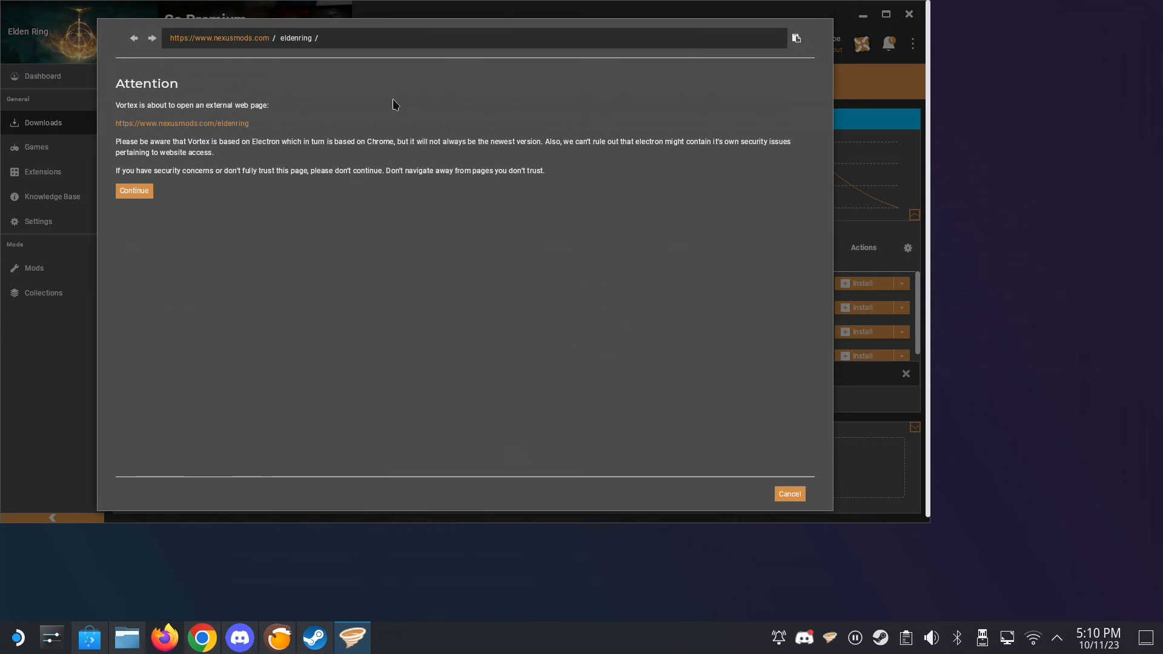
pyautogui.click(149, 190)
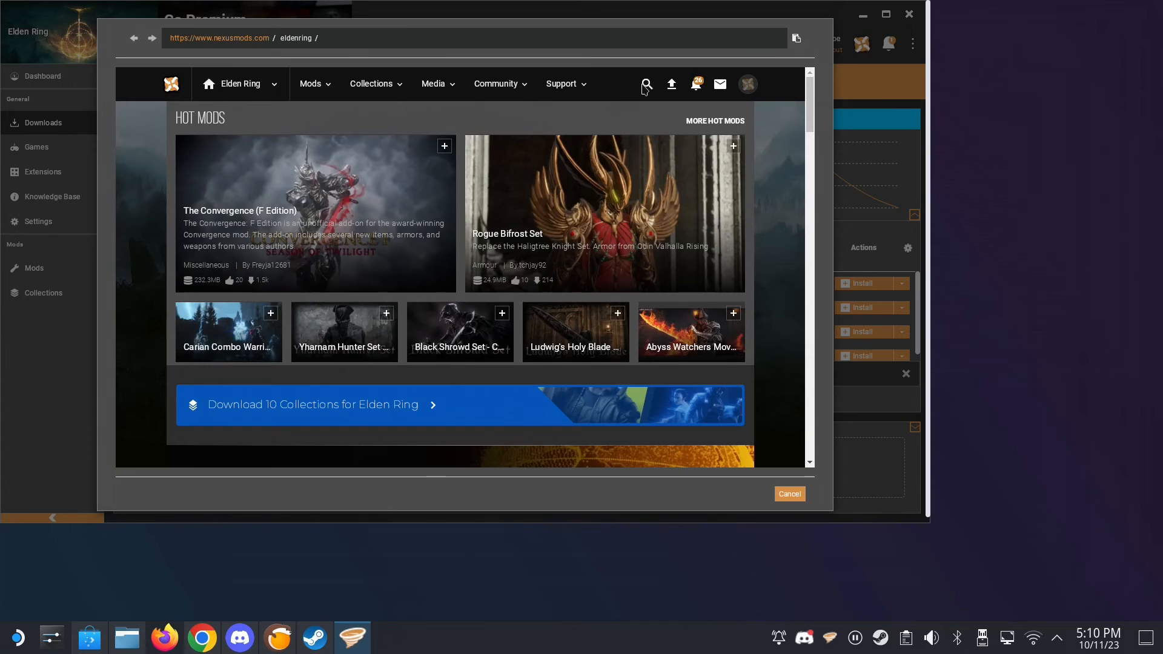
# - Search the Elden Ring mods for "mod l" and open the Elden Mod Loader page
pyautogui.click(647, 84)
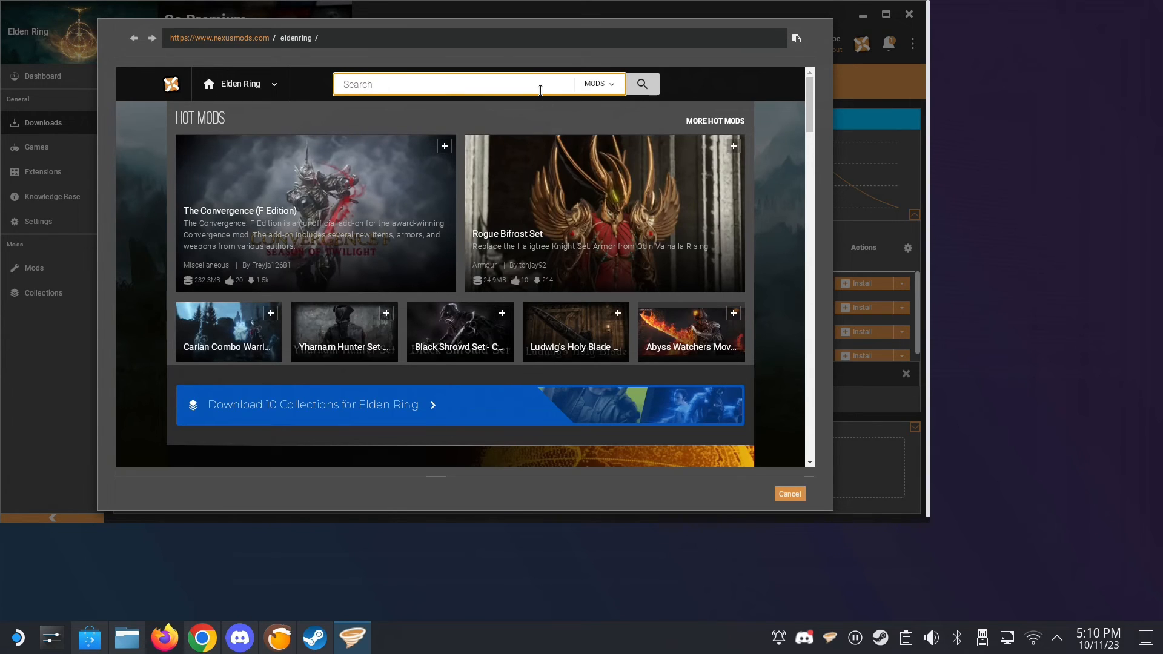
pyautogui.write('mod l')
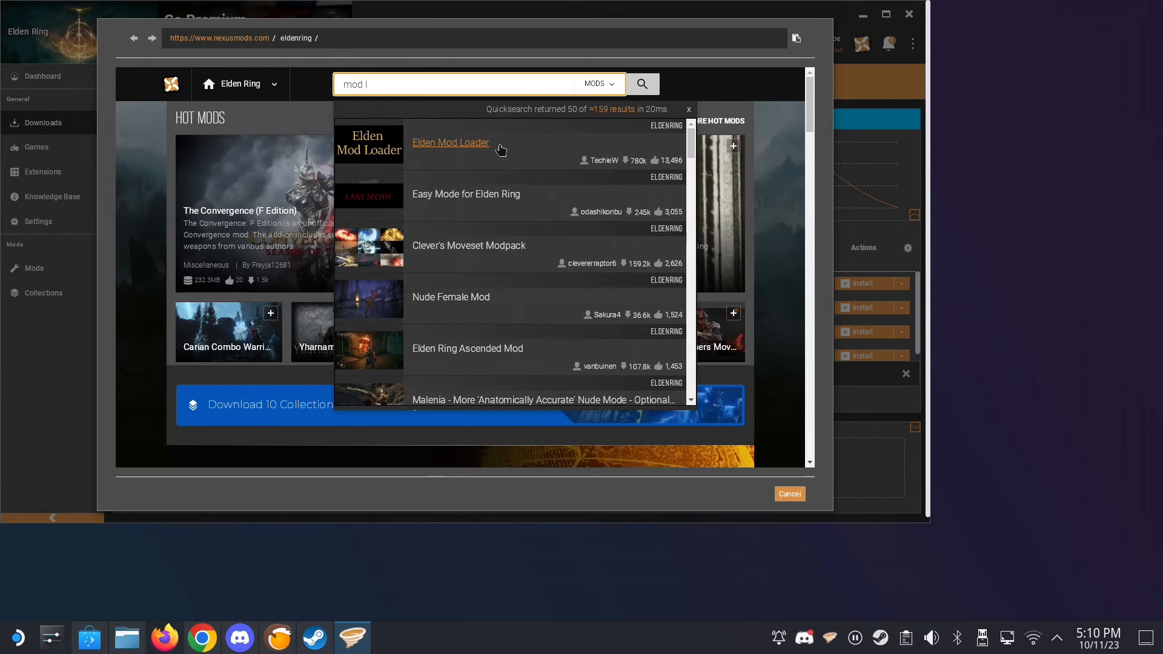
pyautogui.click(468, 144)
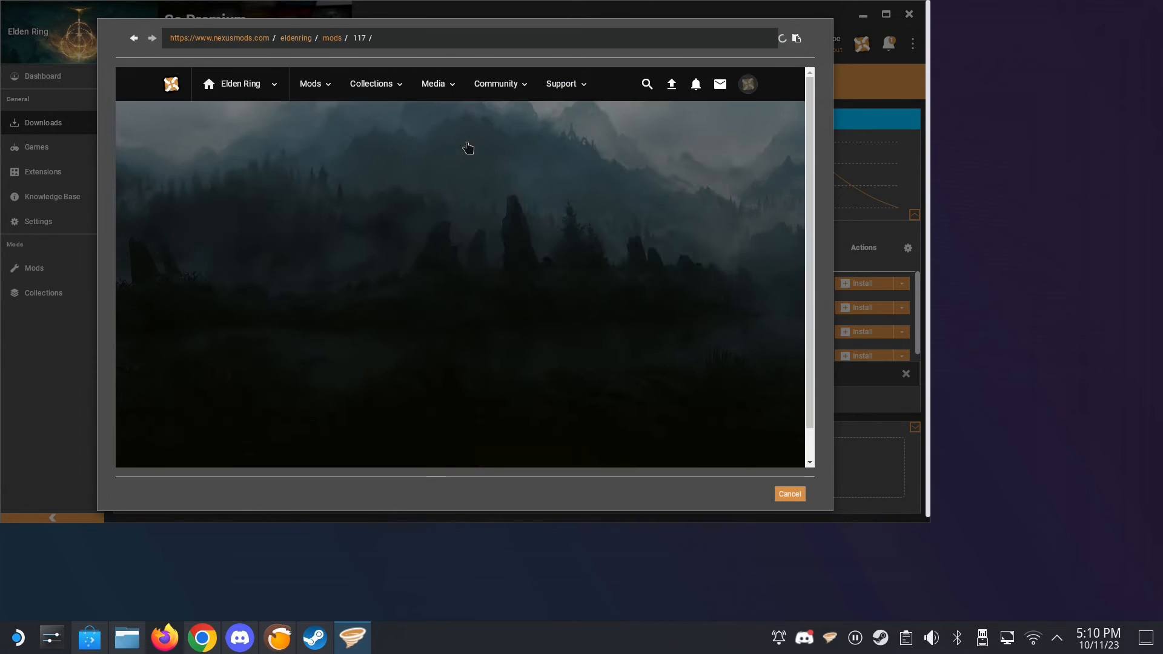
# - Download the EldenModLoader version 3.2 main file manually at the slow speed, close the web page and show the installed mods
pyautogui.scroll(-2, 500, 272)
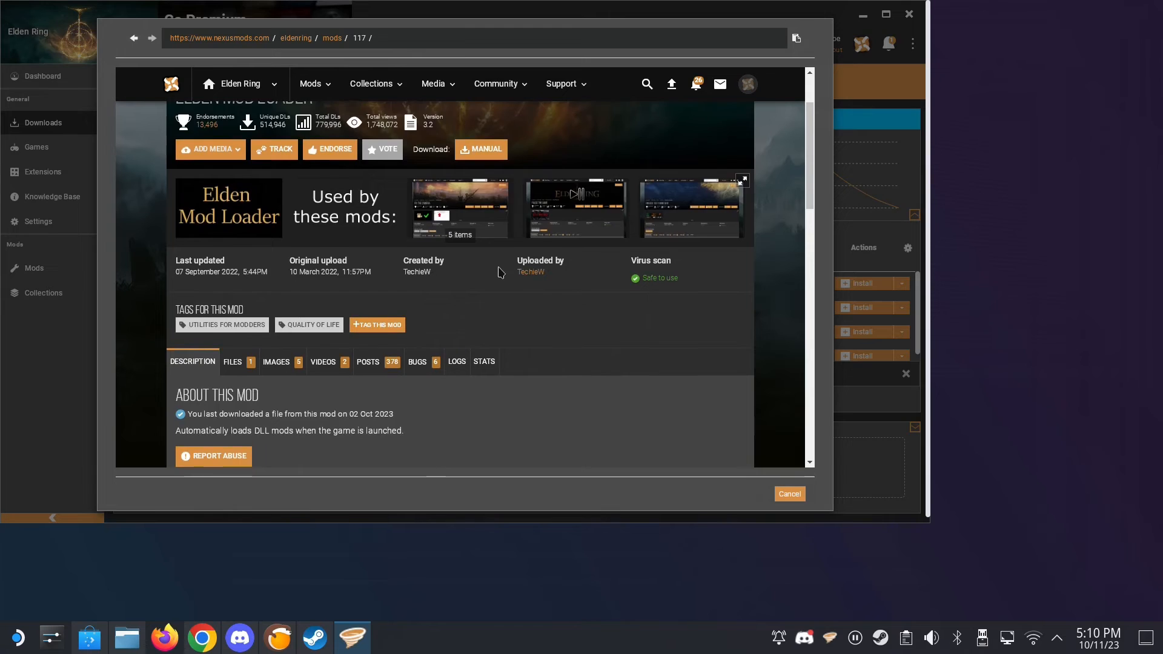
pyautogui.scroll(-2, 500, 272)
pyautogui.click(244, 240)
pyautogui.scroll(-1, 446, 184)
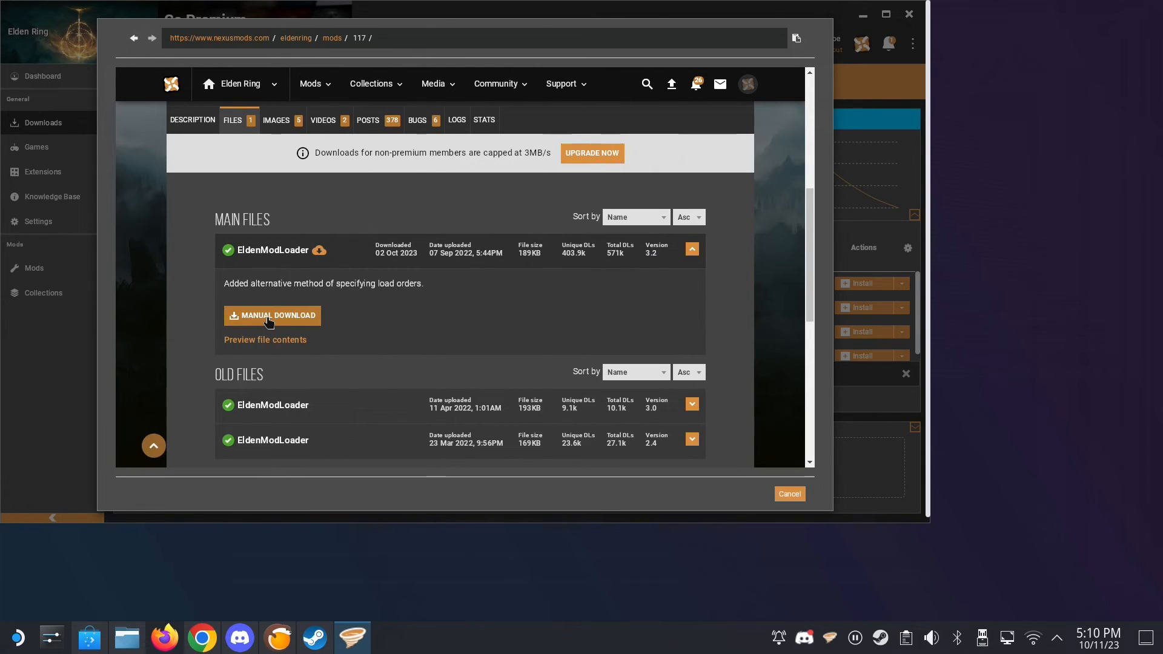
pyautogui.click(269, 318)
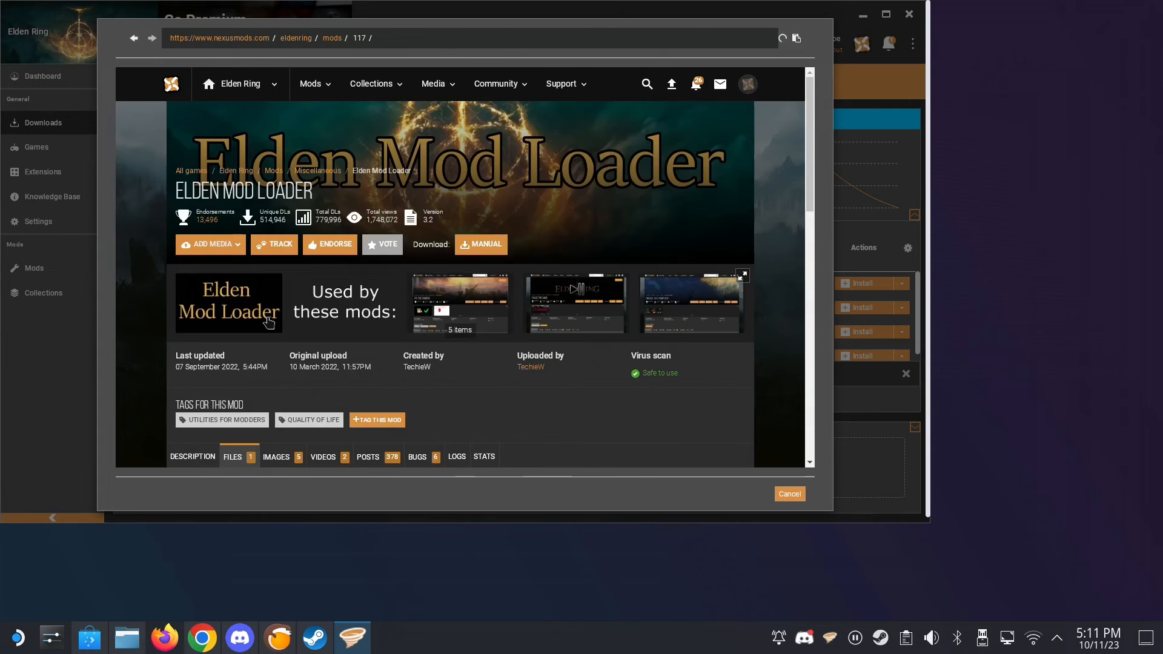
pyautogui.click(498, 412)
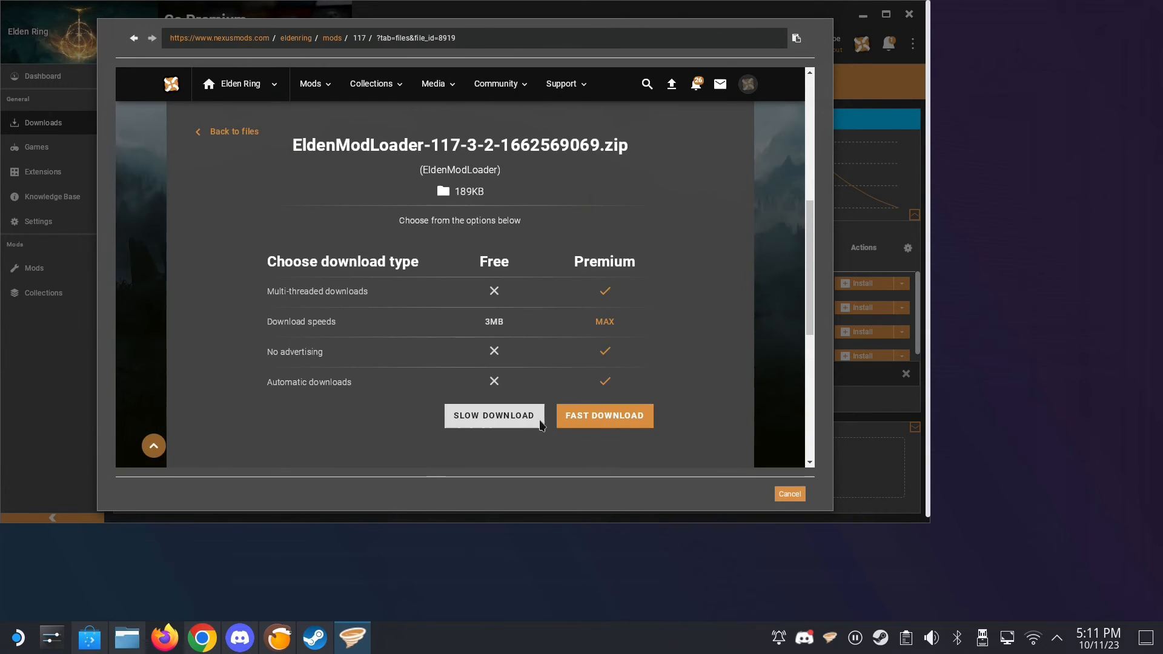
pyautogui.click(508, 412)
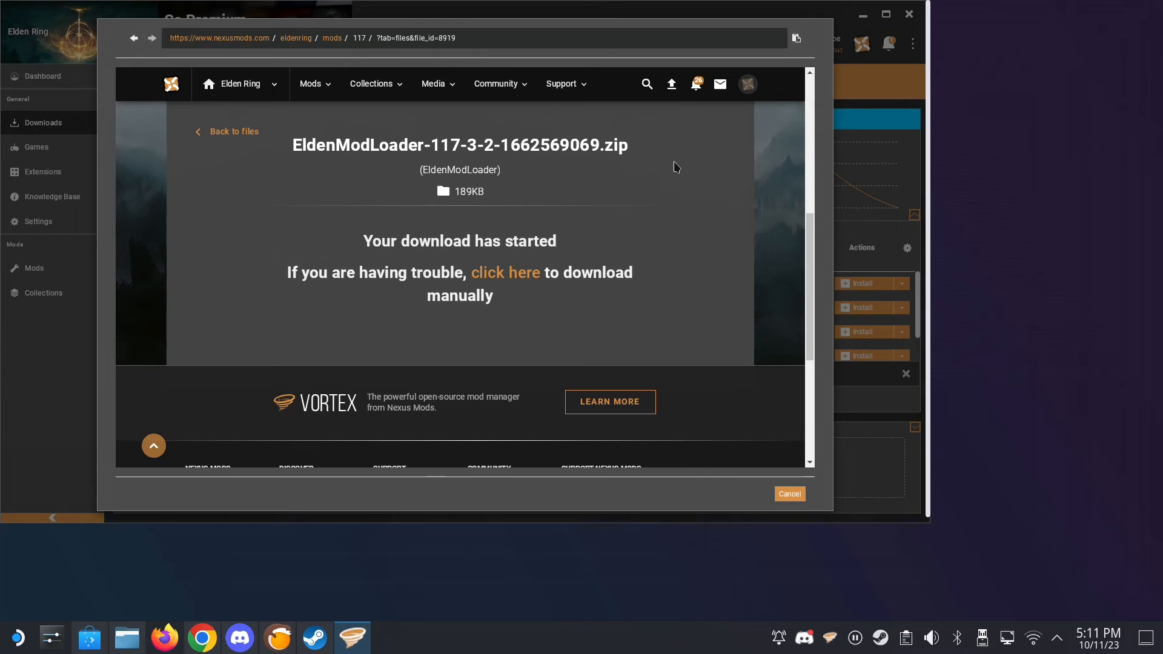
pyautogui.click(789, 494)
pyautogui.click(59, 274)
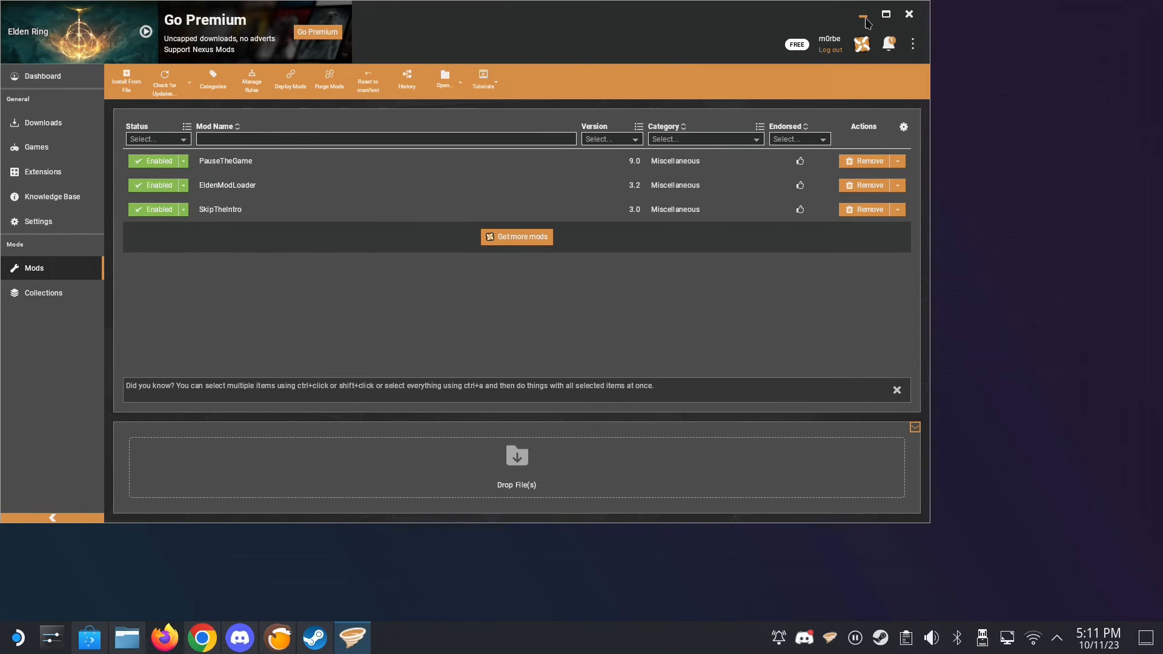
# - Minimize Vortex, launch Protontricks for the WeMod-8.11.5.exe non-Steam shortcut and select its default wineprefix
pyautogui.click(864, 19)
pyautogui.click(18, 637)
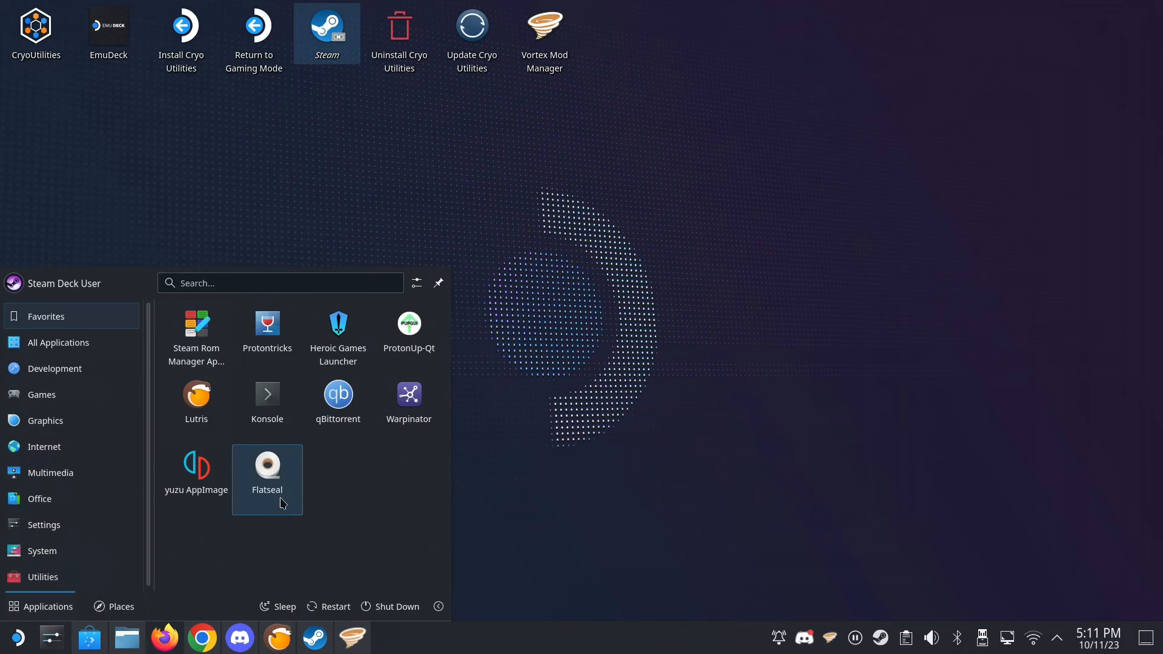
pyautogui.click(289, 343)
pyautogui.scroll(-10, 597, 347)
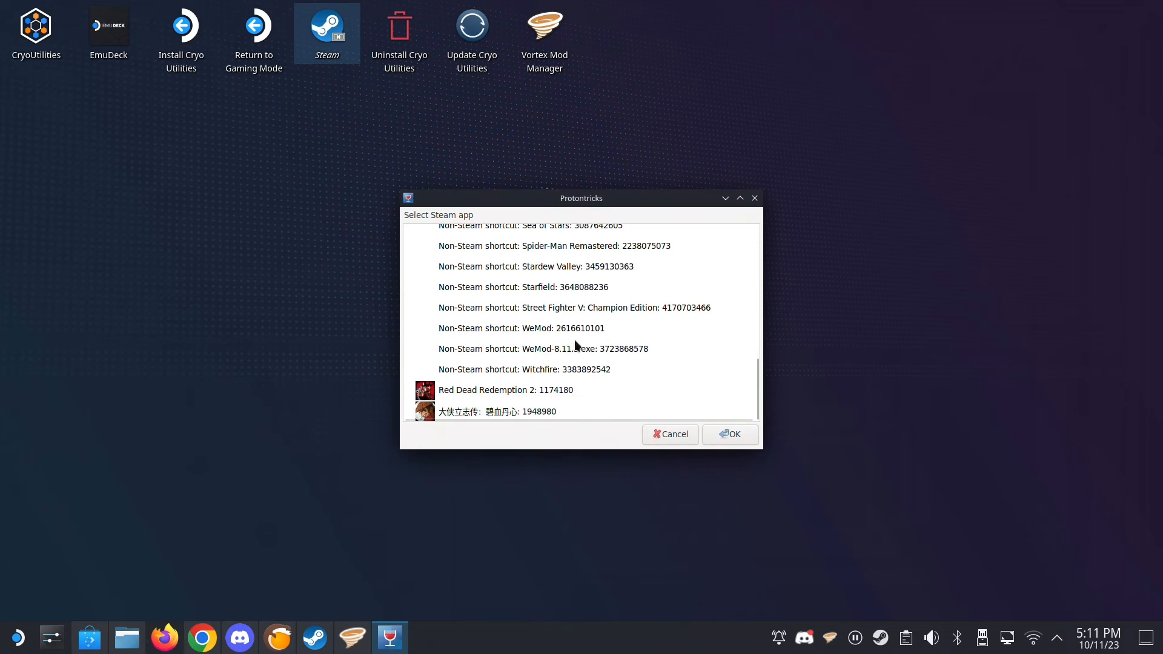
pyautogui.click(552, 350)
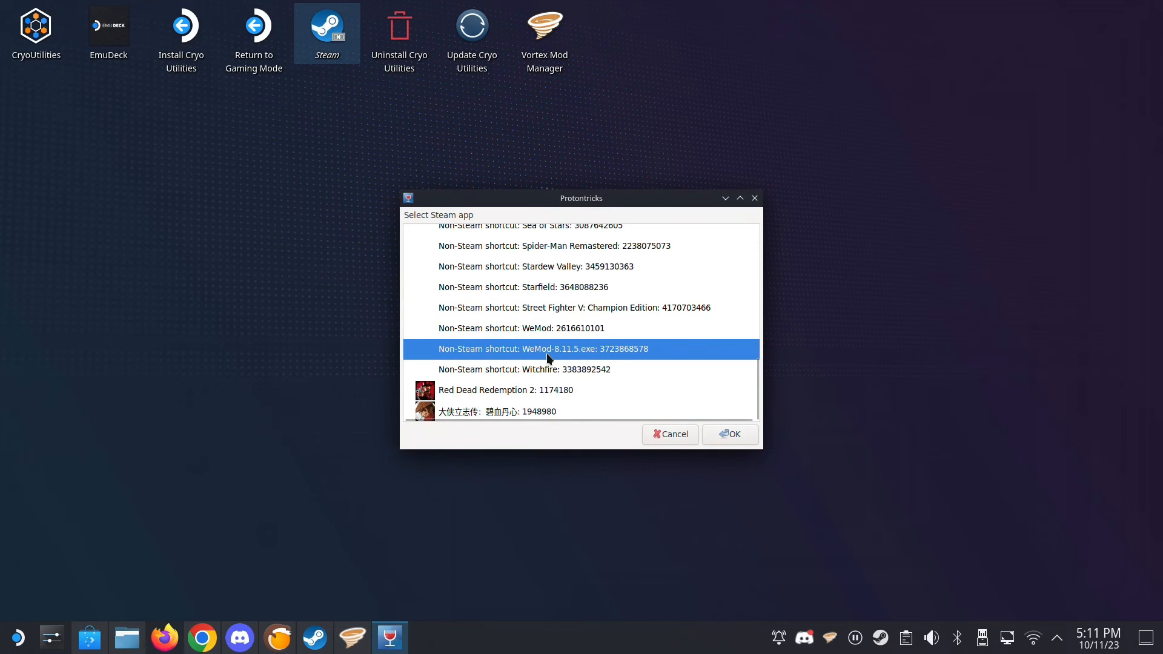
pyautogui.doubleClick(535, 353)
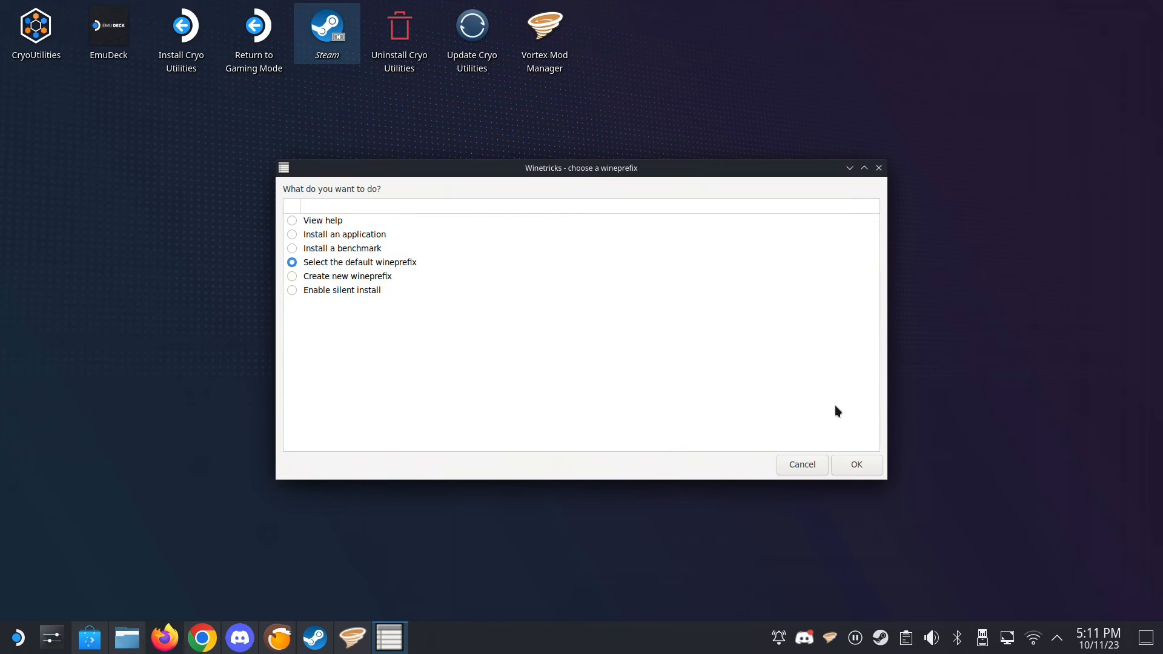
pyautogui.click(868, 463)
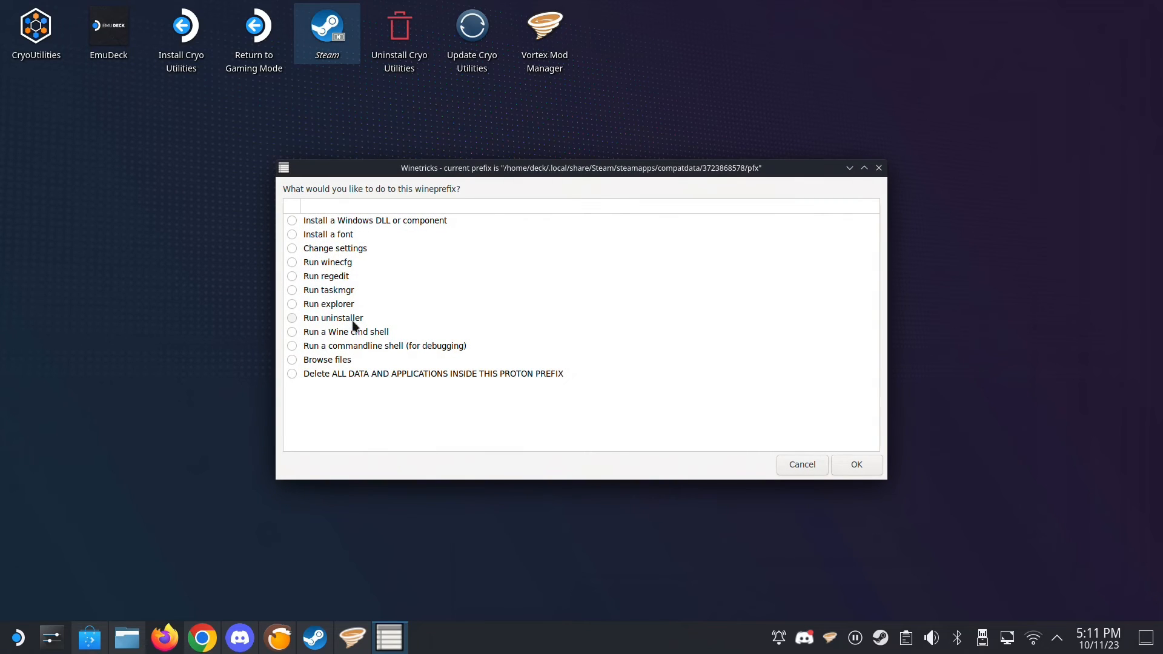
# - Run winecfg on the selected prefix, add a new library override for dinput8 and apply the configuration
pyautogui.click(336, 264)
pyautogui.click(856, 464)
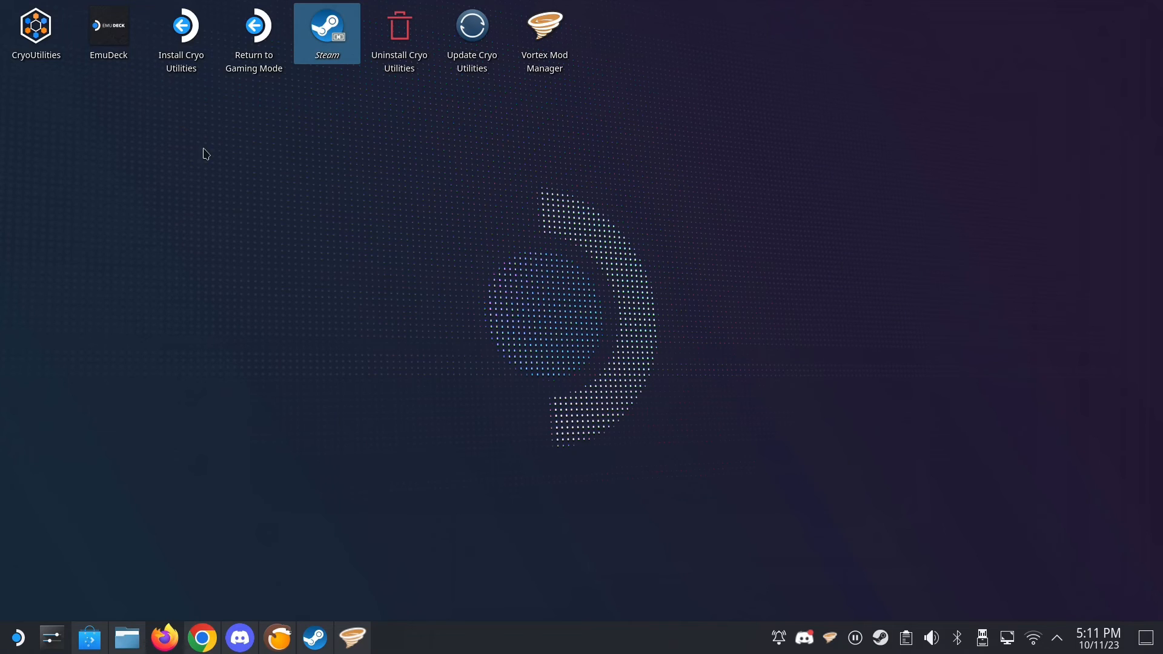
pyautogui.click(85, 40)
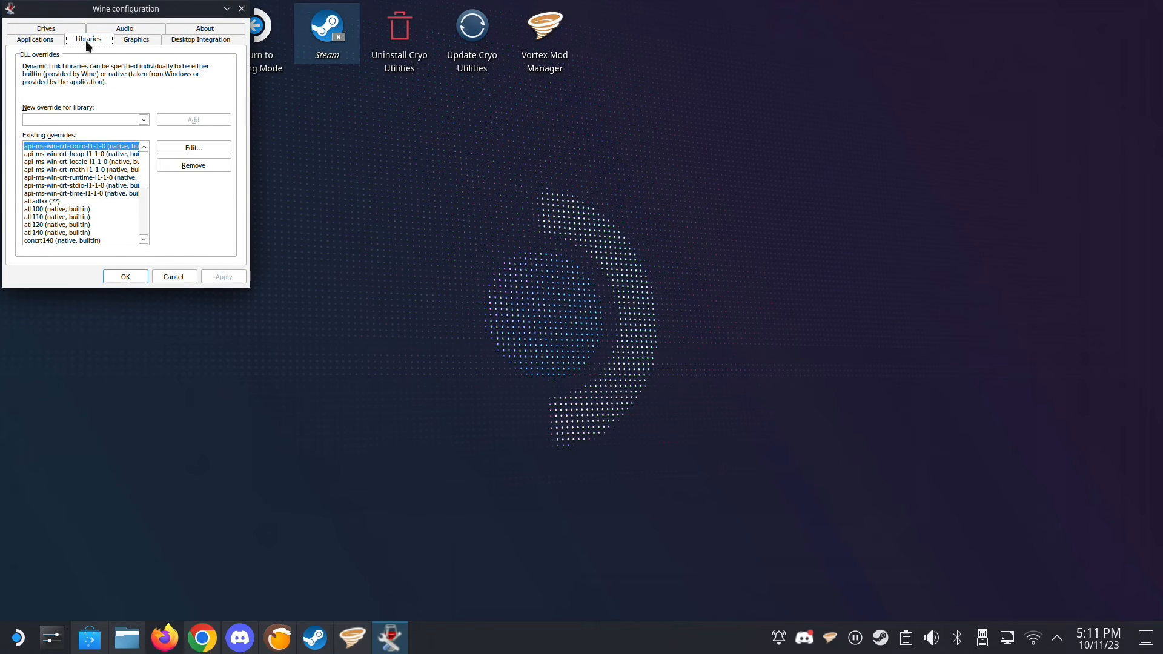
pyautogui.click(141, 119)
pyautogui.moveTo(144, 142); pyautogui.dragTo(132, 202)
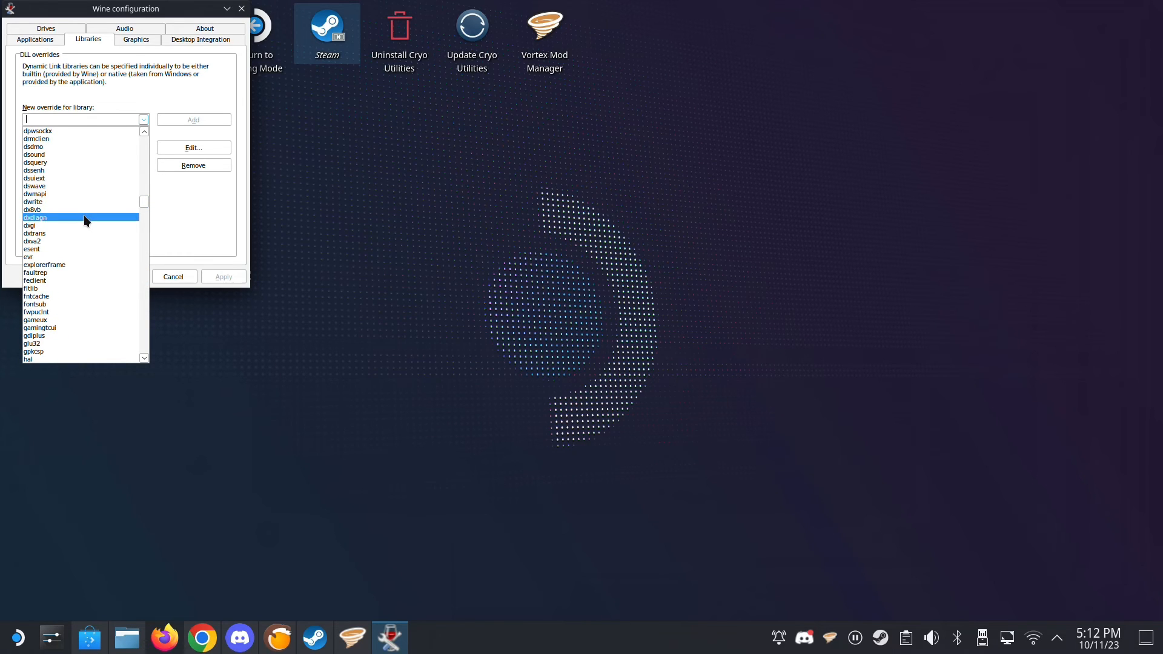
pyautogui.scroll(3, 84, 212)
pyautogui.scroll(4, 86, 175)
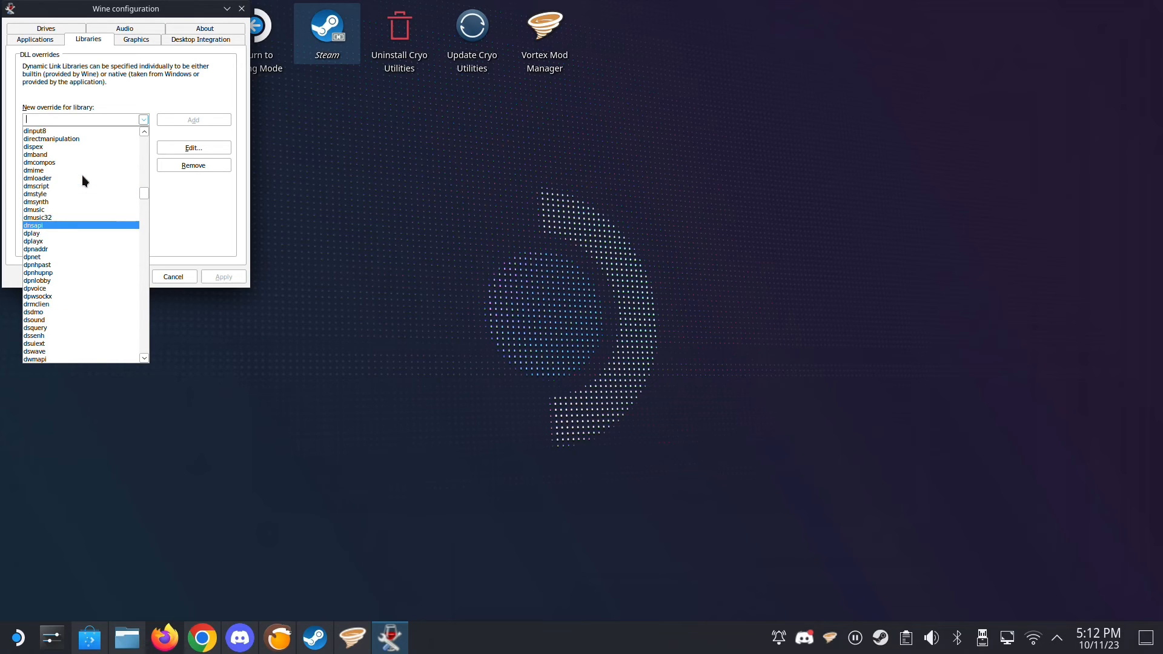
pyautogui.scroll(1, 82, 175)
pyautogui.click(43, 156)
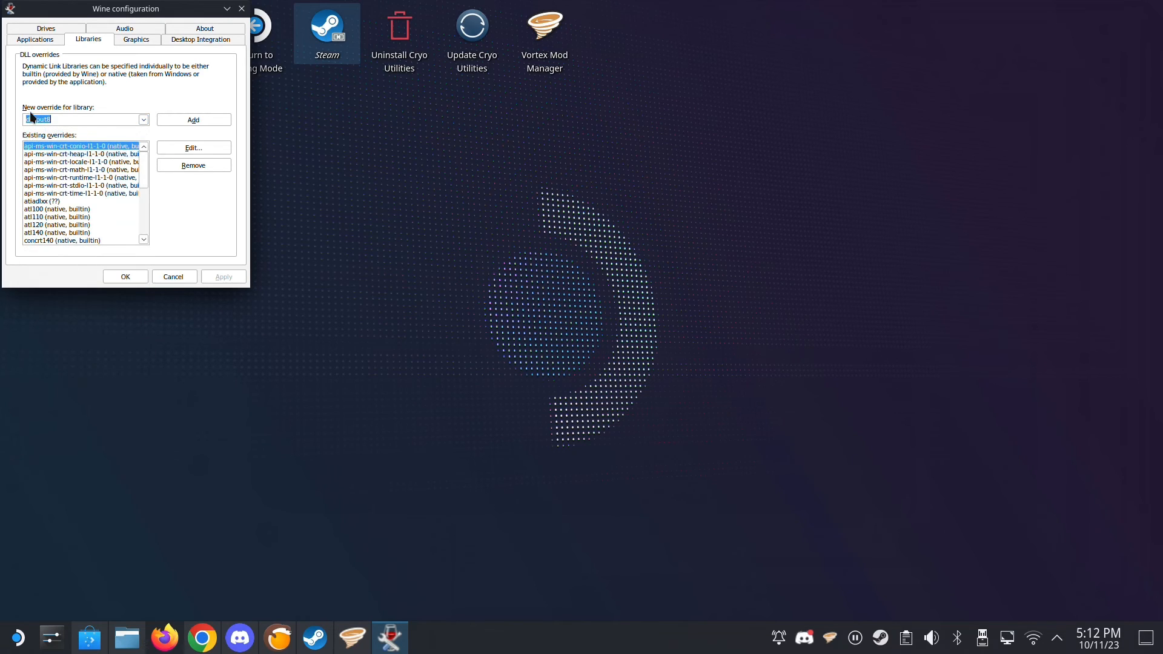
pyautogui.click(176, 119)
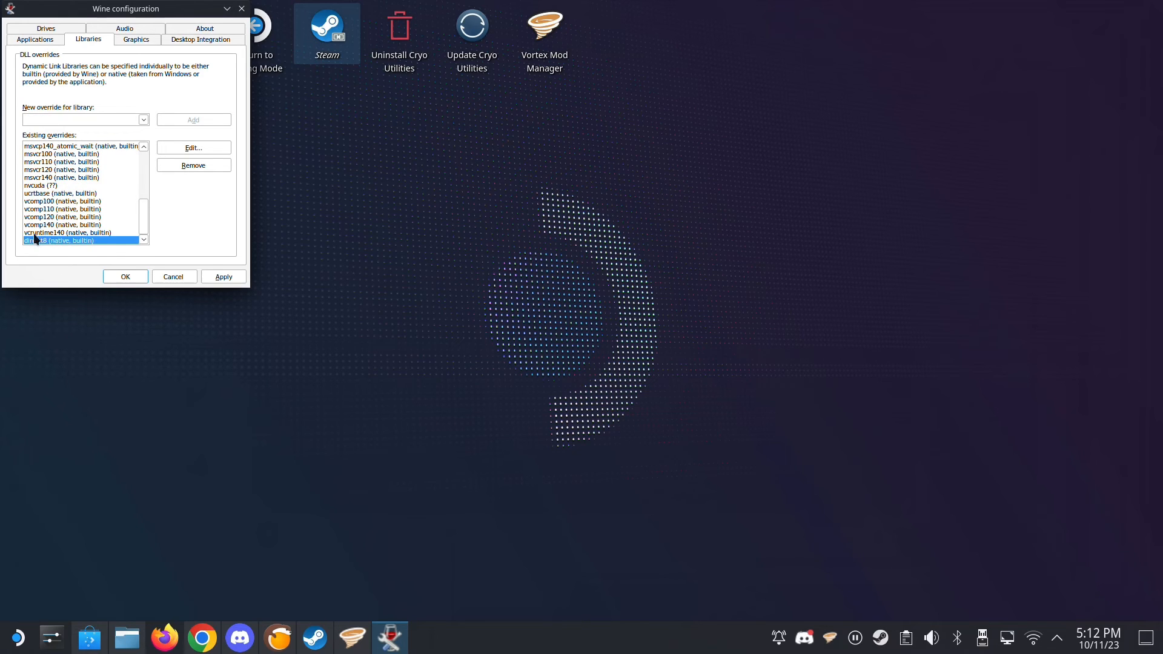
pyautogui.click(223, 276)
pyautogui.click(128, 276)
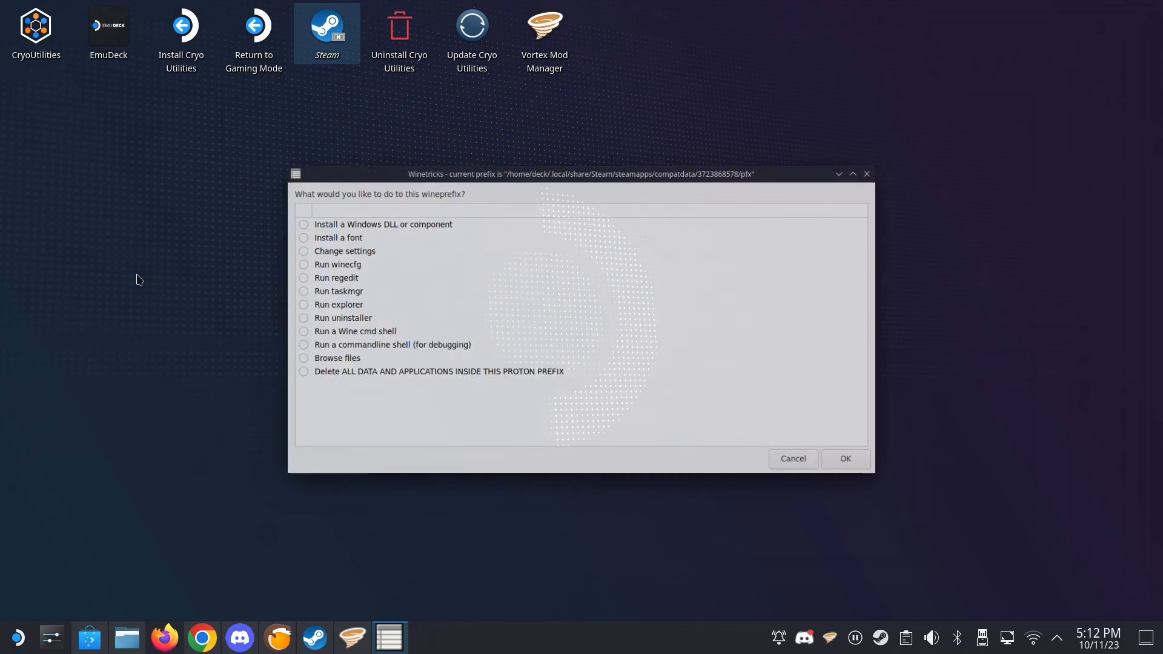
# - Exit the remaining Winetricks dialogs and close Vortex
pyautogui.click(814, 462)
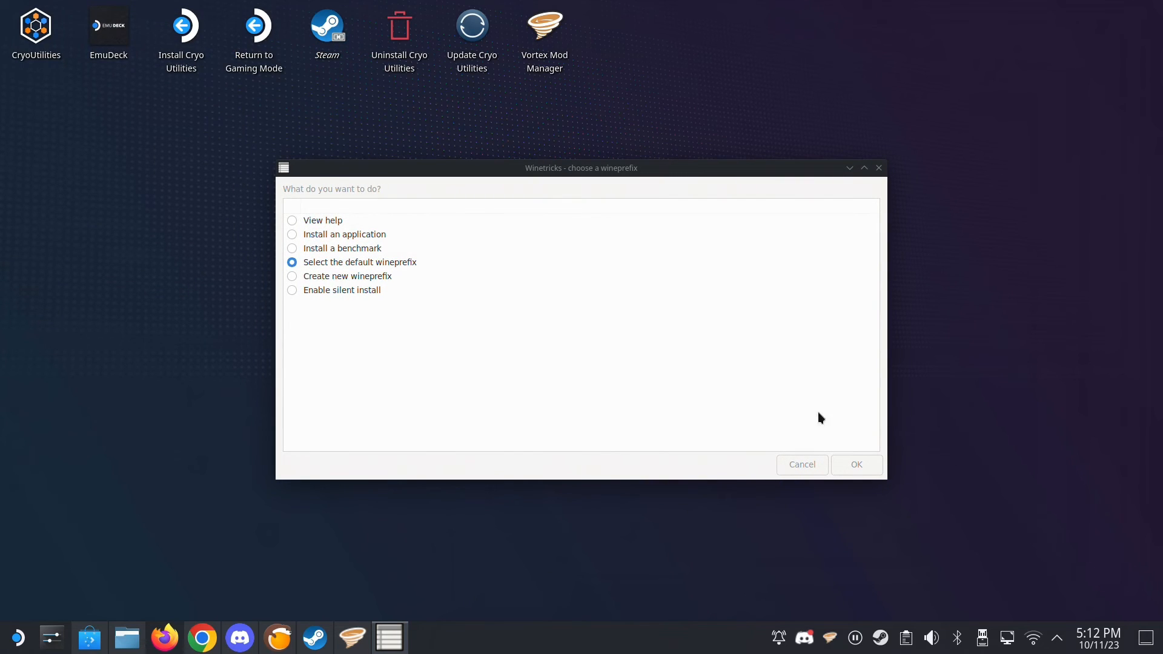
pyautogui.click(800, 466)
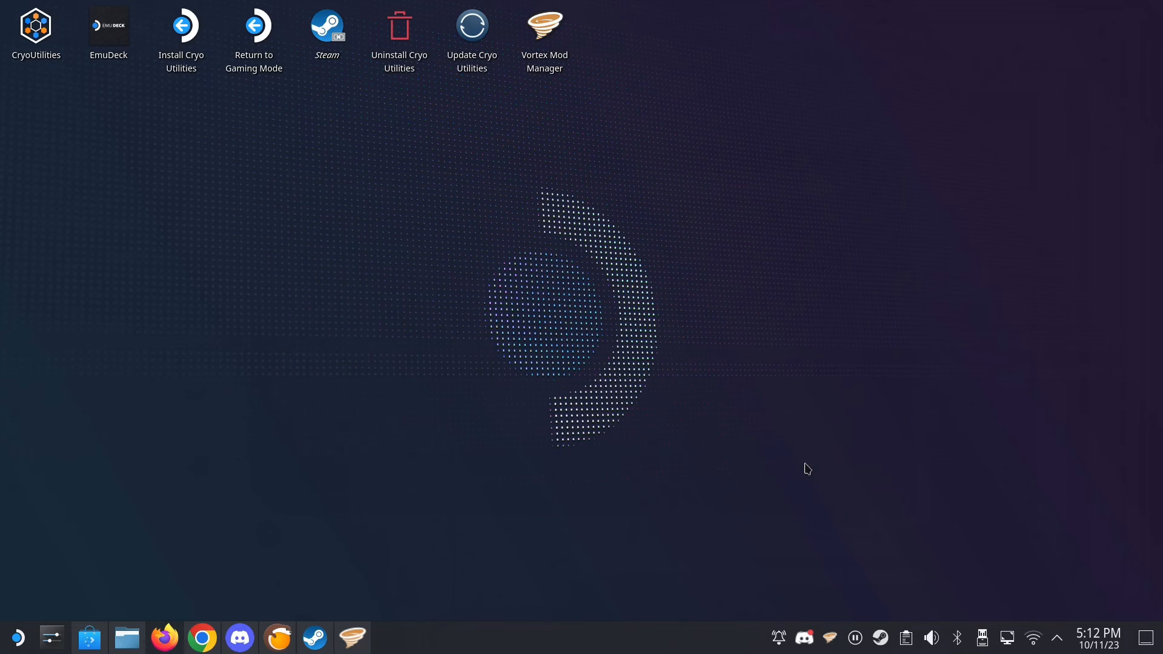
pyautogui.click(350, 640)
pyautogui.rightClick(348, 647)
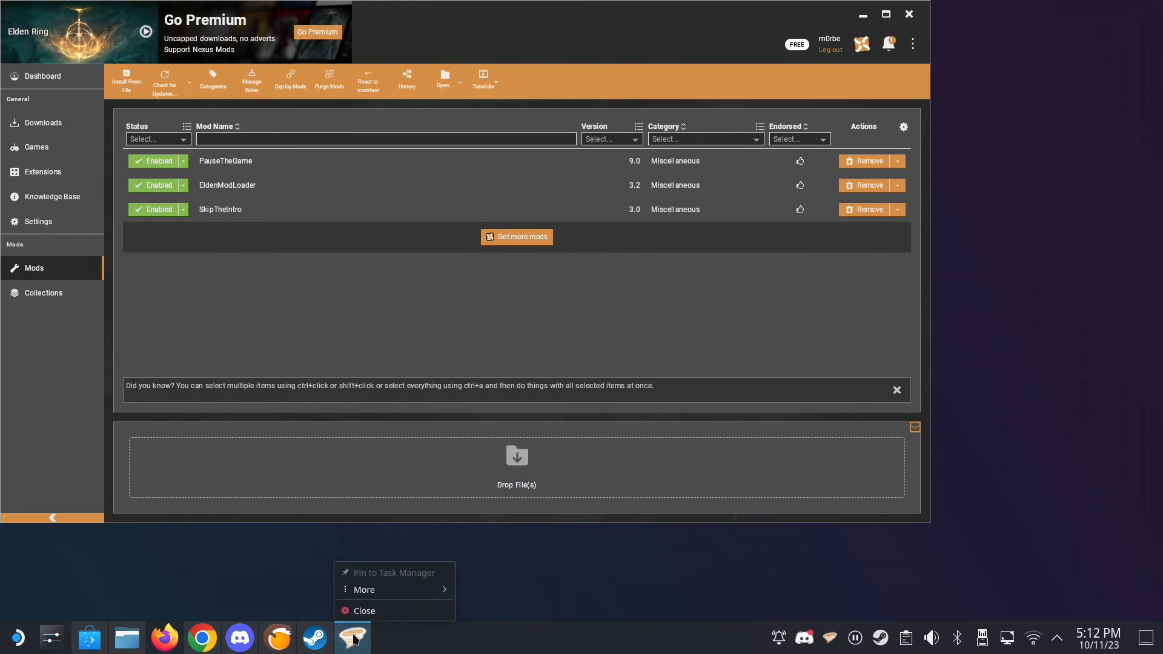
pyautogui.click(372, 617)
# - Switch to the Steam library and launch the WeMod-8.11.5.exe non-Steam shortcut
pyautogui.click(325, 647)
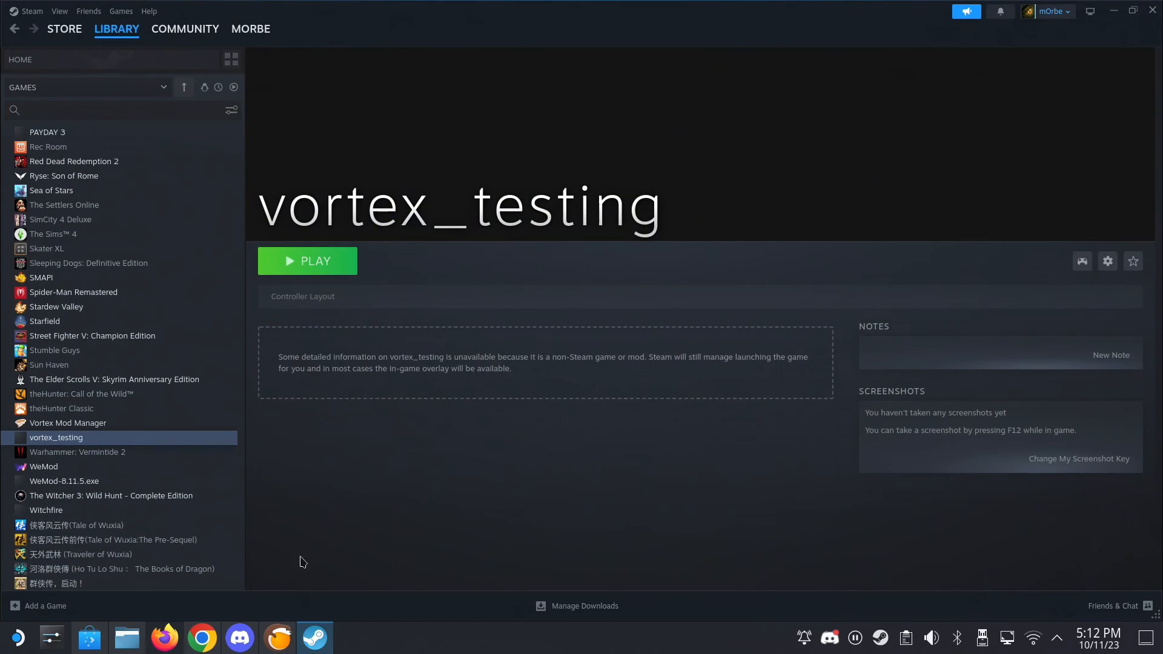
pyautogui.click(59, 485)
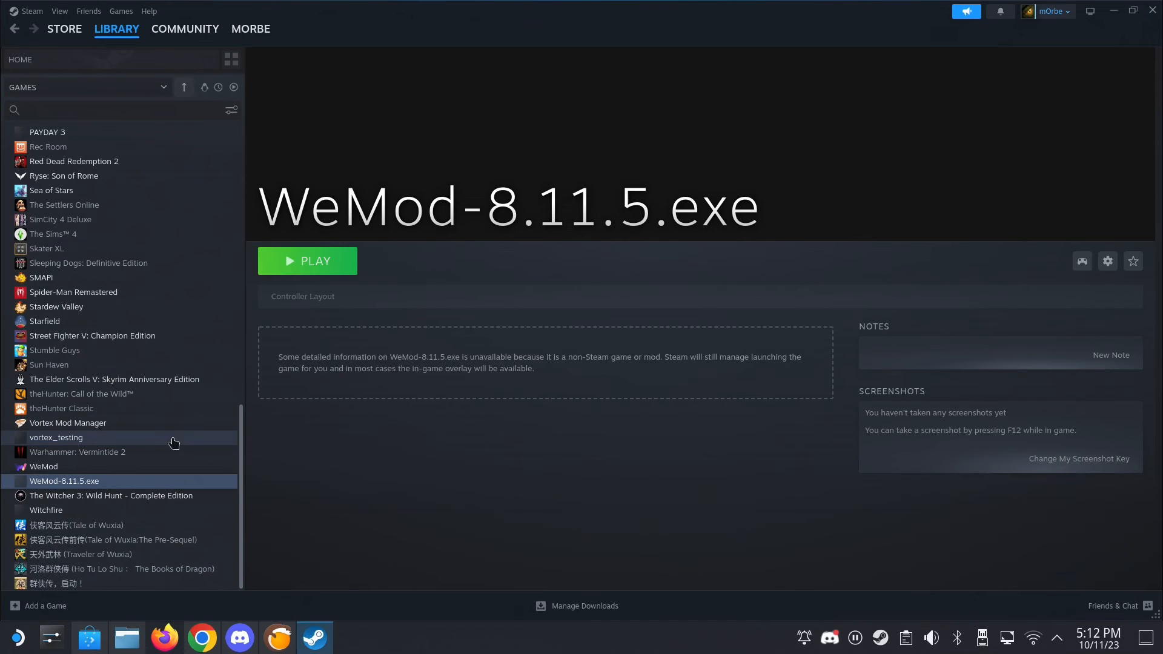
pyautogui.click(77, 439)
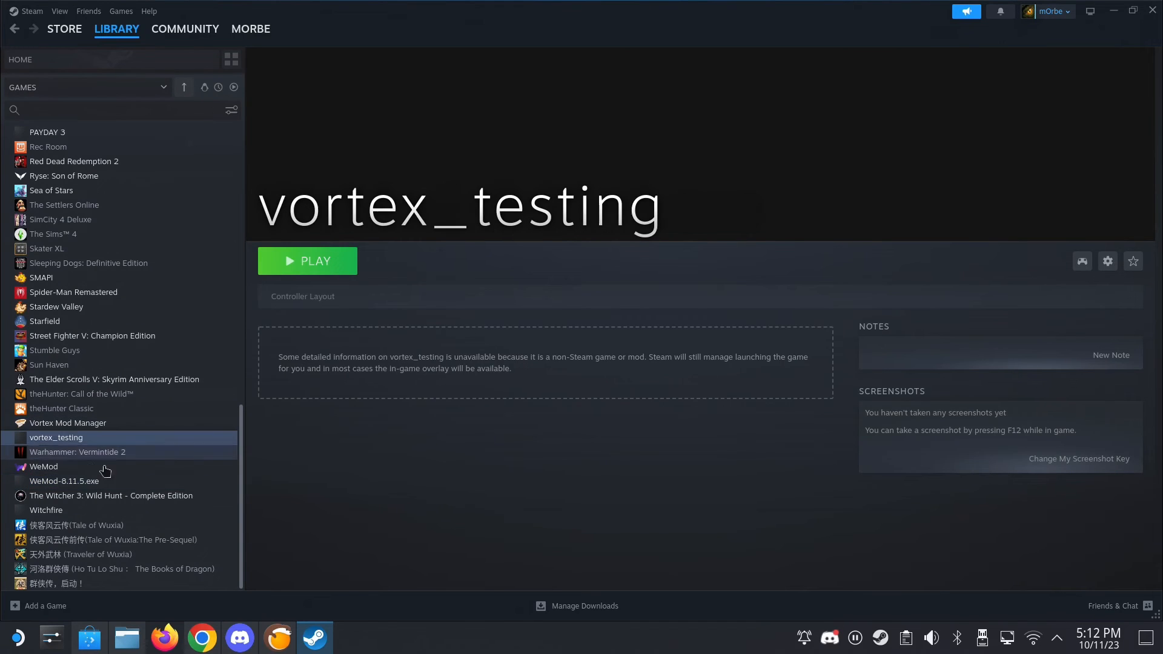
pyautogui.click(67, 485)
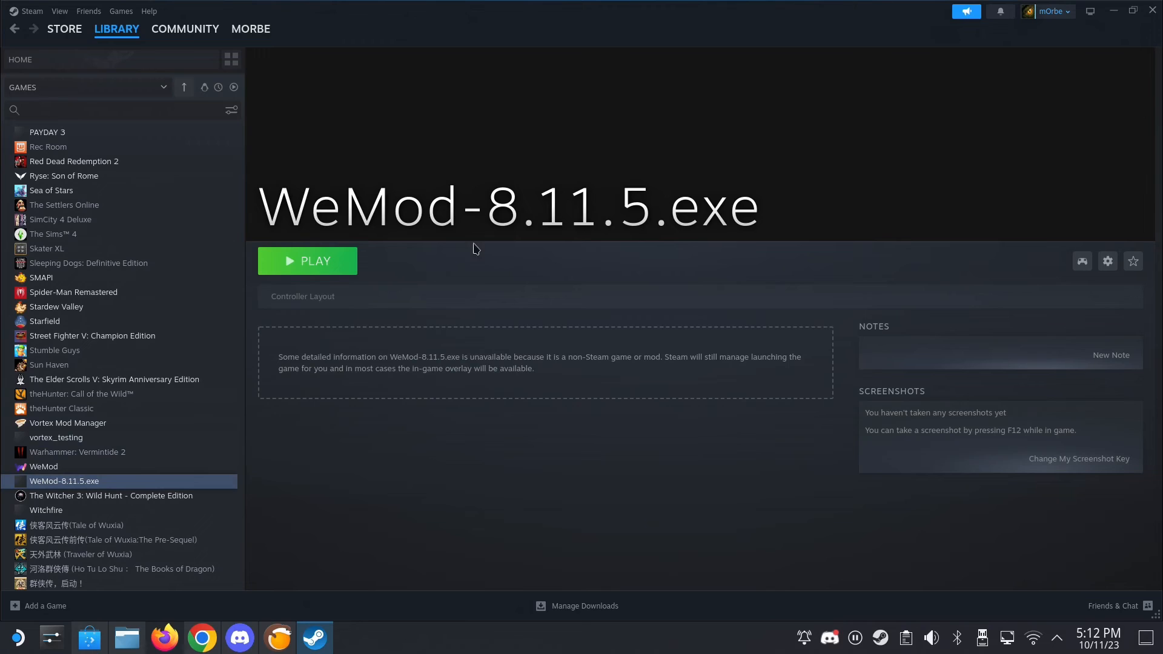
pyautogui.click(316, 267)
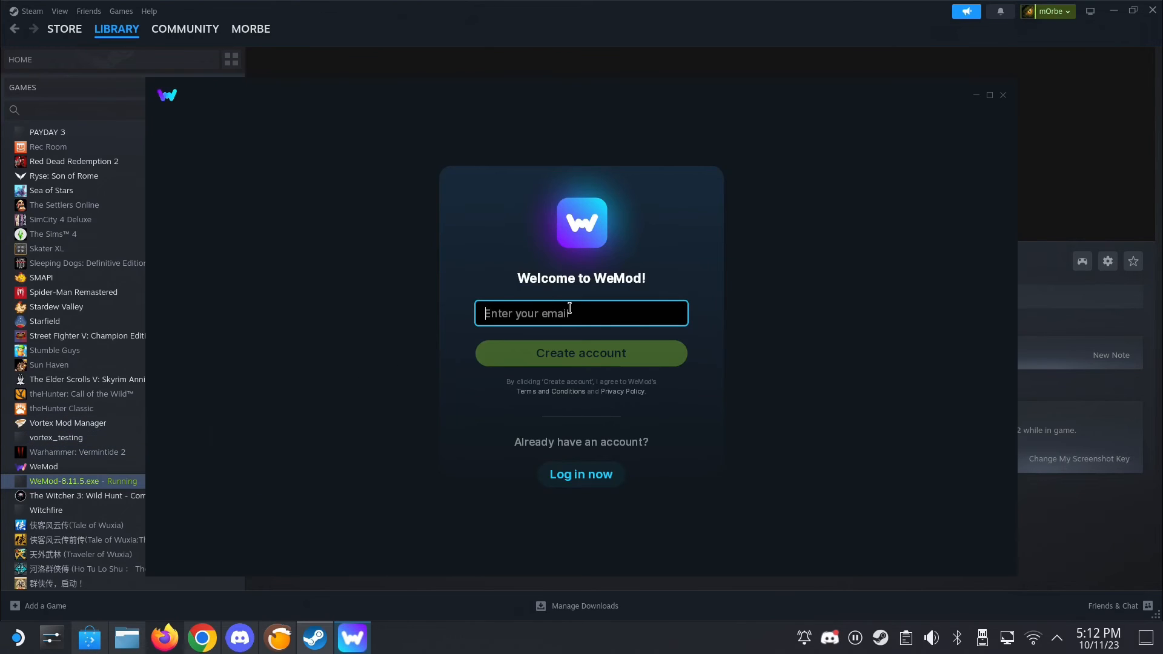
# - Log in to the existing WeMod account with the account e-mail and password
pyautogui.click(582, 475)
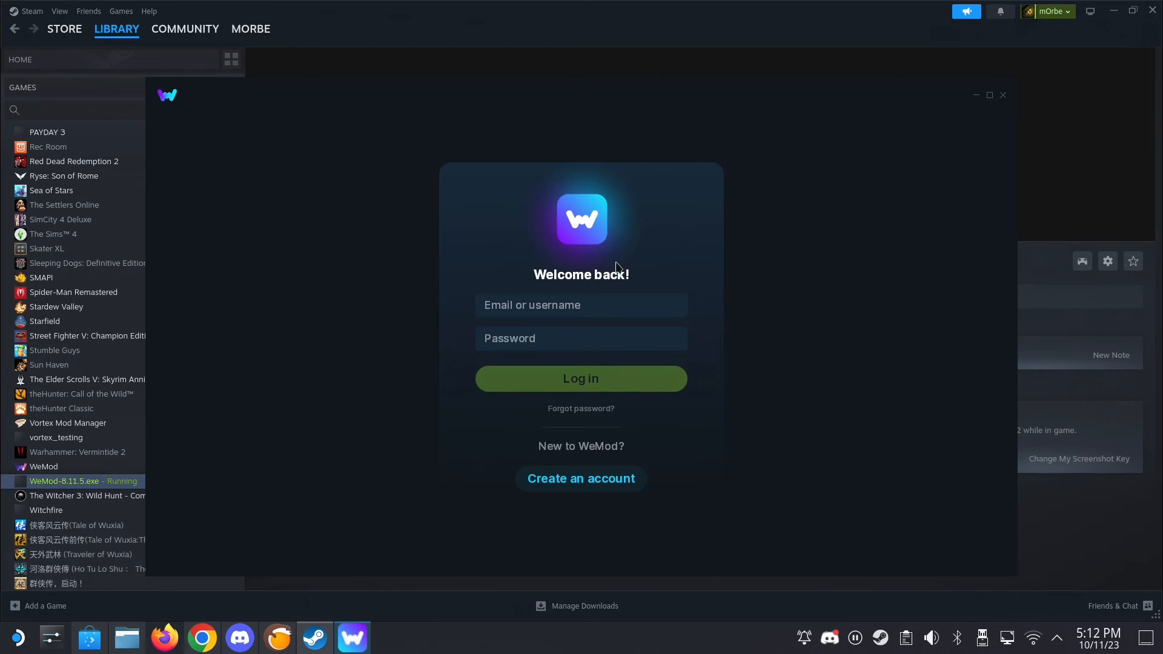
pyautogui.click(584, 306)
pyautogui.press('Tab')
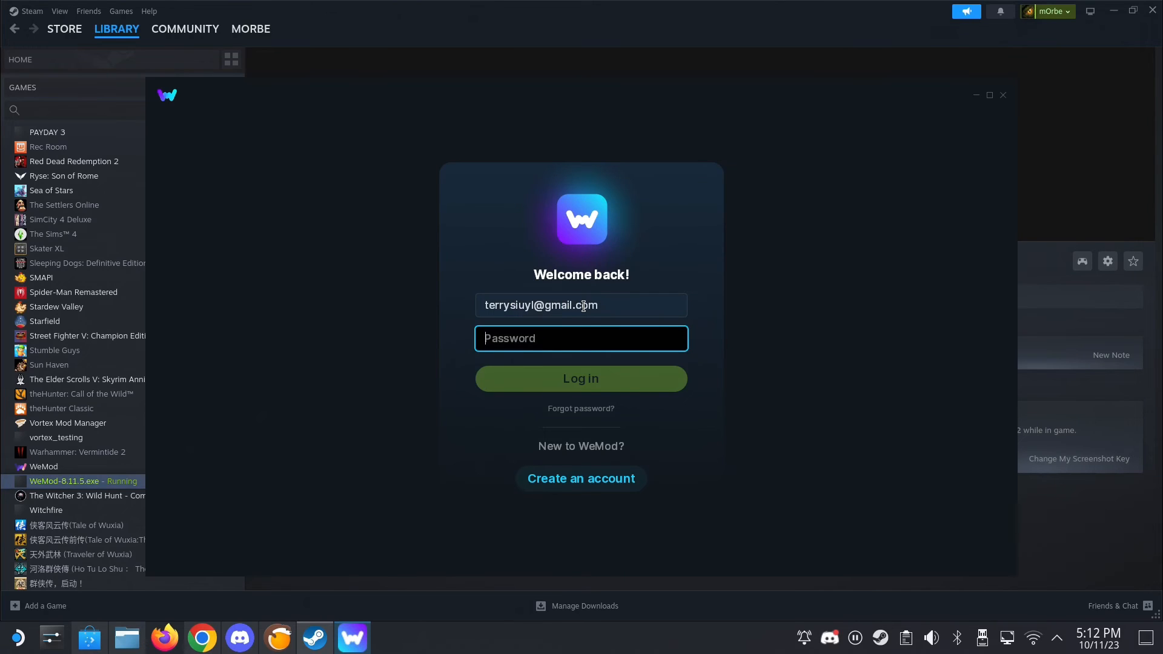
pyautogui.write('•••••••••')
pyautogui.press('Return')
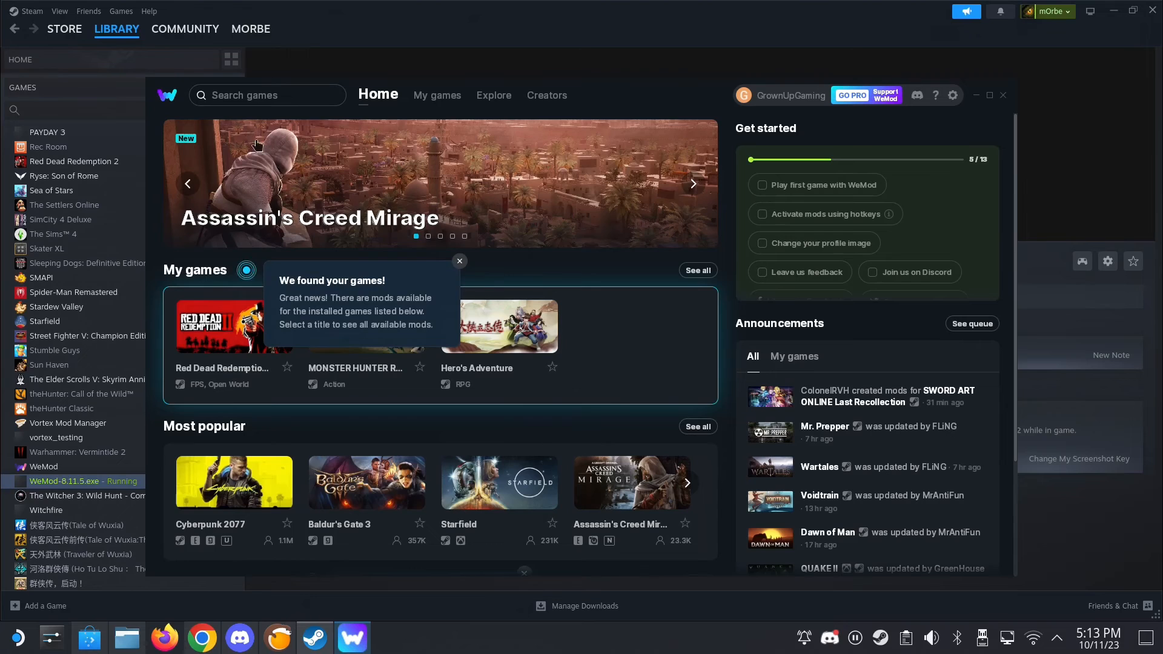
# - Search the WeMod games for "elden" and open the ELDEN RING page
pyautogui.click(273, 88)
pyautogui.write('e')
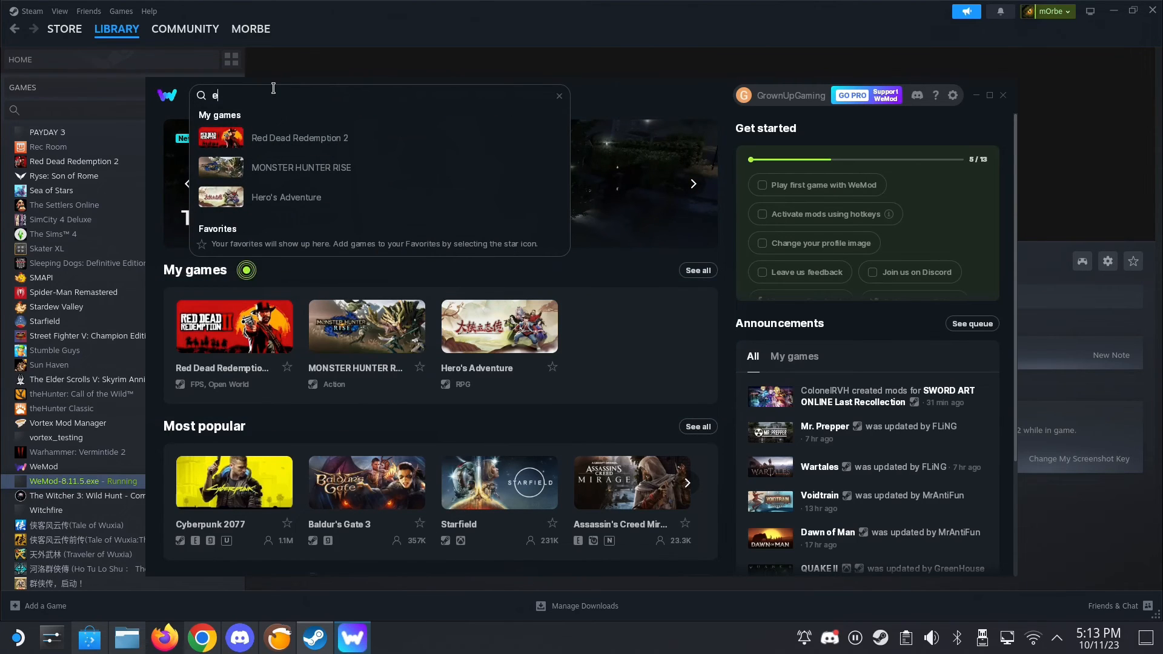
pyautogui.write('lden')
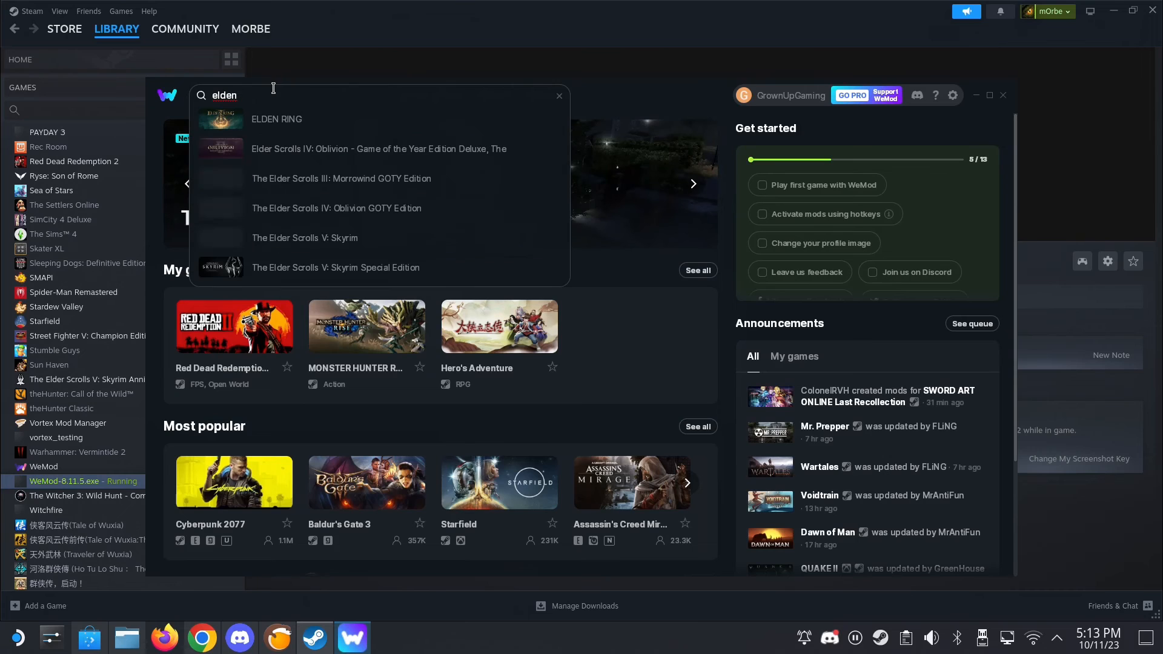
pyautogui.click(272, 118)
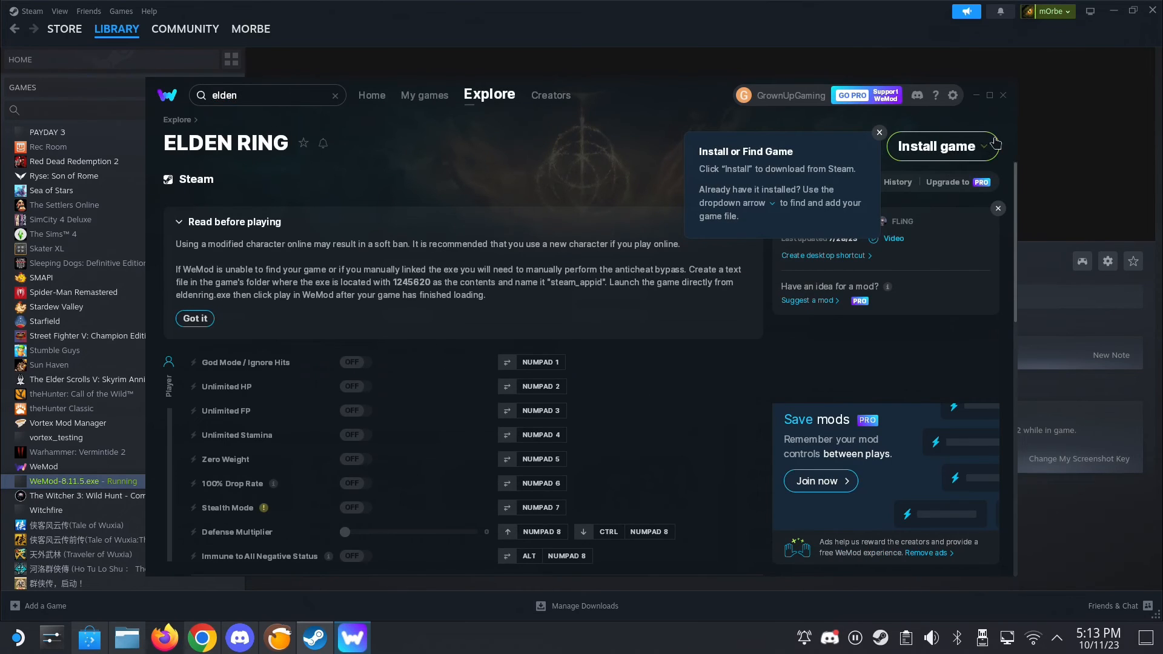
# - Add eldenring.exe from the ELDEN RING folder in C:\Games as the custom game executable
pyautogui.click(992, 145)
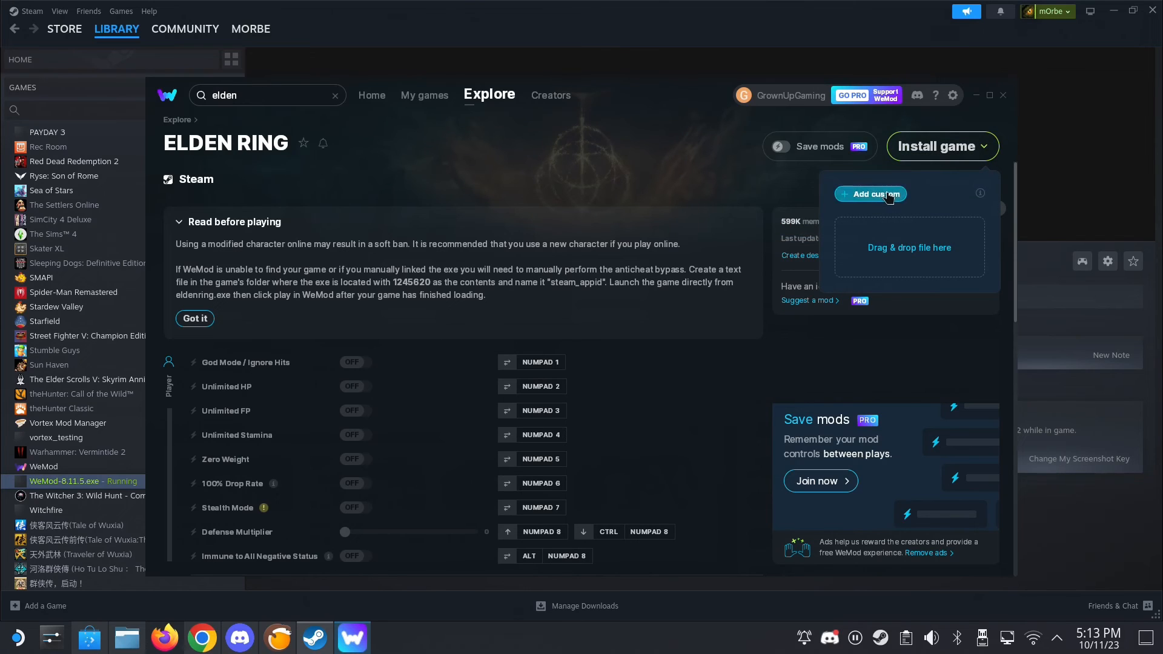
pyautogui.click(856, 194)
pyautogui.doubleClick(269, 116)
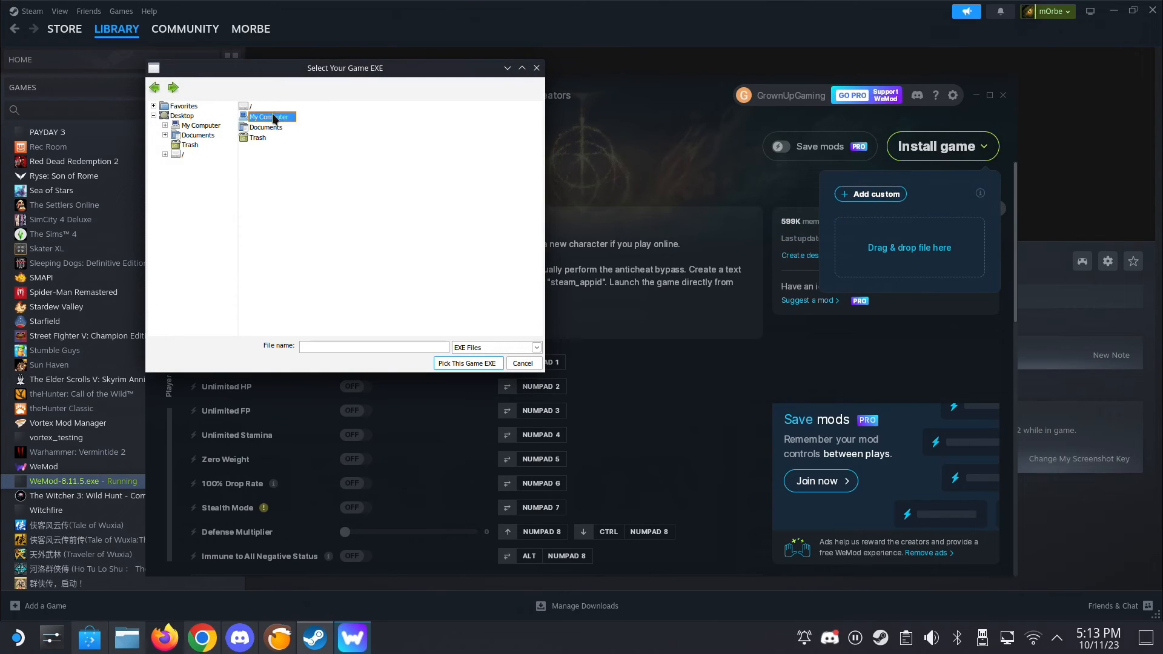
pyautogui.doubleClick(258, 117)
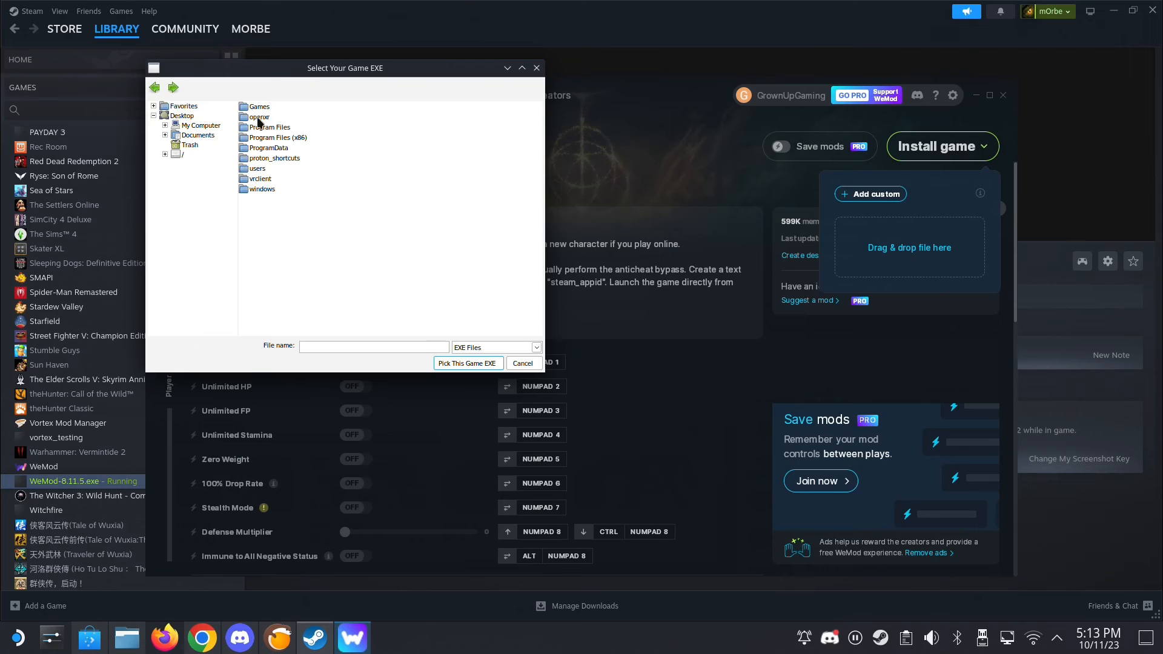
pyautogui.click(264, 108)
pyautogui.doubleClick(265, 109)
pyautogui.click(265, 112)
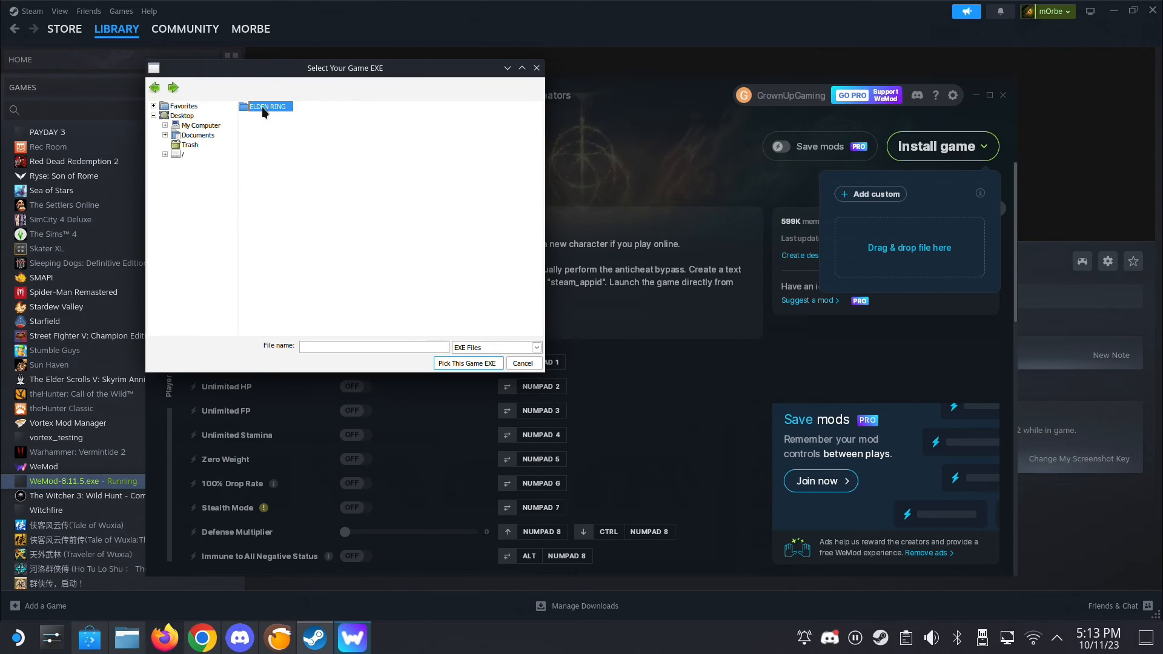
pyautogui.doubleClick(265, 109)
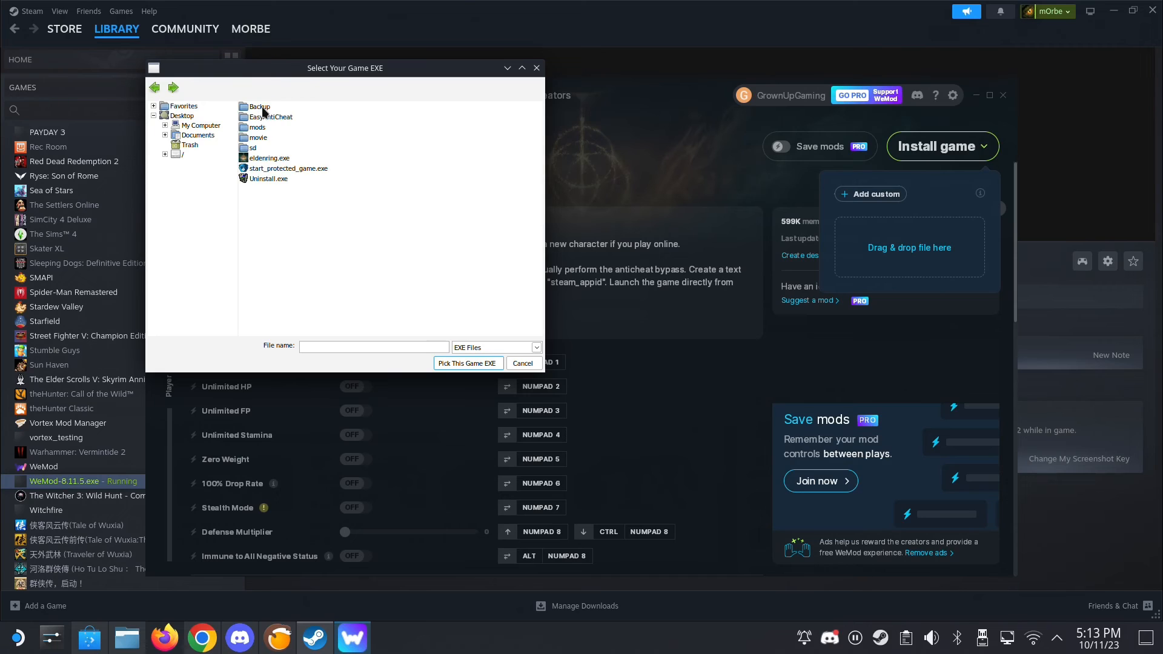
pyautogui.doubleClick(264, 158)
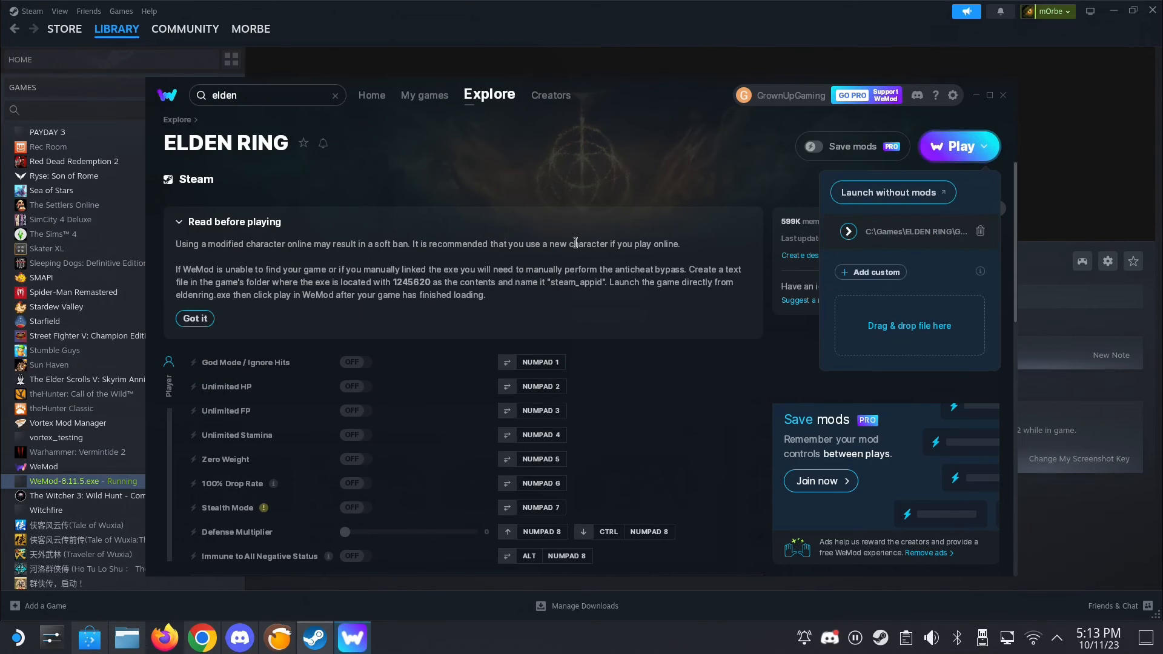
# - Launch ELDEN RING with mods through WeMod, accepting the soft ban and anticheat notice
pyautogui.click(976, 143)
pyautogui.click(977, 143)
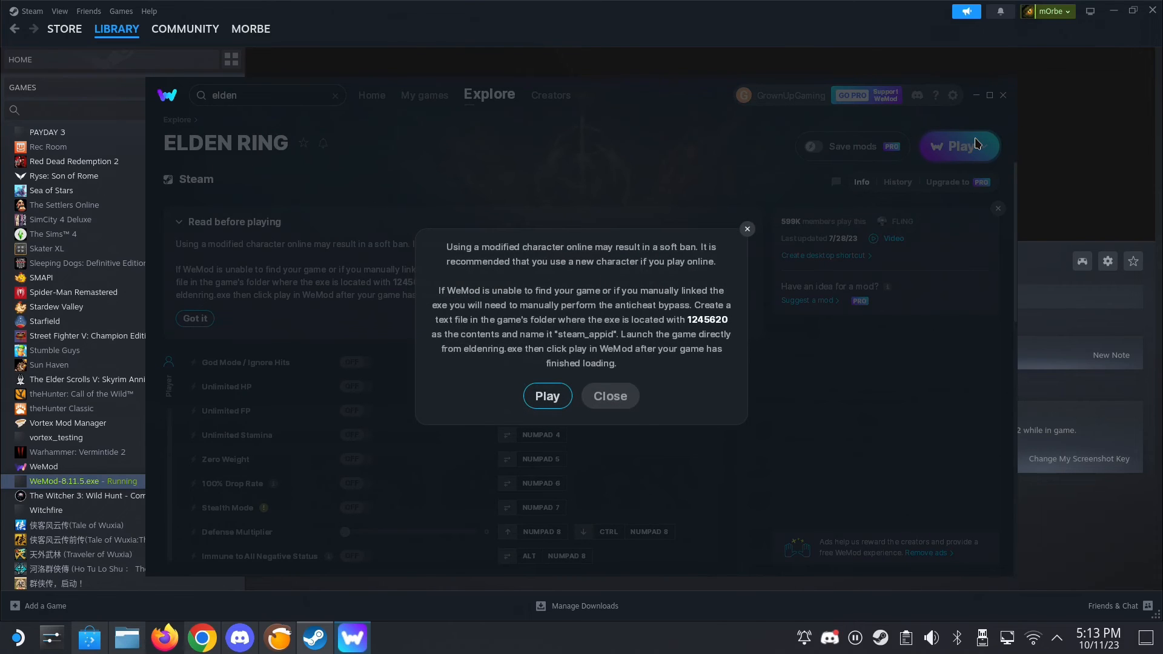
pyautogui.click(545, 400)
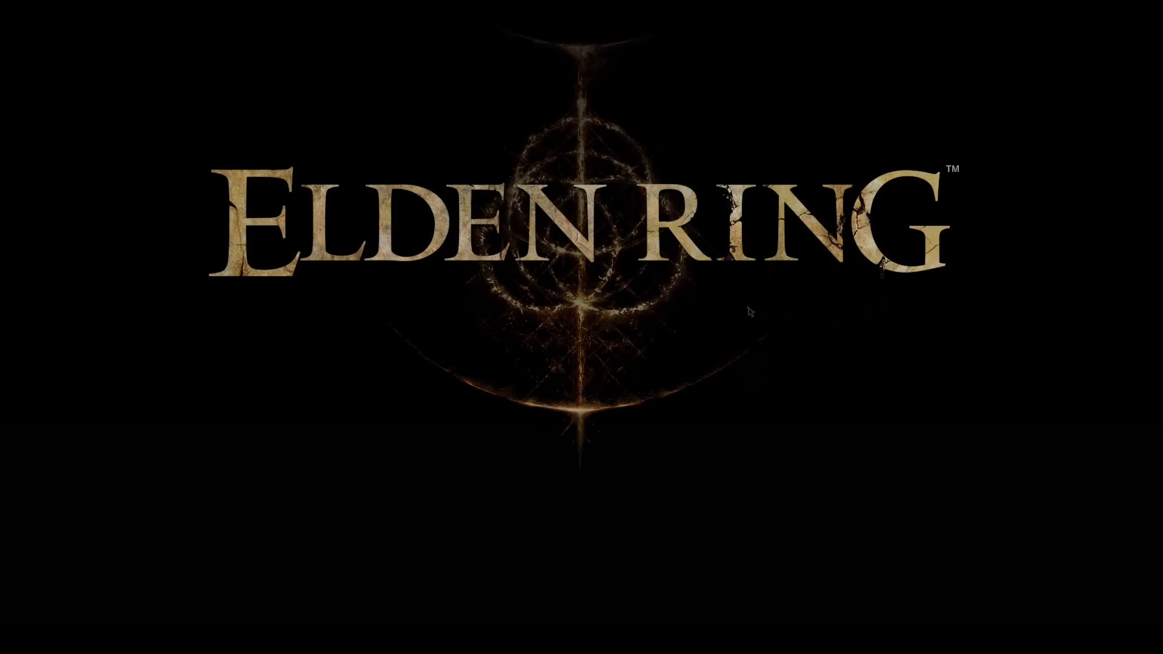
pyautogui.click(630, 469)
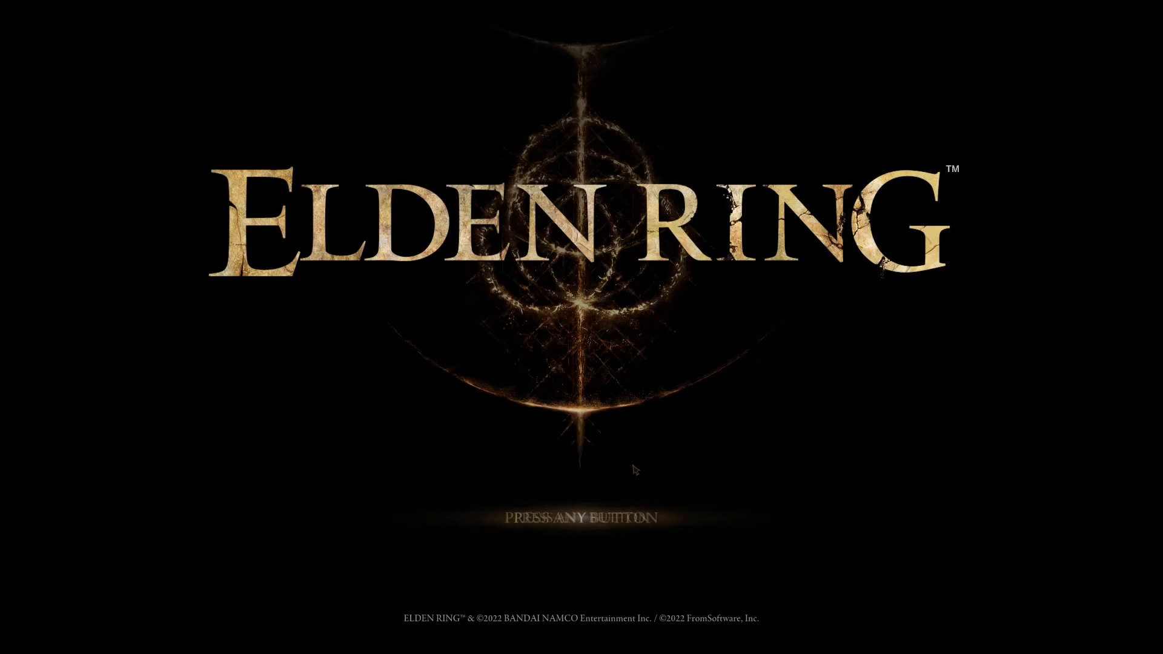